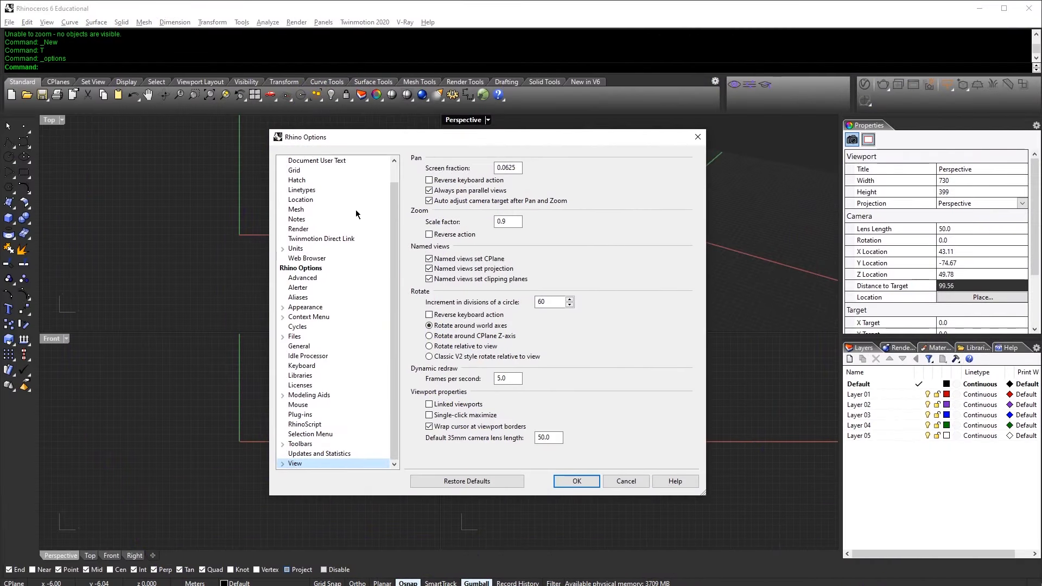
Step: Review the document's units and tolerances settings, and maximize the Perspective viewport
scroll(394, 172, "up", 1)
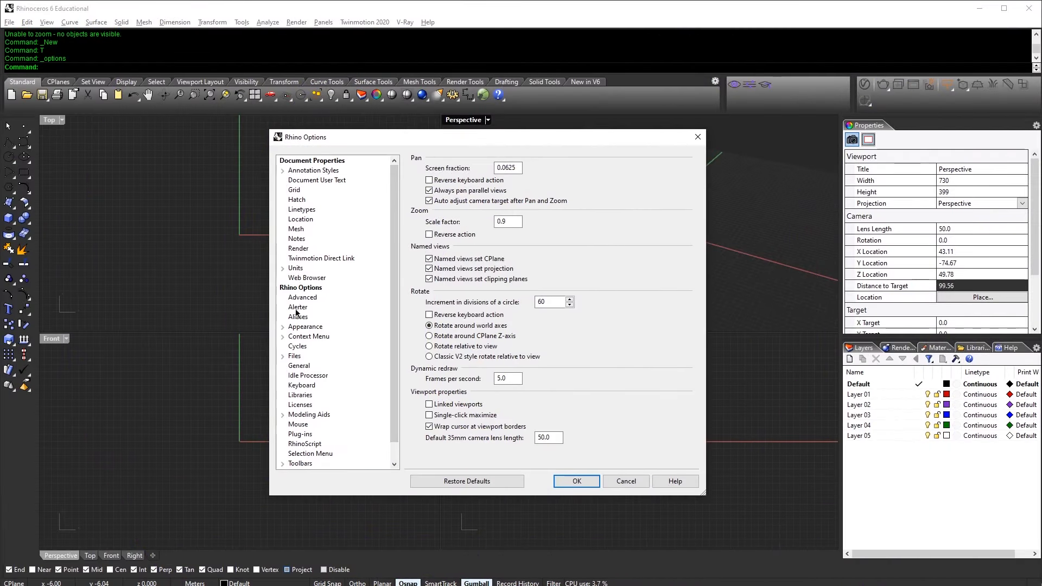
left_click(302, 268)
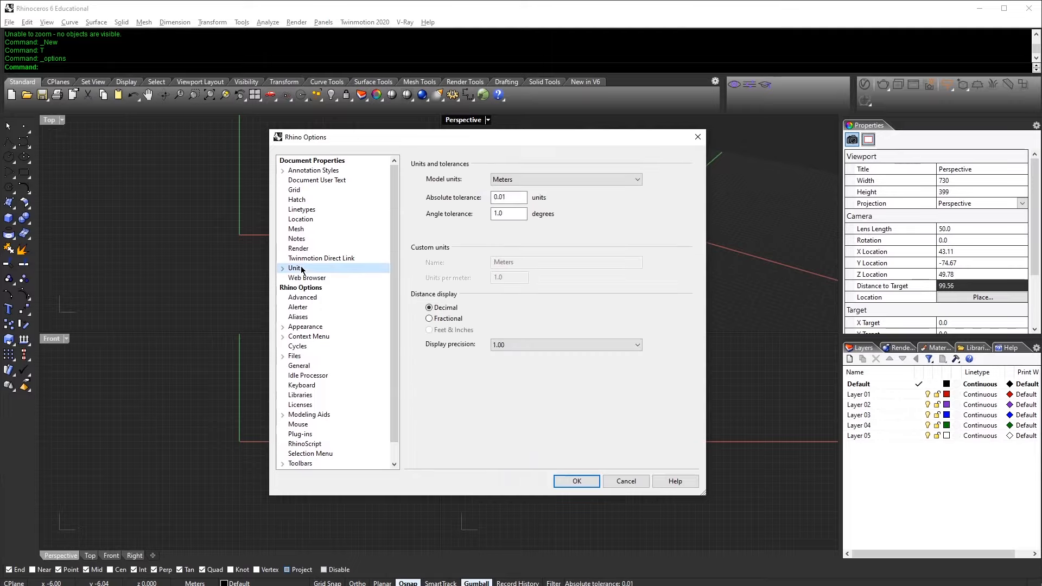
left_click(576, 481)
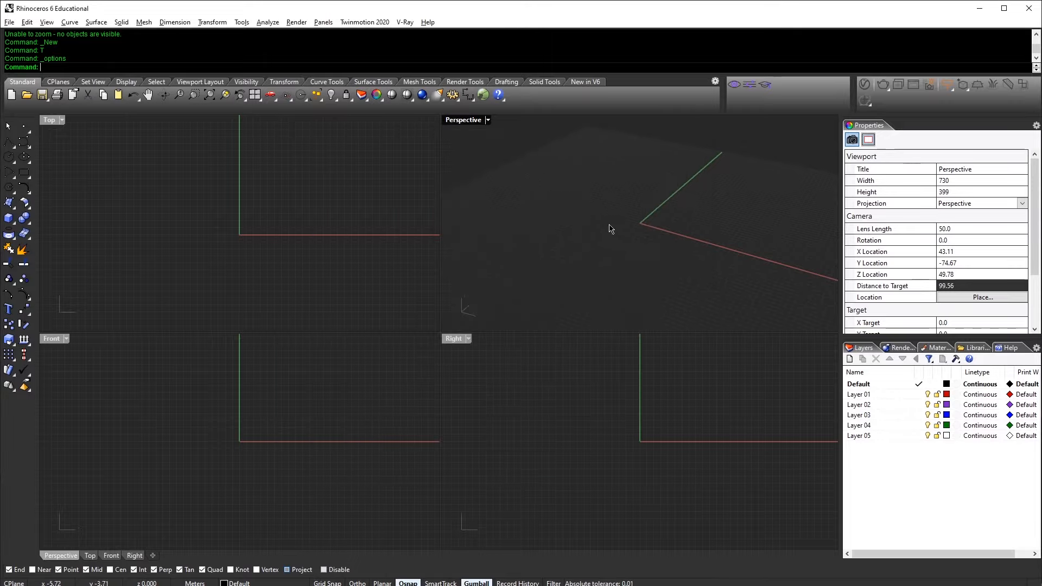
key("ctrl+m")
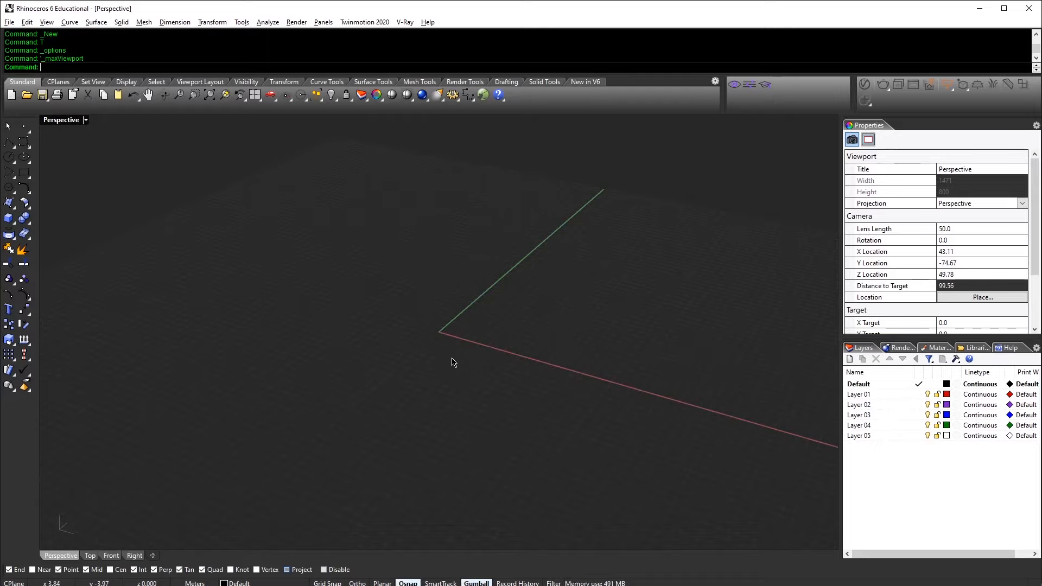
Step: Draw a rectangle starting at the origin, entering 10 for its length
type("REC")
key("Return")
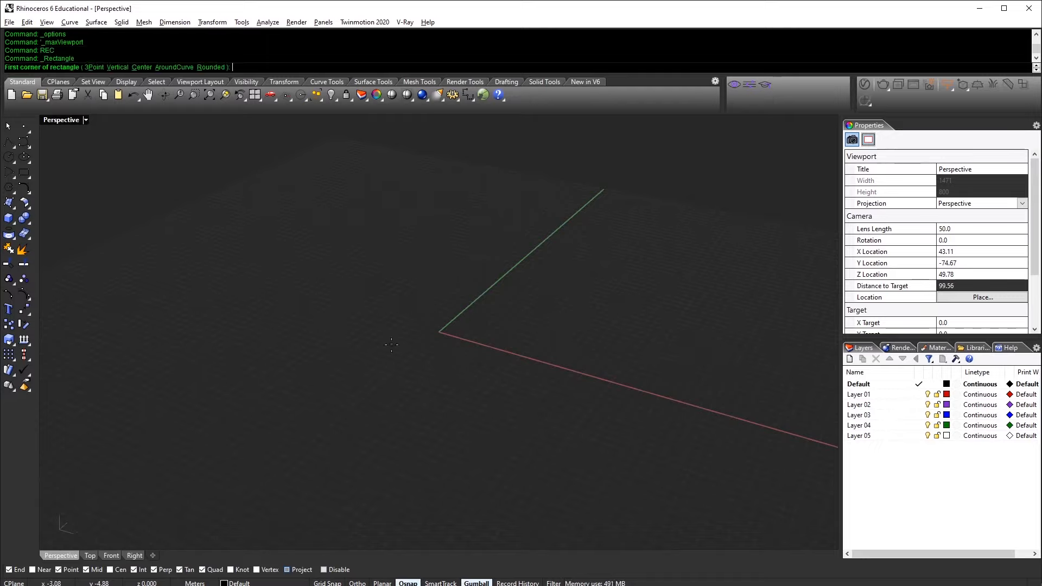
type("0")
key("Return")
type("100")
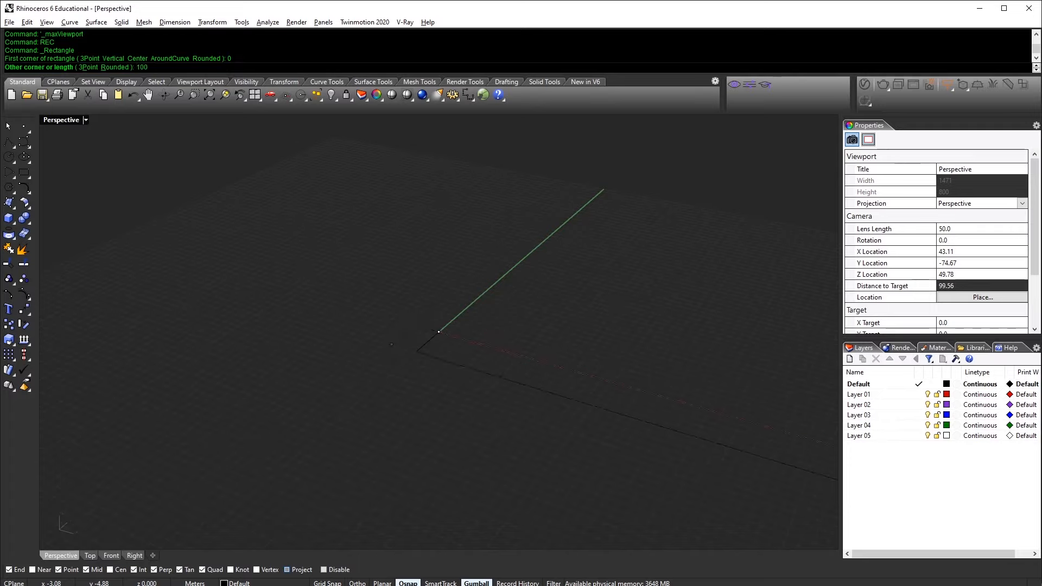
key("BackSpace")
key("Return")
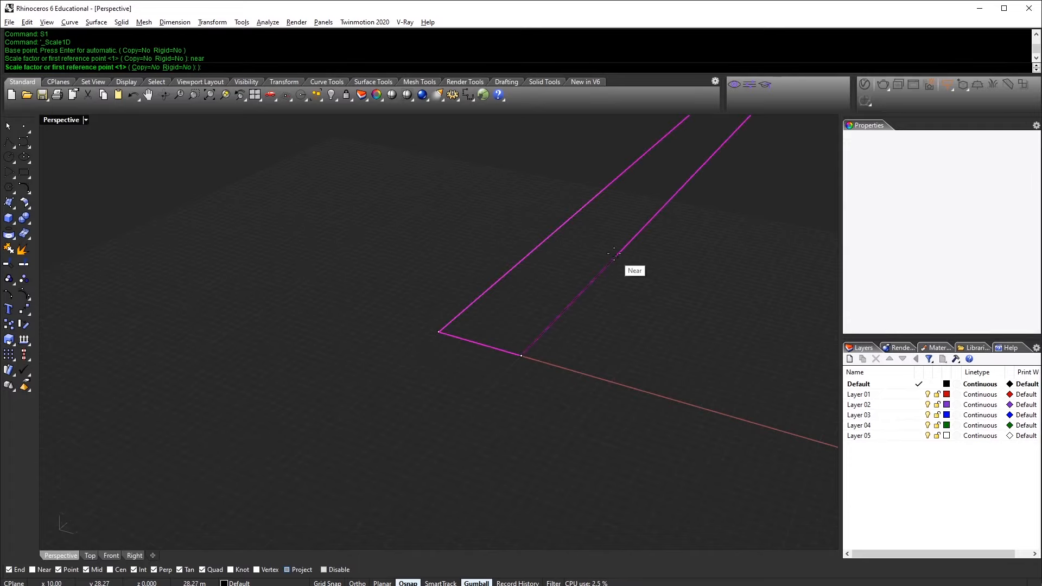
Step: Scale the rectangle in one direction along its long side by a factor of 0.1, and frame it in the view
type(".1")
key("Return")
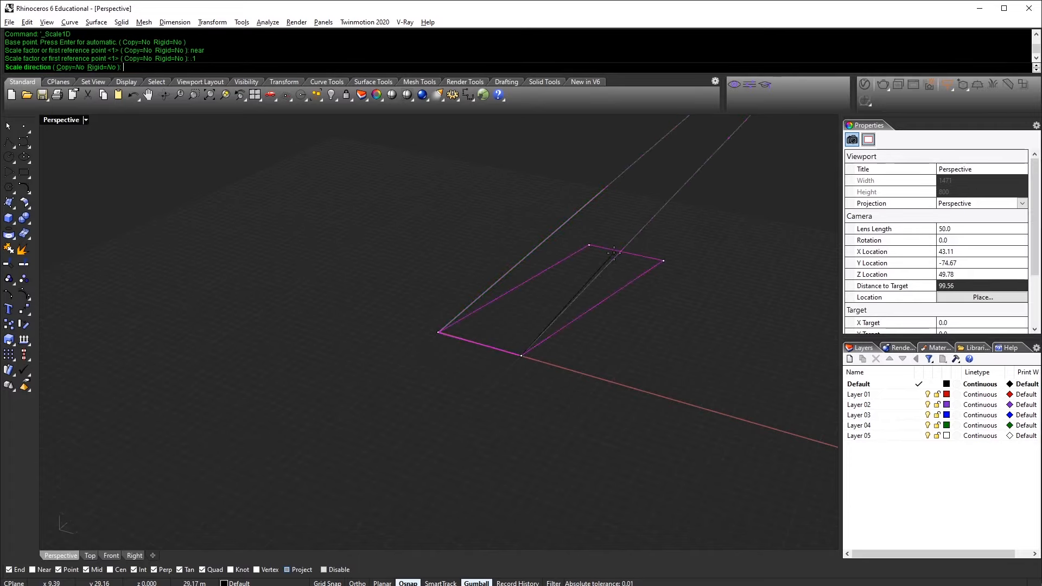
type("near")
key("Return")
left_click(626, 246)
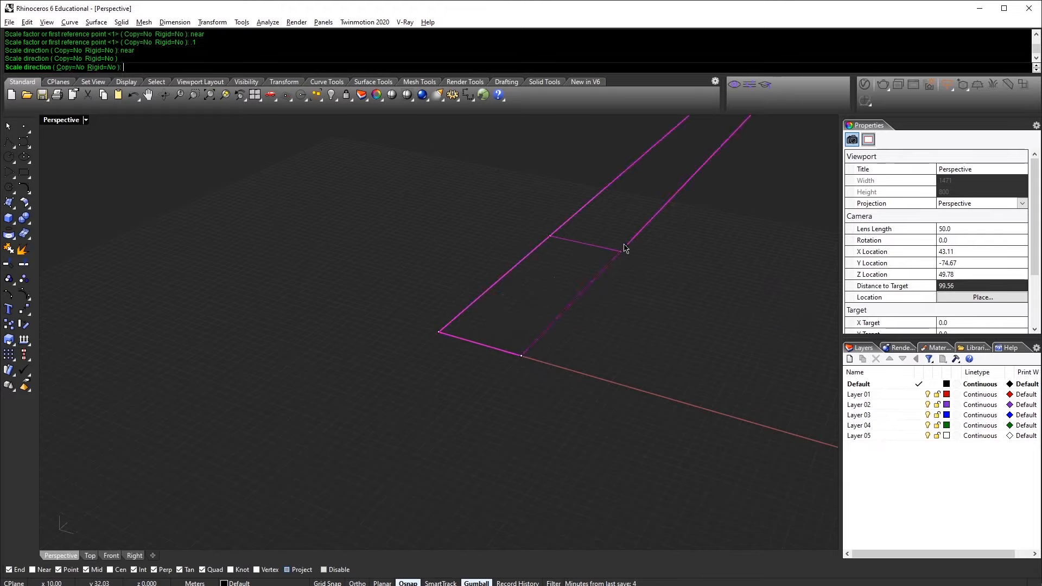
left_click(643, 293)
left_click(589, 284)
type("ZS")
key("Return")
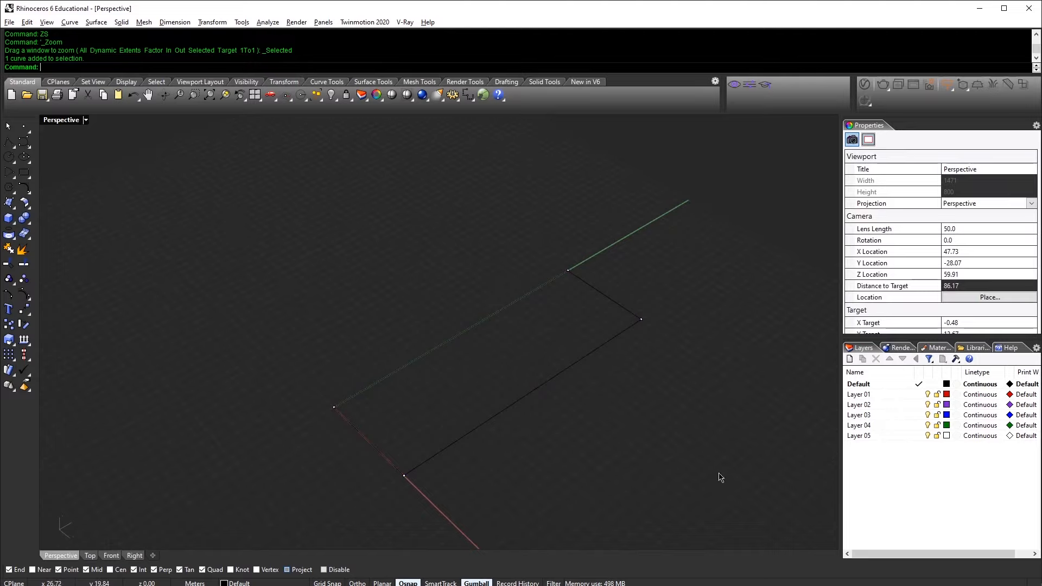
Step: Purge the empty layers and unused items from the file, and open the Default layer's colour setting
type("Pur")
key("Return")
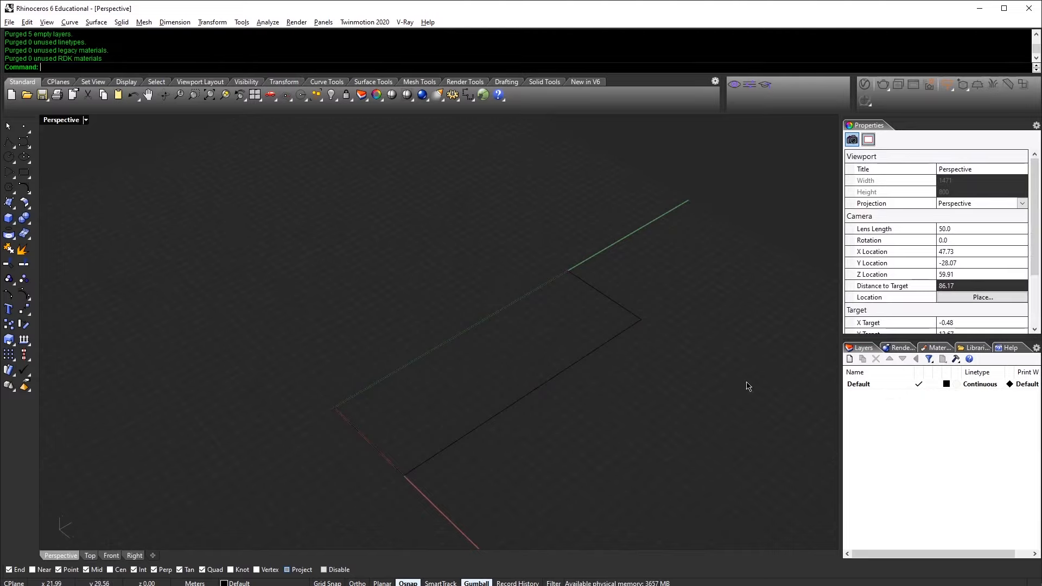
left_click(946, 384)
left_click(328, 254)
left_click(475, 425)
right_click_drag(598, 439, 628, 421)
left_click(561, 350)
left_click(644, 411)
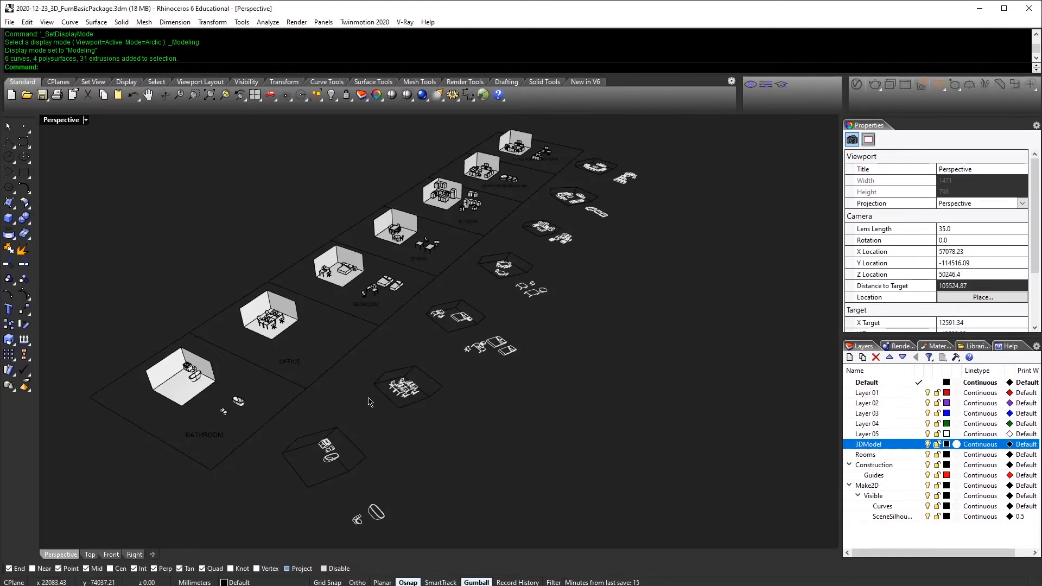
Step: Examine the room sets in the furniture package, from the Bathroom and Office sets to the Living Room Traditional set
scroll(369, 401, "up", 5)
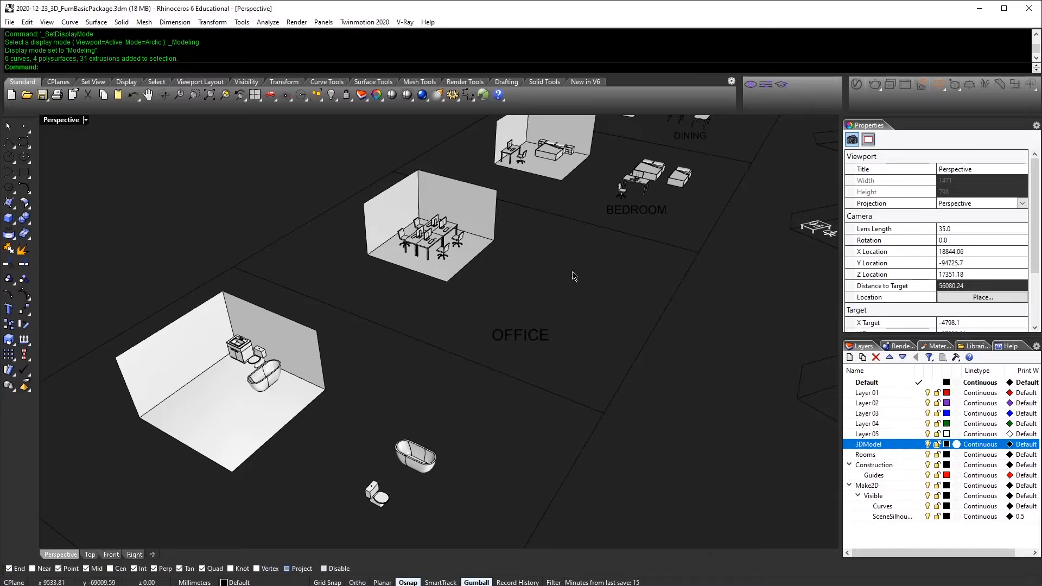
right_click_drag(599, 167, 441, 426, "shift")
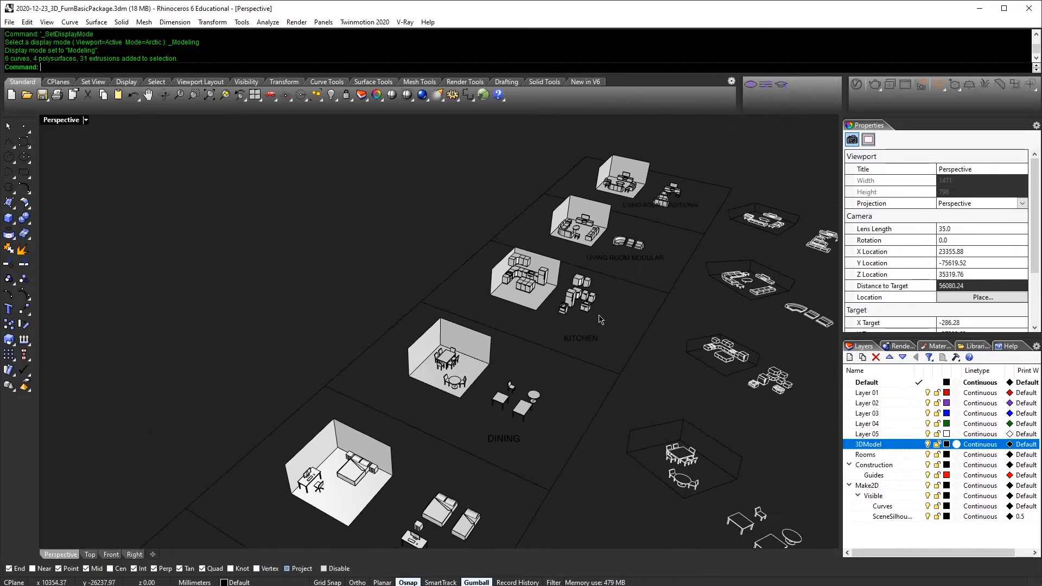
scroll(599, 308, "up", 8)
right_click_drag(593, 297, 465, 400)
right_click_drag(468, 504, 459, 444, "shift")
left_click_drag(170, 246, 492, 498)
type("z")
key("Return")
left_click_drag(565, 124, 464, 194)
scroll(301, 304, "down", 10)
left_click_drag(186, 162, 629, 499)
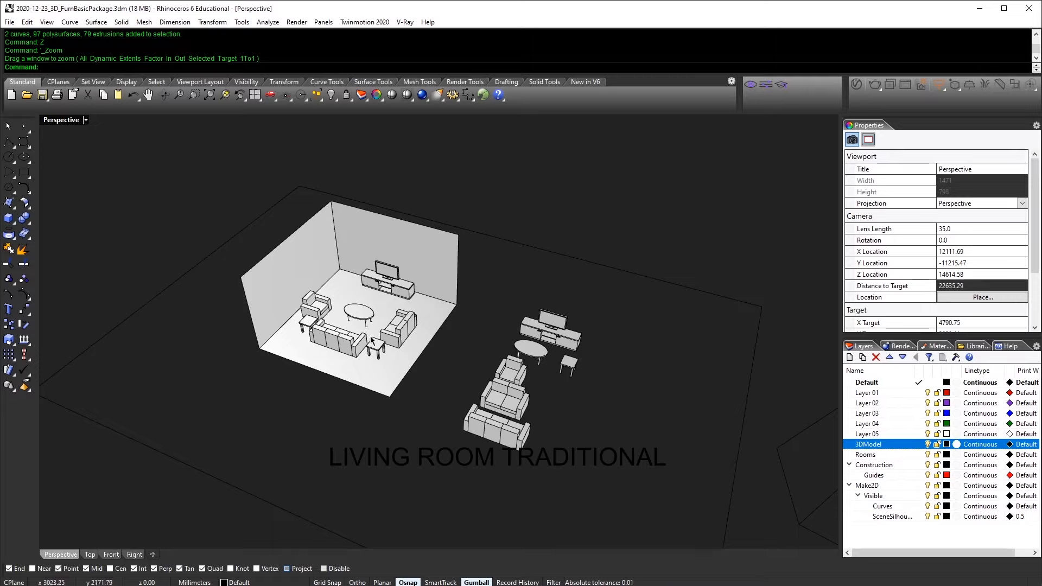
Step: Inspect the 3D furniture in the Living Room Traditional and Living Room Modular sets, including the loose pieces beside each room
scroll(411, 360, "up", 5)
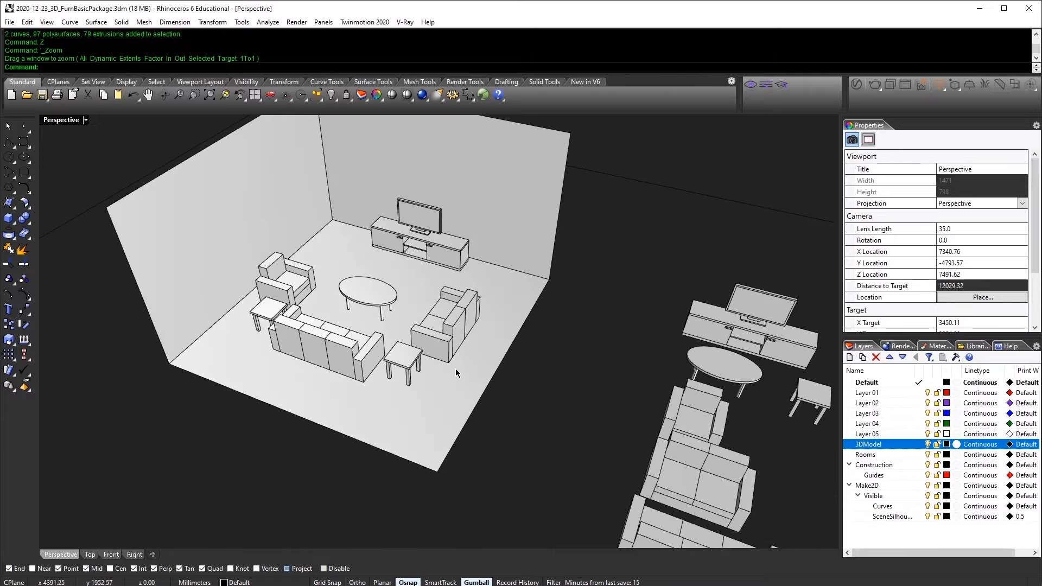
scroll(455, 414, "down", 8)
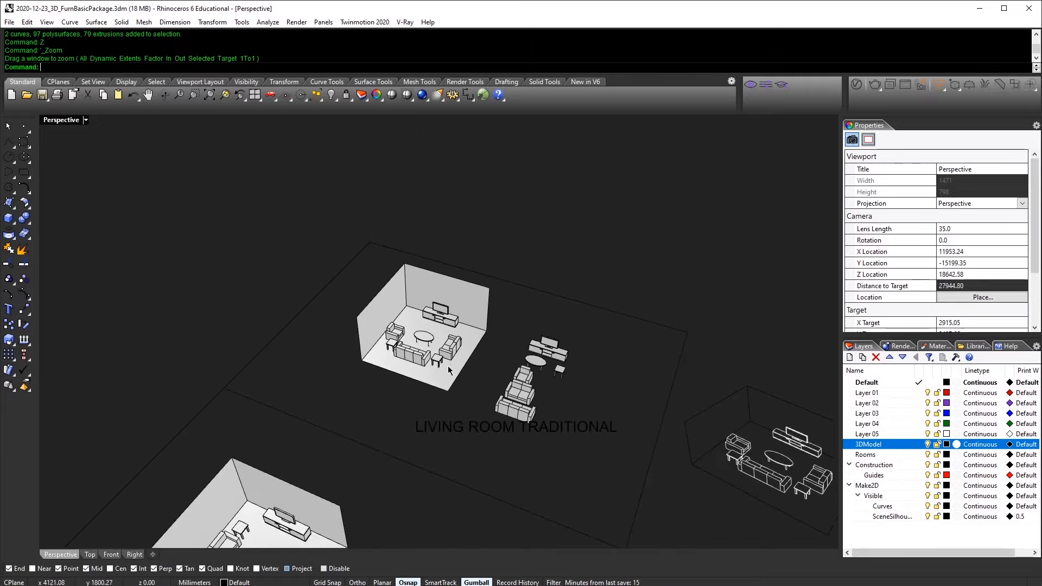
right_click_drag(482, 436, 401, 316, "shift")
scroll(228, 314, "up", 3)
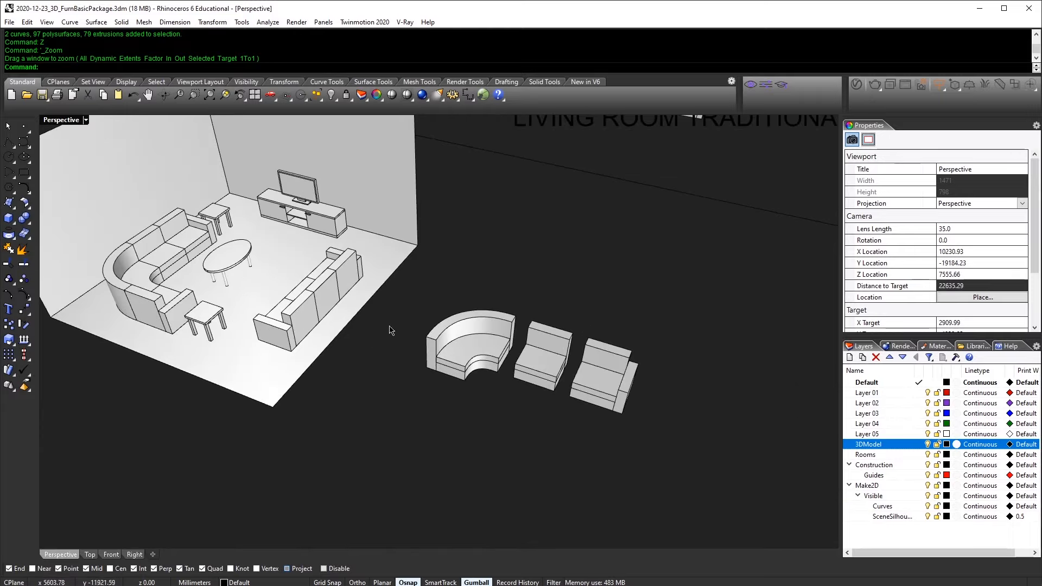
scroll(309, 302, "down", 2)
scroll(452, 462, "down", 5)
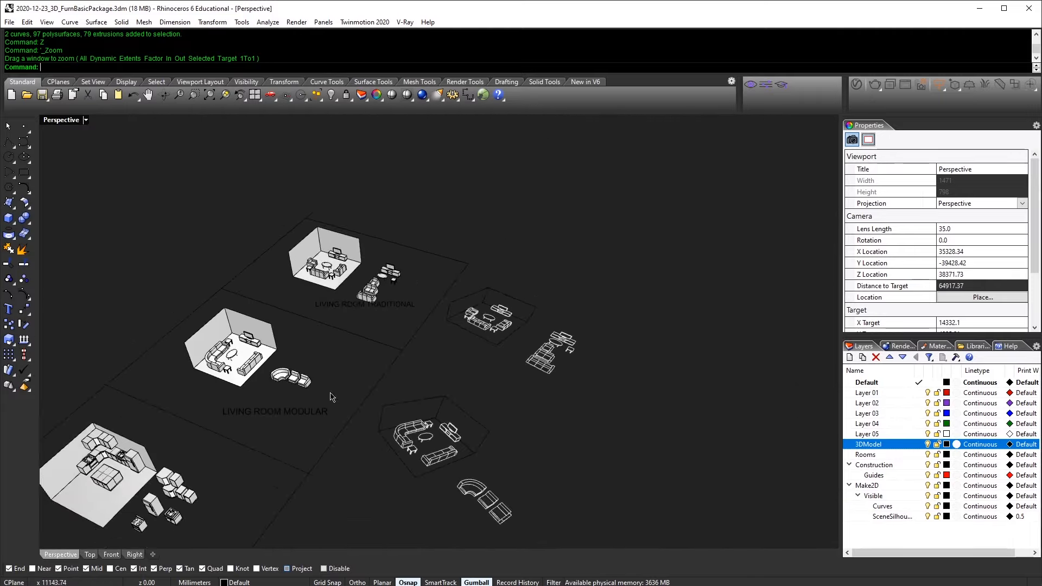
Step: Inspect the 2D line drawing of the modular living room set
scroll(452, 462, "up", 4)
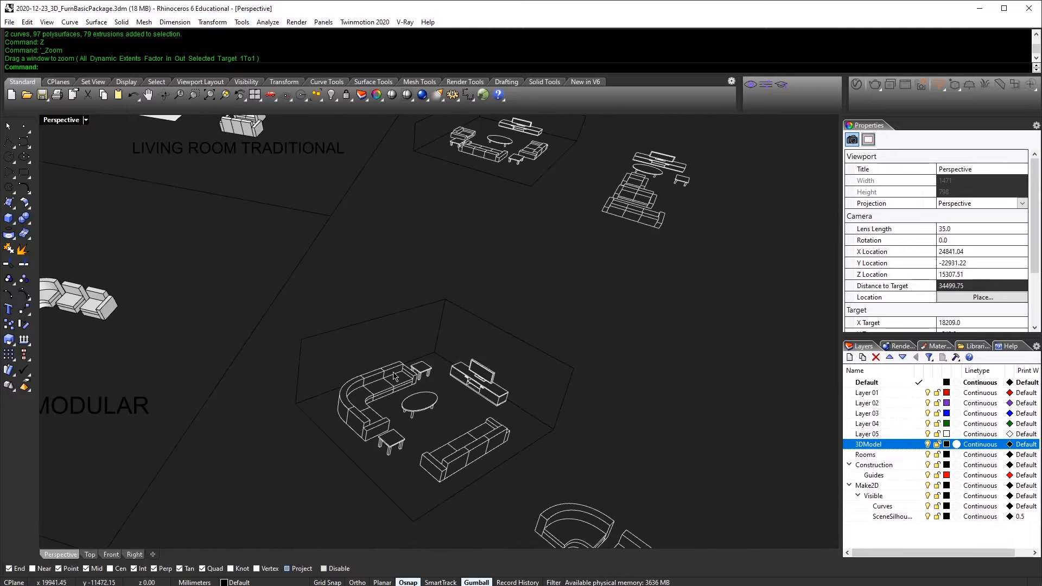
scroll(378, 417, "up", 2)
scroll(434, 421, "down", 1)
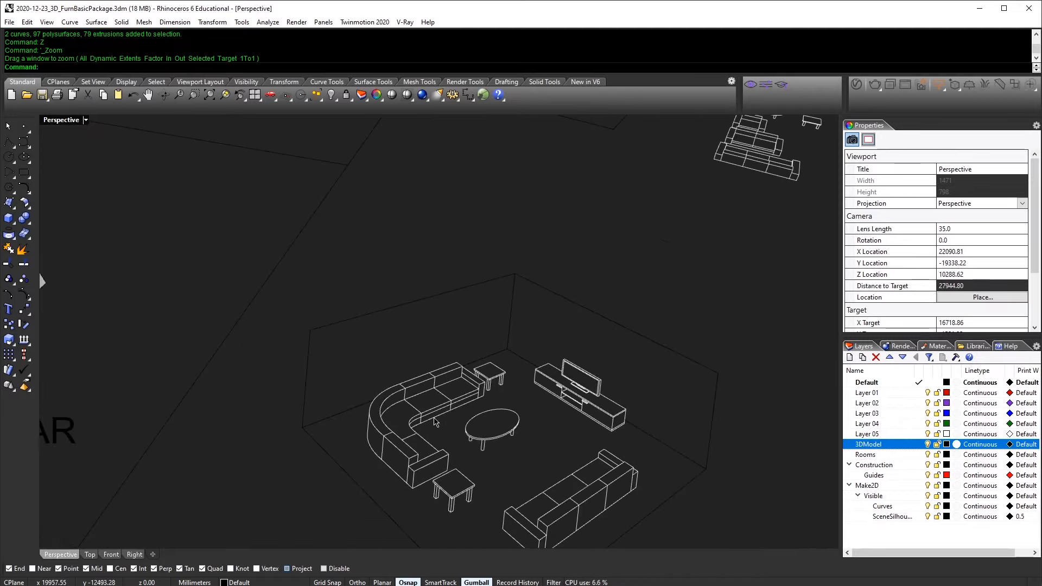
scroll(406, 493, "down", 4)
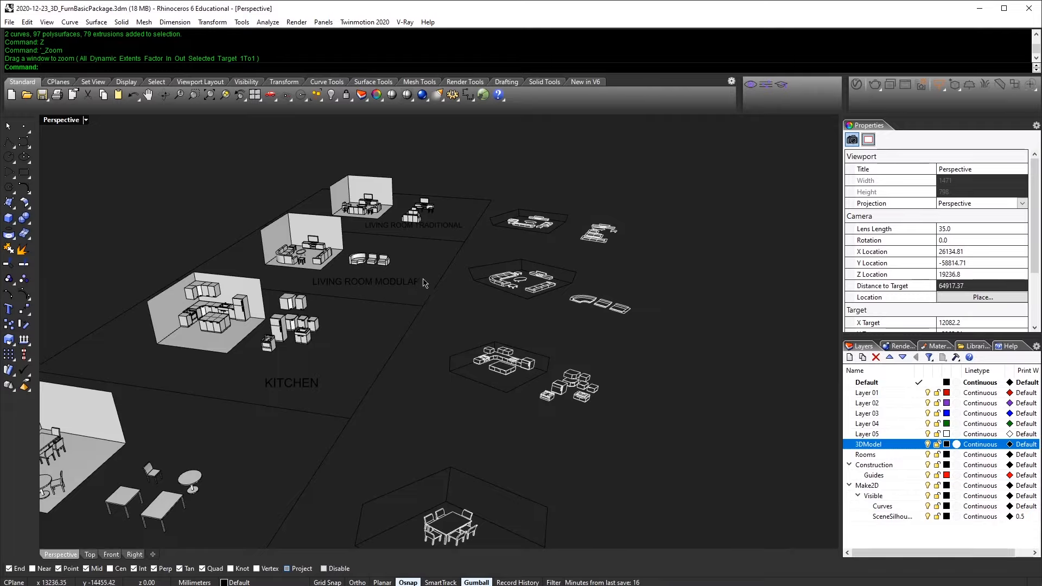
Step: Preview the modular living room set in the Ghosted and Arctic display modes
scroll(424, 282, "up", 4)
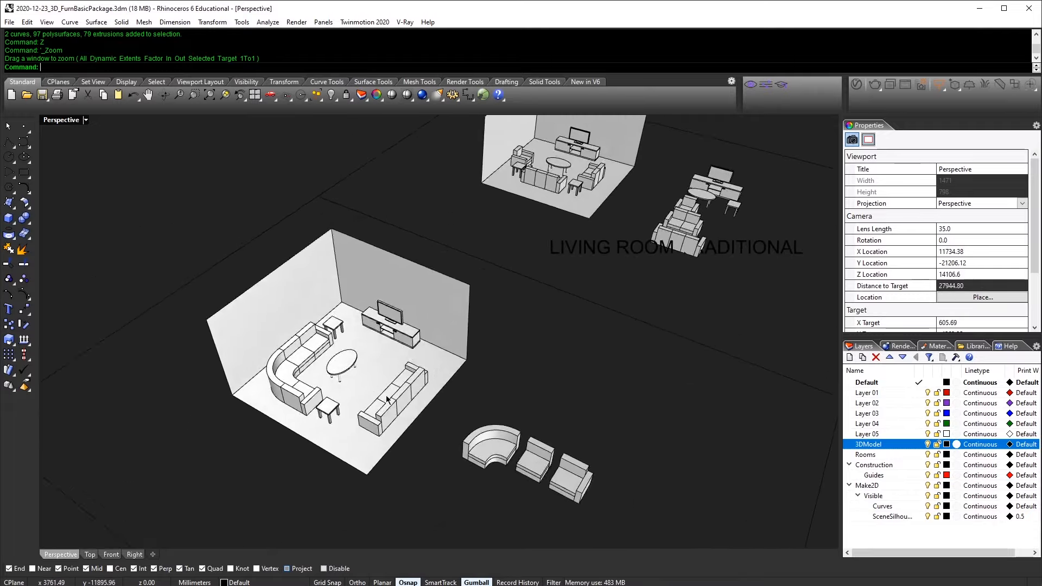
right_click_drag(386, 400, 375, 379)
key("ctrl+alt+g")
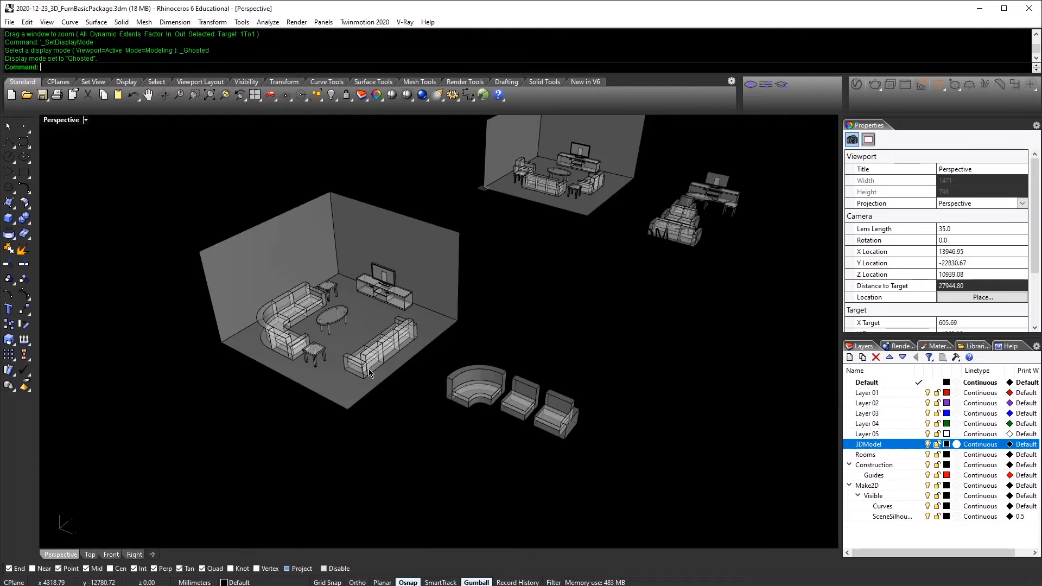
key("ctrl+alt+a")
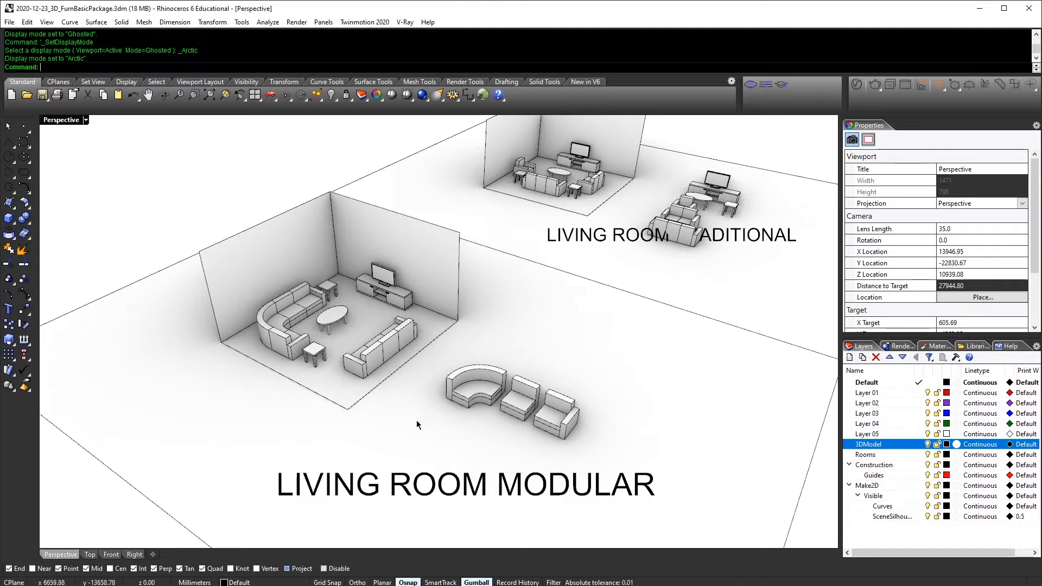
Step: Preview the living room sets in the Pen display mode, and return the viewport to the Modeling display mode
left_click(85, 119)
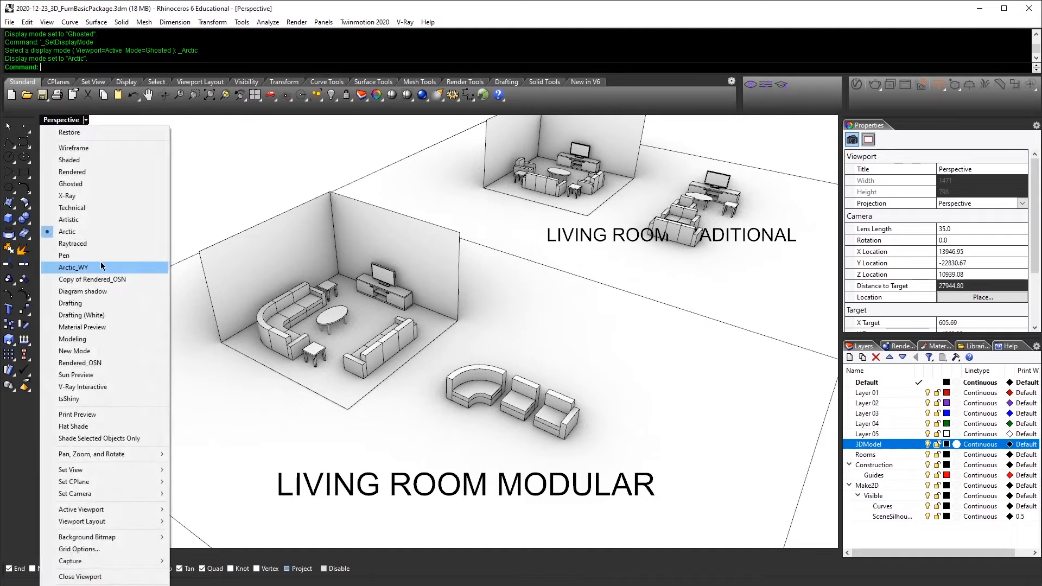
left_click(64, 255)
mouse_move(377, 396)
right_mouse_down()
mouse_move(397, 395)
mouse_move(386, 386)
right_mouse_up()
scroll(418, 321, "up", 4)
right_click_drag(432, 330, 424, 411, "shift")
scroll(418, 409, "down", 6)
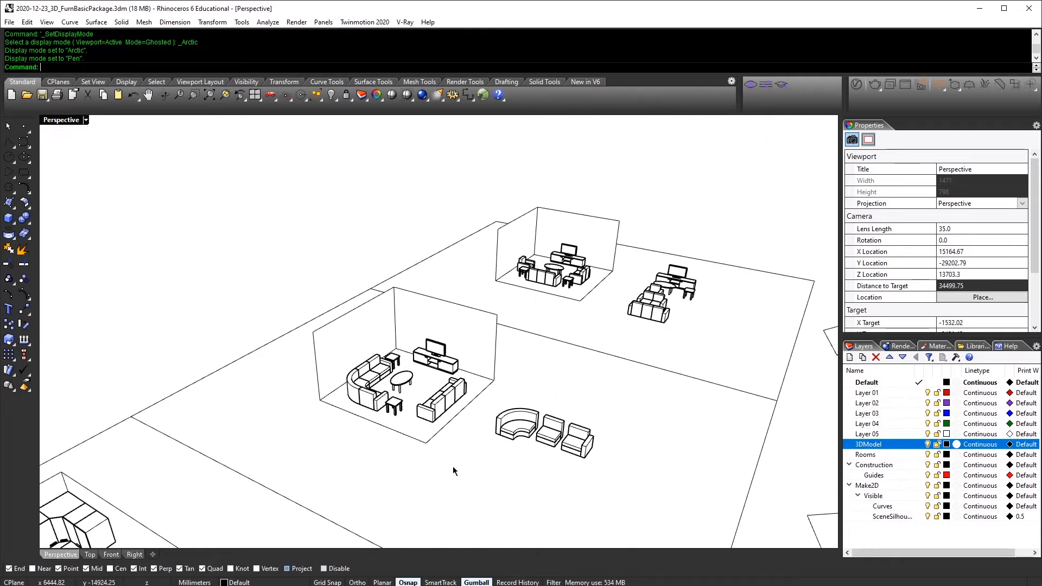
key("ctrl+alt+m")
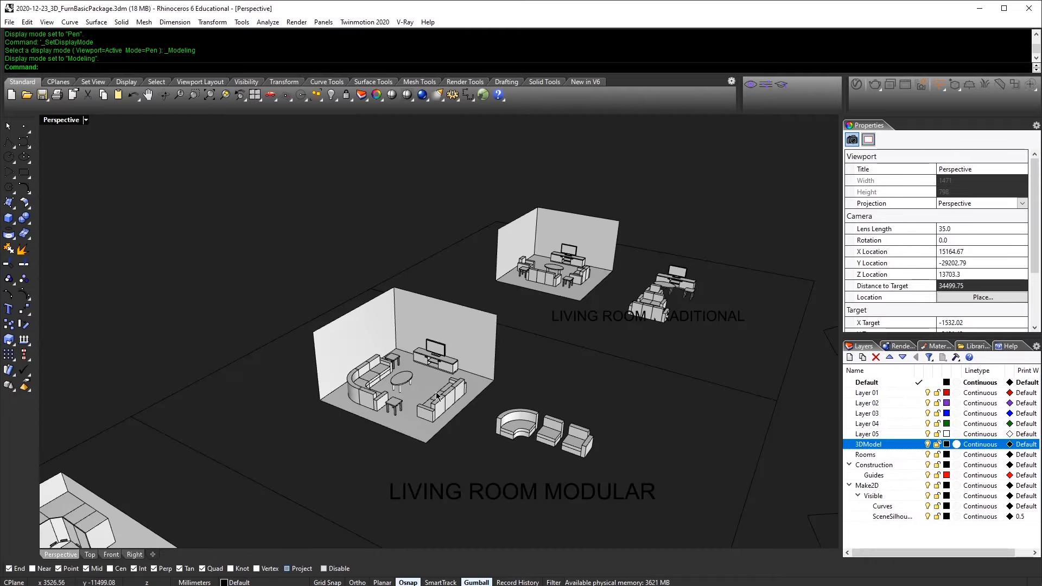
Step: Select the grouped desks and chairs inside the Office room
scroll(498, 321, "down", 15)
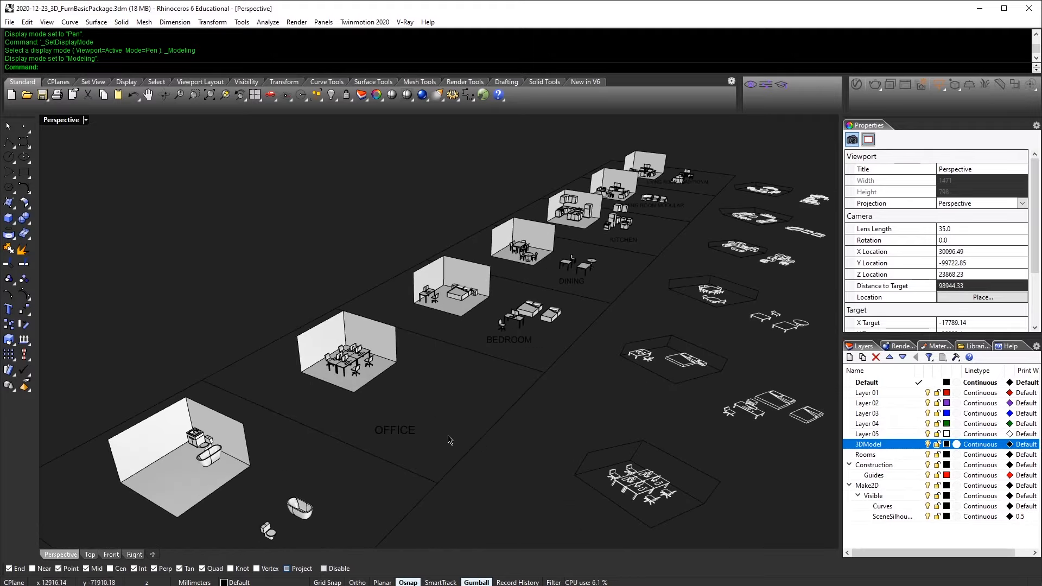
scroll(429, 452, "up", 10)
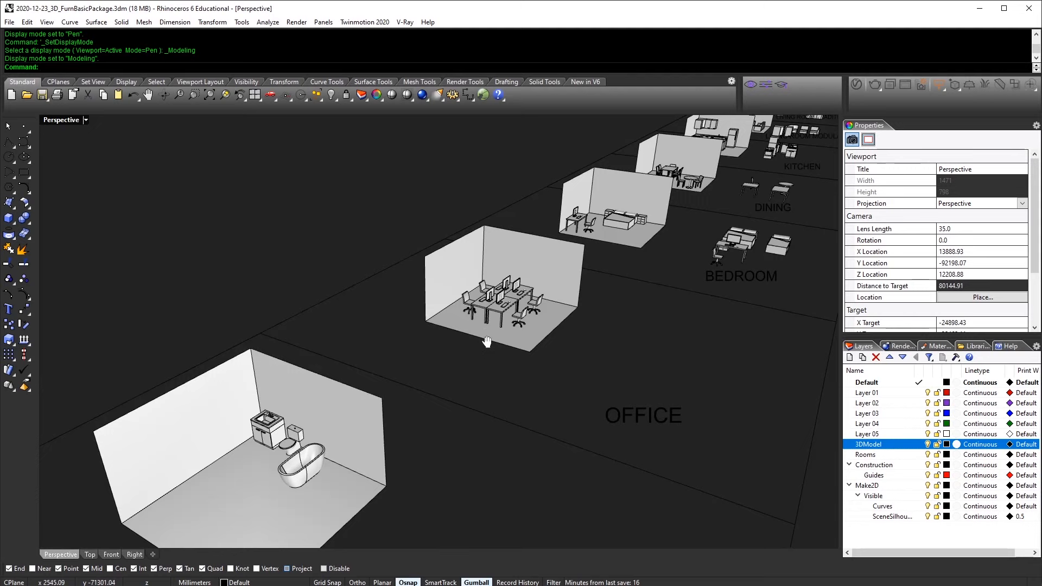
scroll(276, 485, "up", 4)
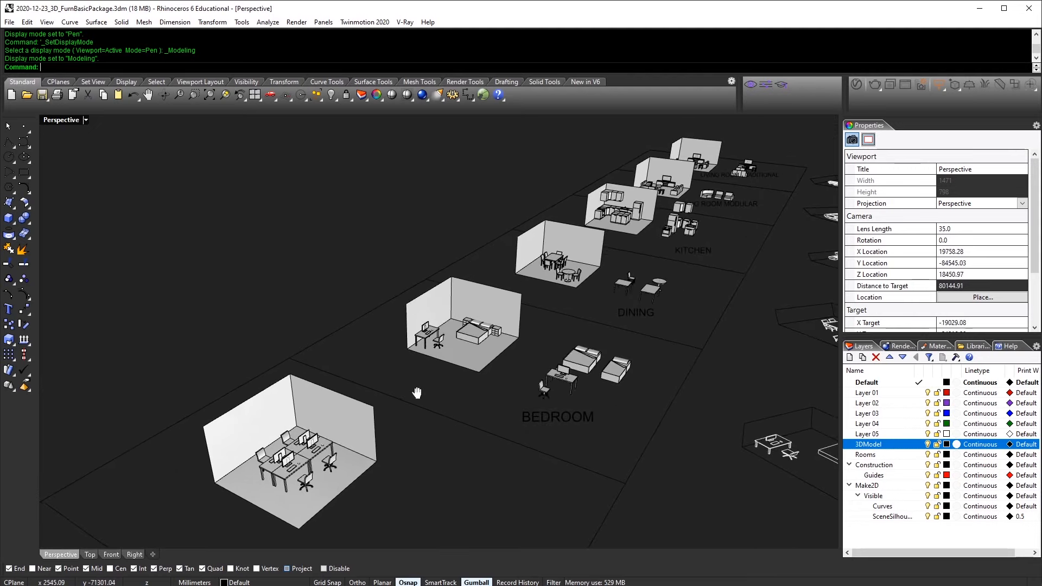
left_click_drag(186, 527, 354, 399)
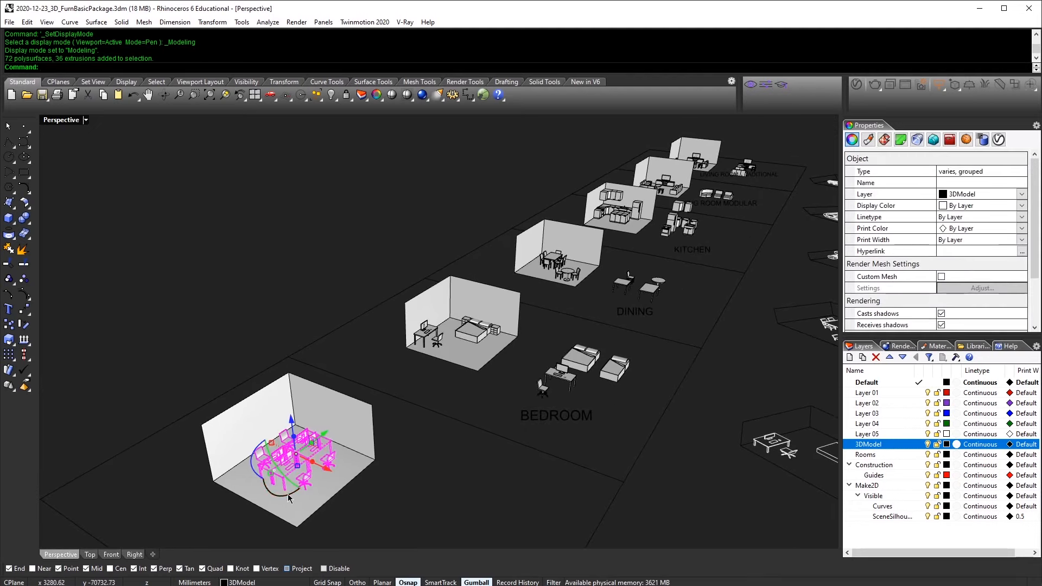
Step: Select the grouped round table and chairs inside the Dining room
right_click_drag(644, 275, 535, 292, "shift")
right_click_drag(446, 339, 412, 464)
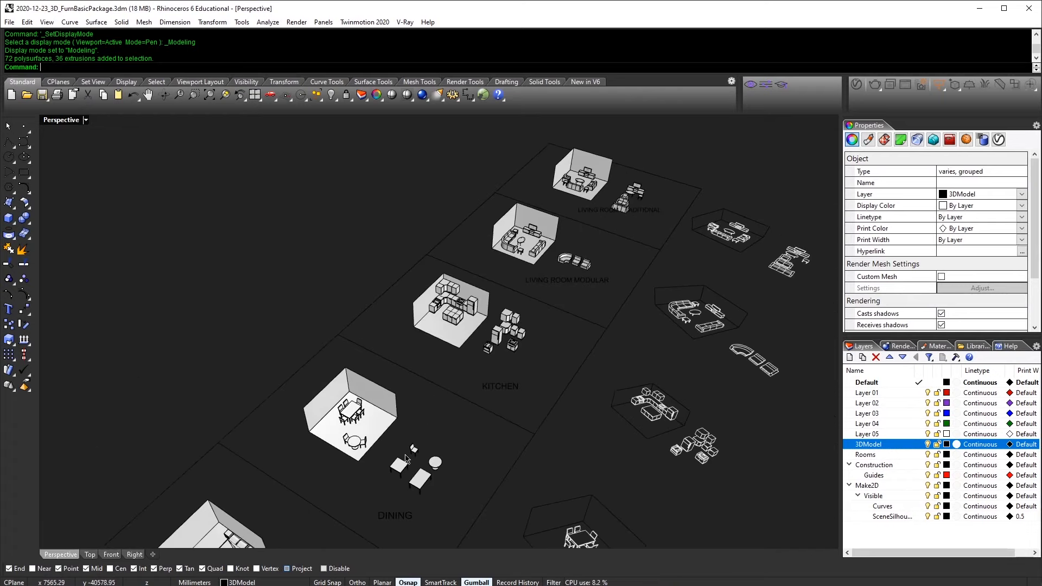
scroll(413, 466, "up", 5)
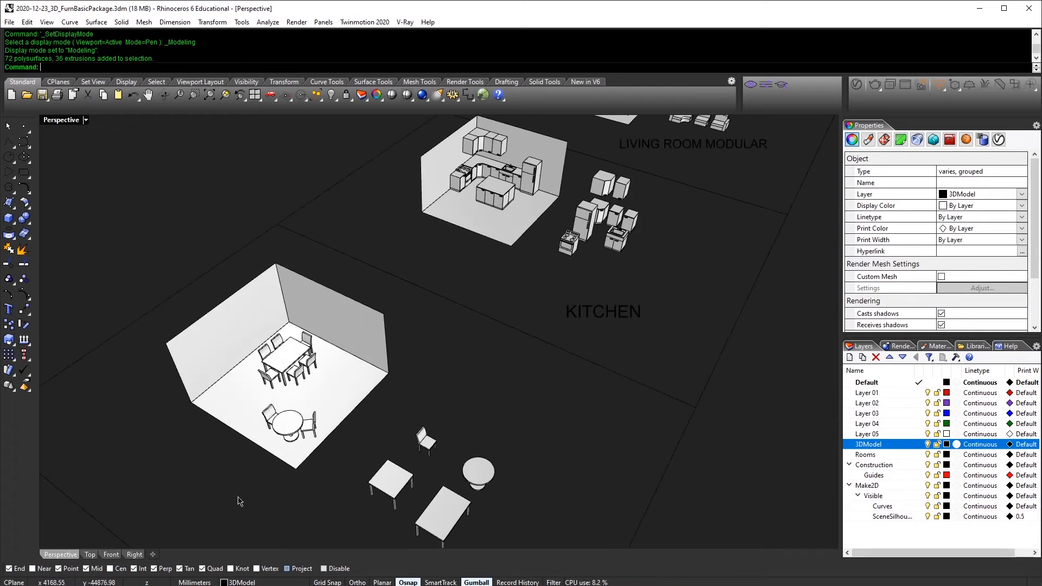
left_click_drag(329, 402, 330, 400)
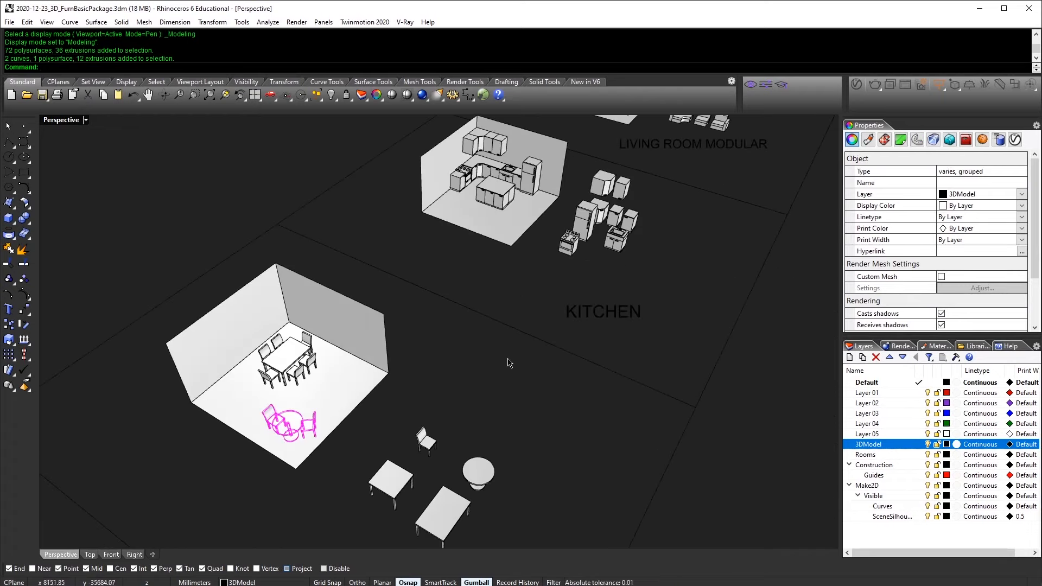
Step: Copy the selected desk cluster and round table set from the furniture package and paste them into the meters file
scroll(545, 326, "down", 5)
right_click_drag(553, 334, 452, 444, "shift")
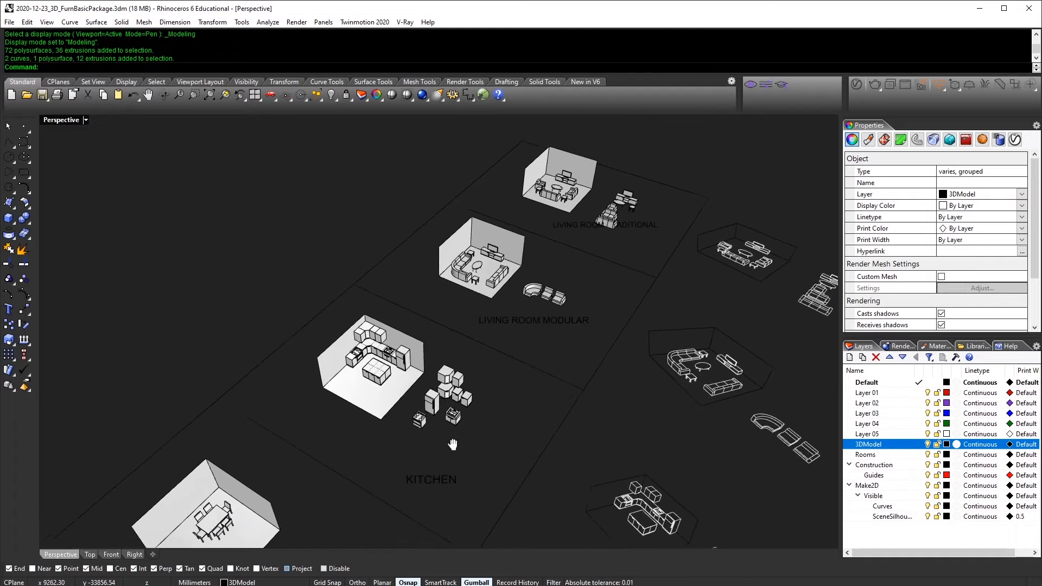
right_click_drag(490, 386, 551, 324, "shift")
key("ctrl+c")
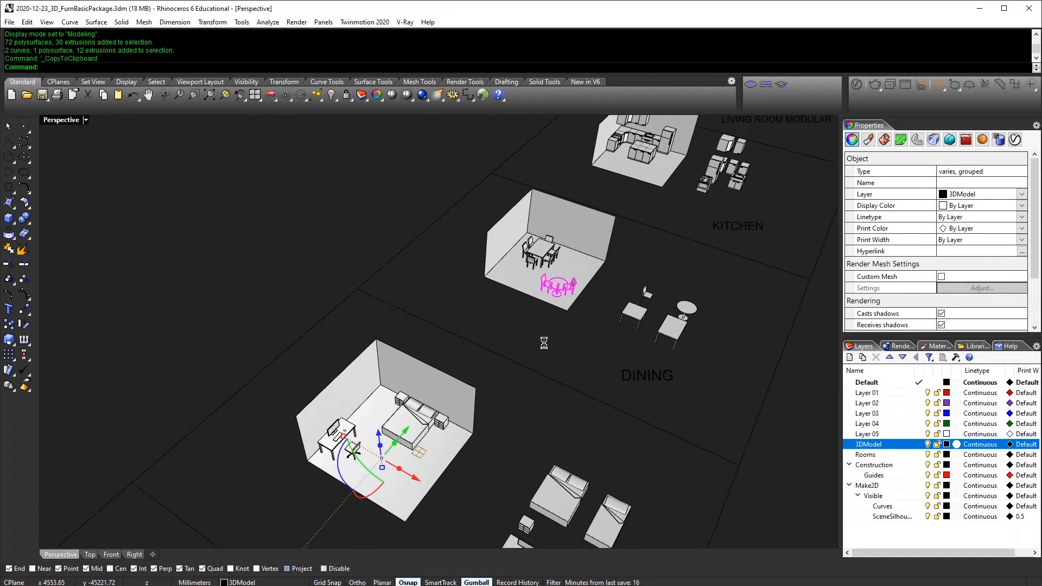
key("Escape")
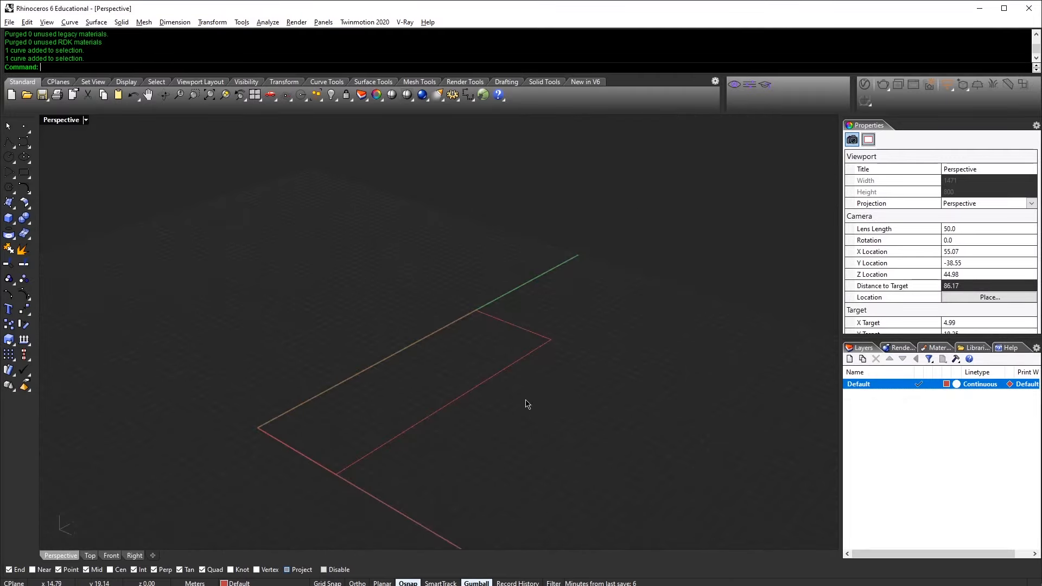
key("ctrl+v")
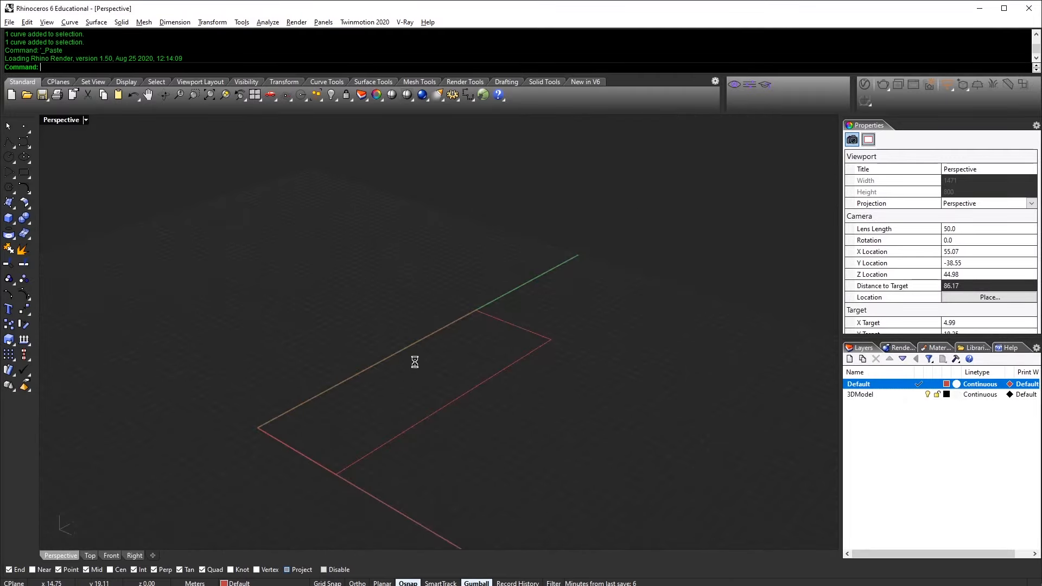
type("ZS")
key("Return")
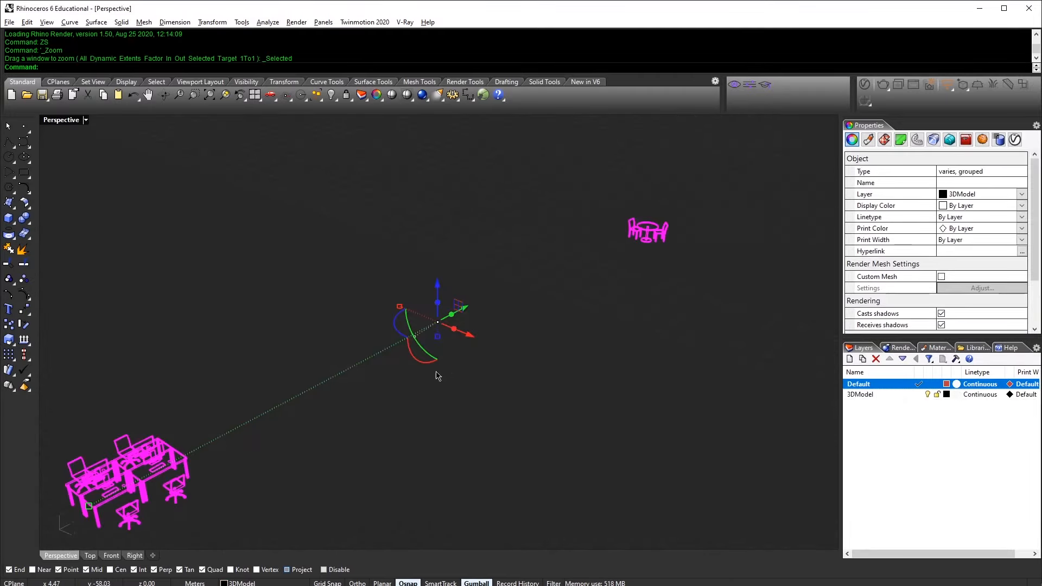
Step: Move the pasted furniture into the floor outline near the origin
type("M")
key("Return")
left_click(419, 370)
key("Home")
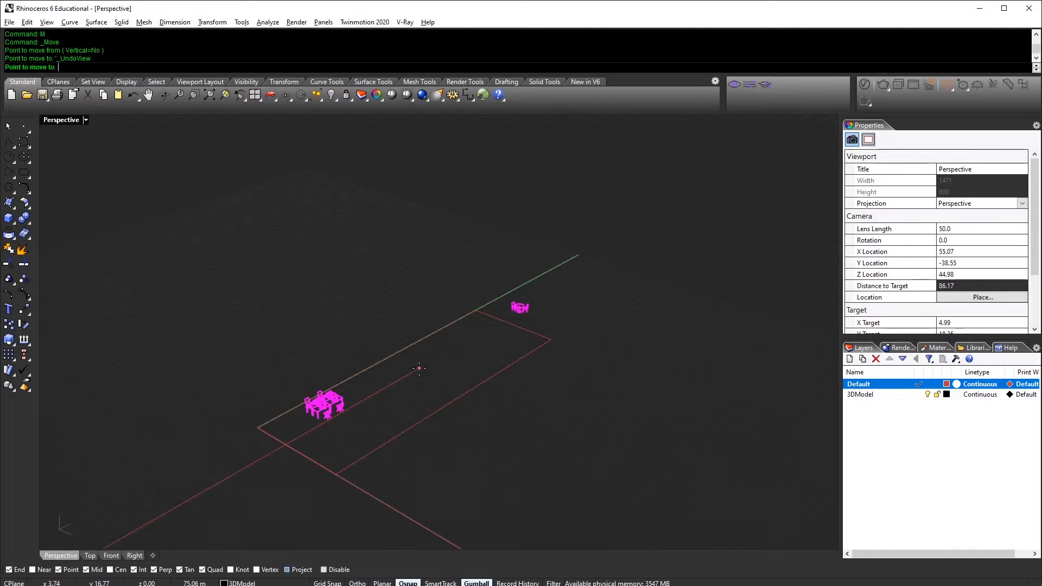
left_click(407, 384)
left_click(433, 355)
right_click_drag(433, 355, 435, 379)
Step: Maximize the Top viewport and set the 3DModel layer's color to White
key("ctrl+m")
right_click_drag(318, 279, 316, 249)
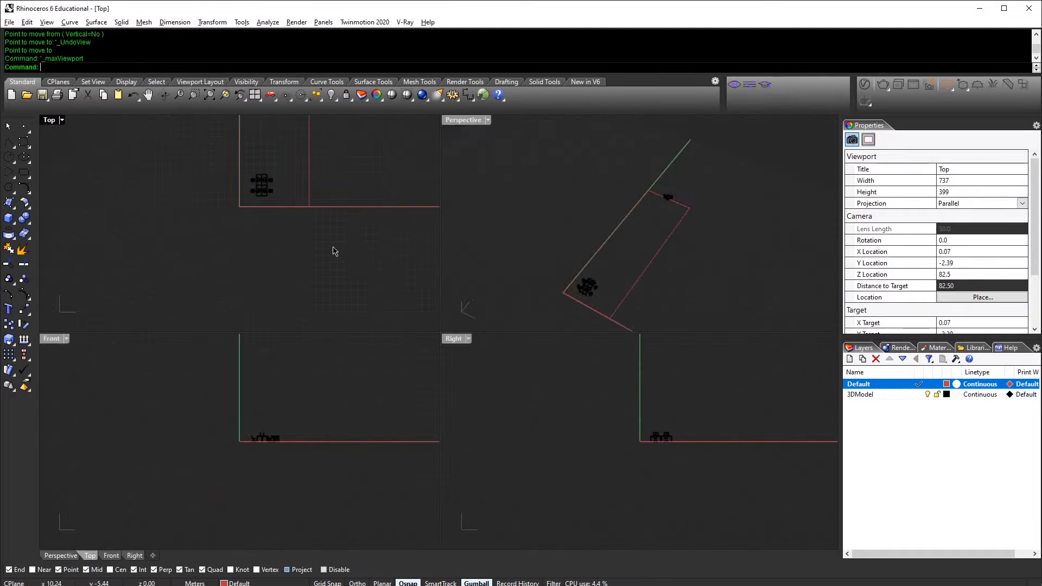
key("ctrl+m")
right_click_drag(402, 240, 321, 407)
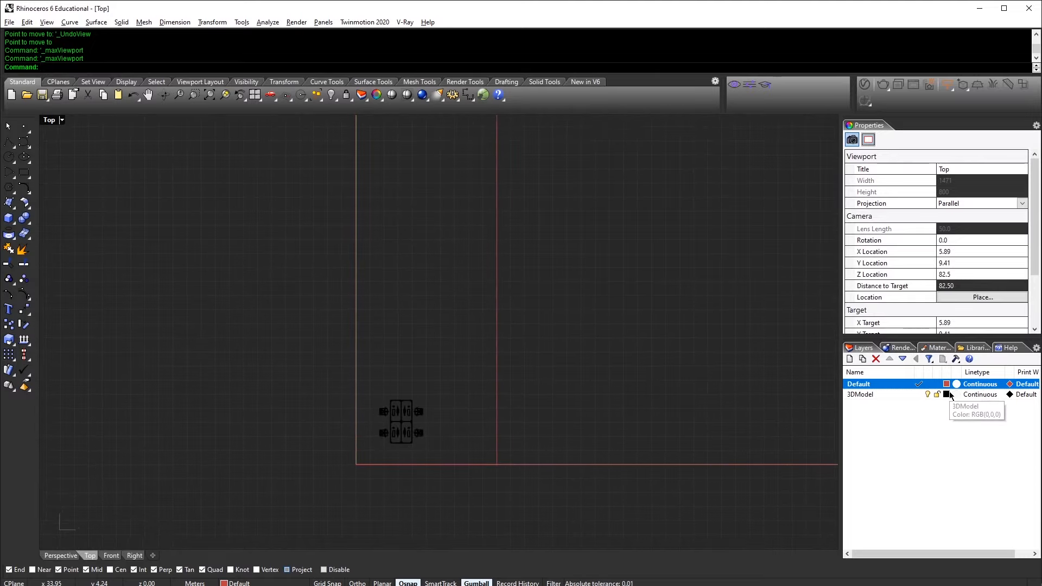
left_click(947, 394)
double_click(322, 199)
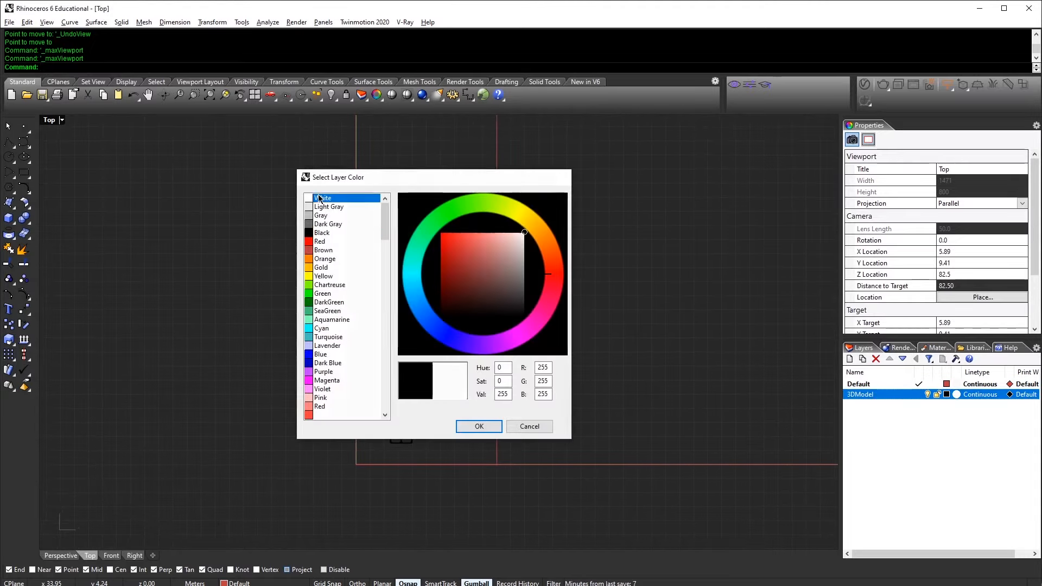
Step: Move the desk cluster to the right side of the floor outline and copy it across to the left side
left_click_drag(296, 340, 529, 480)
right_click_drag(384, 438, 341, 453)
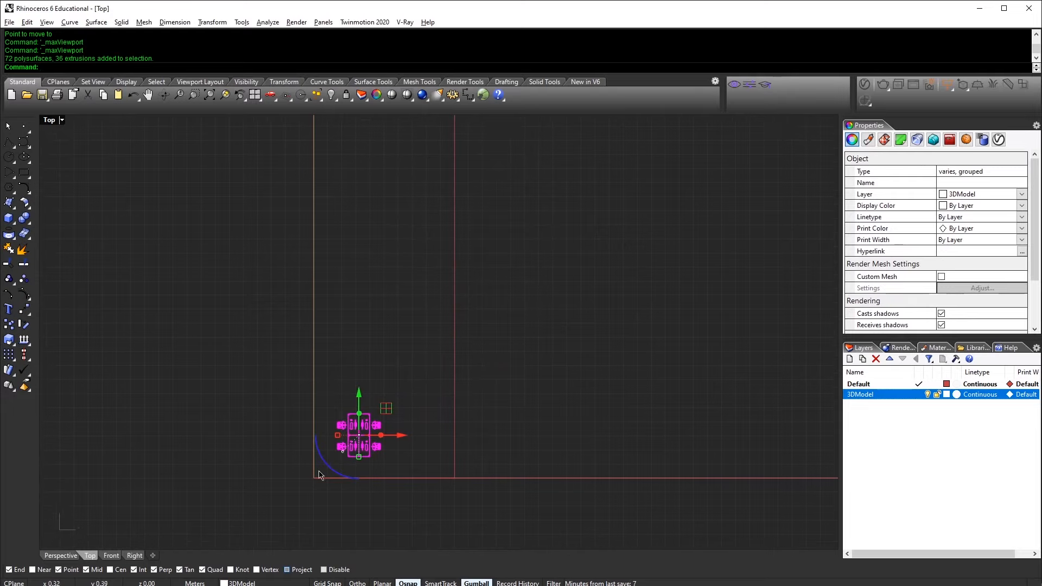
left_click_drag(402, 434, 463, 434)
scroll(505, 437, "down", 9)
scroll(445, 391, "up", 11)
left_click_drag(380, 398, 467, 495)
left_click_drag(473, 454, 363, 454, "alt")
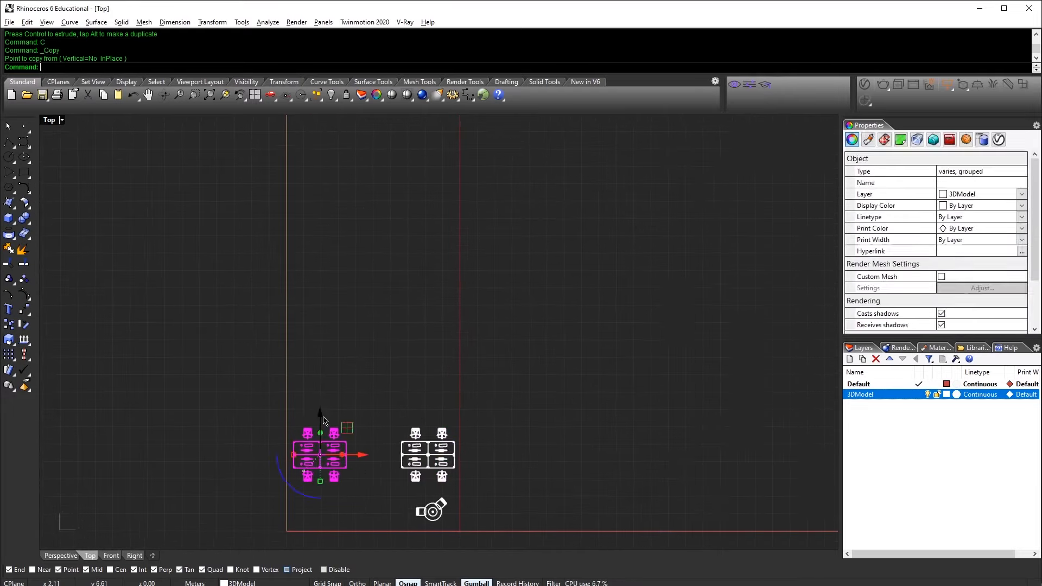
Step: Copy the left desk cluster further up the floor outline and place a round table set above the clusters
left_click_drag(320, 415, 321, 344, "alt")
scroll(336, 543, "up", 6)
left_click_drag(307, 298, 326, 437)
scroll(326, 436, "down", 4)
left_click(465, 503)
left_click_drag(465, 503, 321, 272)
Step: Copy single-sided desks with chairs repeatedly upward to form a column along the outline's left edge
left_click_drag(302, 418, 333, 286, "alt")
left_click_drag(285, 342, 270, 365)
key("c")
key("Return")
left_click(248, 460)
left_click(249, 360)
left_click(248, 261)
Step: Place a copied four-desk cluster in the open area to the right of the single-desk column
right_click_drag(312, 443, 244, 414)
left_click_drag(237, 382, 375, 381, "alt")
scroll(244, 424, "up", 4)
left_click_drag(488, 266, 369, 434)
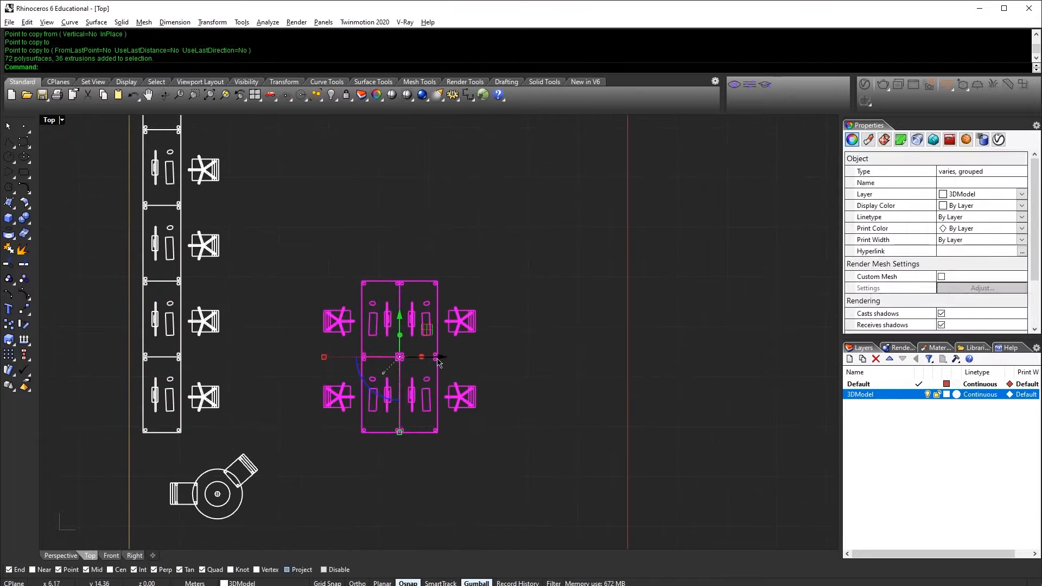
scroll(227, 434, "down", 6)
left_click_drag(347, 363, 325, 434, "shift")
left_click_drag(356, 344, 252, 442)
left_click_drag(297, 397, 286, 371)
Step: Show the furnished floor in the Perspective viewport using the Modeling display mode
left_click(92, 281)
scroll(92, 281, "down", 2)
left_click(60, 555)
Step: Copy a loose dining table and chair from the furniture package and paste them into the meters file
key("alt+Tab")
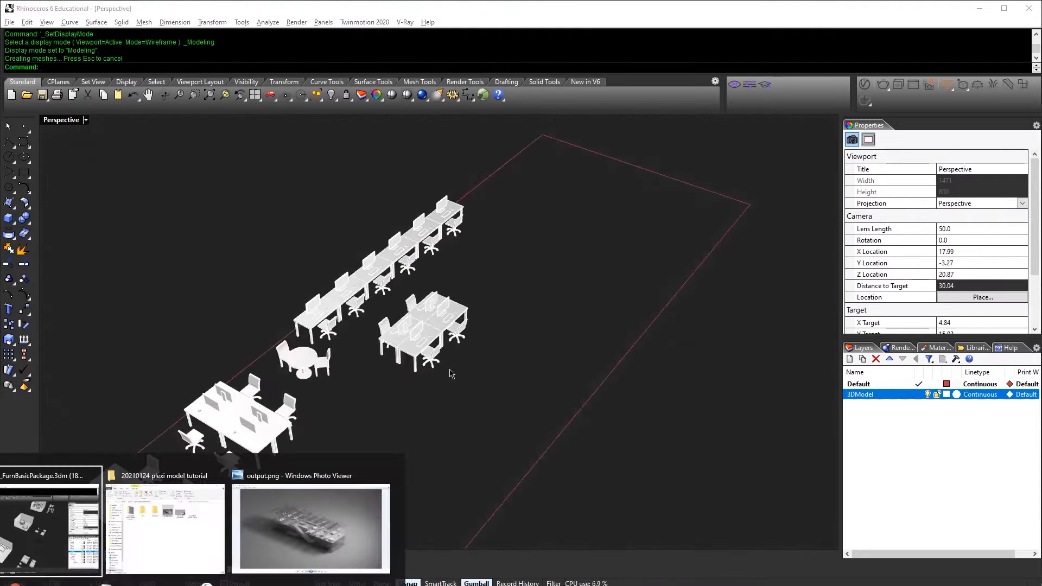
right_click_drag(370, 347, 370, 424, "shift")
left_click(454, 464)
left_click(412, 344, "shift")
key("ctrl+c")
key("alt+Tab")
key("ctrl+v")
Step: Position the pasted table and chair inside the floor outline in the Top view
scroll(490, 349, "down", 6)
double_click(60, 119)
left_click_drag(308, 453, 315, 439)
scroll(330, 437, "down", 4)
left_click_drag(369, 486, 310, 423)
Step: Copy the table and chair upward end to end to form a column of four tables
left_click_drag(344, 508, 328, 371)
left_click(313, 396)
left_click(312, 346)
left_click(312, 297)
left_click(313, 249)
scroll(293, 304, "down", 2)
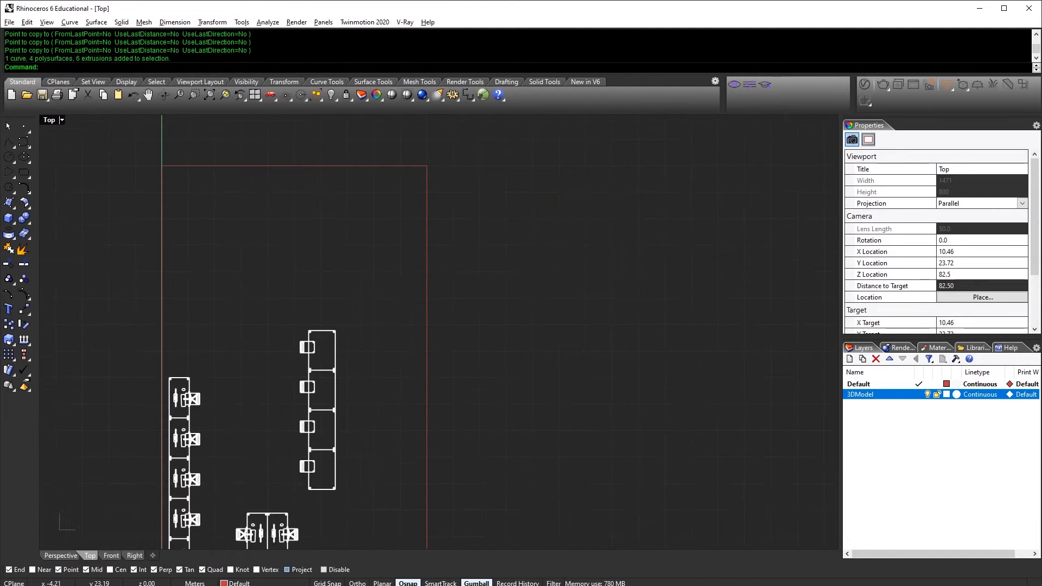
key("ctrl+v")
scroll(304, 315, "down", 9)
key("Delete")
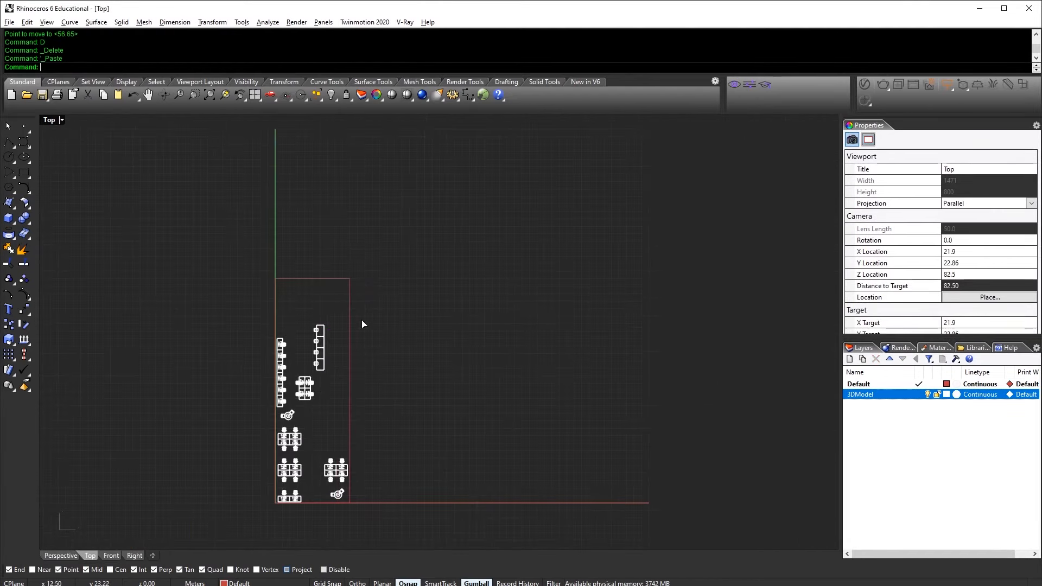
Step: Paste the additional set of desks, meeting tables and loose chairs, and undo the trial gumball move
key("ctrl+v")
left_click_drag(224, 429, 330, 315)
key("ctrl+z")
Step: Move the column of four tables down alongside the single-desk column
scroll(339, 540, "up", 4)
left_click(290, 250)
left_click_drag(316, 221, 312, 389)
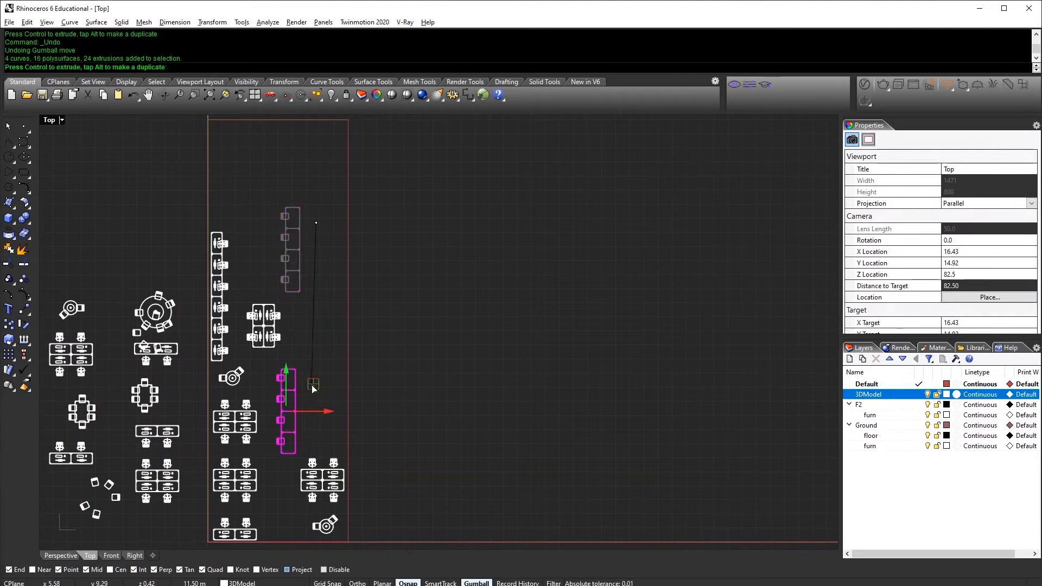
key("Delete")
Step: Move the newly pasted desks and meeting tables to the upper end of the floor layout
left_click_drag(52, 285, 192, 526)
left_click_drag(139, 436, 298, 163)
scroll(278, 249, "down", 4)
left_click_drag(214, 171, 339, 542)
left_click_drag(273, 320, 273, 262)
Step: Stretch the floor outline lengthwise with Scale1D so that it encloses all the furniture
left_click(342, 385)
left_click(227, 479)
left_click(227, 124)
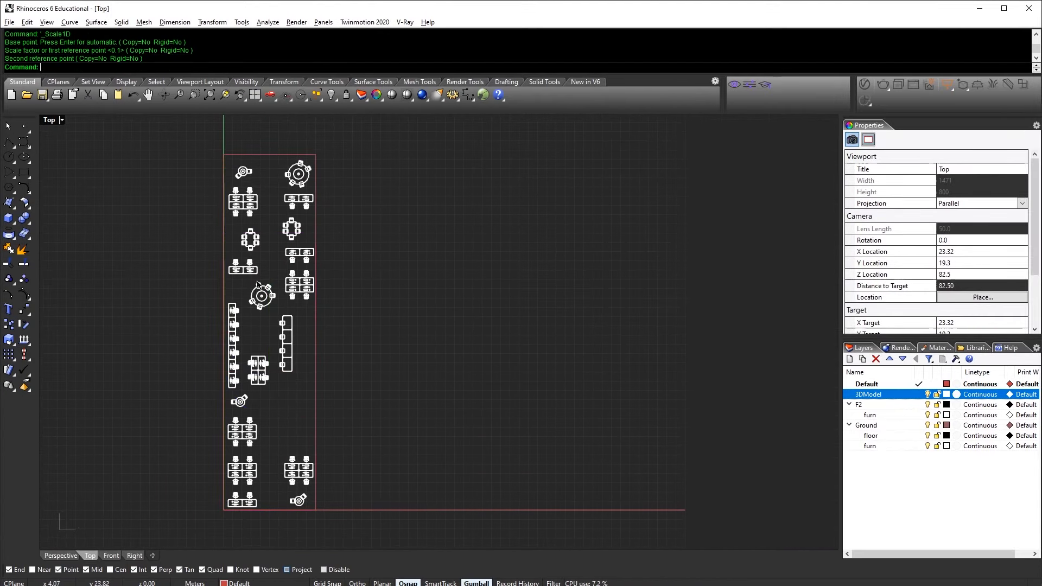
right_click_drag(304, 398, 482, 396)
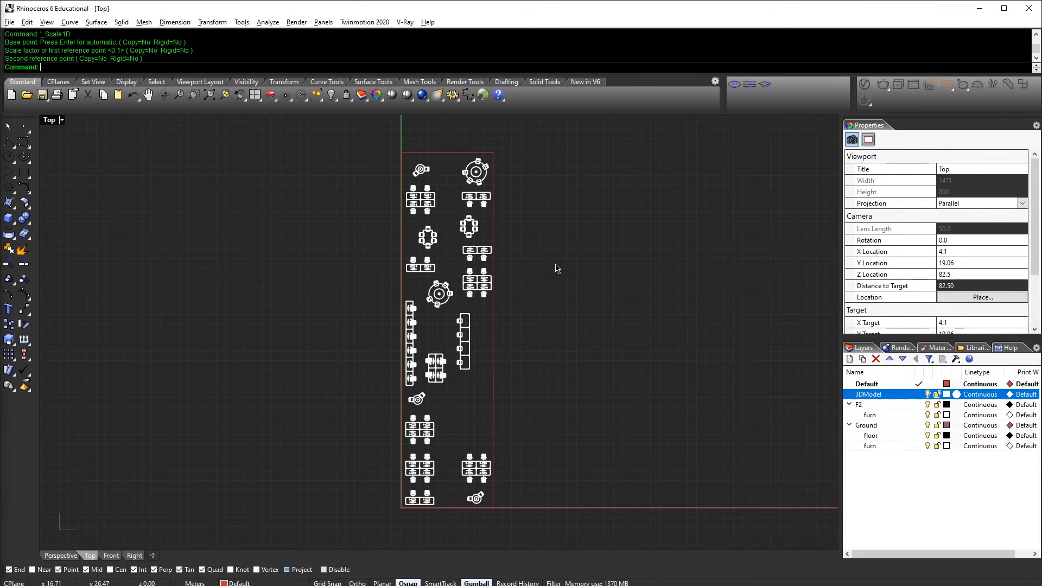
Step: Maximize the Perspective viewport and show the whole furniture layout with its floor outline
key("ctrl+m")
left_click(567, 300)
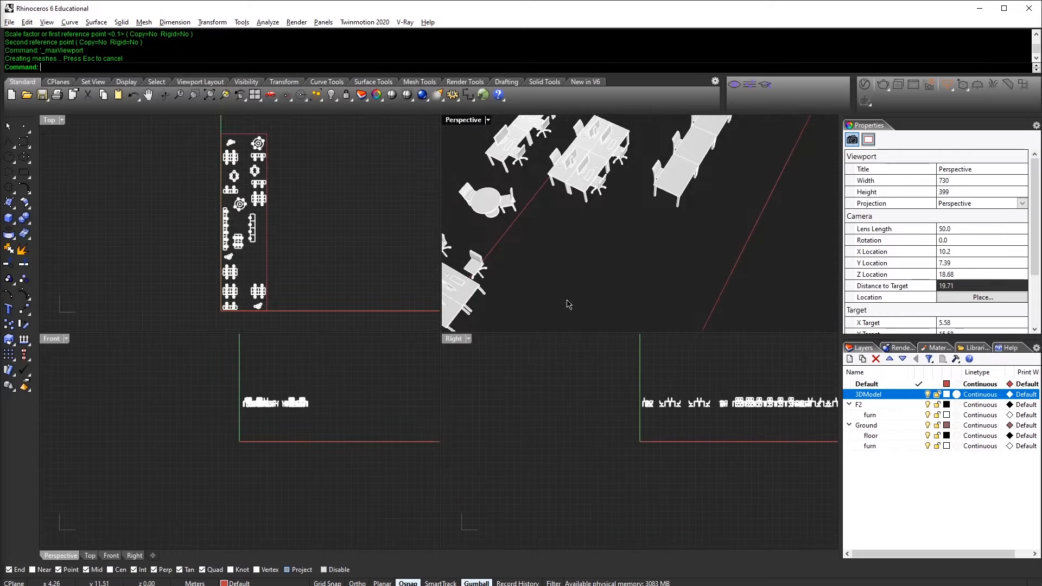
key("ctrl+m")
right_click_drag(428, 358, 379, 316)
scroll(369, 293, "down", 8)
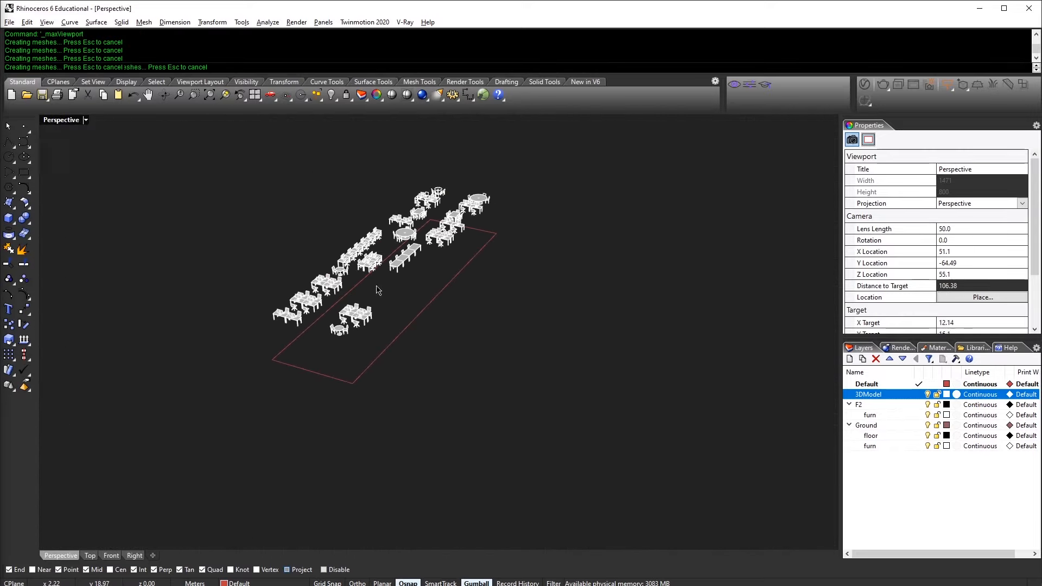
Step: Turn off Project snapping and move all the furniture vertically from a desk leg onto the floor outline, using Near snap
left_click_drag(236, 163, 537, 356)
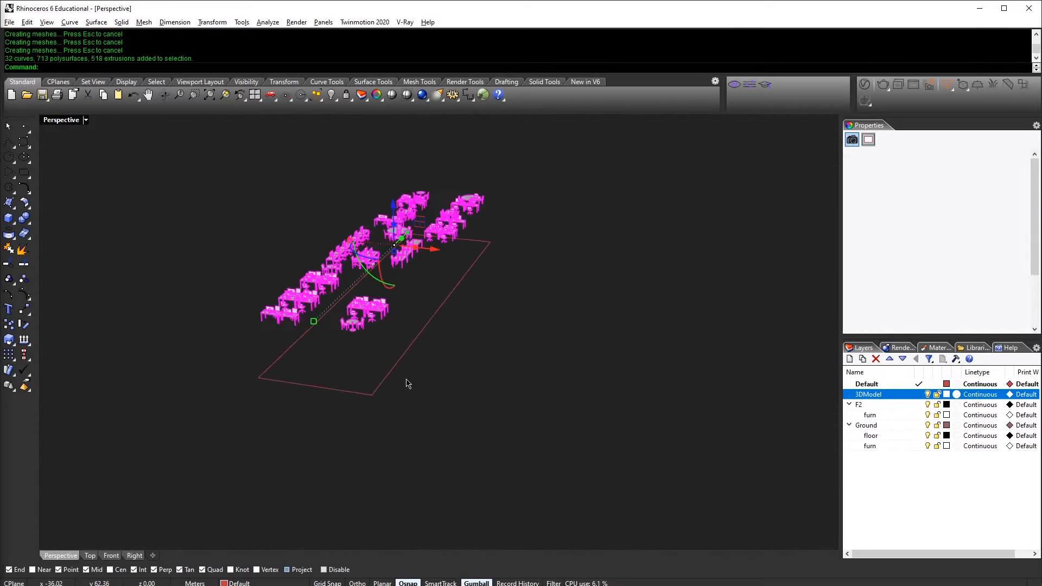
type("m")
key("Return")
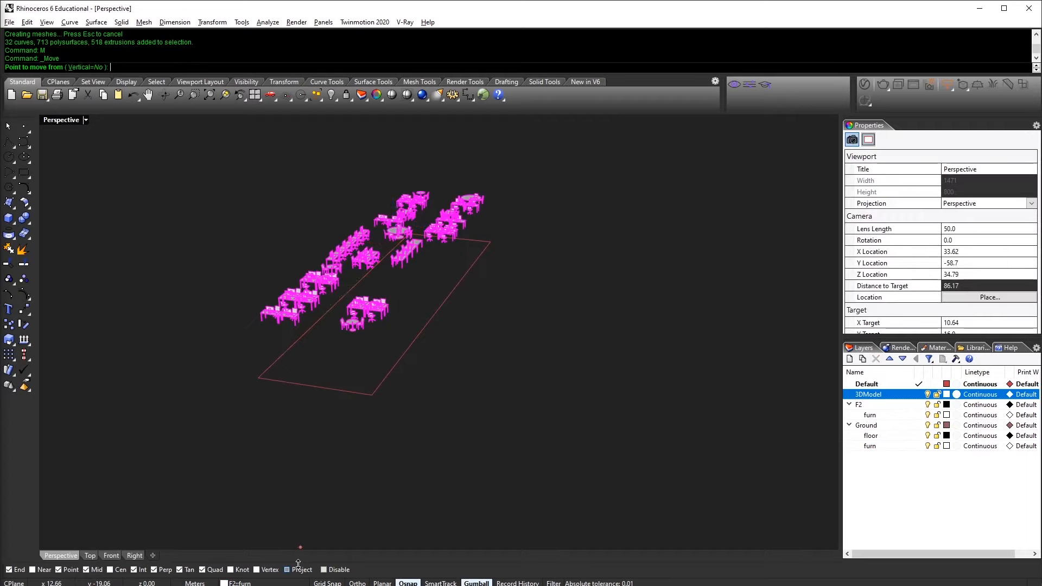
scroll(283, 331, "up", 6)
type("v")
key("Return")
left_click(308, 319)
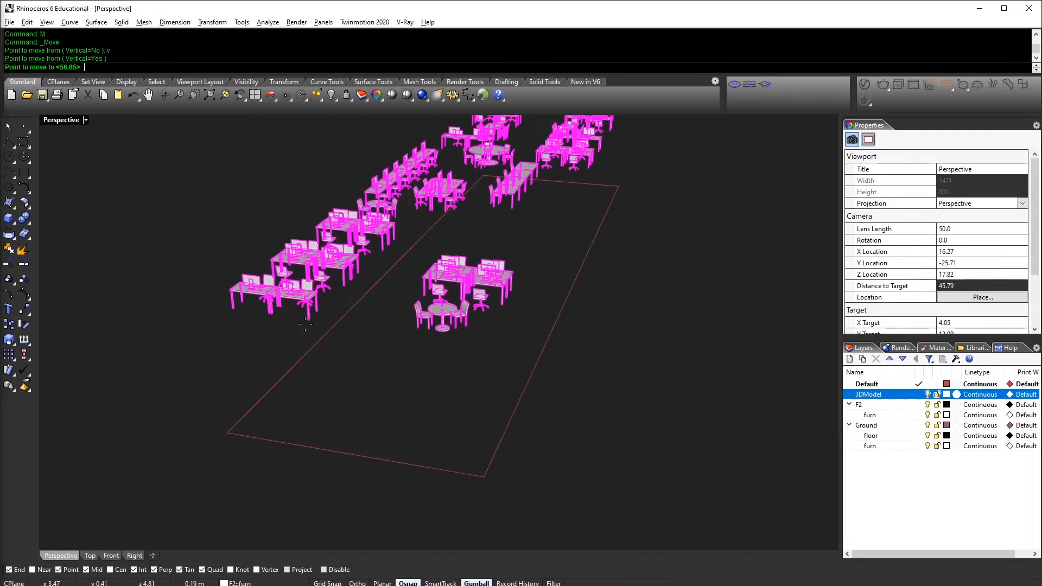
type("near")
key("Return")
left_click(348, 453)
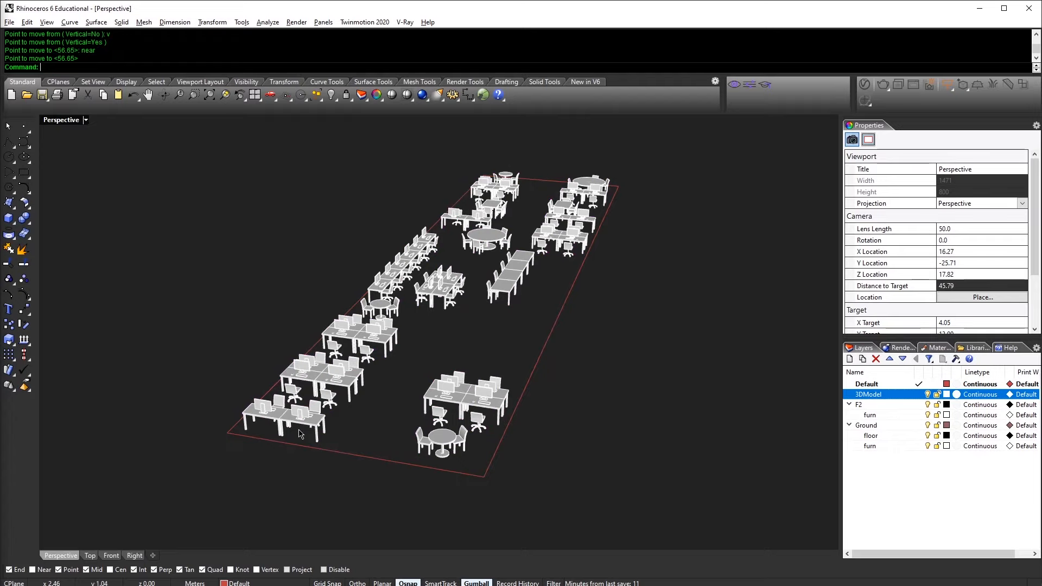
Step: Select all the furniture without the floor outline and raise it vertically above the outline
scroll(300, 432, "up", 9)
scroll(300, 432, "down", 9)
right_click_drag(409, 362, 441, 380)
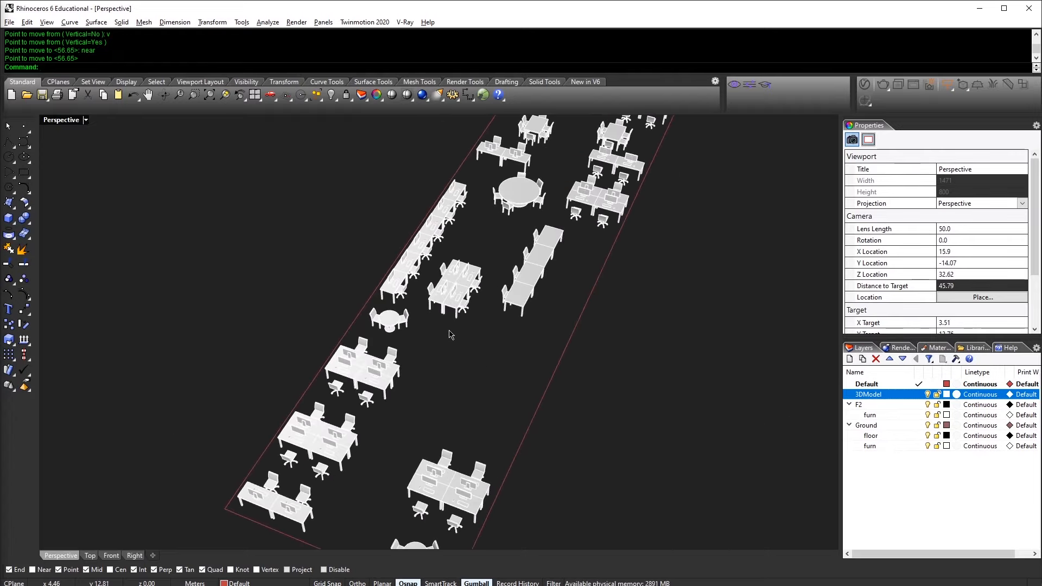
right_click_drag(564, 358, 567, 326)
right_click_drag(695, 345, 711, 335)
scroll(649, 332, "down", 6)
left_click_drag(427, 195, 702, 417)
right_click_drag(642, 305, 409, 277)
left_click(493, 390, "ctrl")
scroll(481, 360, "up", 4)
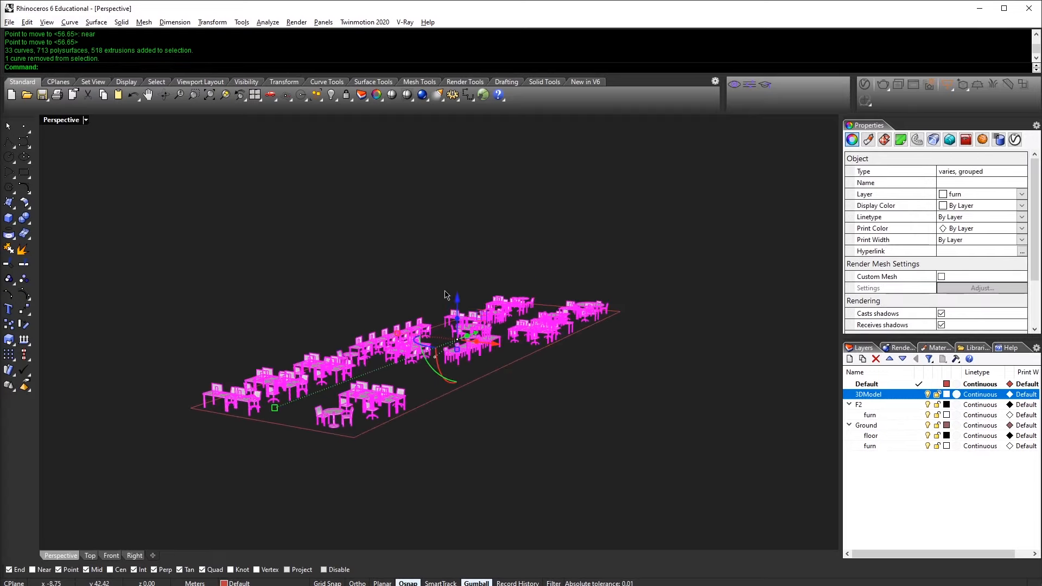
left_click(458, 302)
key("Return")
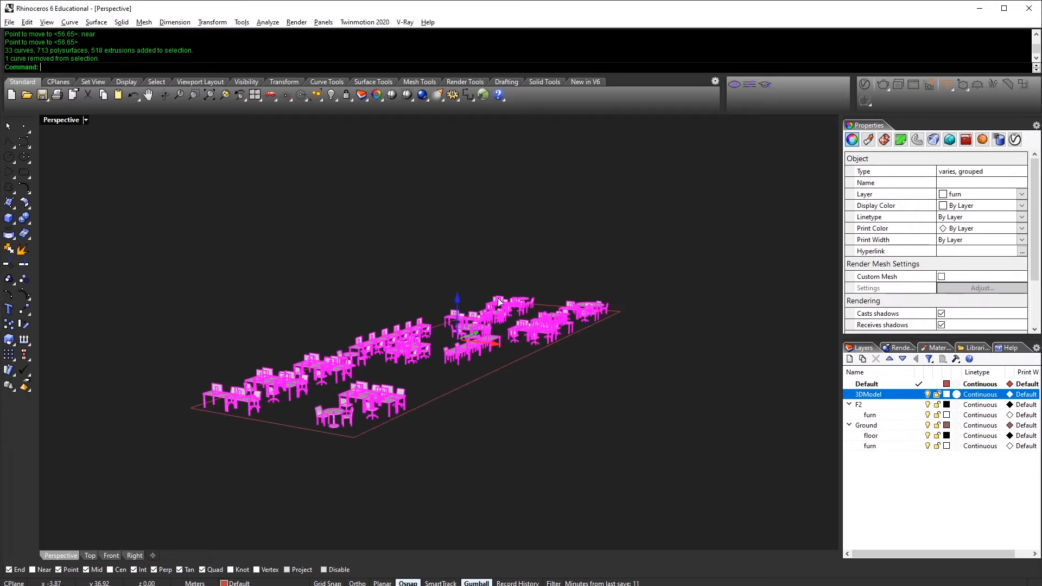
left_click(521, 384)
Step: Copy the floor outline vertically from its front corner toward the raised furniture, using Near snap
left_click(512, 363)
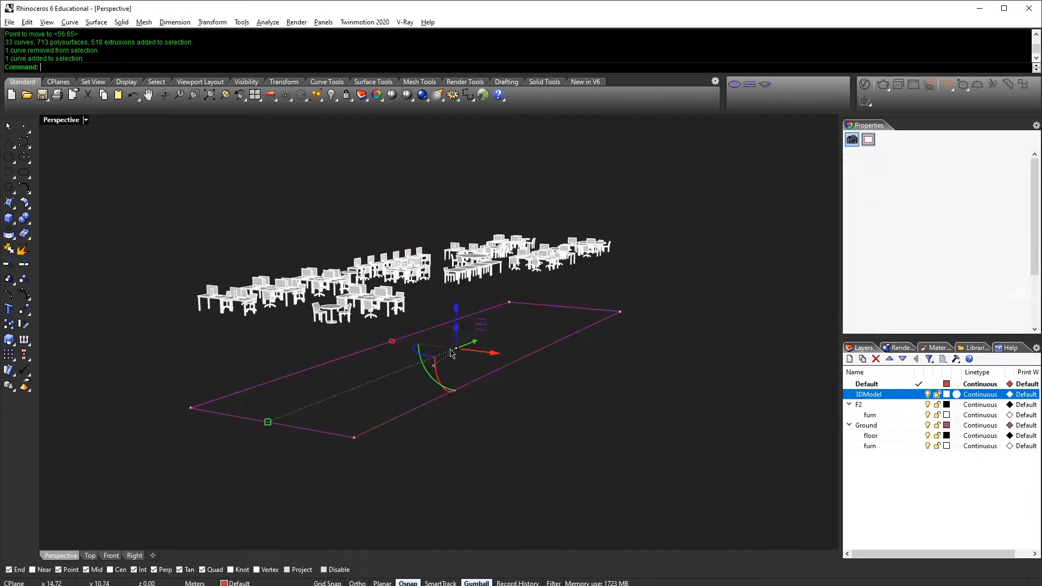
right_click_drag(511, 362, 575, 396)
type("c")
key("Return")
right_click_drag(537, 488, 456, 455)
key("v")
key("Return")
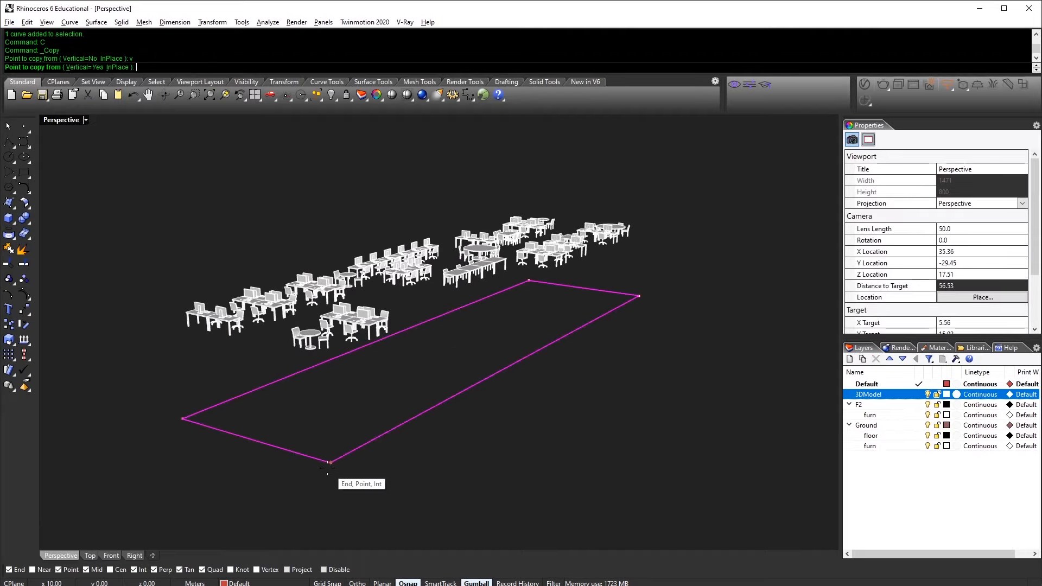
left_click(330, 462)
type("near")
key("Return")
left_click(373, 375)
key("Return")
Step: Extrude the lower floor outline as a closed solid slab with a distance of 0.3 m
type("extr")
key("Return")
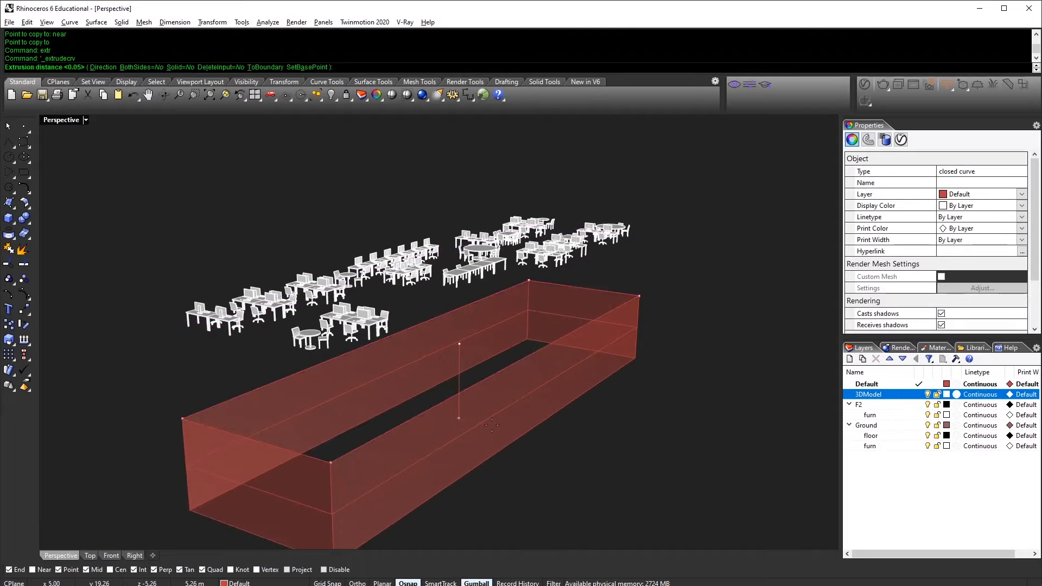
type("s")
key("Return")
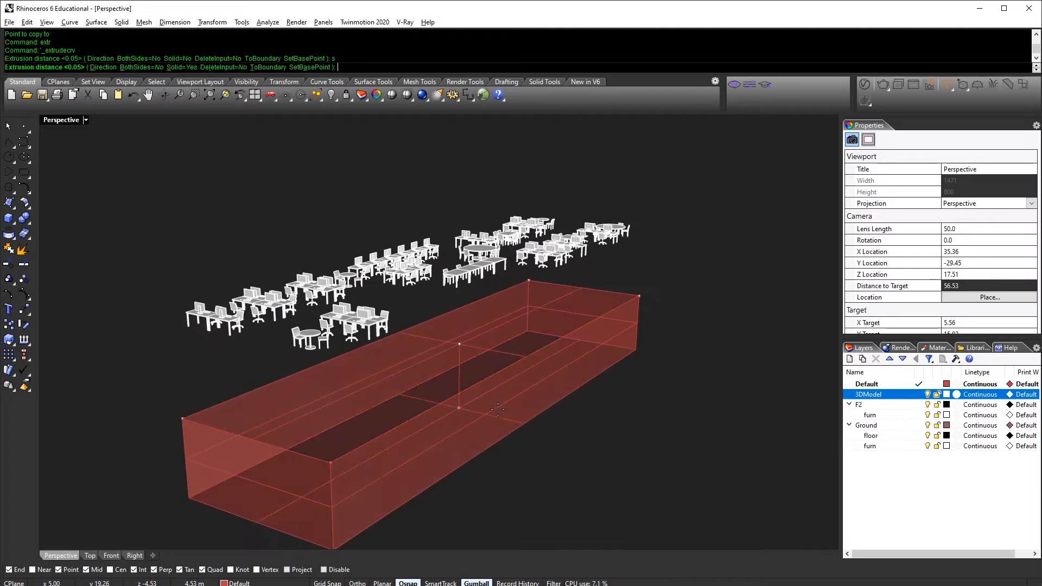
type(".3")
key("Return")
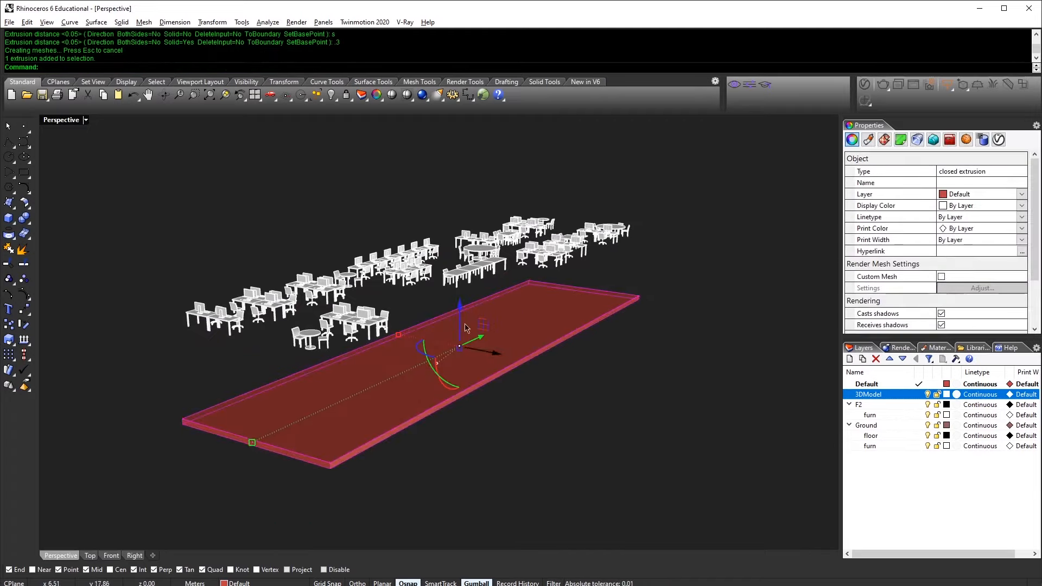
Step: Raise the floor slab vertically to sit beneath the furniture
left_click(459, 314)
key("Return")
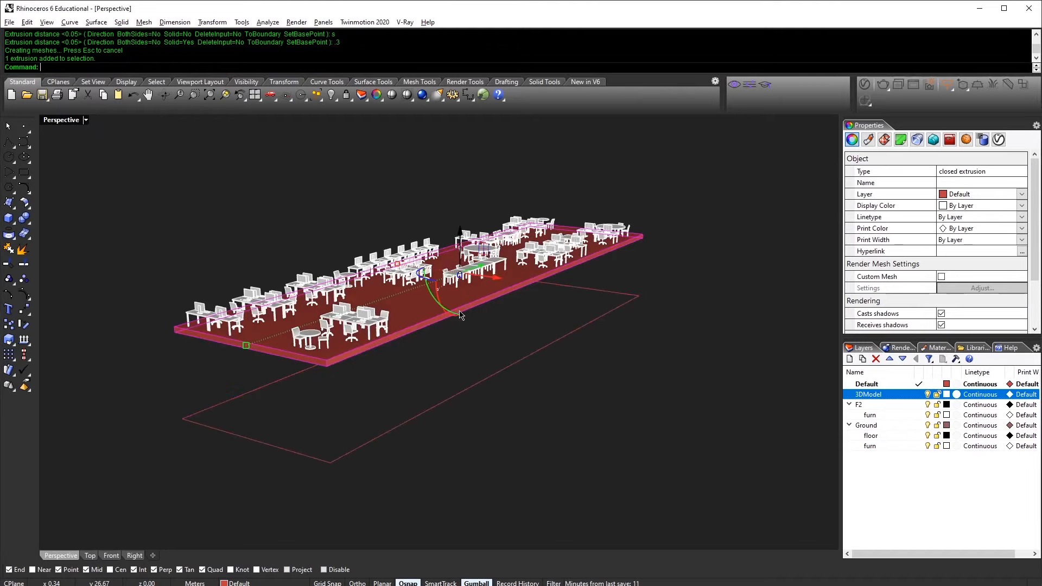
scroll(392, 347, "up", 10)
scroll(325, 374, "down", 5)
key("Escape")
scroll(327, 381, "down", 10)
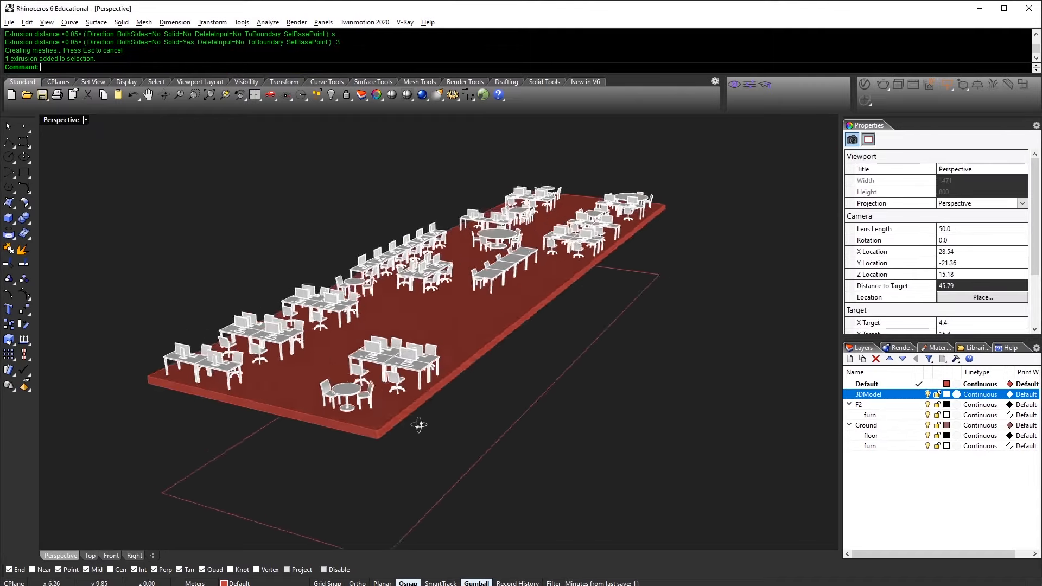
right_click_drag(419, 396, 450, 387)
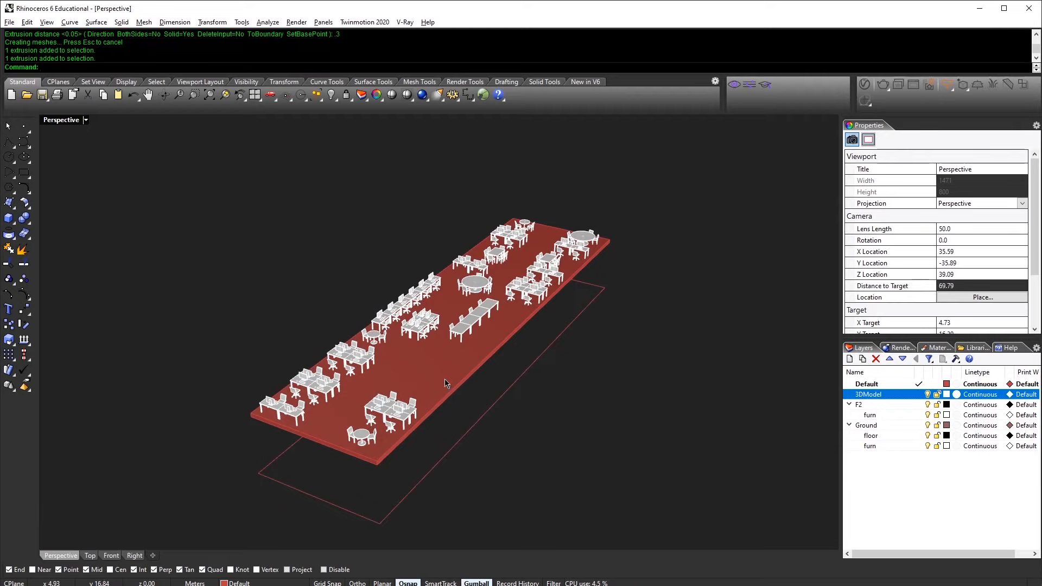
Step: Assign the raised floor slab to the floor sublayer under Ground
left_click(444, 383)
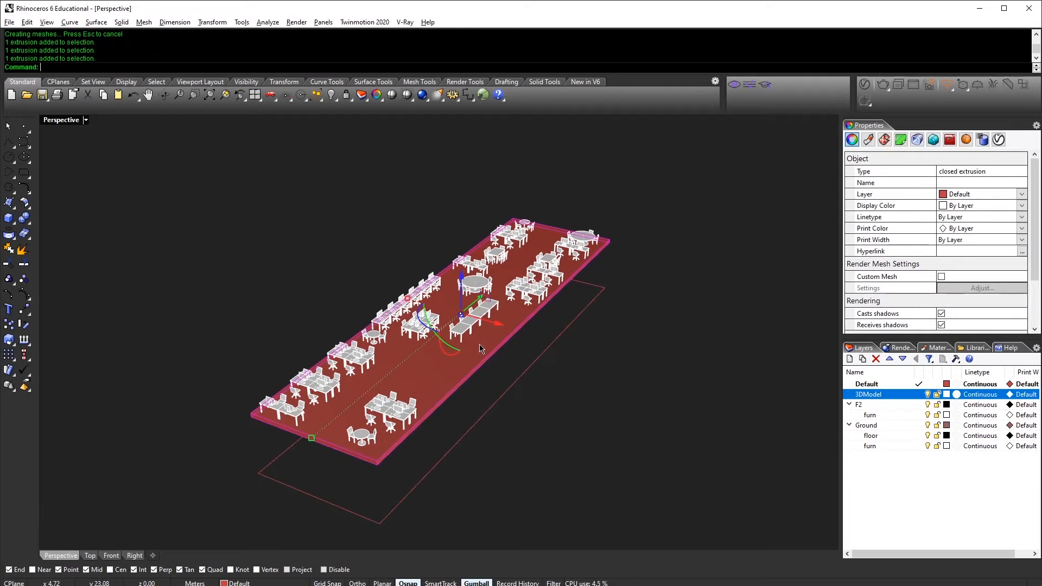
left_click(878, 428)
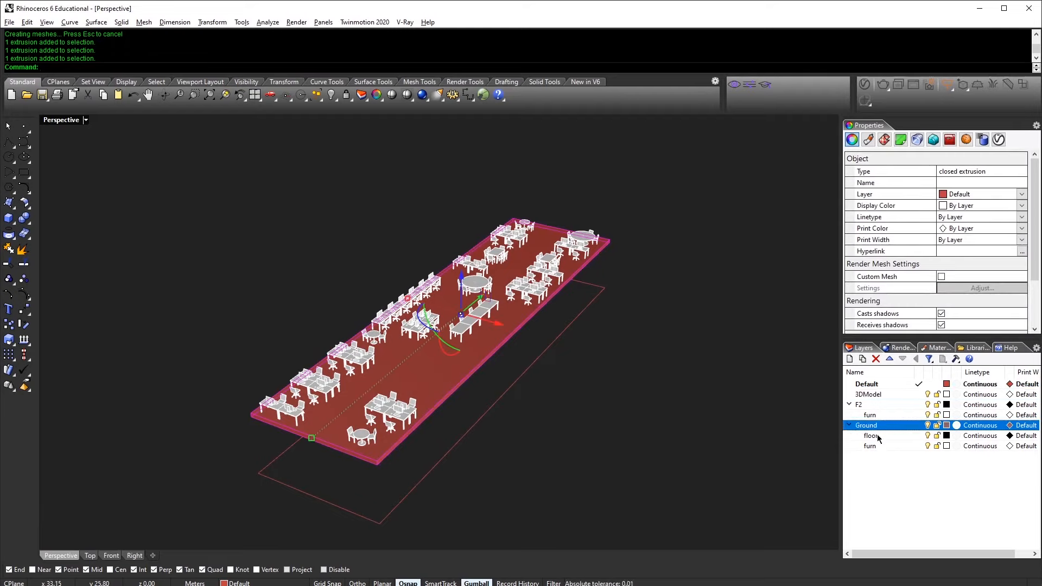
left_click(877, 436)
right_click(877, 436)
left_click(922, 585)
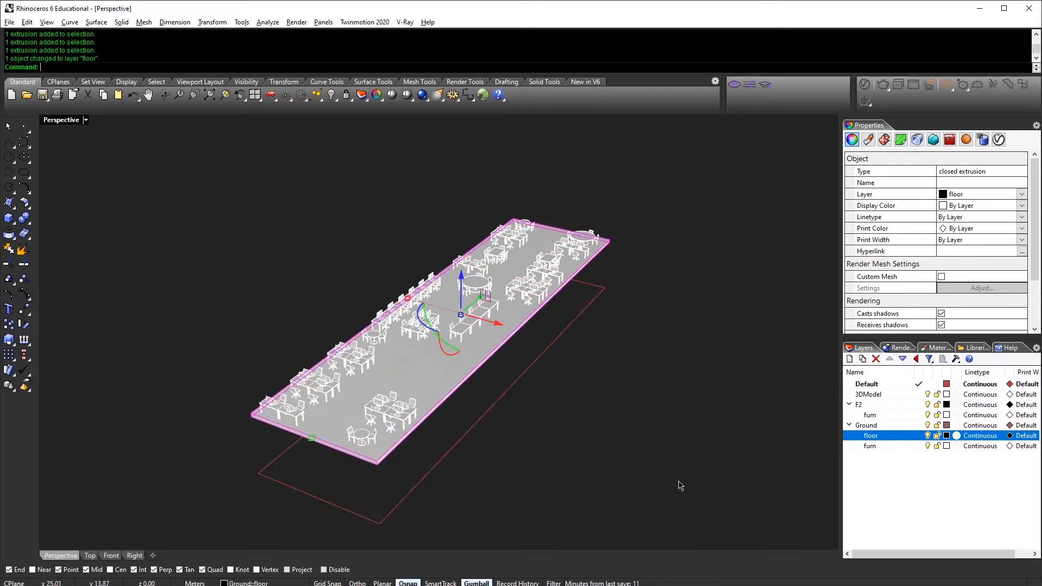
left_click(680, 465)
right_click_drag(546, 467, 544, 423)
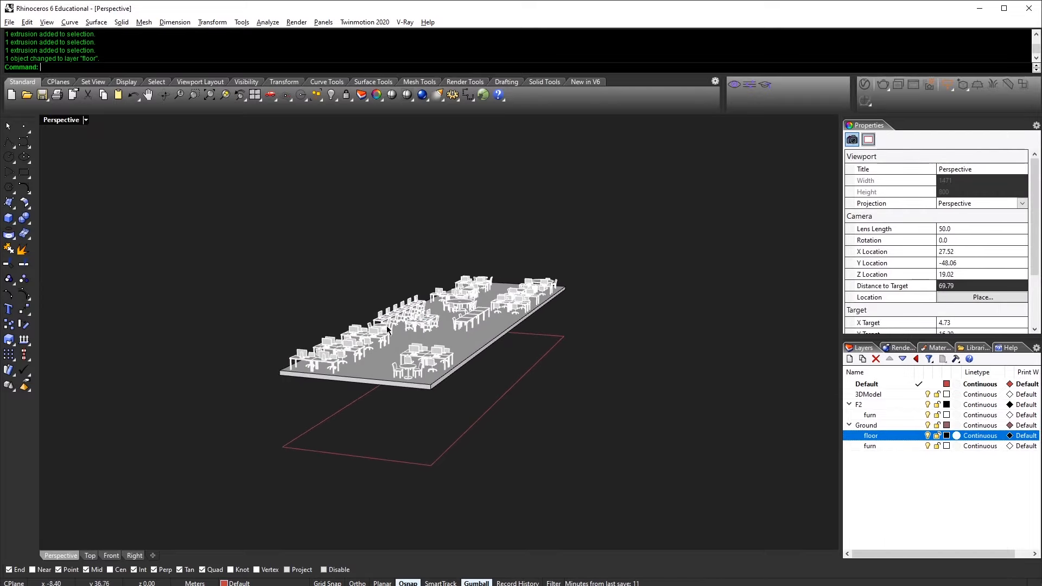
Step: Check which layer the furniture on the slab belongs to and examine the floor from the side
left_click(388, 327)
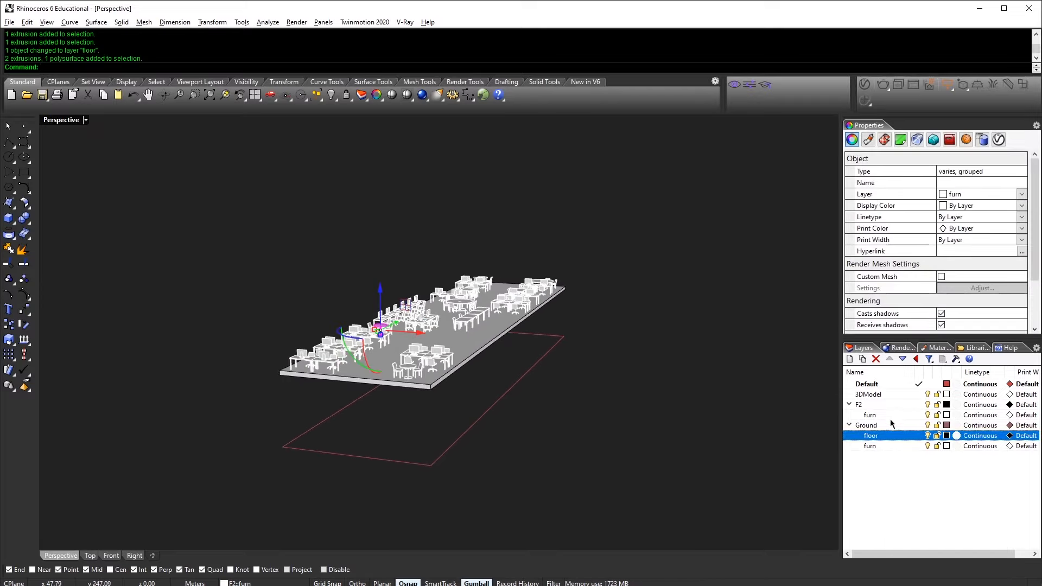
left_click(861, 415)
left_click(600, 407)
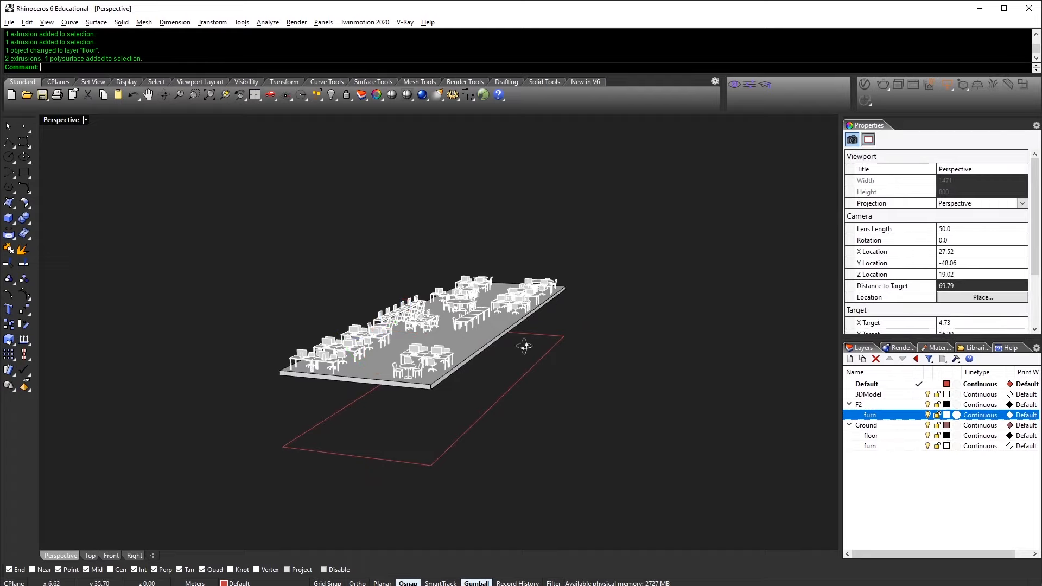
right_click_drag(525, 346, 508, 359)
right_click_drag(552, 445, 478, 416)
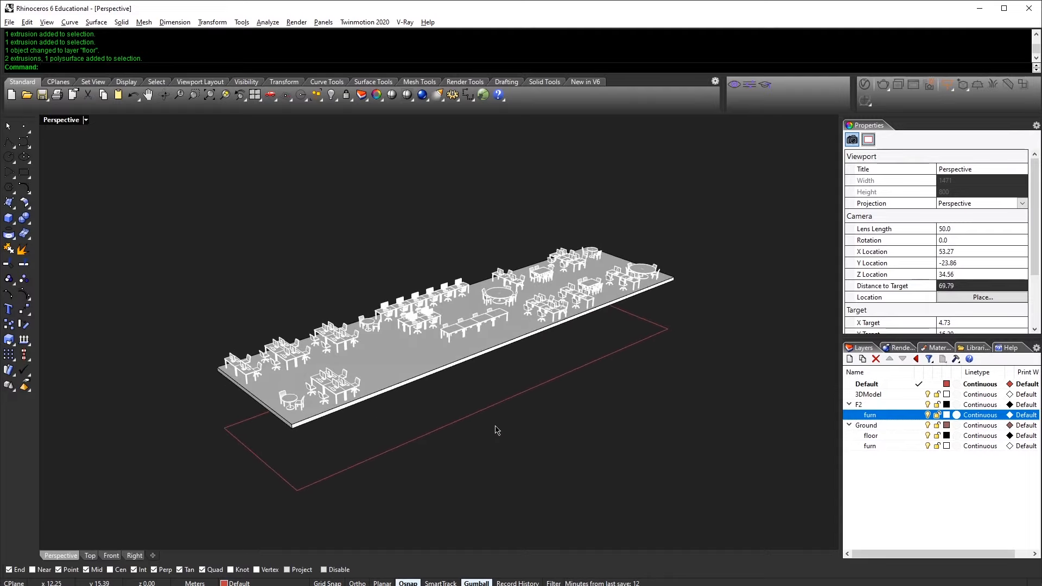
type("box")
key("Return")
key("Escape")
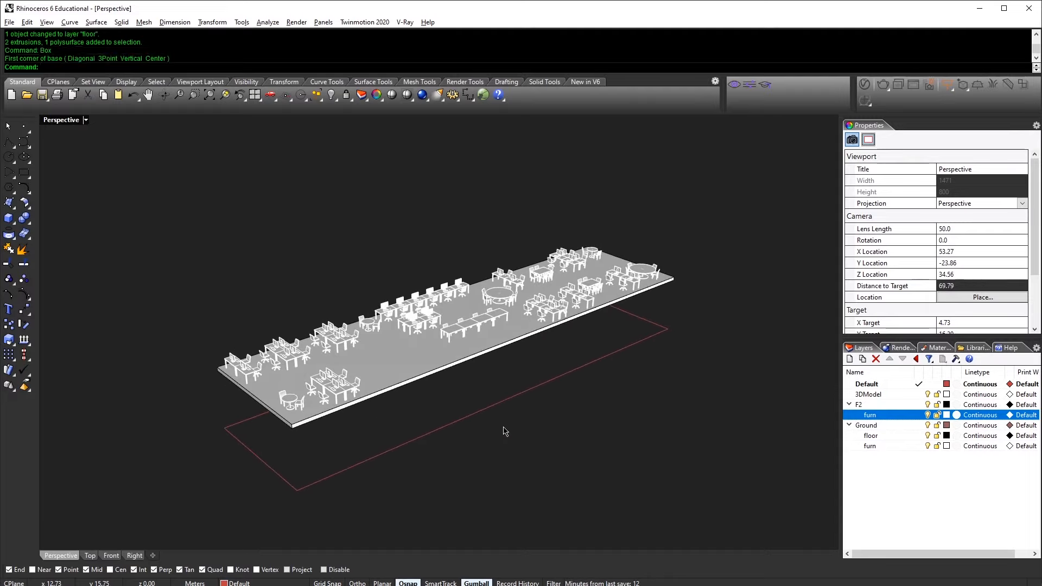
type("REC")
key("Return")
key("Escape")
Step: Fit the model to its extents in the four-viewport layout and maximize the Right view
right_click_drag(409, 384, 393, 392)
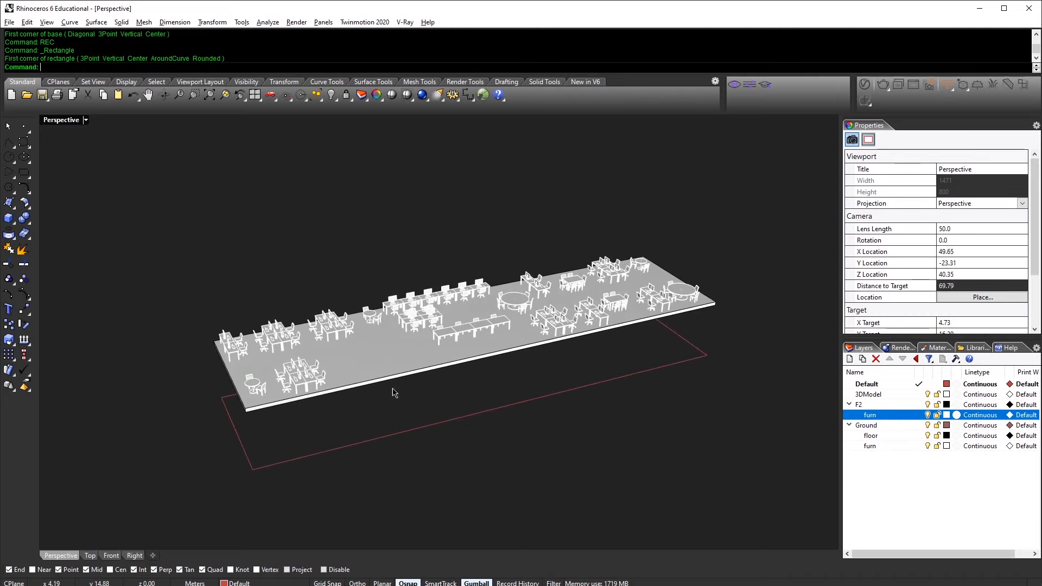
left_click(399, 370)
key("ctrl+m")
right_click_drag(637, 456, 591, 461)
type("ze")
key("Return")
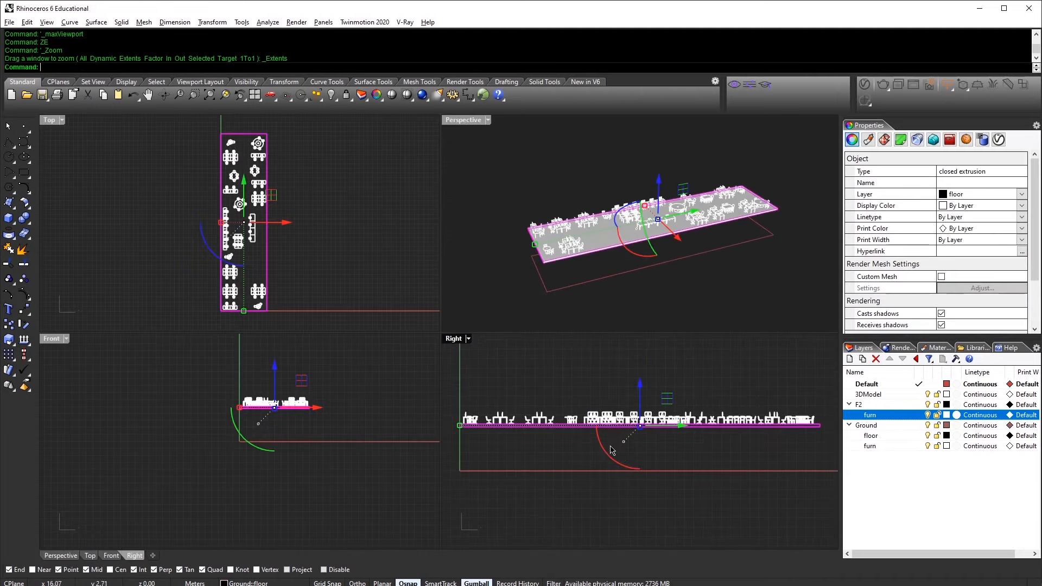
key("ctrl+m")
key("Escape")
right_click_drag(381, 359, 451, 435)
Step: Draw a sloped polyline from the ground outline up to the top edge of the slab, using Near snap at both ends
type("p")
key("Return")
type("near")
key("Return")
left_click(381, 467)
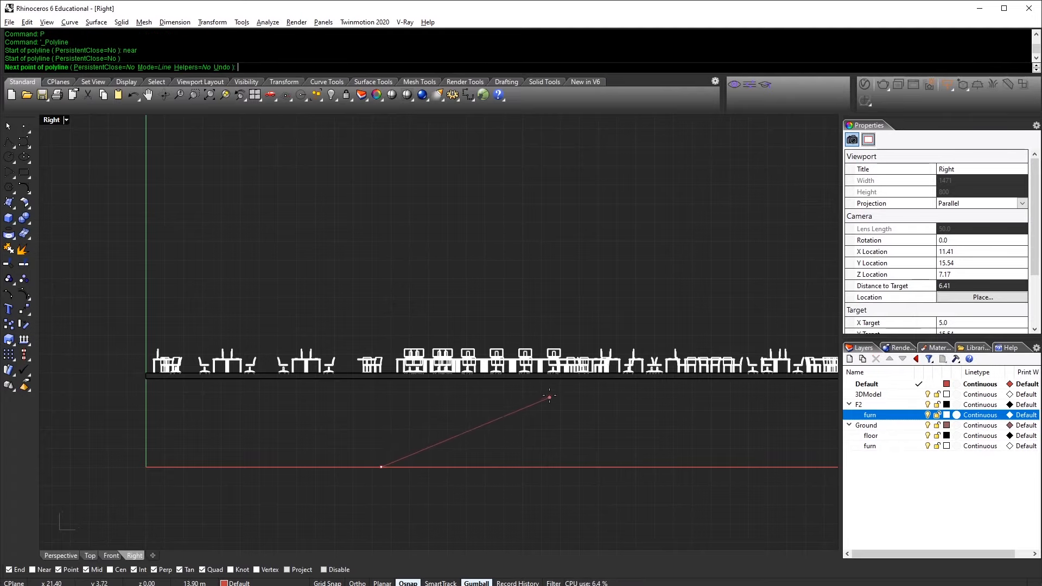
type("near")
key("Return")
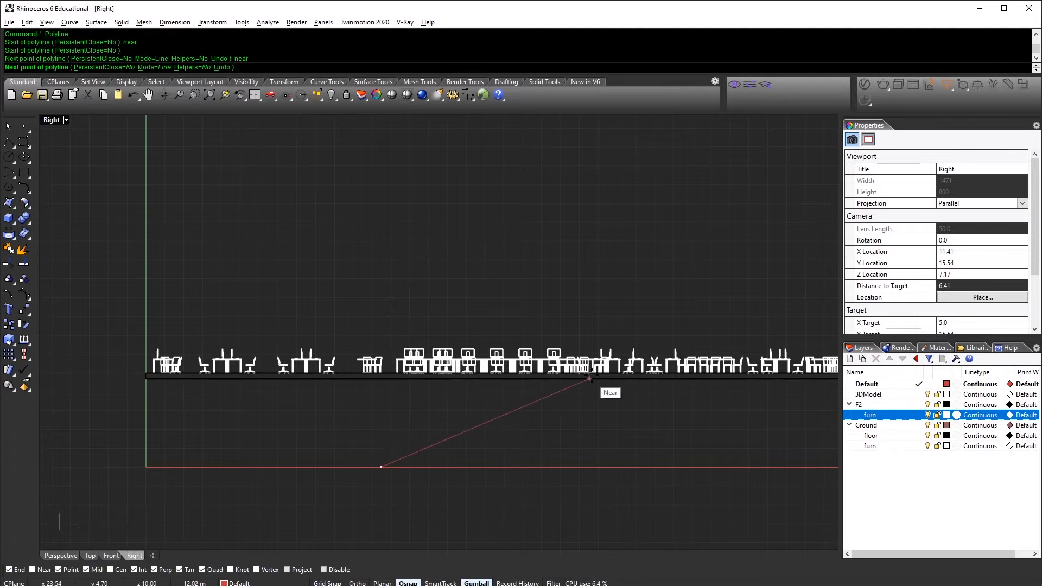
scroll(624, 386, "up", 3)
left_click(618, 383)
key("Return")
Step: Copy the sloped line 1.1 m vertically upward
left_click(542, 408)
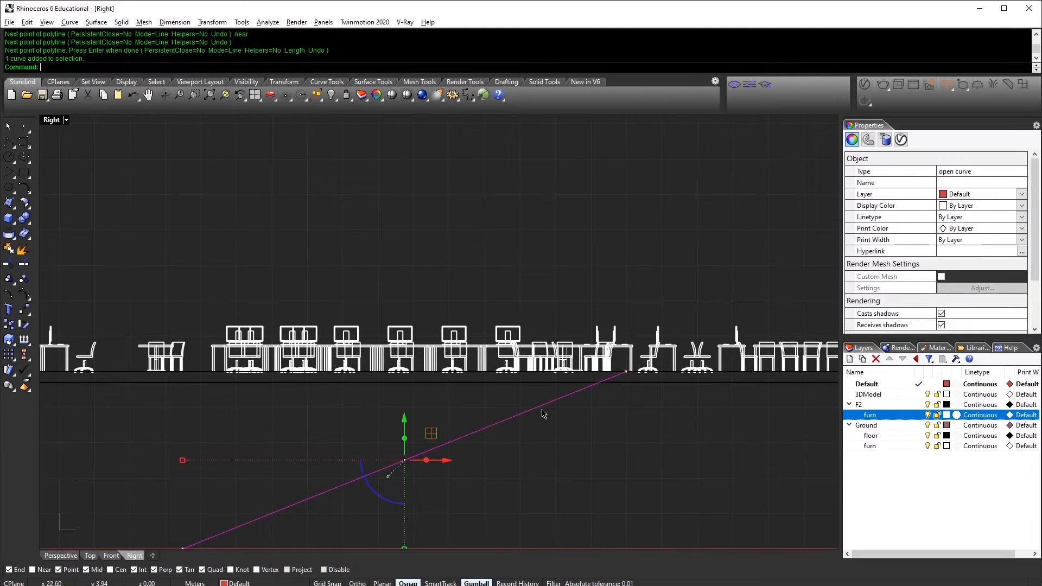
right_click_drag(274, 453, 444, 390)
left_click(572, 370)
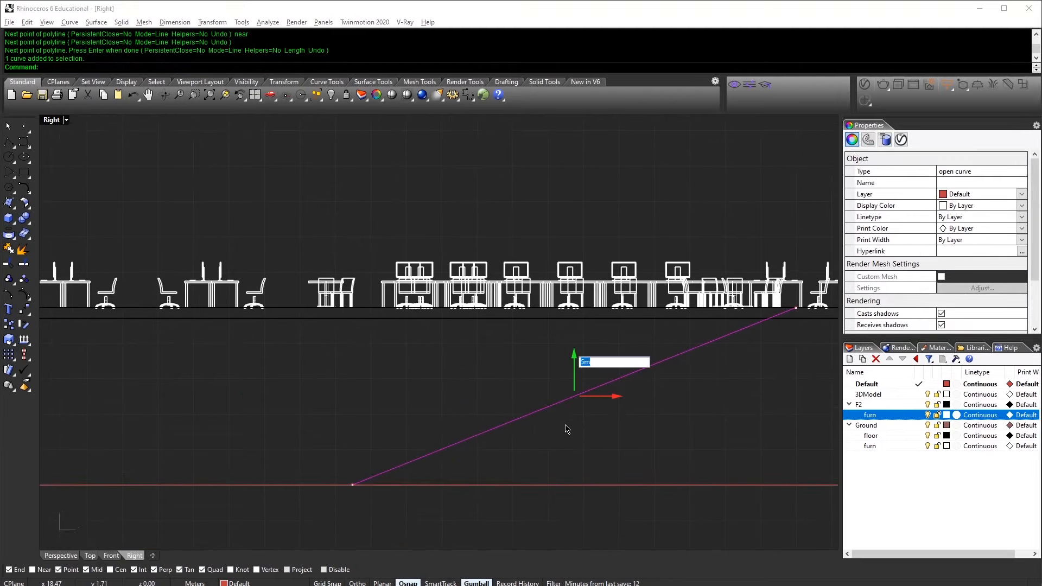
type("1.1")
key("Return")
key("Escape")
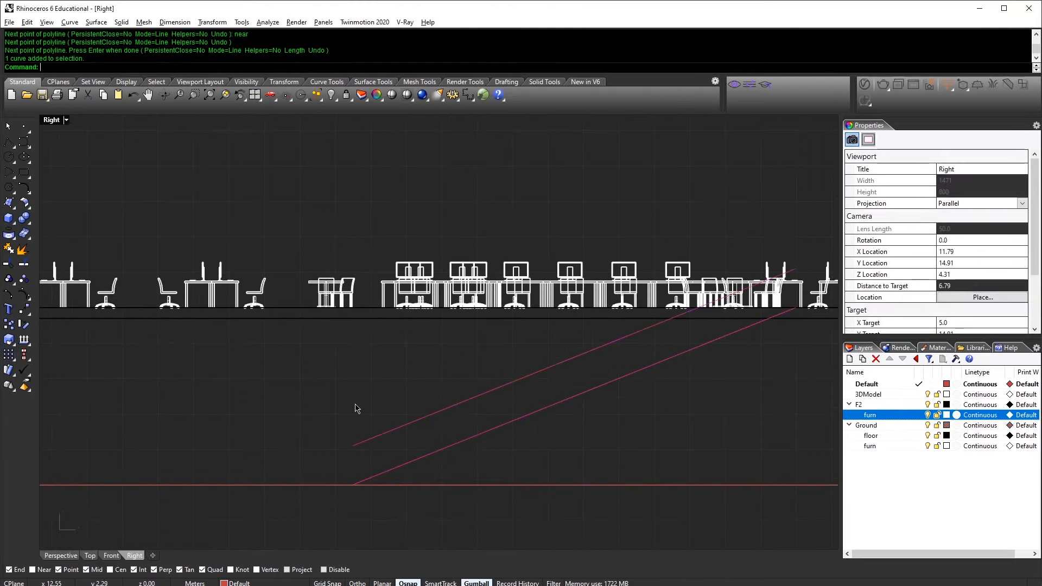
Step: Draw a short horizontal line outward from the lower end of the upper sloped line
type("p")
key("Return")
left_click(353, 445)
left_click(284, 446, "shift")
key("Return")
Step: Copy the short horizontal line down to the lower end of the bottom sloped line
type("c")
key("Return")
left_click(345, 446)
key("Return")
left_click(353, 445)
left_click(353, 485)
key("Return")
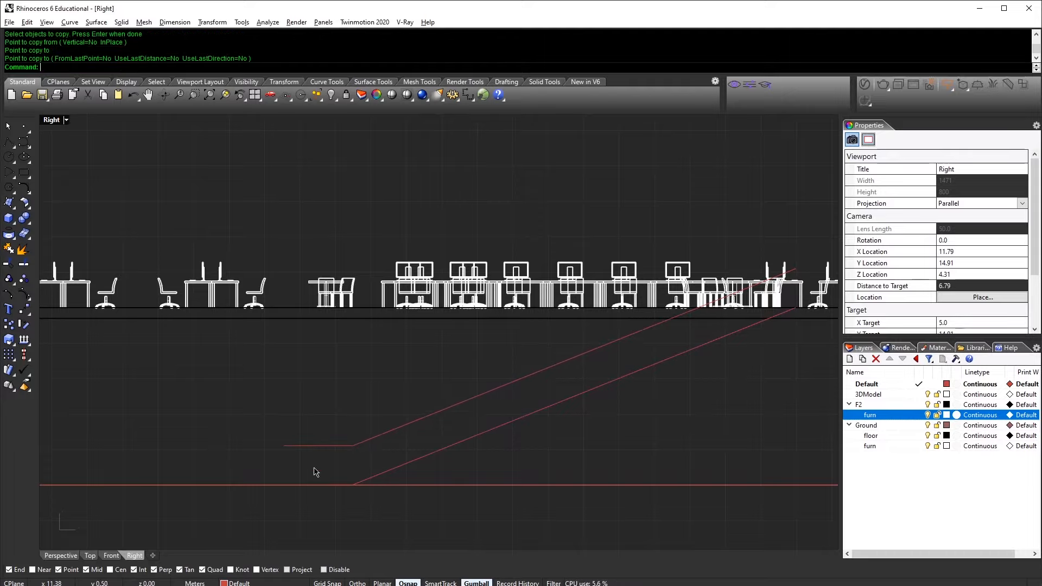
Step: Draw a two-point circle spanning the outer ends of the two horizontal lines
type("ci")
key("Return")
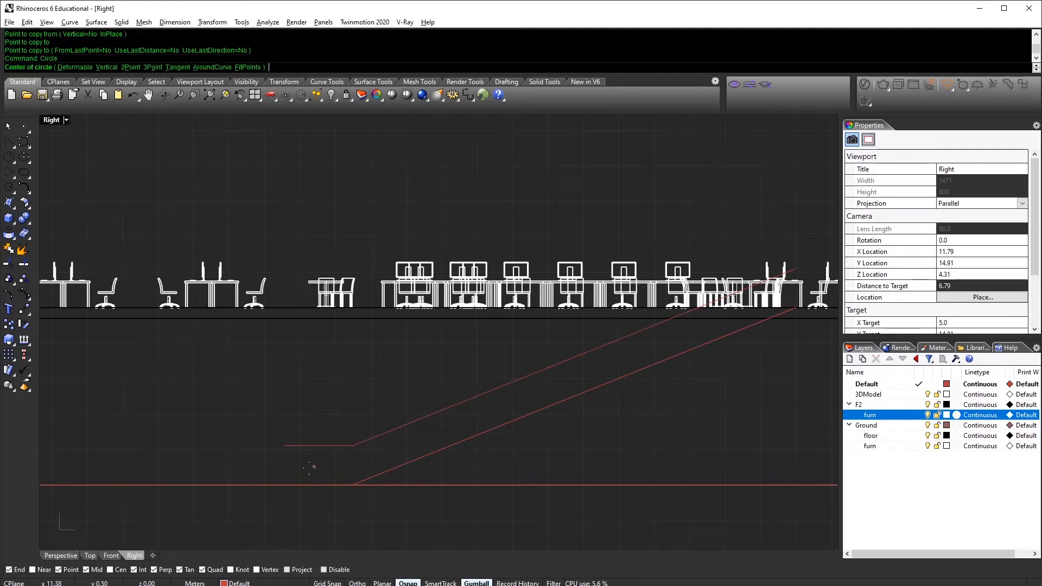
left_click(131, 67)
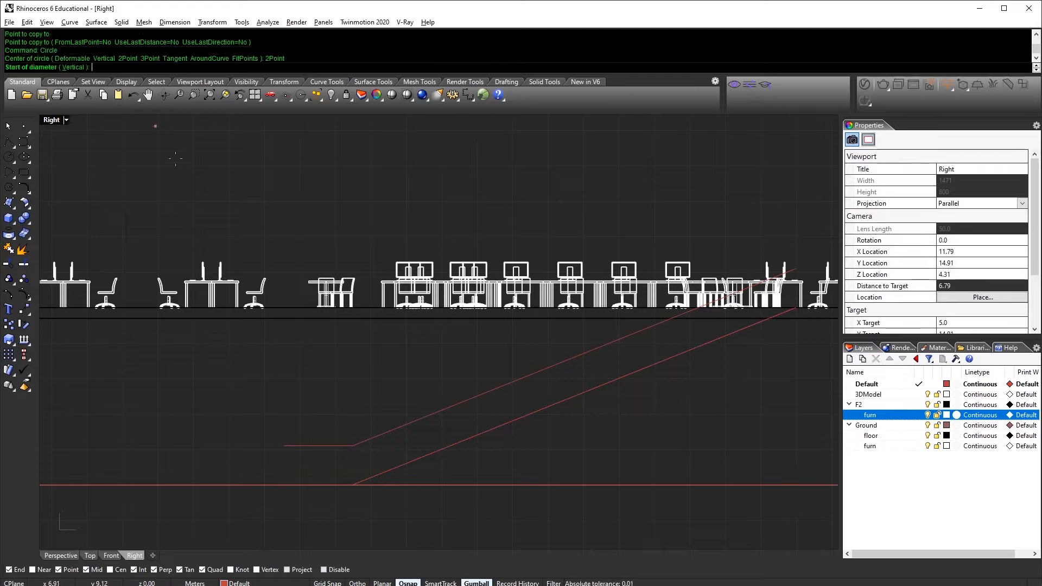
left_click(283, 445)
left_click(283, 484)
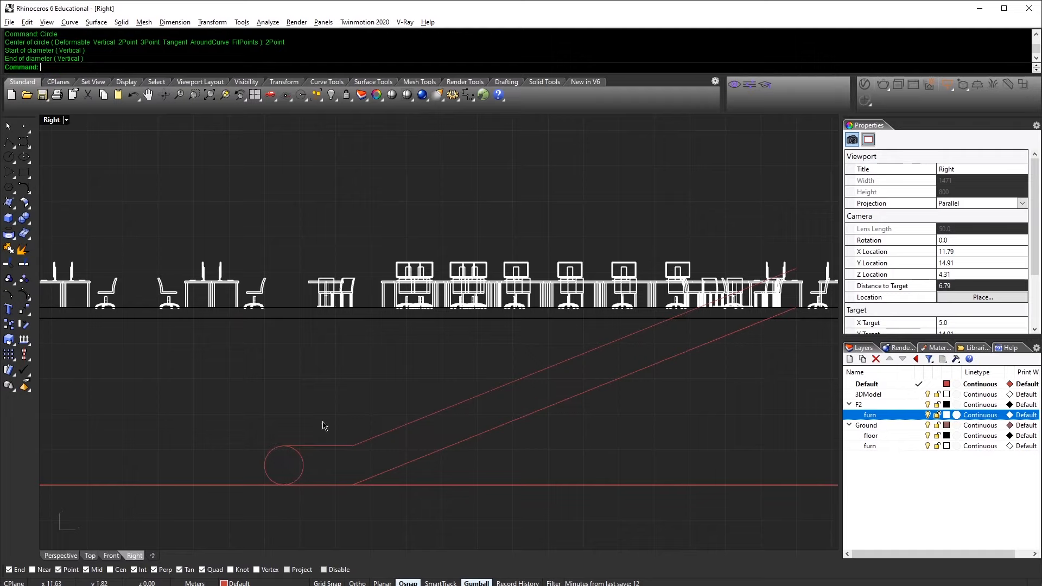
Step: Trim away the inner half of the circle to leave a rounded end between the horizontal lines
left_click_drag(322, 426, 254, 510)
type("tr")
key("Return")
left_click(303, 464)
key("Return")
key("Escape")
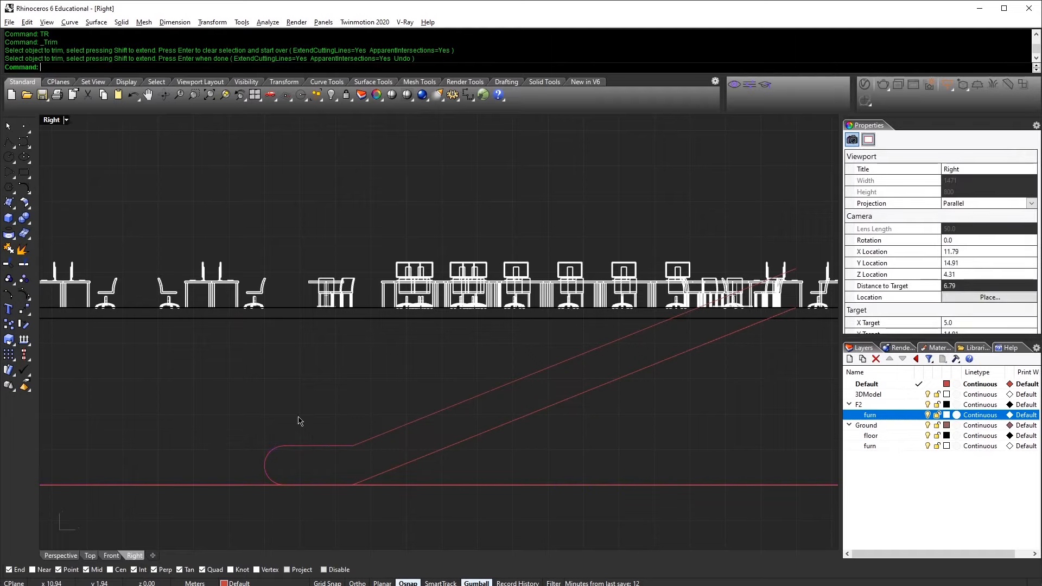
Step: Join the rounded end, the two horizontal lines and the two sloped lines into one open curve
left_click_drag(263, 460, 263, 460)
left_click(375, 475)
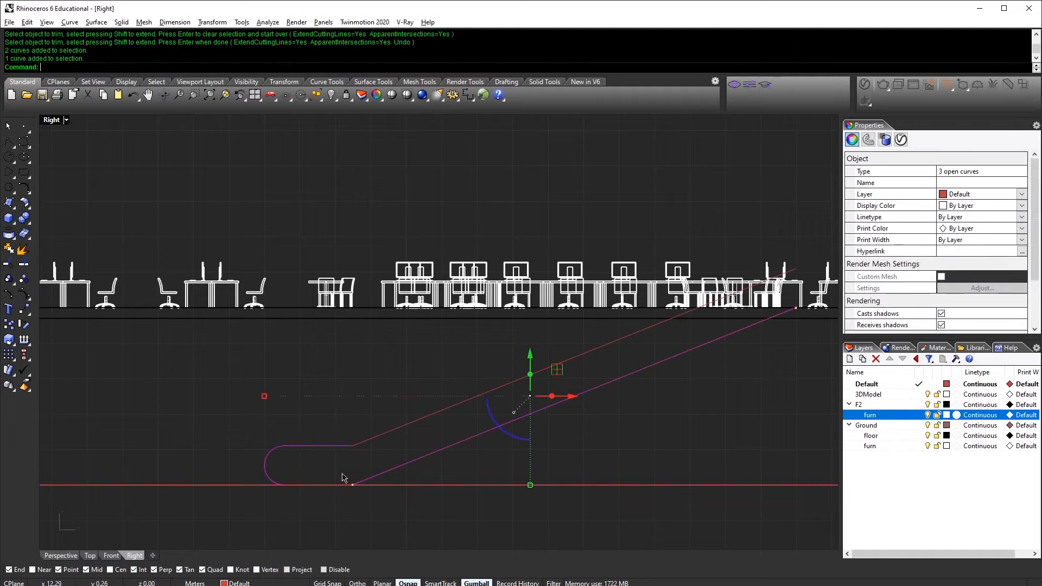
left_click_drag(259, 387, 402, 522)
left_click(402, 432, "shift")
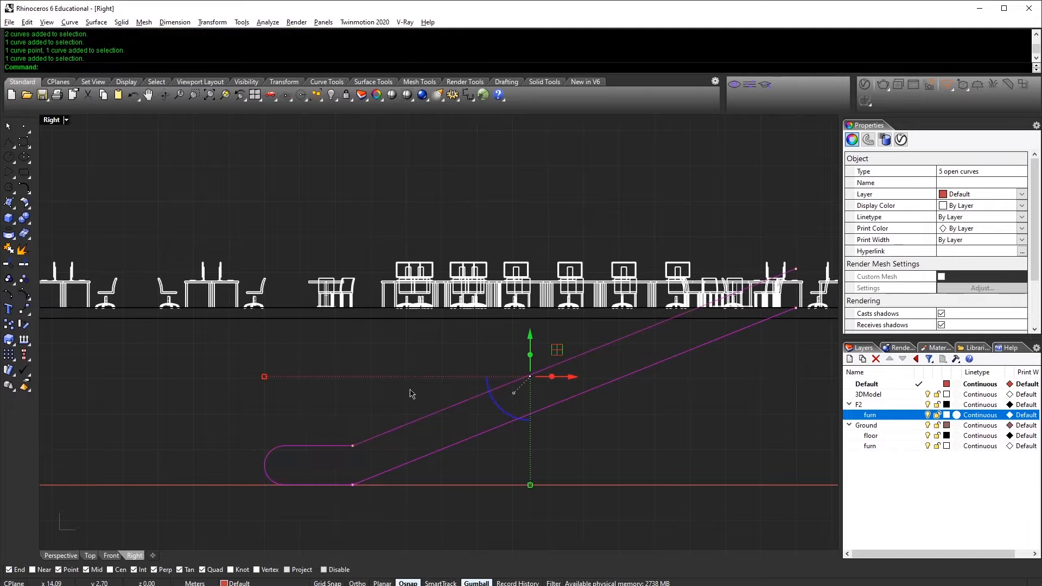
type("J")
key("Return")
Step: Make a copy of the joined profile rotated half a turn and shift it horizontally toward the upper end, using Near snap
right_click_drag(478, 418, 331, 420)
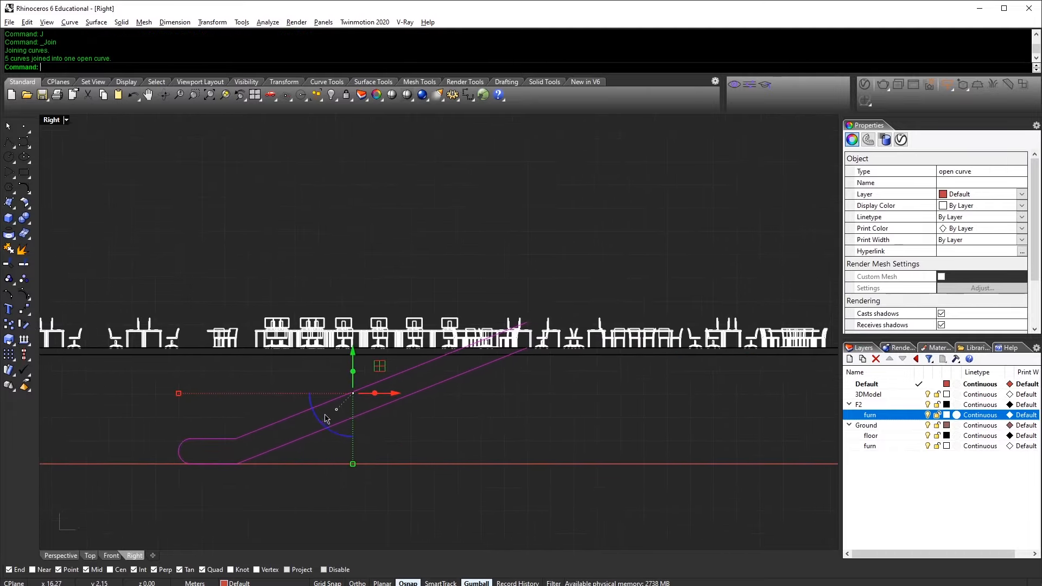
left_click(325, 421)
key("Return")
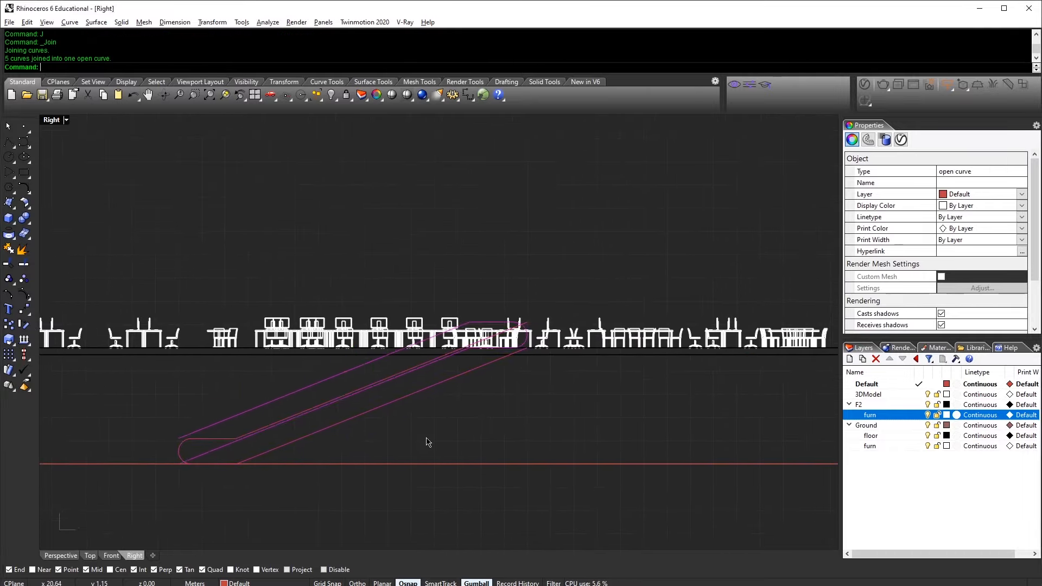
type("m")
key("Return")
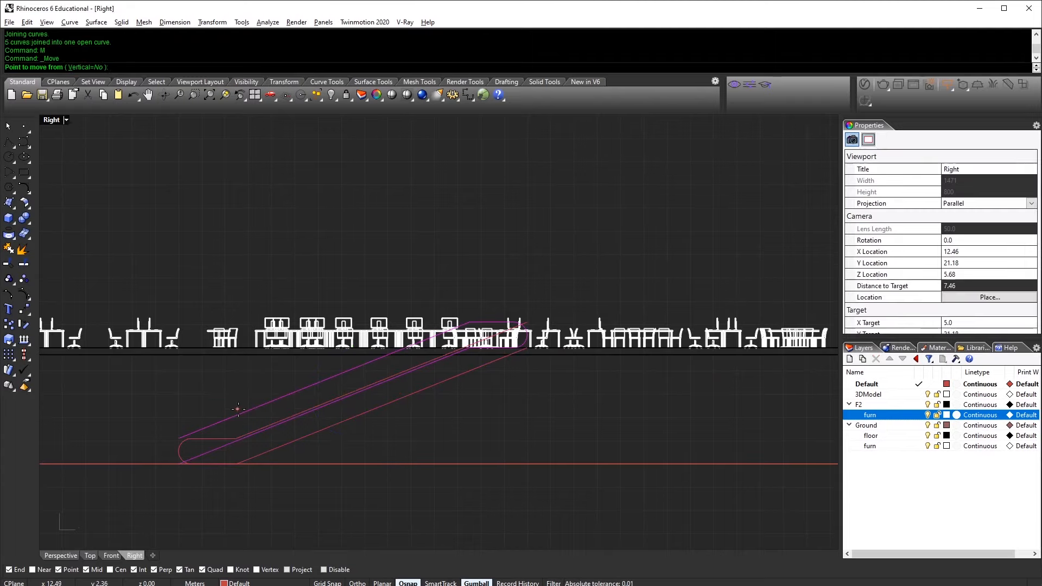
left_click(246, 411)
left_click(332, 412)
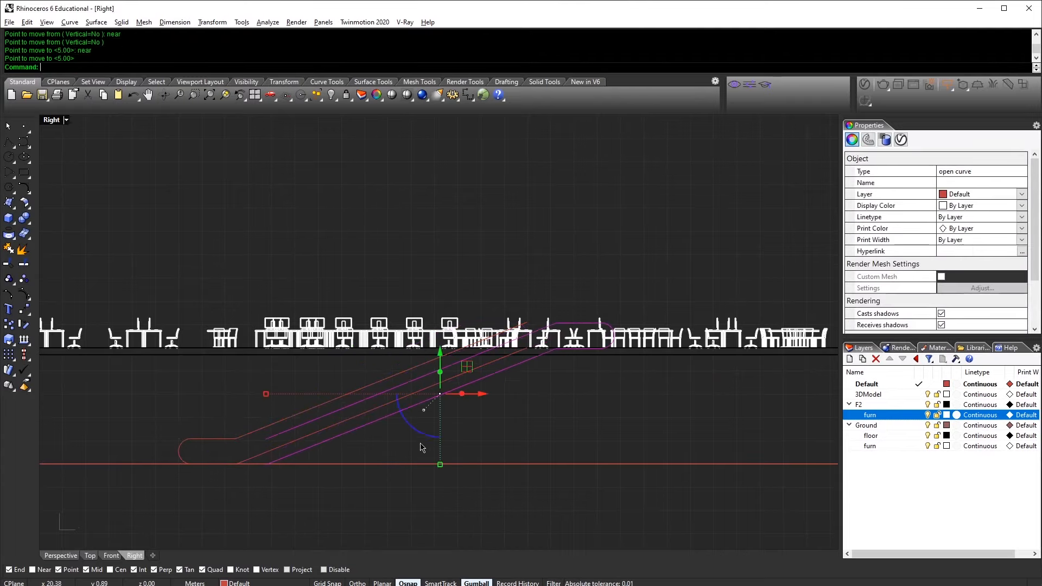
Step: Lock every object except the shifted copy of the profile
right_click_drag(441, 421, 445, 442)
type("IL")
key("Return")
right_click_drag(522, 423, 464, 433)
Step: Explode the copied profile and delete its sloped lines, keeping the rounded end and its horizontal lines
left_click(486, 387)
scroll(498, 379, "up", 8)
type("EX")
key("Return")
left_click_drag(693, 302, 576, 417, "ctrl")
type("D")
key("Return")
Step: Move the rounded end piece so its horizontal lines meet the upper ends of the original sloped lines
left_click_drag(663, 295, 538, 407)
right_click_drag(538, 420, 544, 462)
scroll(534, 436, "up", 6)
type("M")
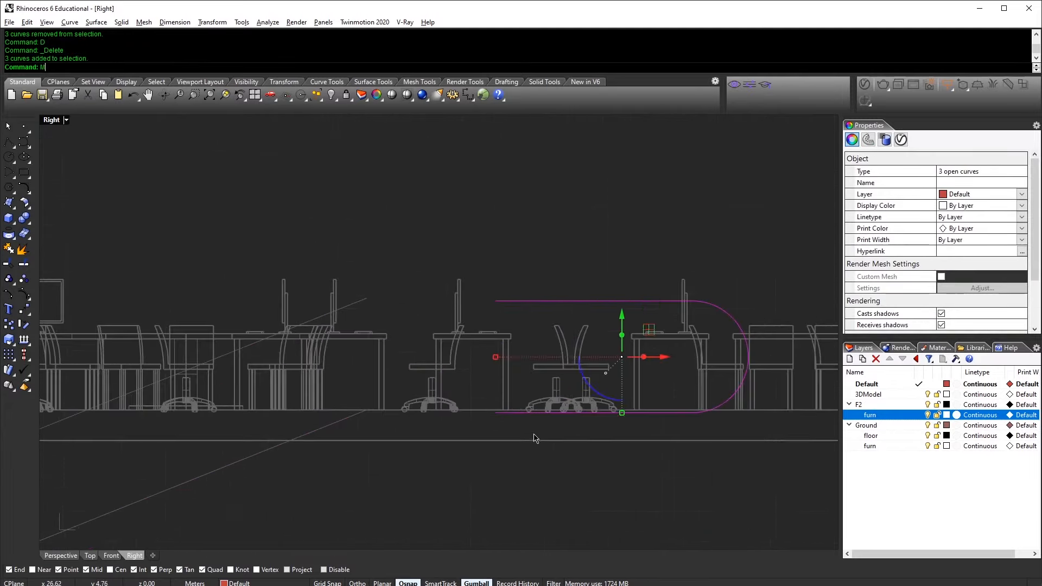
key("Return")
left_click(496, 413)
left_click(368, 412)
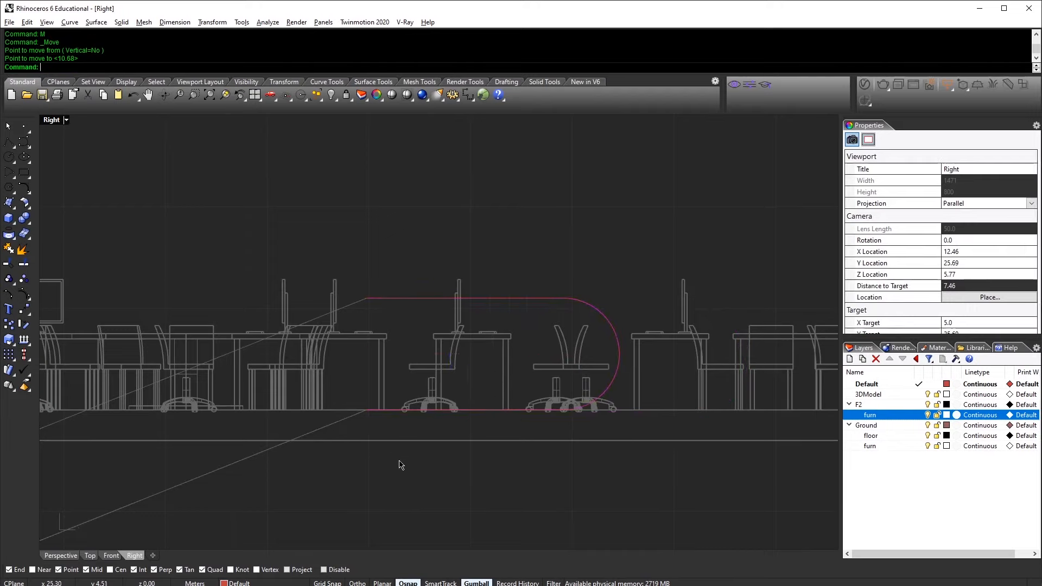
Step: Unlock all the locked objects
scroll(337, 505, "down", 5)
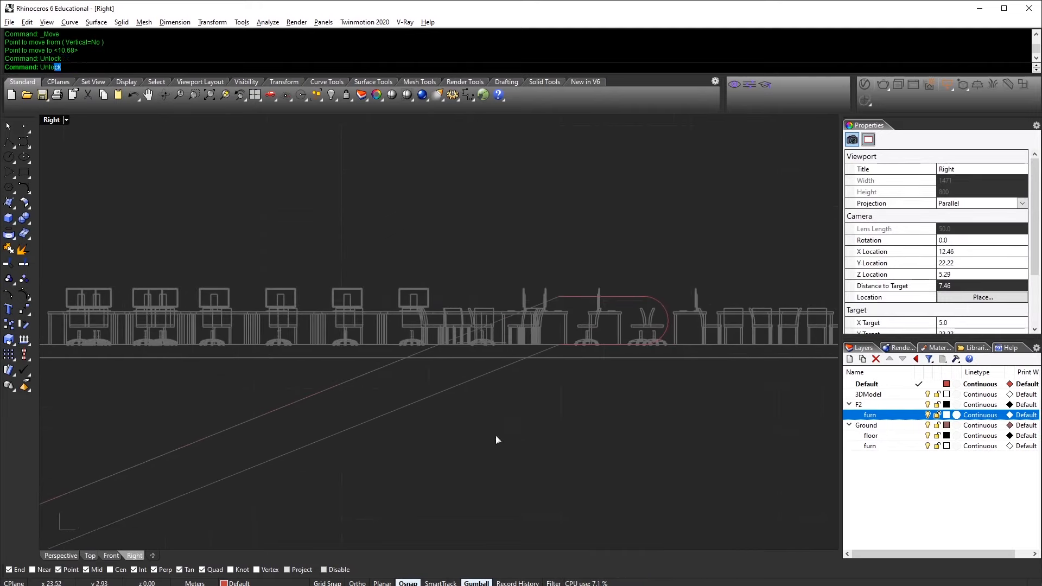
key("Return")
right_click_drag(435, 455, 484, 419)
Step: Select the Default layer's curves without the floor outline and join them into one closed profile
right_click(889, 384)
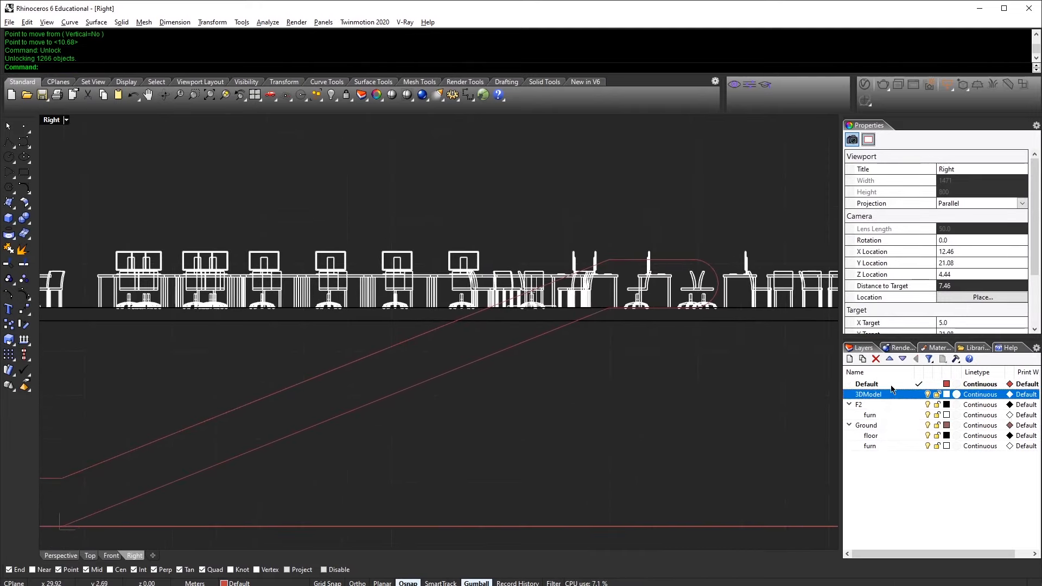
left_click(934, 549)
right_click_drag(452, 473, 552, 448)
left_click(603, 543, "ctrl")
key("ctrl+j")
right_click_drag(513, 396, 514, 439)
Step: Lock everything except the closed sloped profile
left_click(502, 407)
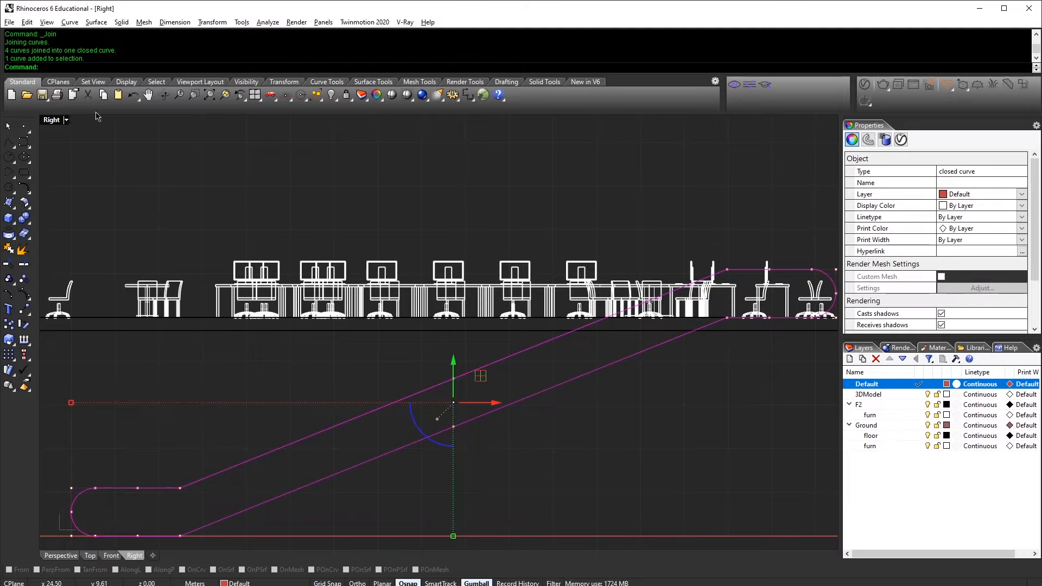
mouse_move(554, 413)
right_mouse_down()
mouse_move(548, 388)
mouse_move(371, 358)
right_mouse_up()
key("ctrl+i")
key("ctrl+l")
Step: Select both bend points of the profile's lower sloped line and shift them horizontally toward the upper end
left_click(496, 378)
scroll(495, 382, "down", 2)
left_click(70, 491)
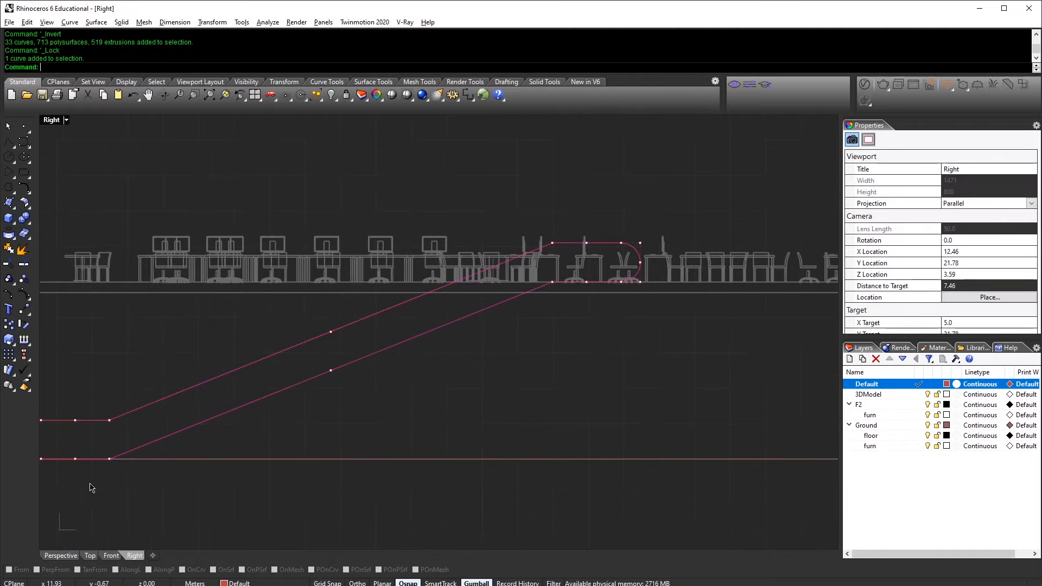
left_click_drag(85, 488, 143, 448)
left_click_drag(560, 283, 560, 282, "shift")
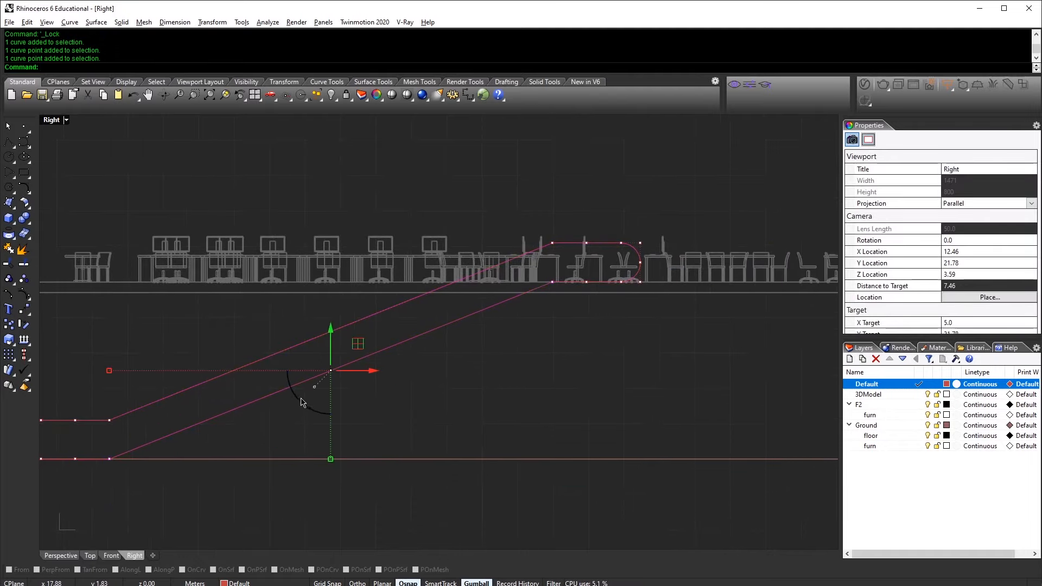
left_click_drag(352, 362, 391, 374, "shift")
Step: Select all the separate profile segments and rejoin them into a single closed curve
left_click_drag(721, 194, 153, 497)
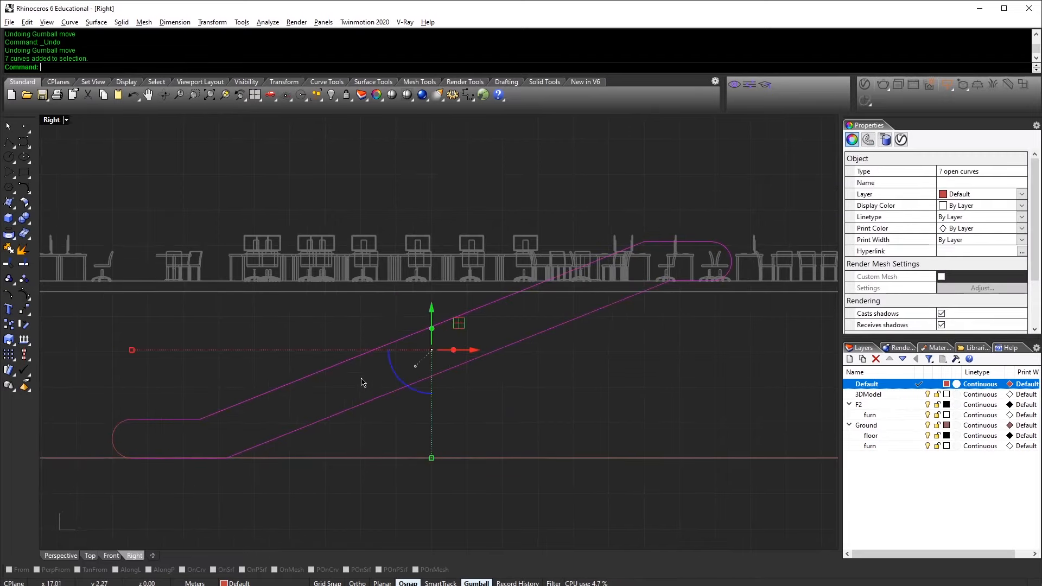
type("J")
key("Return")
type("J")
left_click(519, 401)
left_click(447, 321)
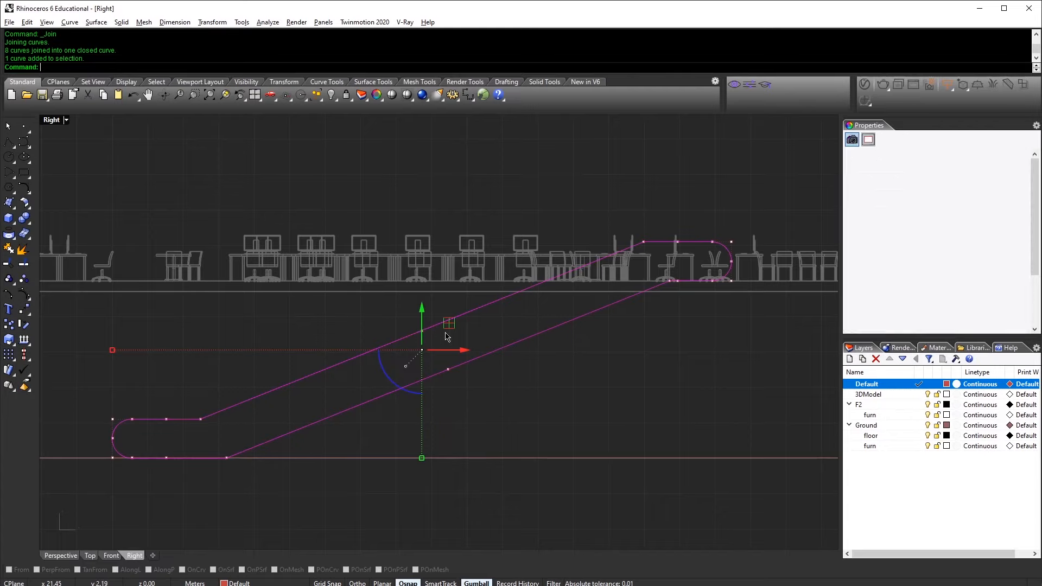
Step: Extrude the closed sloped profile into a thin solid side panel
key("ctrl+m")
key("ctrl+m")
right_click_drag(578, 238, 569, 358)
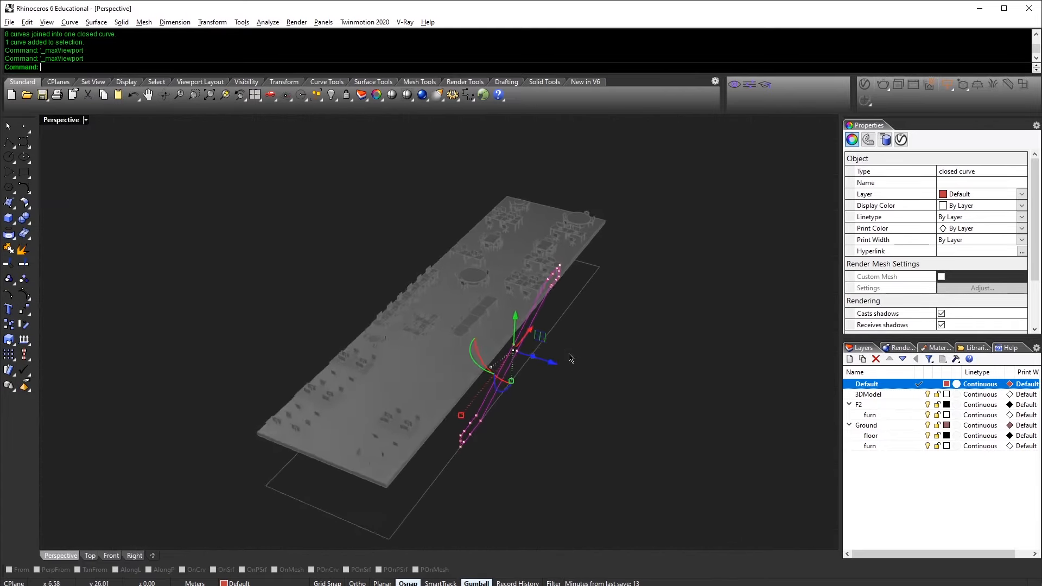
scroll(511, 442, "up", 6)
type("extr")
key("Return")
scroll(471, 434, "up", 3)
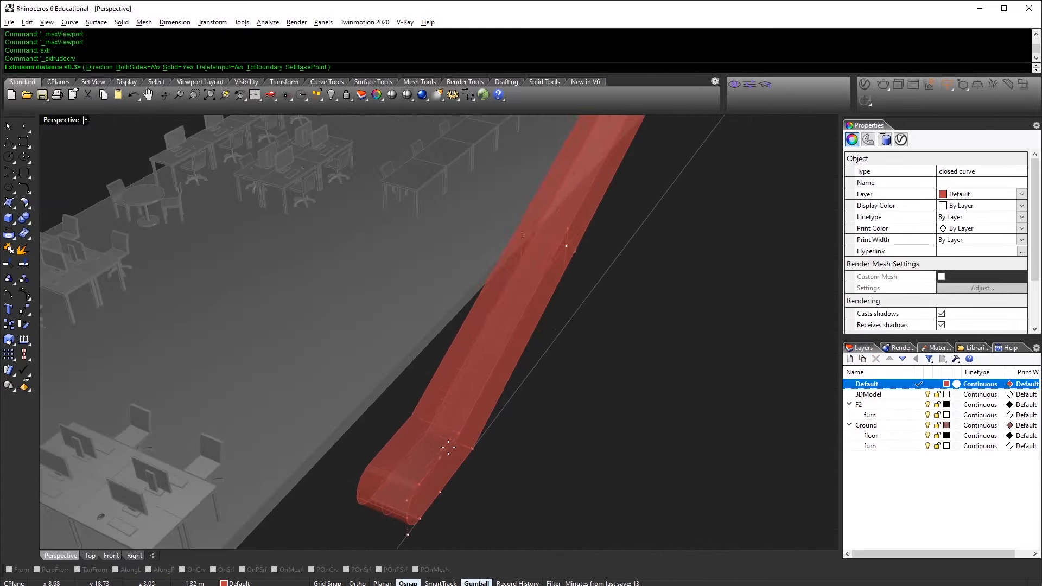
left_click(477, 481)
Step: Copy the extruded side panel with an offset of -1.1 along the X axis
right_click_drag(477, 482, 526, 380)
left_click(616, 258)
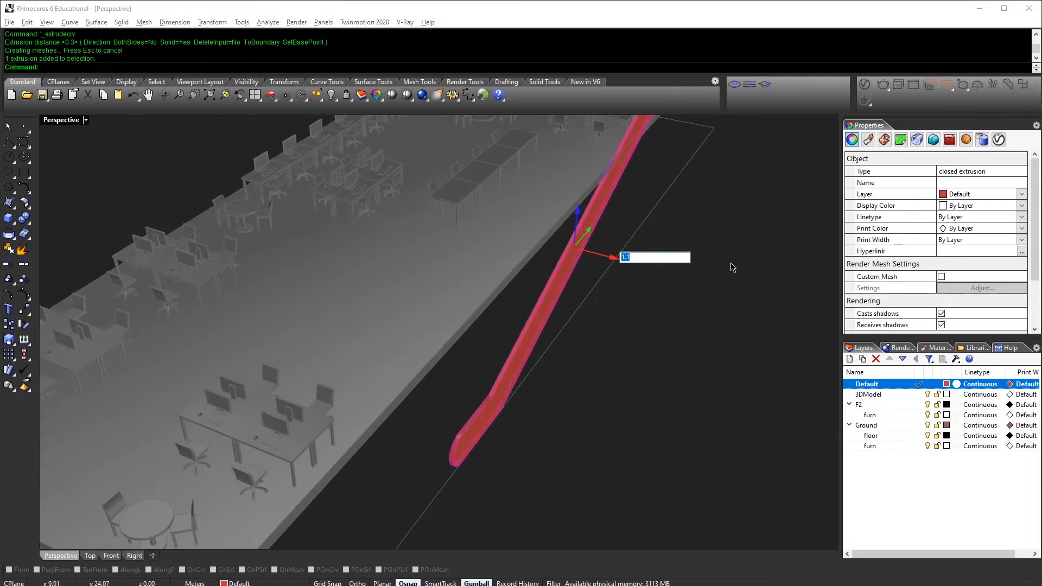
type("-1.1")
key("Return")
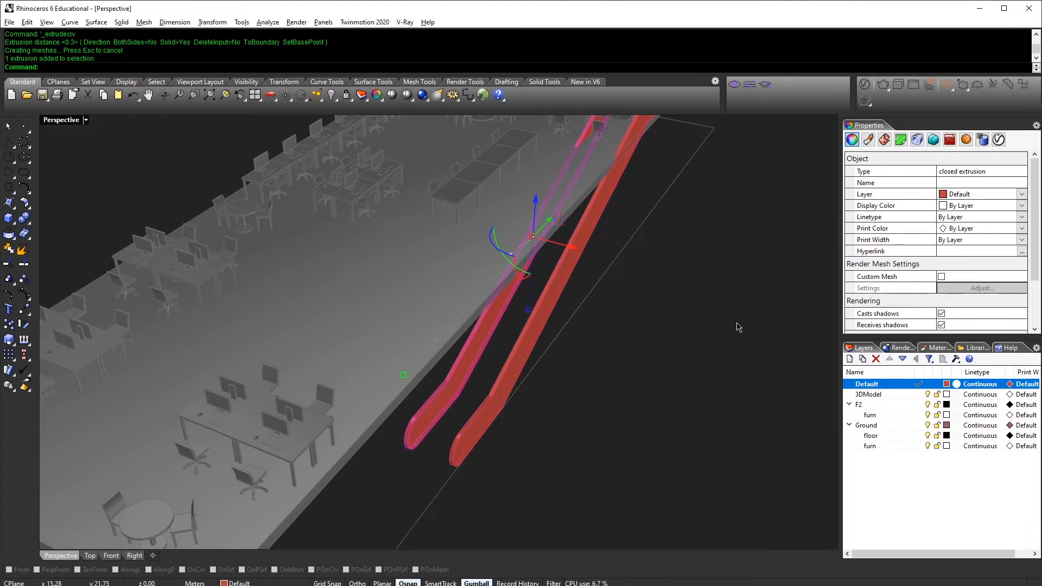
Step: Delete the original profile curve at the outer side panel
left_click(536, 406)
left_click(515, 392)
left_click(544, 420)
type("d")
key("Return")
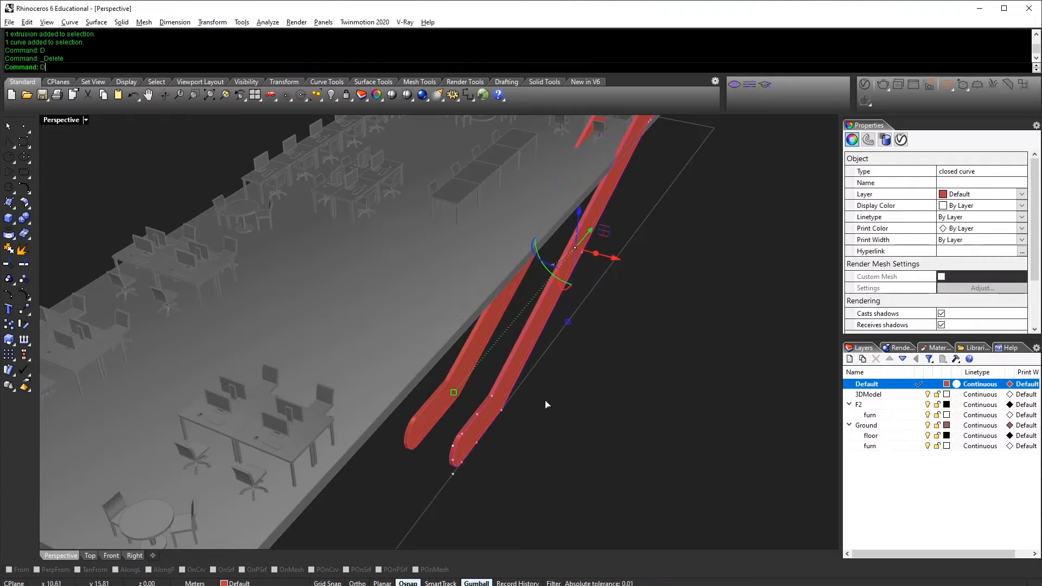
Step: Rotate both side panels 180 degrees in plan and shift them along the floor's long edge
right_click_drag(544, 403, 514, 430)
left_click_drag(544, 416, 474, 327)
scroll(488, 337, "down", 5)
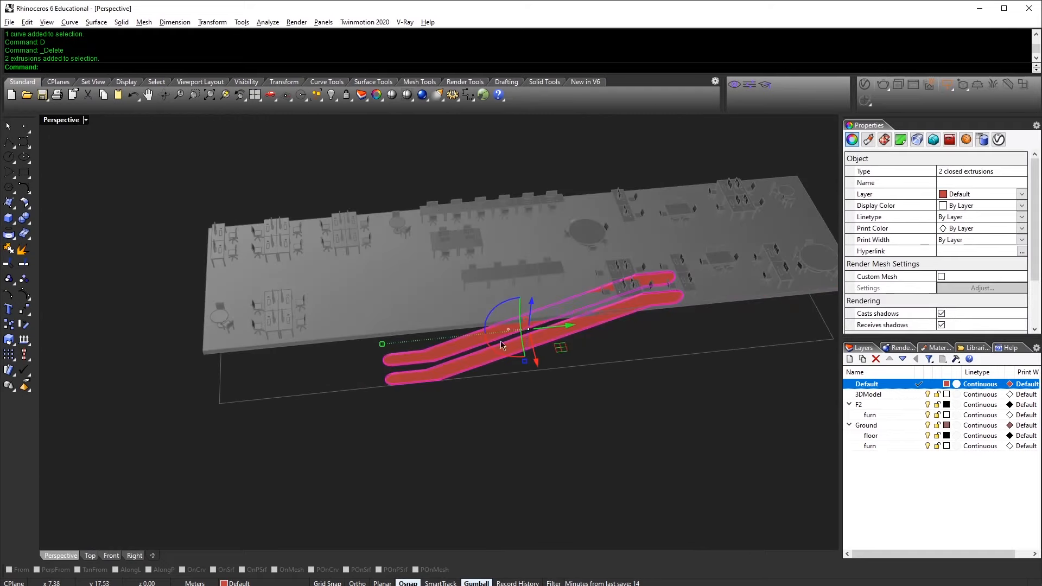
left_click(493, 310)
type("180")
key("Return")
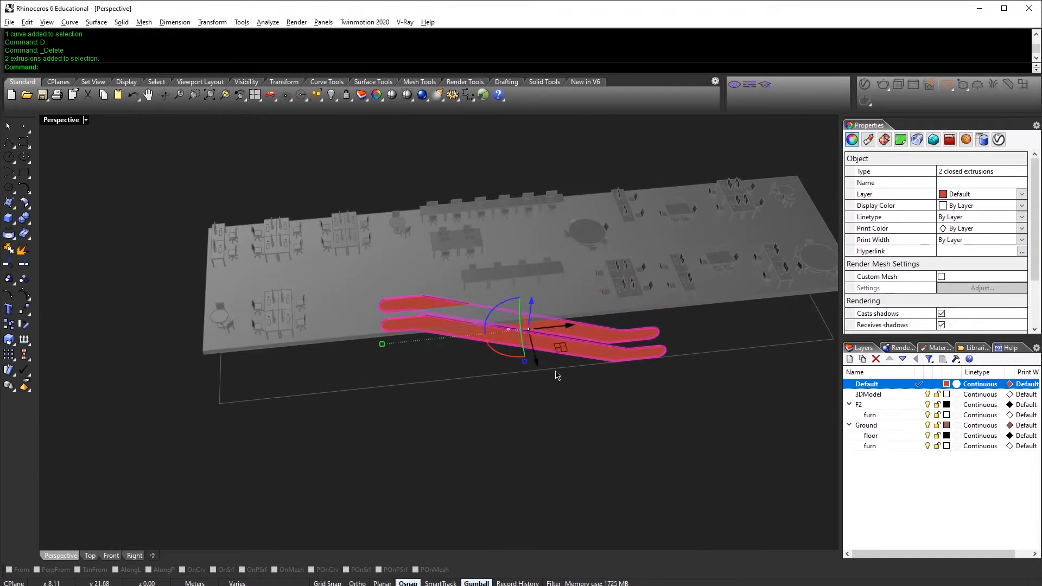
left_click_drag(542, 329, 437, 325)
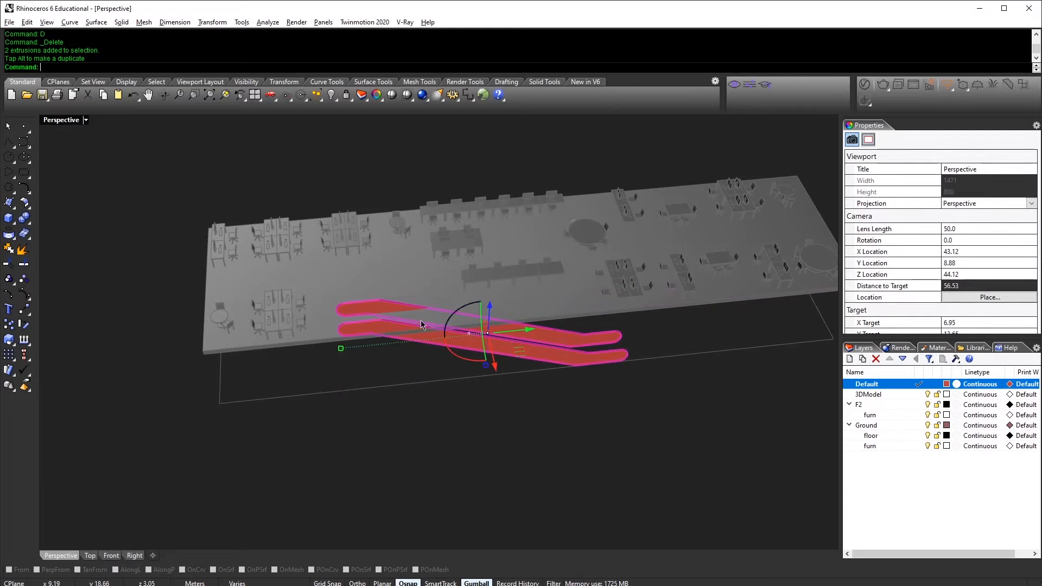
Step: Draw a box from the ground outline's long edge, enclosing the sloped panels and passing through the upper slab, and unlock all objects
scroll(438, 323, "up", 2)
scroll(378, 343, "down", 3)
right_click_drag(397, 375, 352, 425)
left_click(352, 424)
type("box")
key("Return")
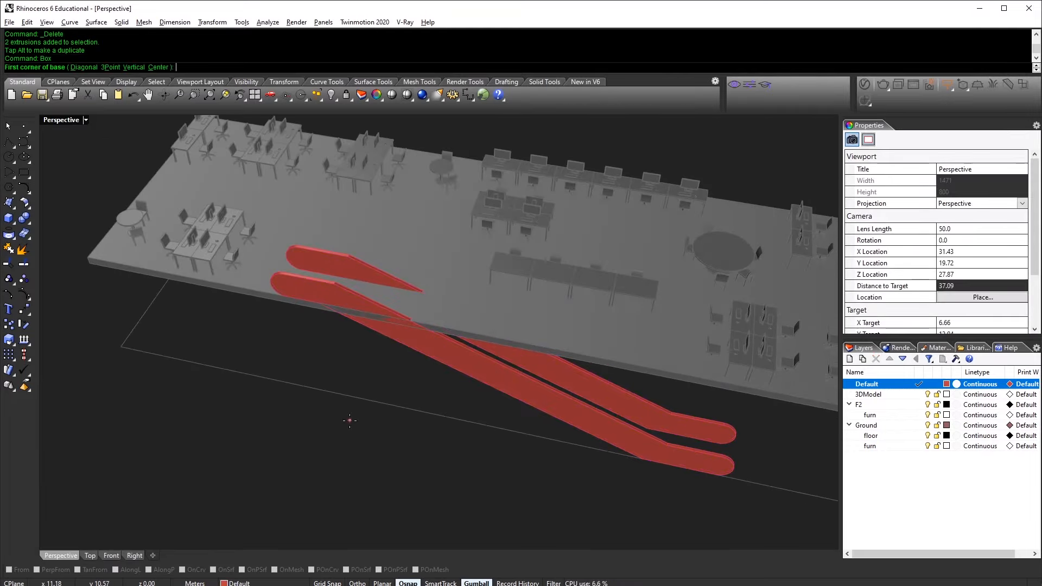
left_click(349, 403)
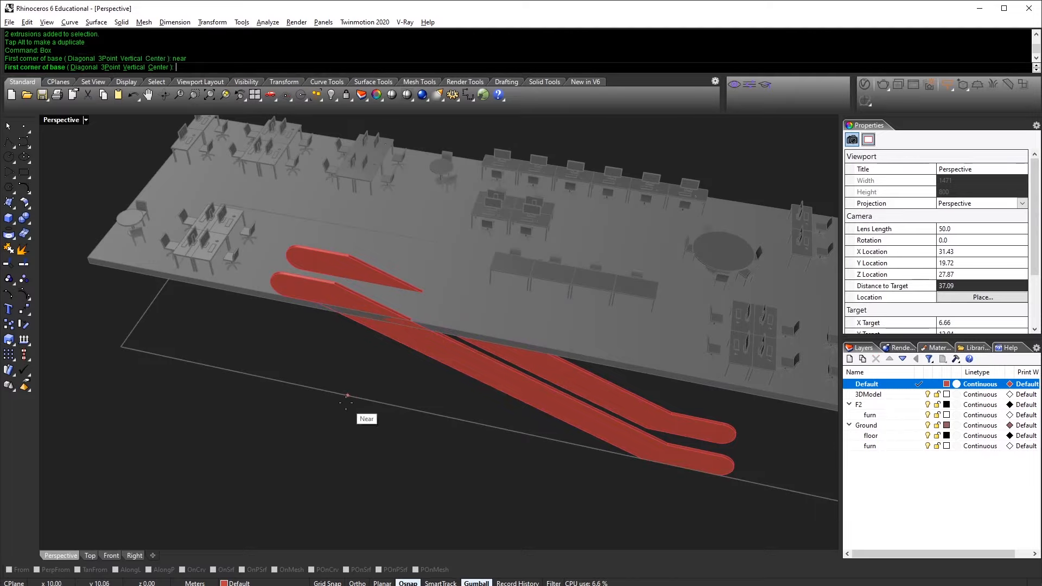
left_click(610, 410)
left_click(618, 277)
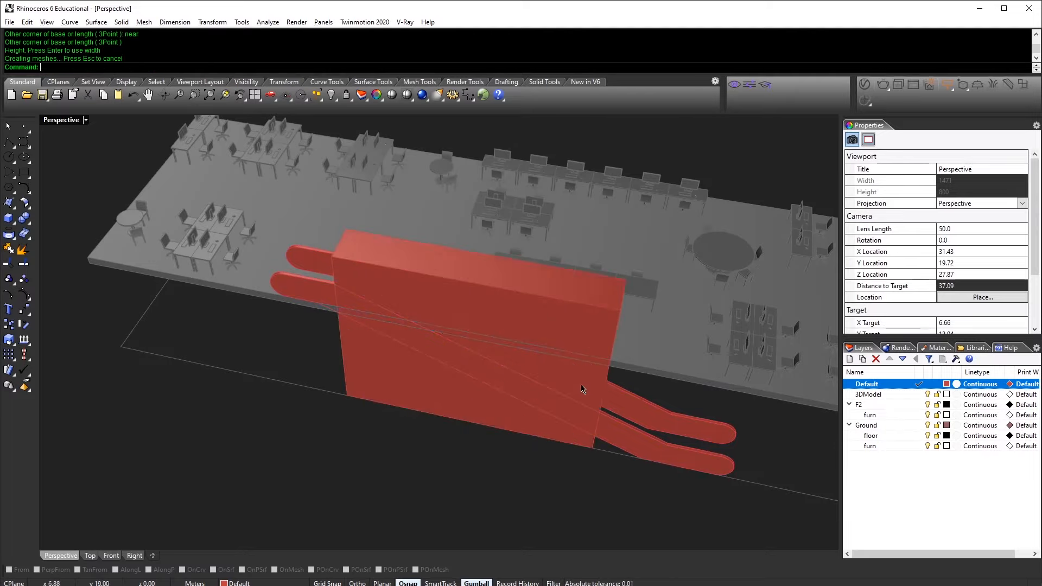
key("Return")
Step: Try to subtract the box from the upper floor slab with a Boolean difference
left_click(670, 360)
right_click_drag(670, 360, 542, 398)
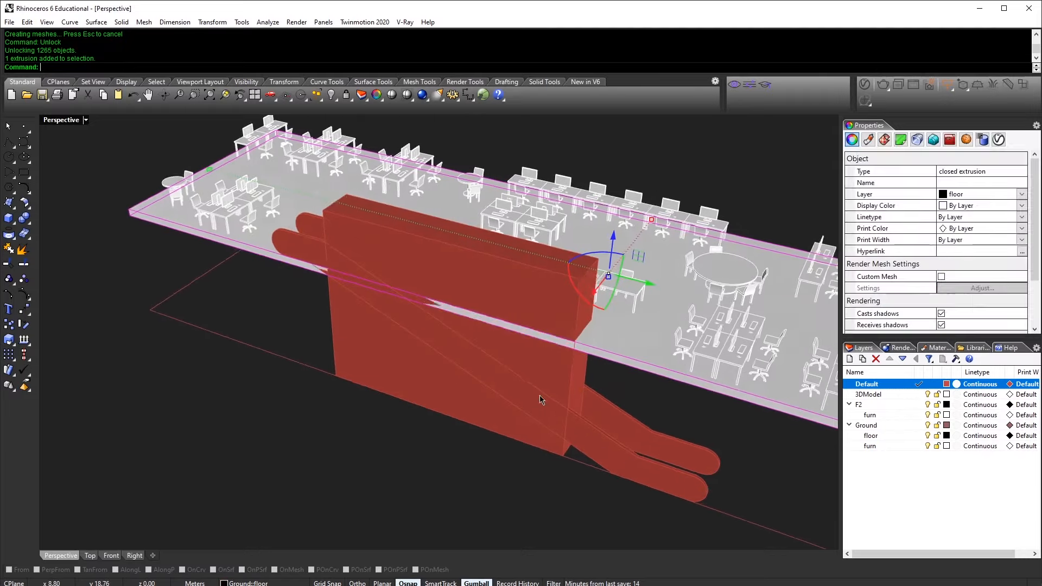
type("bd")
key("Return")
left_click(355, 369)
key("Return")
right_click_drag(353, 369, 348, 210)
right_click_drag(419, 275, 518, 359)
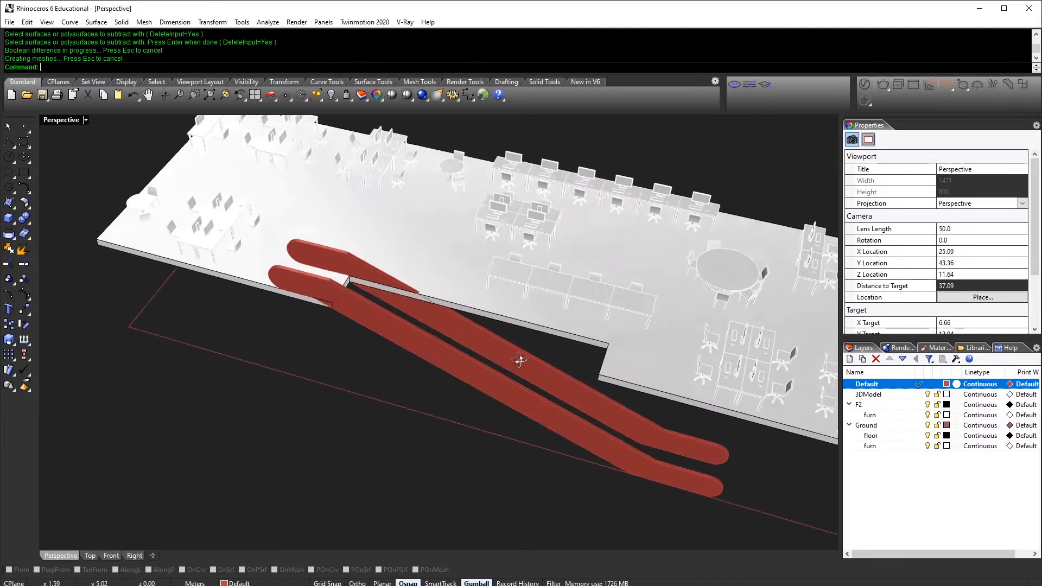
scroll(446, 319, "up", 4)
right_click_drag(444, 329, 371, 331)
scroll(370, 283, "up", 6)
scroll(347, 292, "down", 4)
right_click_drag(366, 374, 401, 322)
key("ctrl+z")
Step: Adjust the box slightly and subtract it from the upper floor slab to cut the escalator opening
scroll(415, 331, "down", 5)
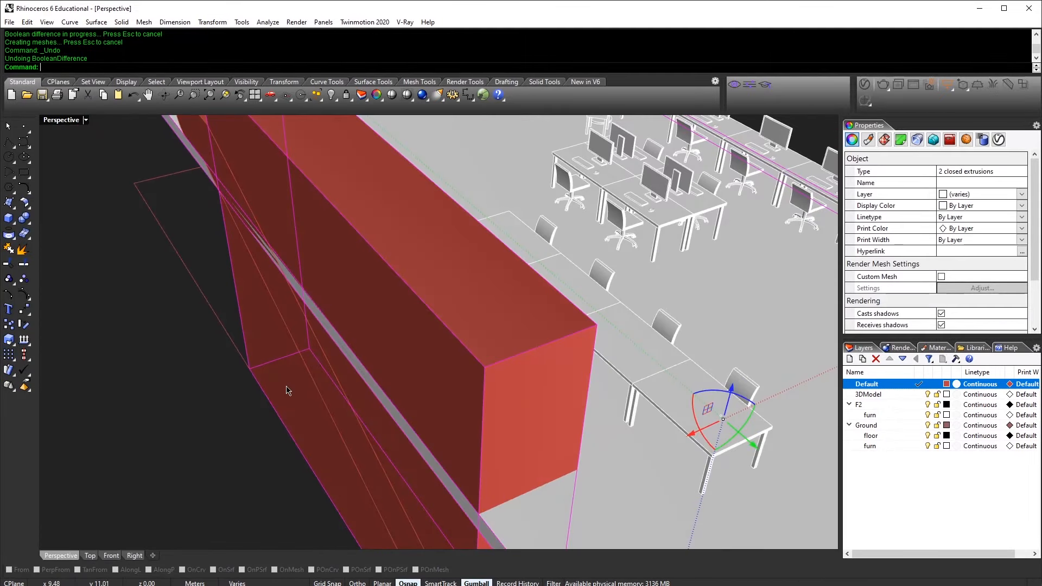
left_click(289, 378)
left_click_drag(356, 354, 368, 356)
left_click(455, 465)
type("bd")
key("Return")
left_click(378, 367)
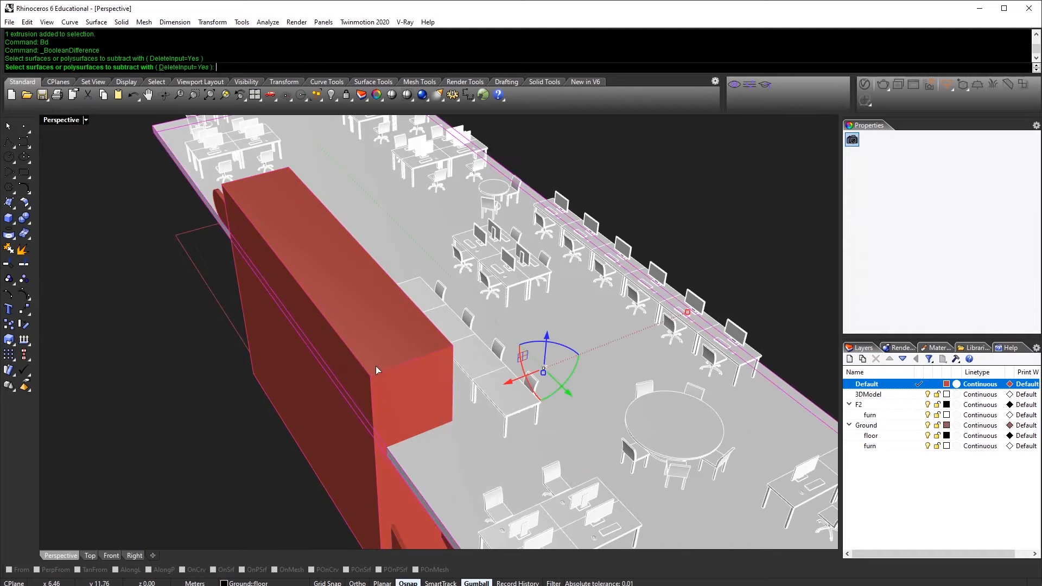
key("Return")
left_click(276, 449)
right_click_drag(277, 449, 379, 399)
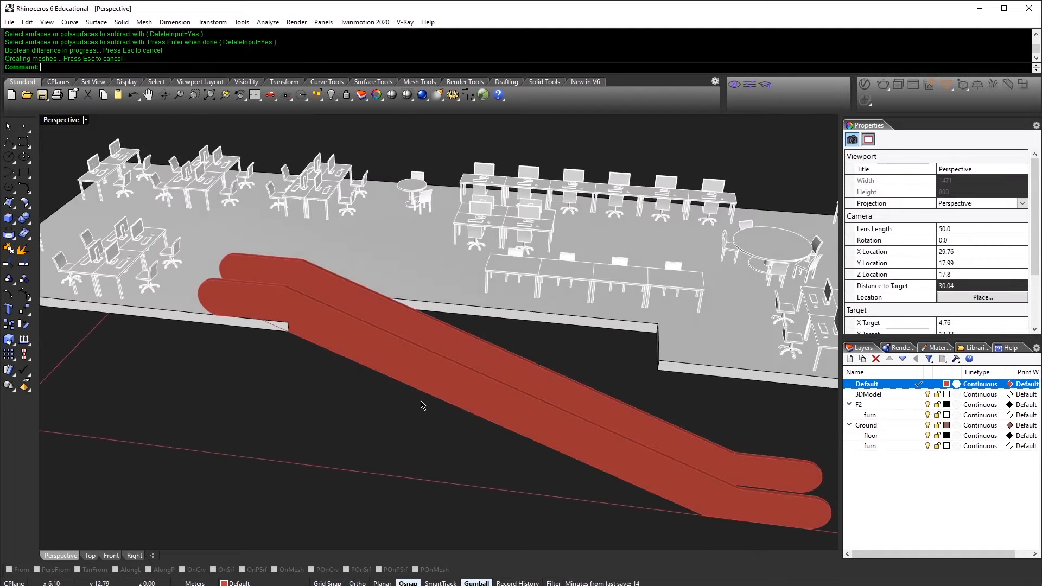
Step: Select both sloped side panels and shift them slightly across the floor opening
left_click(562, 386)
right_click_drag(533, 418, 387, 416)
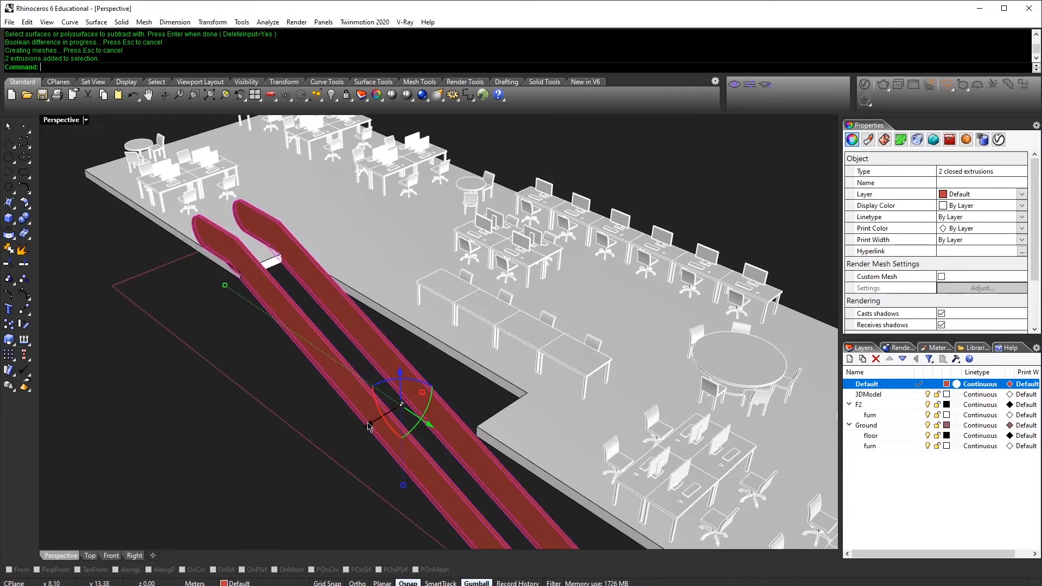
left_click_drag(368, 427, 376, 426)
left_click(328, 435)
Step: Loft a surface between the matching lower sloped edges of the two side panels
right_click_drag(328, 435, 493, 284)
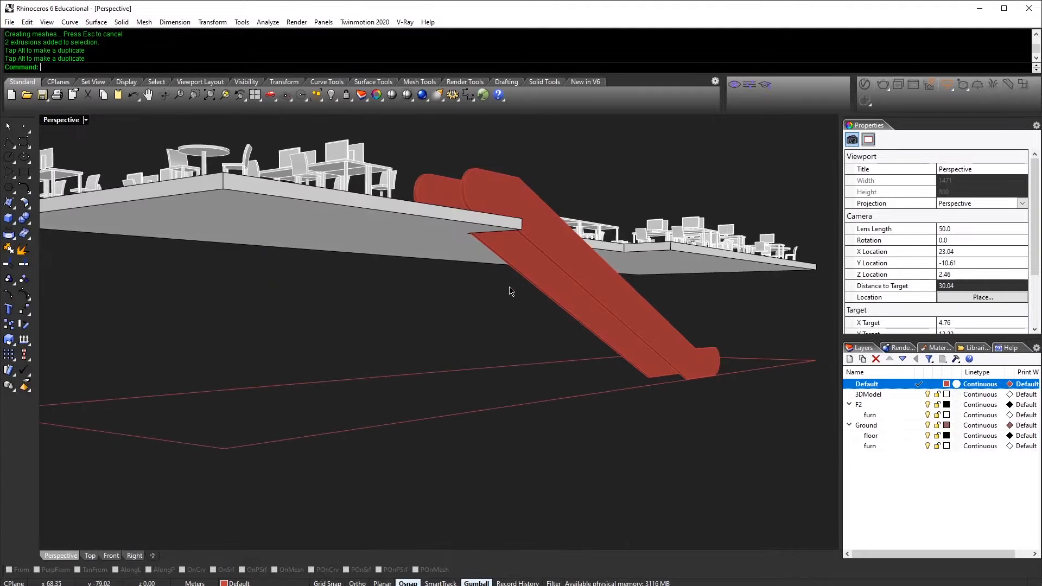
scroll(551, 300, "up", 5)
left_click(554, 301, "ctrl+shift")
left_click(551, 400)
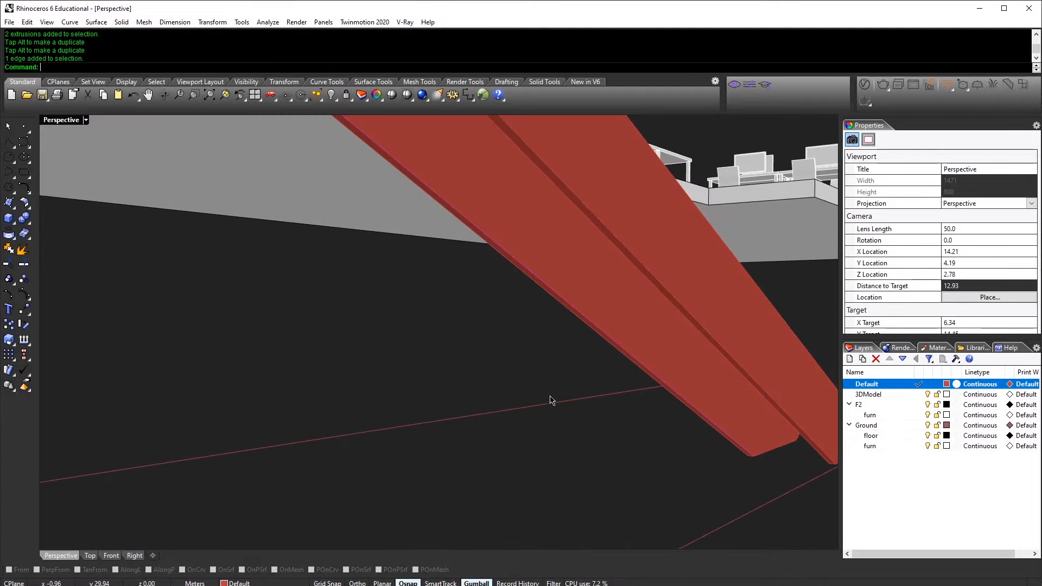
left_click(556, 299, "ctrl+shift")
right_click_drag(556, 299, 582, 315)
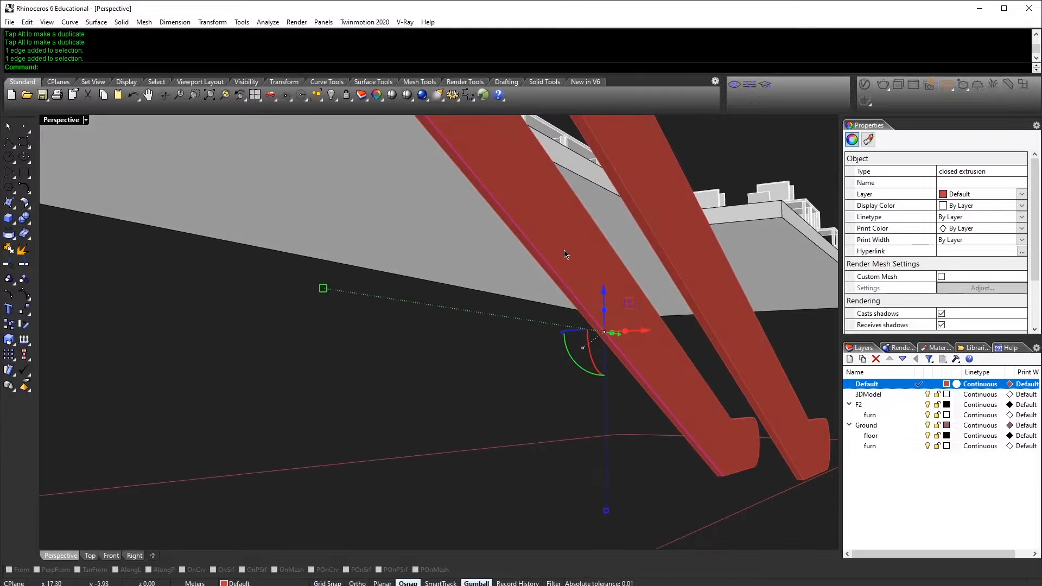
right_click_drag(564, 254, 706, 273)
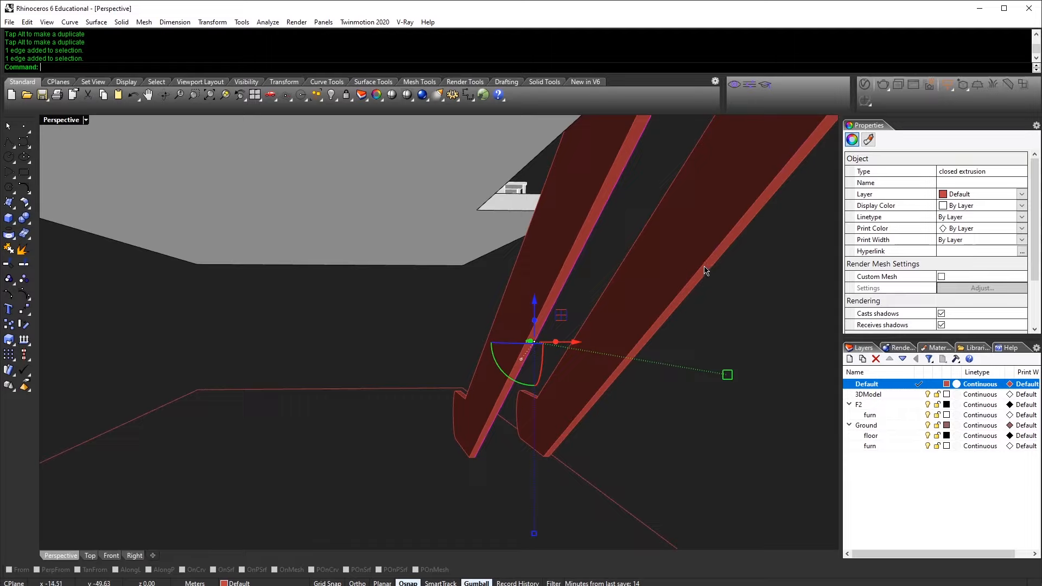
left_click(704, 270, "ctrl+shift")
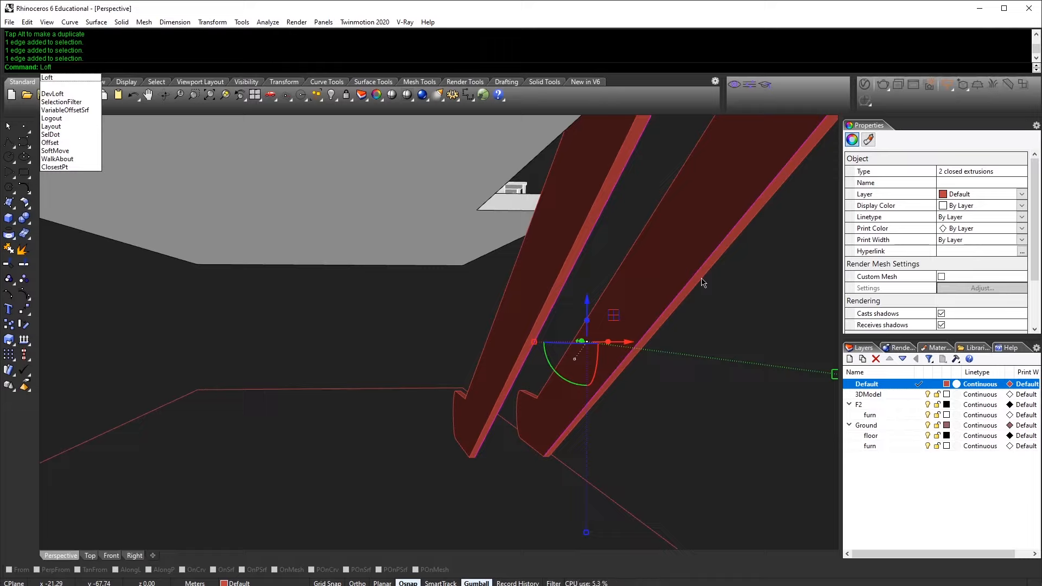
key("Return")
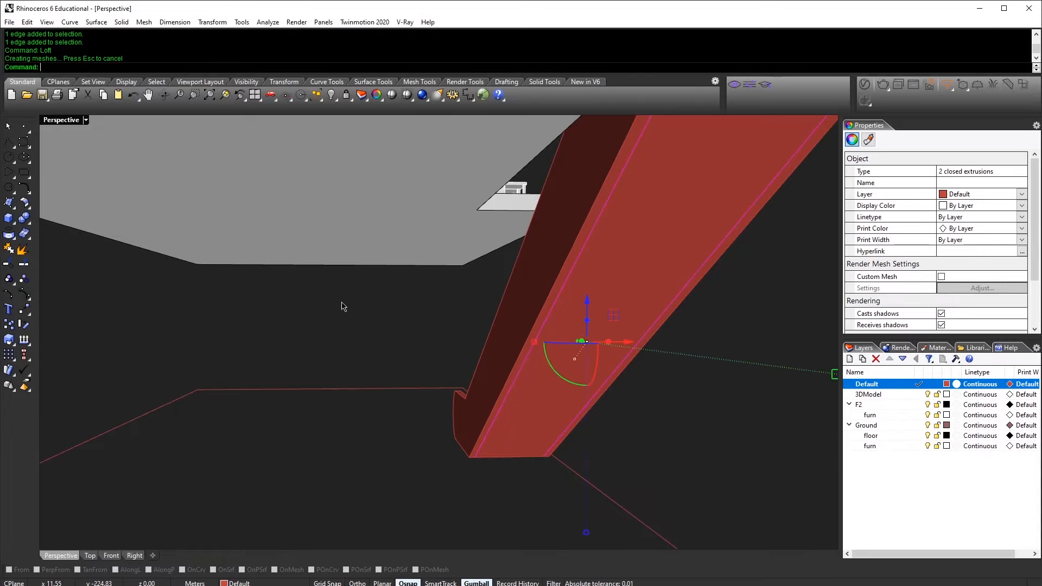
right_click_drag(648, 353, 363, 382)
key("Escape")
Step: Move the lofted surface and both side panels to the furn sublayer of Ground
right_click_drag(252, 349, 393, 375)
scroll(301, 300, "up", 8)
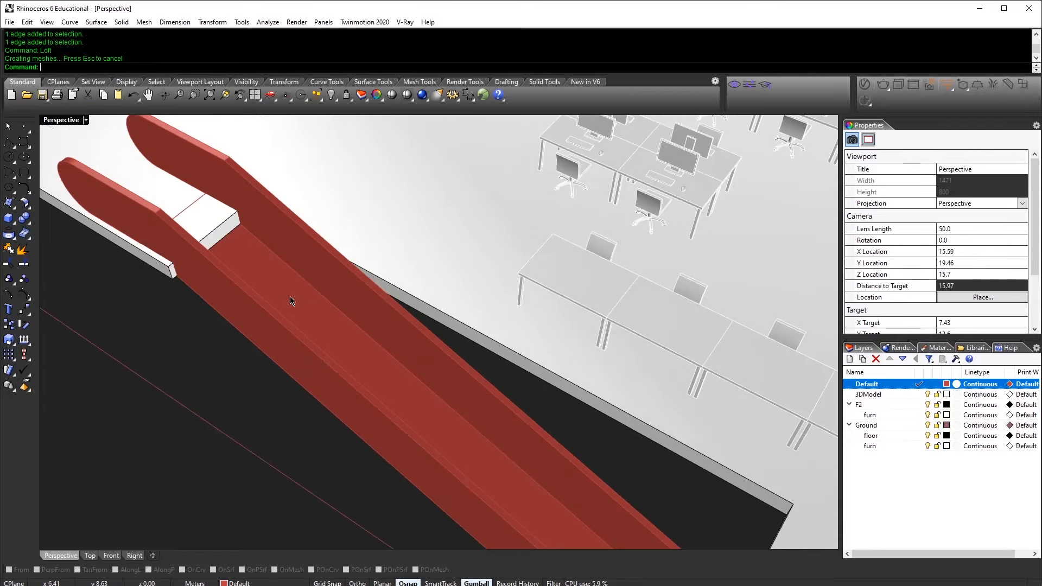
scroll(293, 302, "down", 10)
right_click_drag(296, 304, 354, 343)
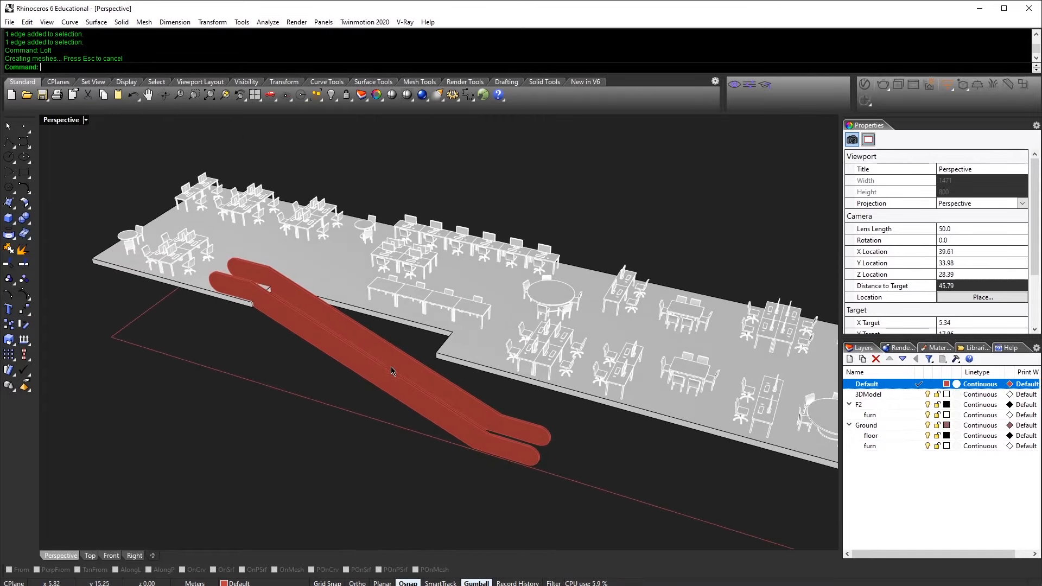
scroll(388, 356, "up", 3)
left_click_drag(428, 343, 350, 400)
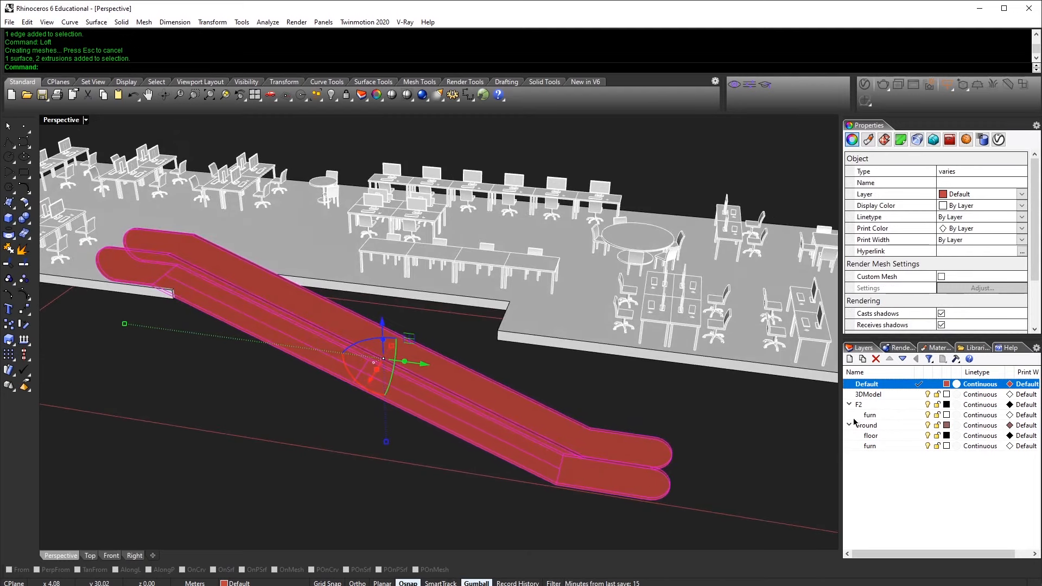
right_click(883, 447)
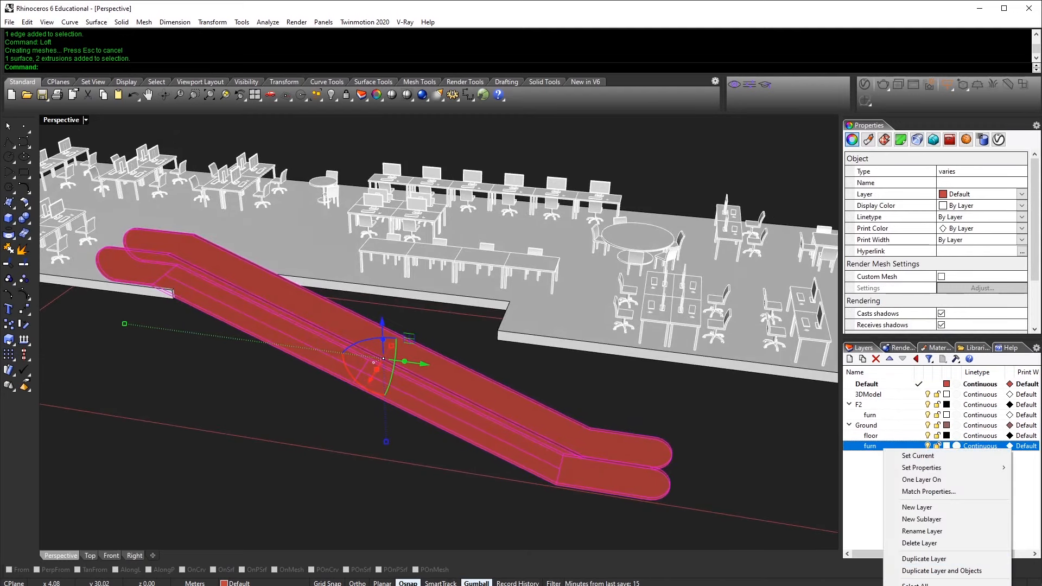
left_click(927, 584)
left_click(421, 515)
Step: Try to assign one desk in the row beside the opening to the Ground layer
left_click(480, 269)
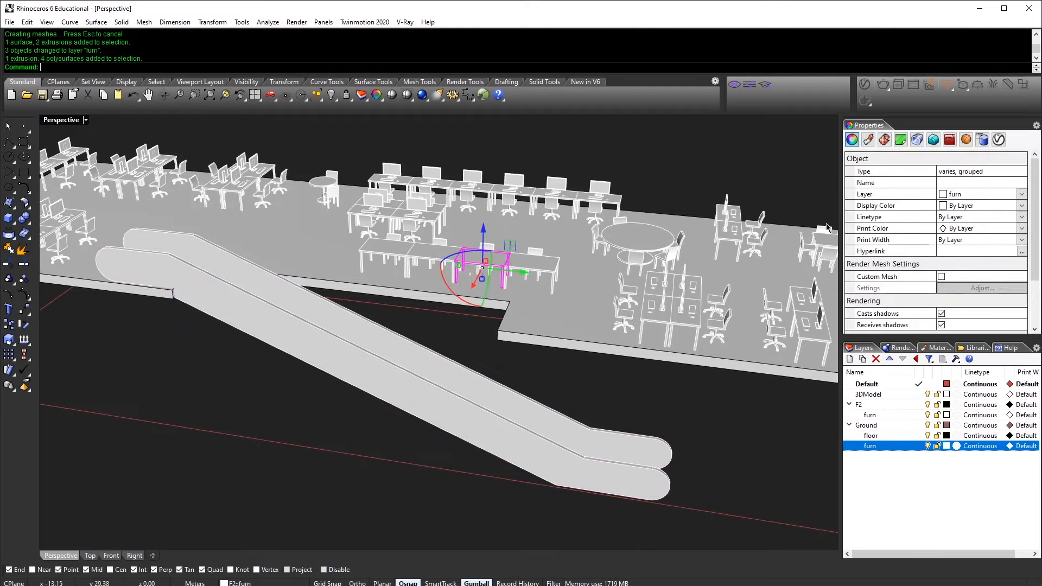
left_click(976, 194)
left_click(967, 239)
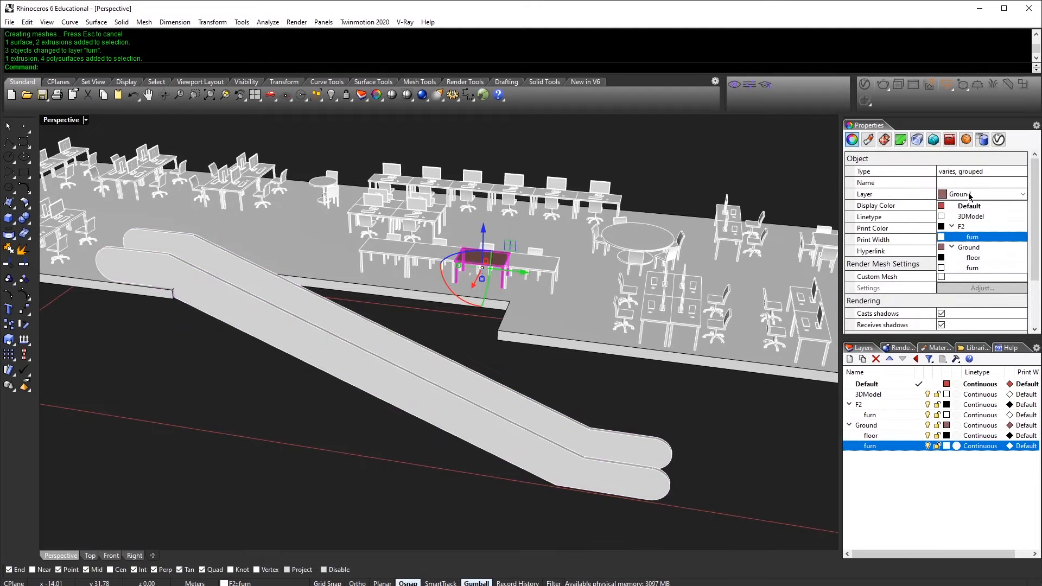
left_click(638, 399)
key("ctrl+z")
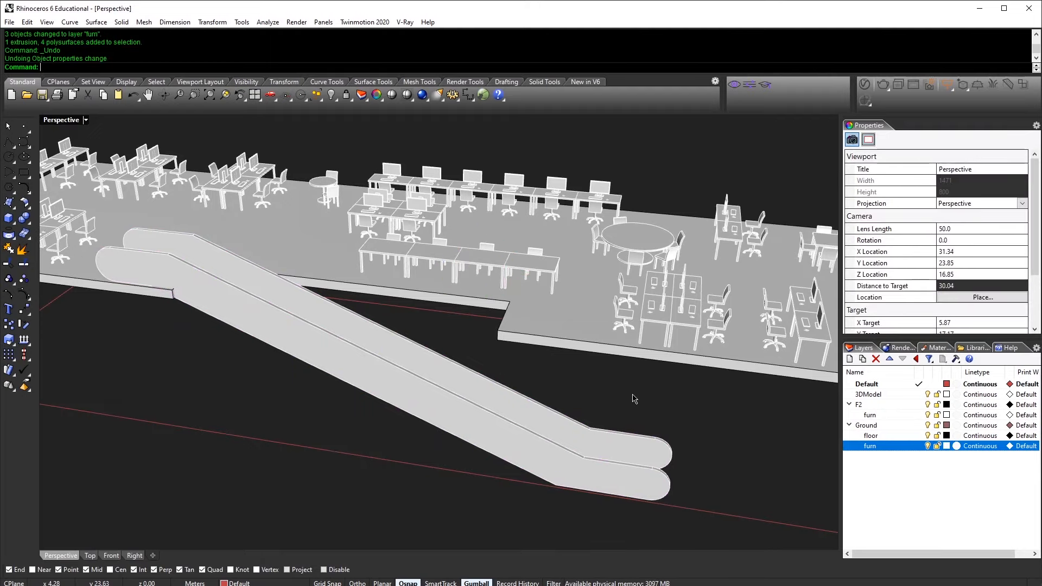
Step: Examine the escalator and the furnished upper floor from several angles
scroll(495, 370, "down", 10)
right_click_drag(496, 370, 423, 380)
scroll(424, 380, "up", 4)
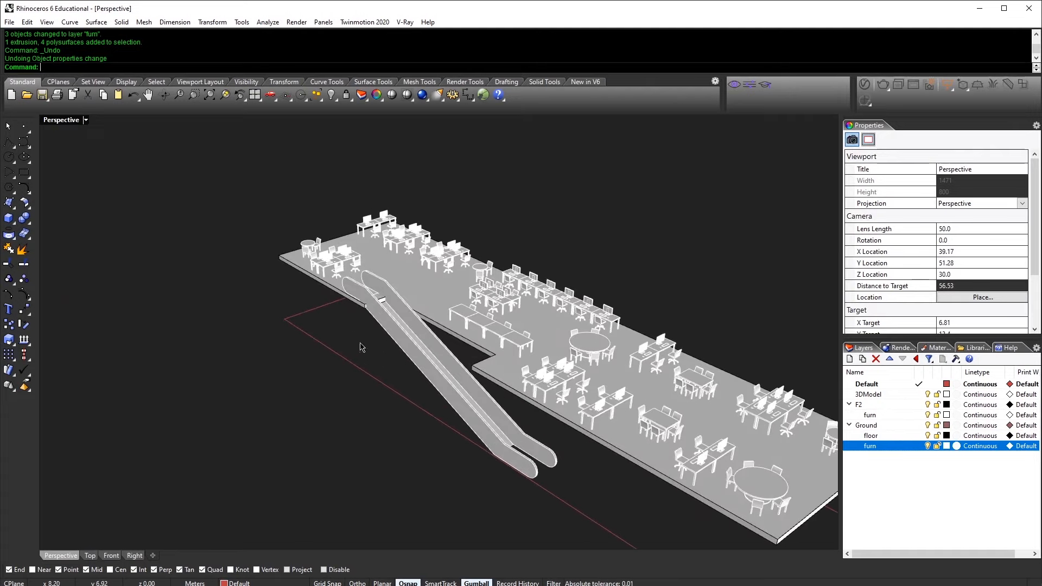
right_click_drag(611, 456, 527, 415, "shift")
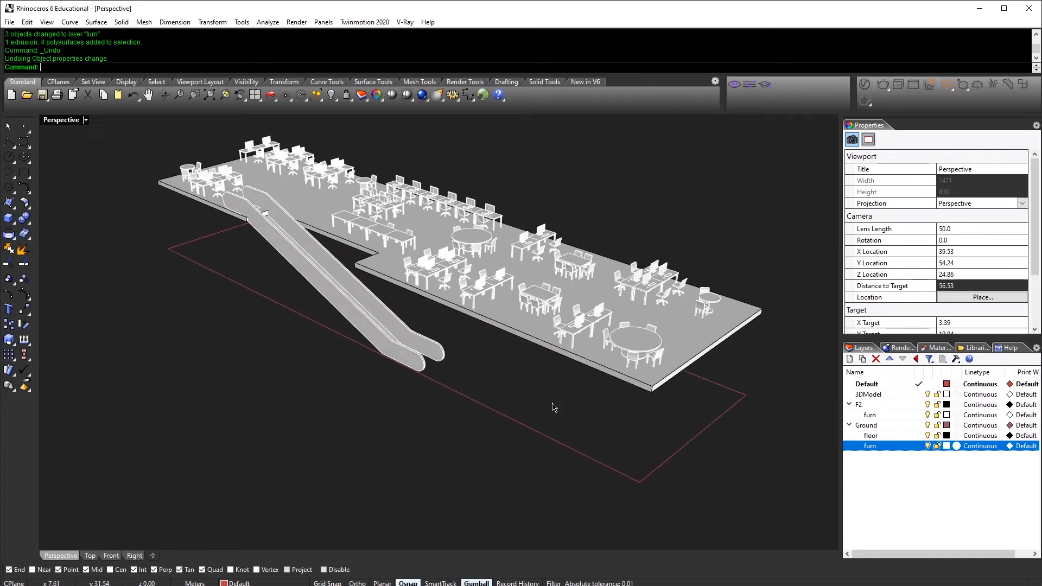
left_click(628, 362)
scroll(628, 362, "up", 3)
key("Escape")
Step: Look through the kitchen and living room items in the furniture package file and inspect the office floor in plan
scroll(628, 362, "down", 8)
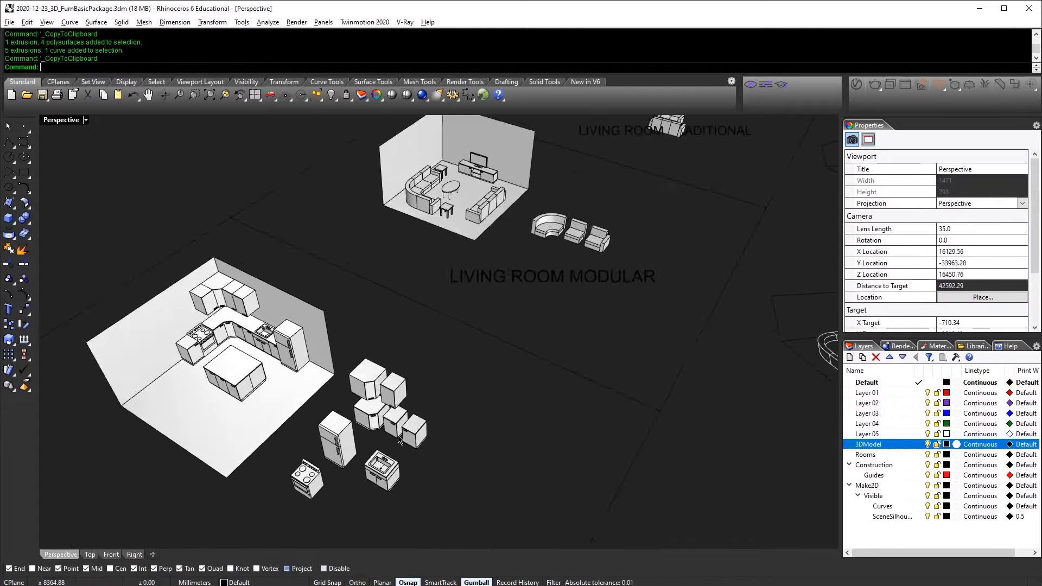
scroll(491, 275, "up", 5)
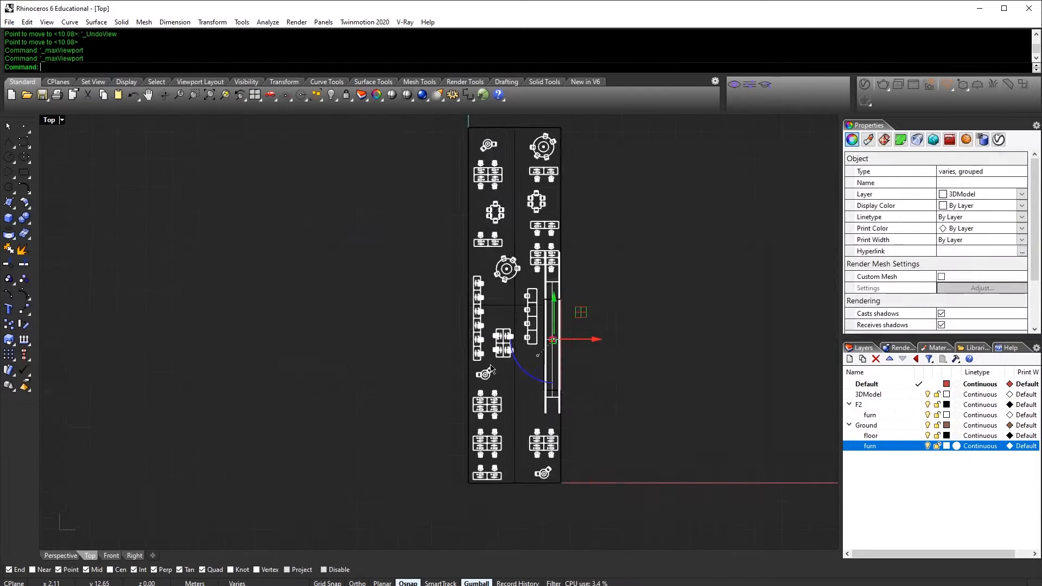
scroll(621, 431, "up", 4)
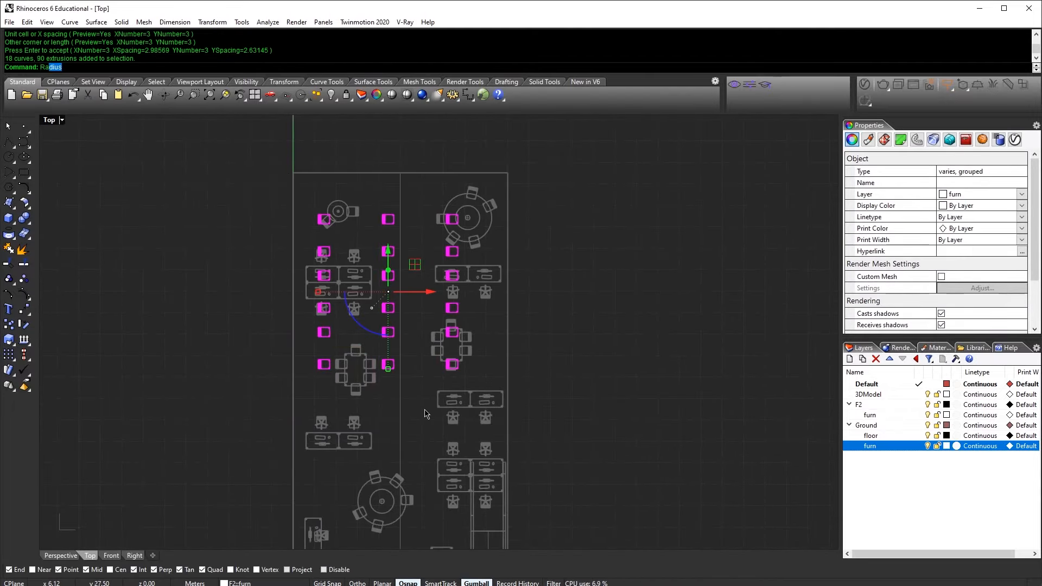
Step: Scatter the arrayed chairs randomly around the ground floor with QuantumJump
type("Quantu")
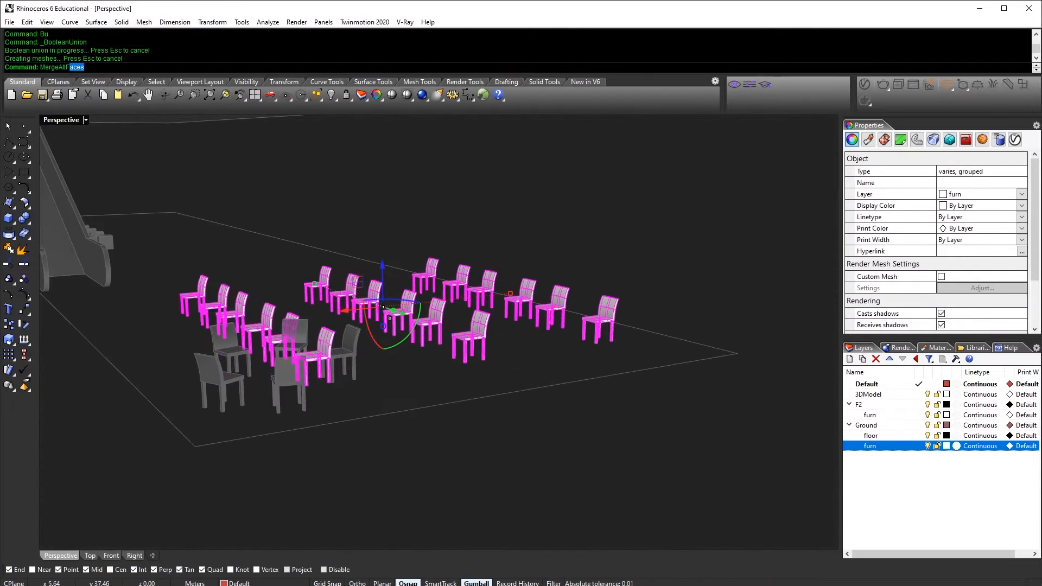
left_click(512, 453)
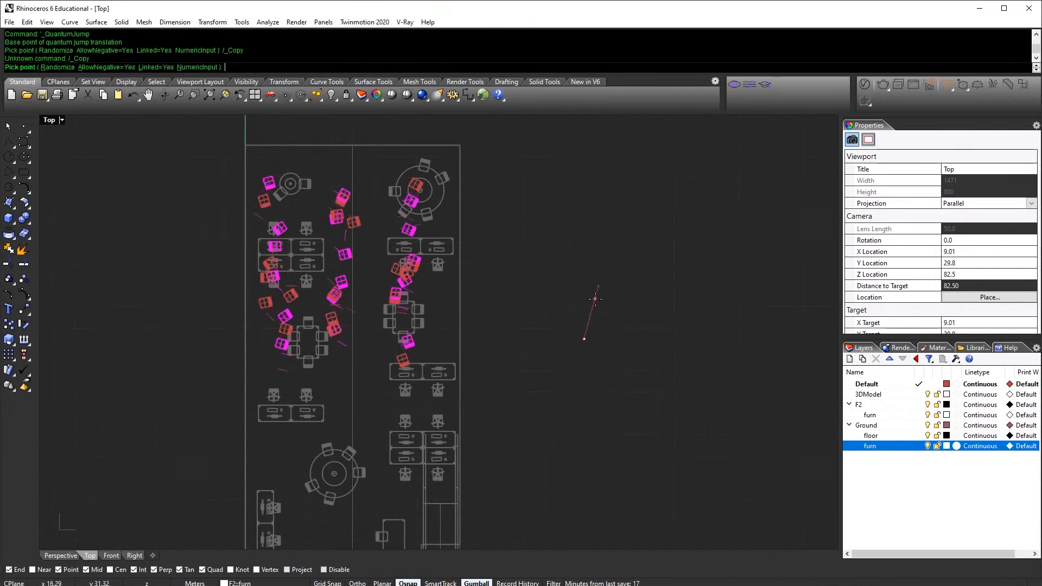
type("Sel")
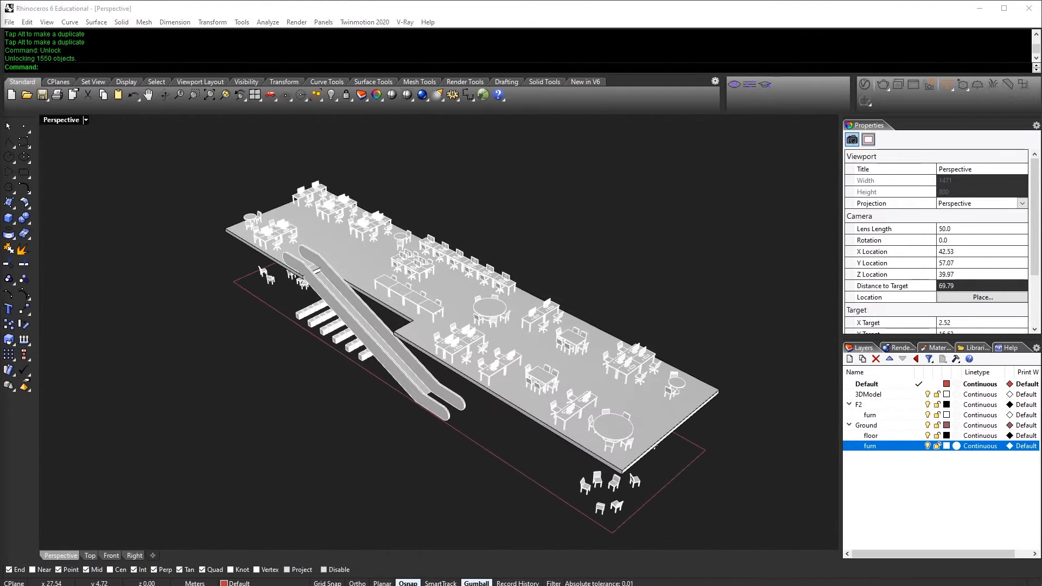
left_click(453, 409)
left_click(389, 459)
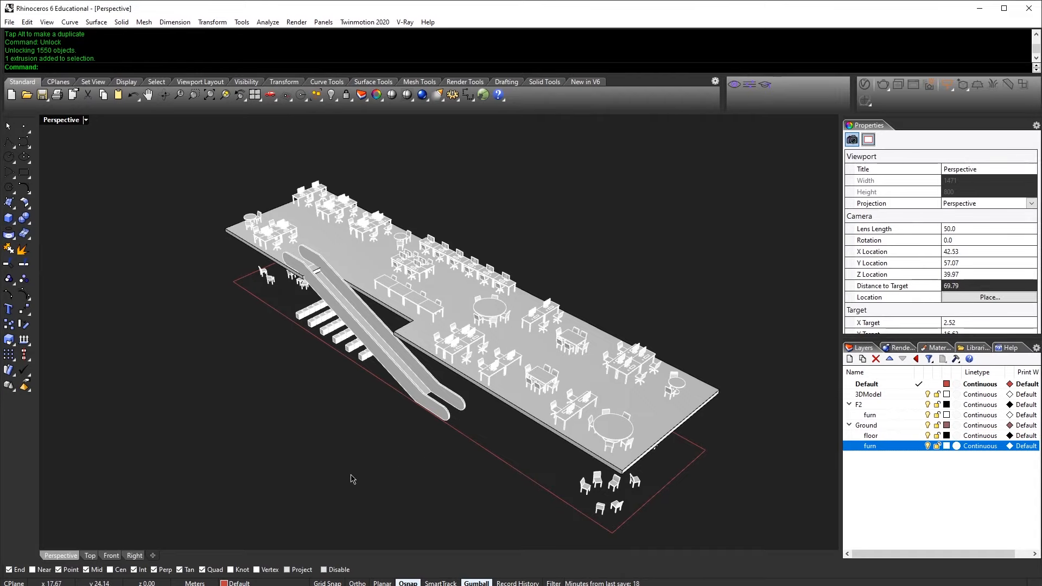
right_click_drag(352, 478, 390, 450)
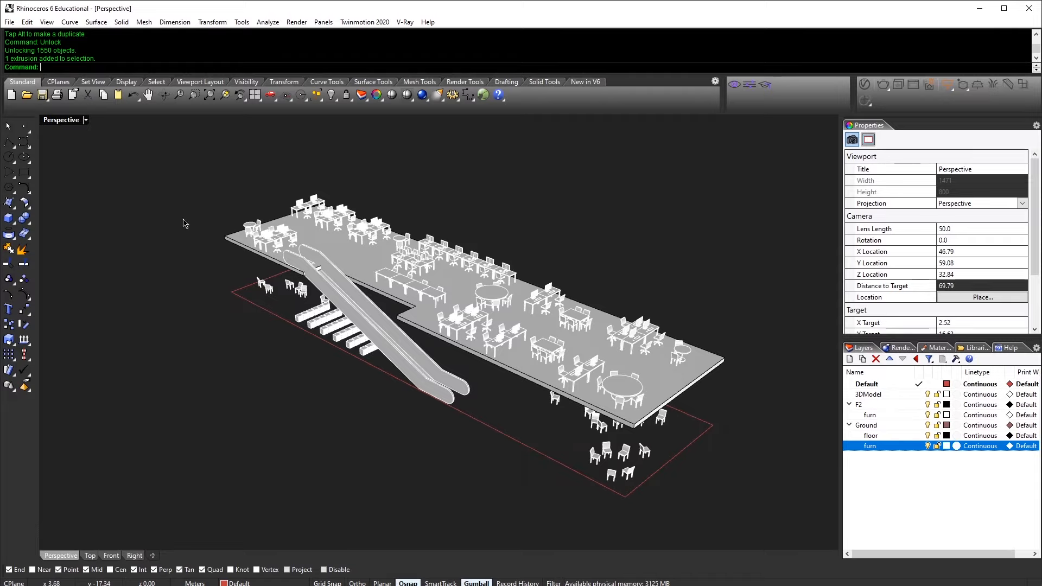
right_click_drag(583, 228, 553, 229, "shift")
Step: Create a new top-level layer named Envelope and make it the current layer
left_click(957, 502)
left_click(850, 360)
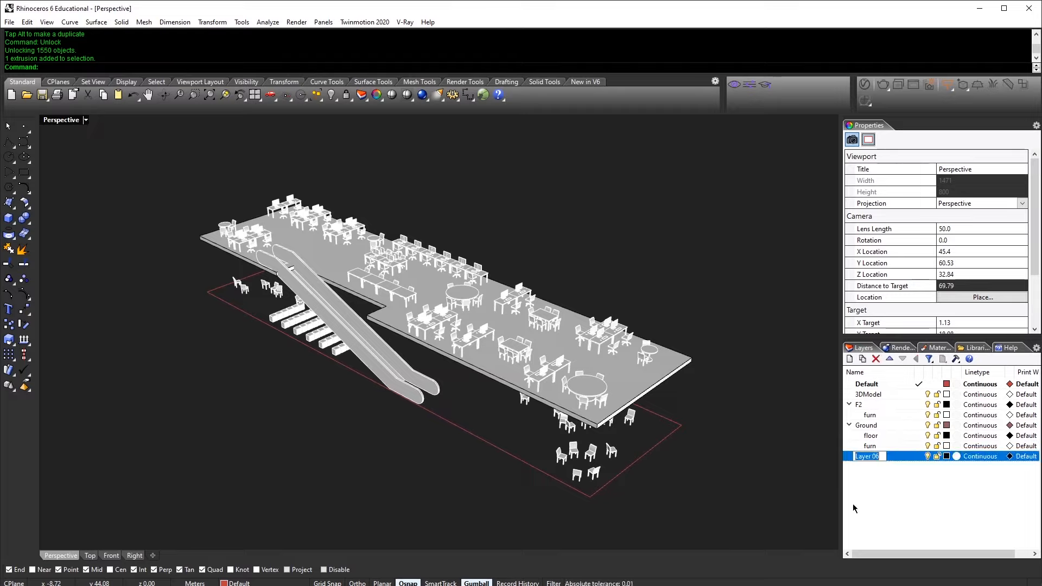
key("Return")
left_click(917, 457)
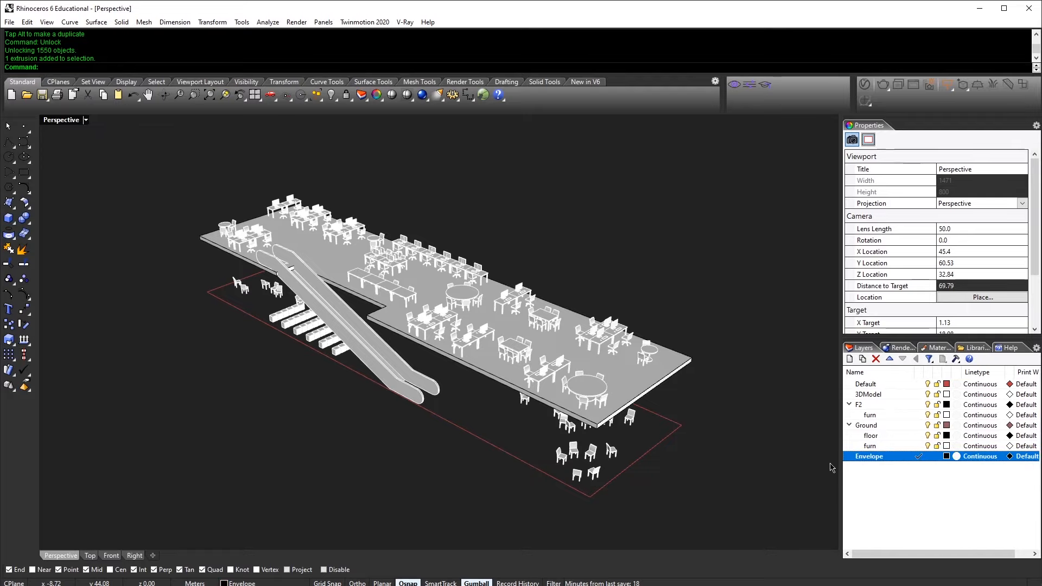
Step: Draw an open polyline around both floors in the Right view with Project on, about 11 m high and as long as the slab
key("ctrl+m")
left_click(625, 432)
key("ctrl+m")
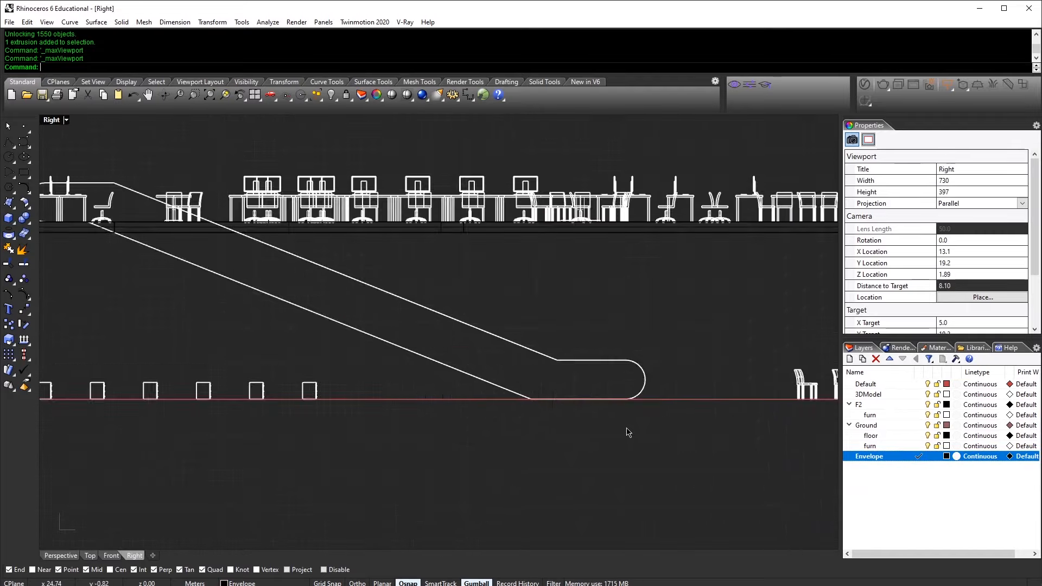
scroll(613, 432, "down", 10)
right_click_drag(562, 410, 486, 447)
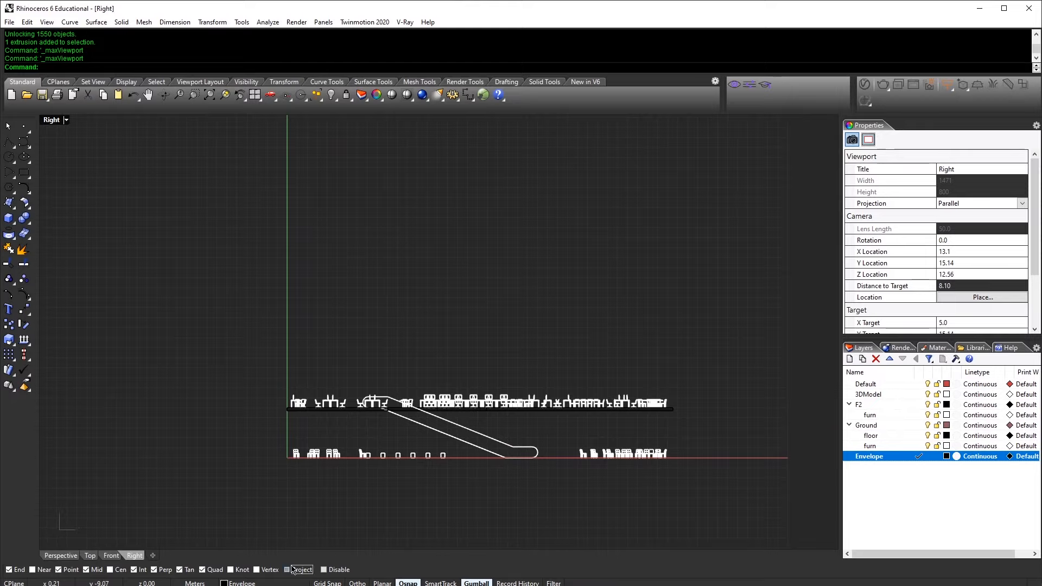
right_click_drag(552, 429, 466, 417)
type("p")
key("Return")
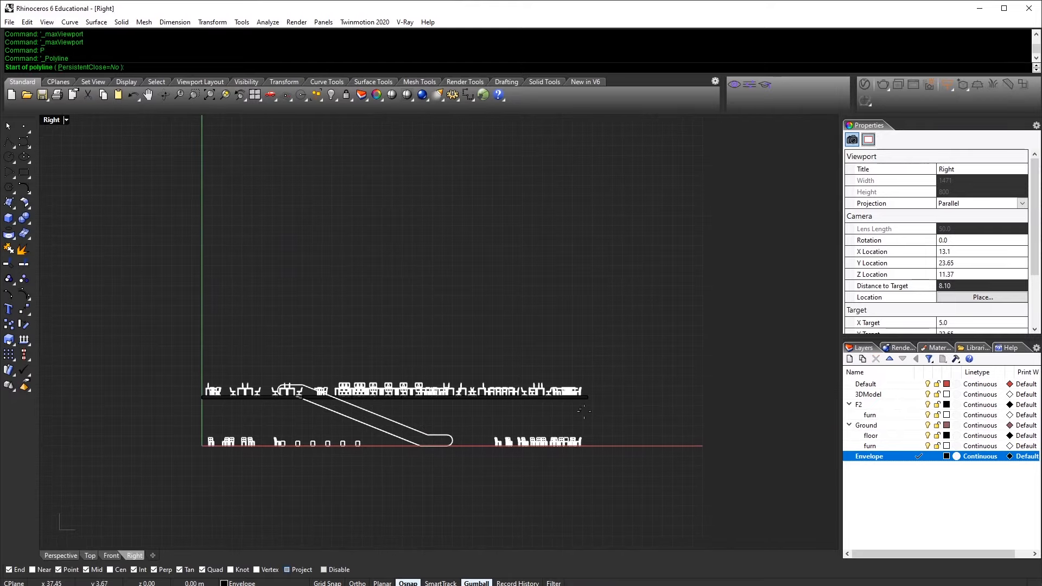
left_click(587, 446)
key("F8")
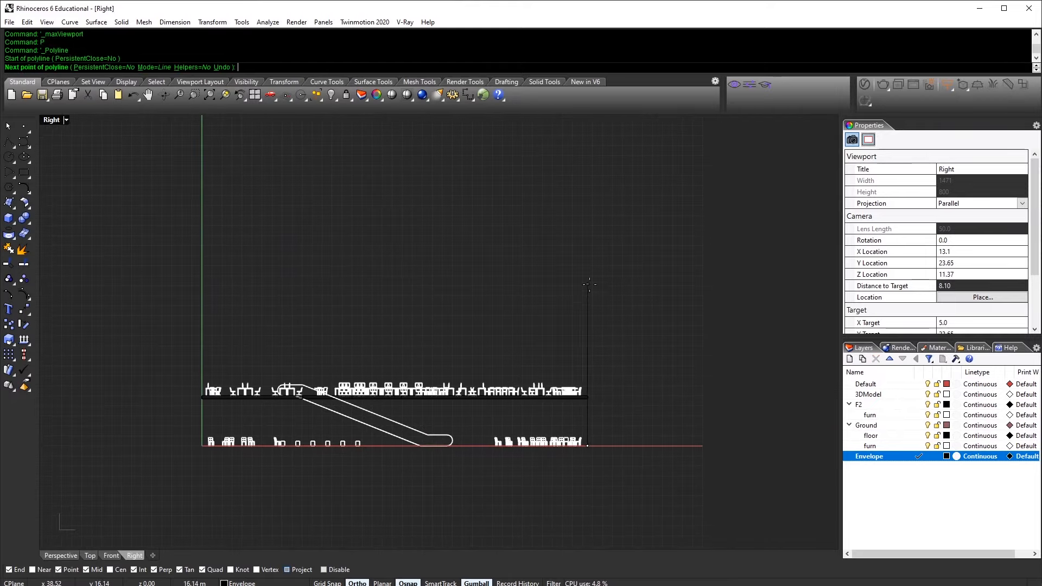
left_click(587, 335)
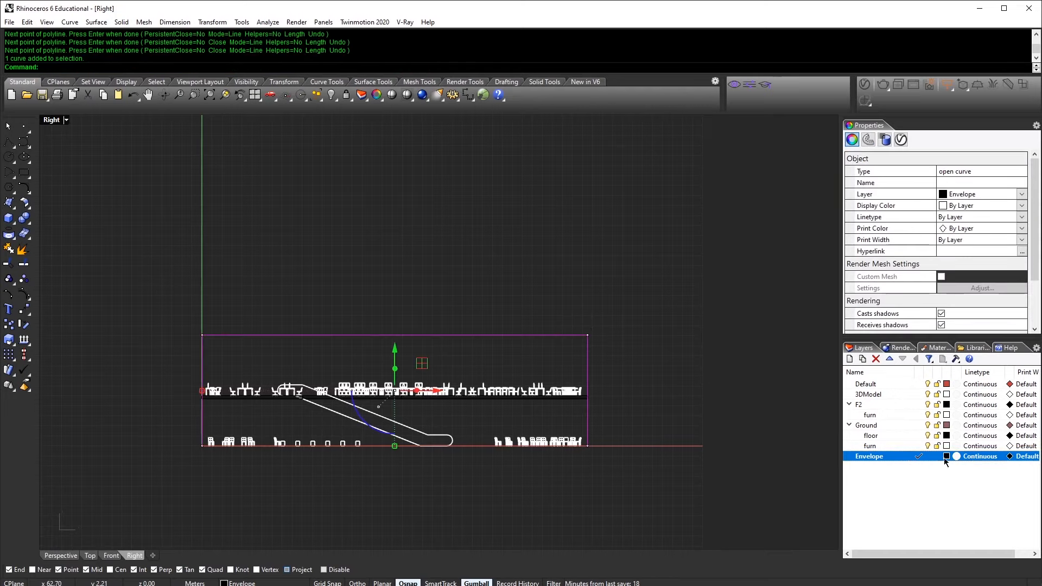
Step: Set the Envelope layer's colour to a muted teal
left_click(945, 457)
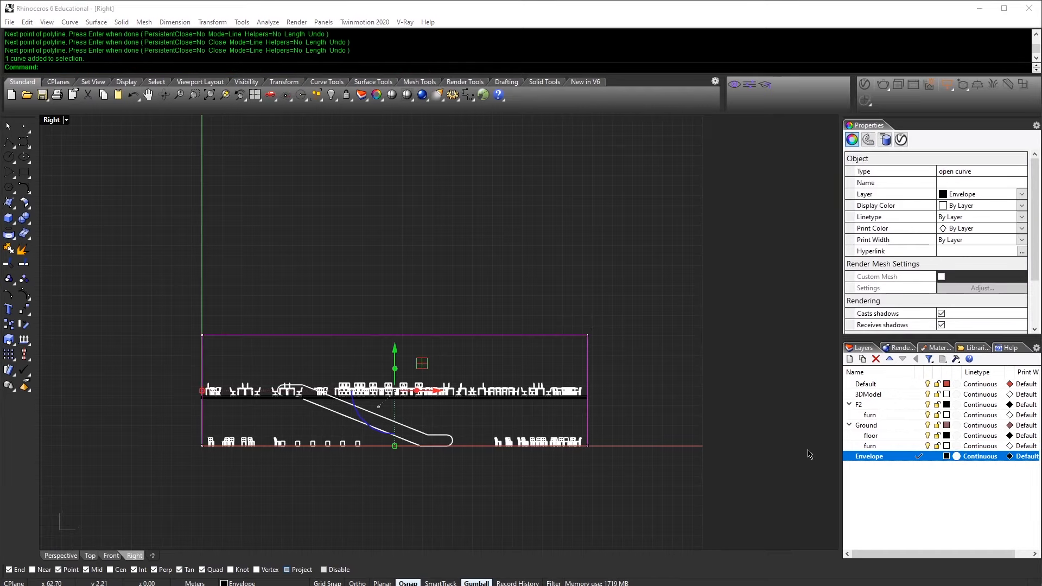
left_click(491, 272)
left_click(485, 212)
left_click(413, 284)
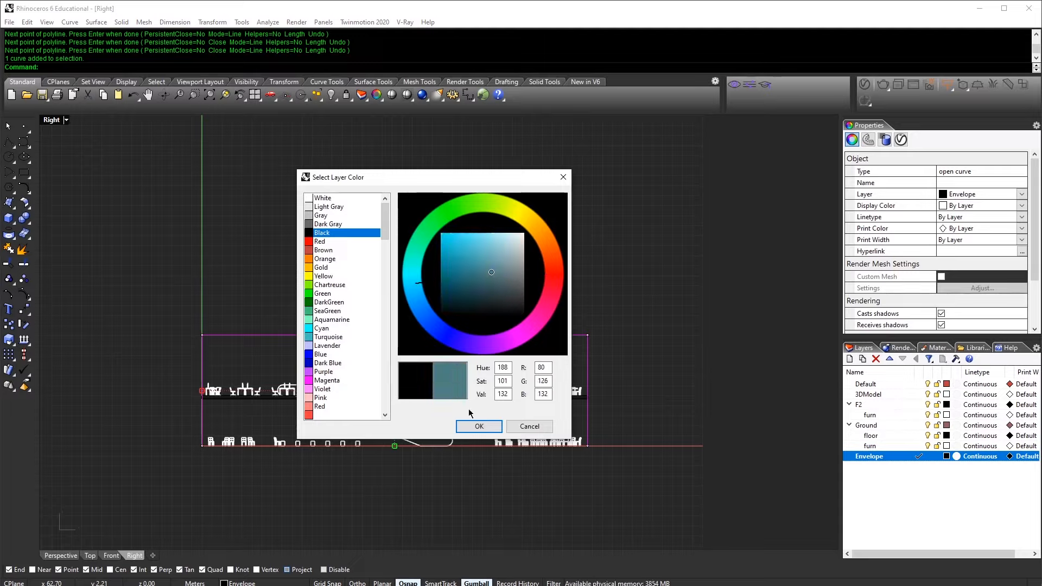
left_click(420, 275)
left_click(479, 426)
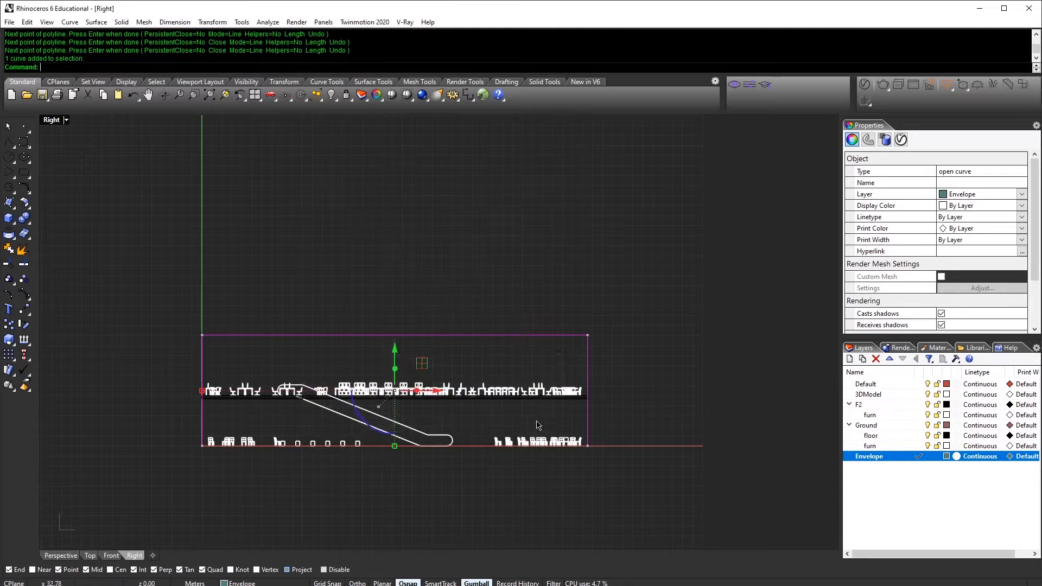
Step: Stretch the envelope outline horizontally so both walls stand slightly beyond the slab's ends
left_click(630, 310)
left_click_drag(630, 302, 562, 348)
right_click_drag(585, 318, 608, 300)
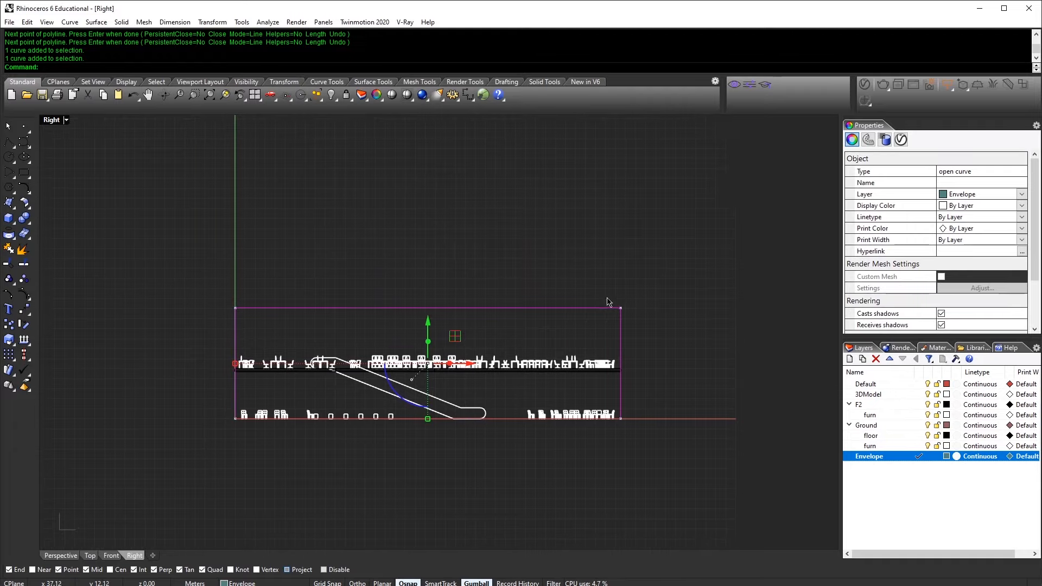
scroll(620, 334, "up", 1)
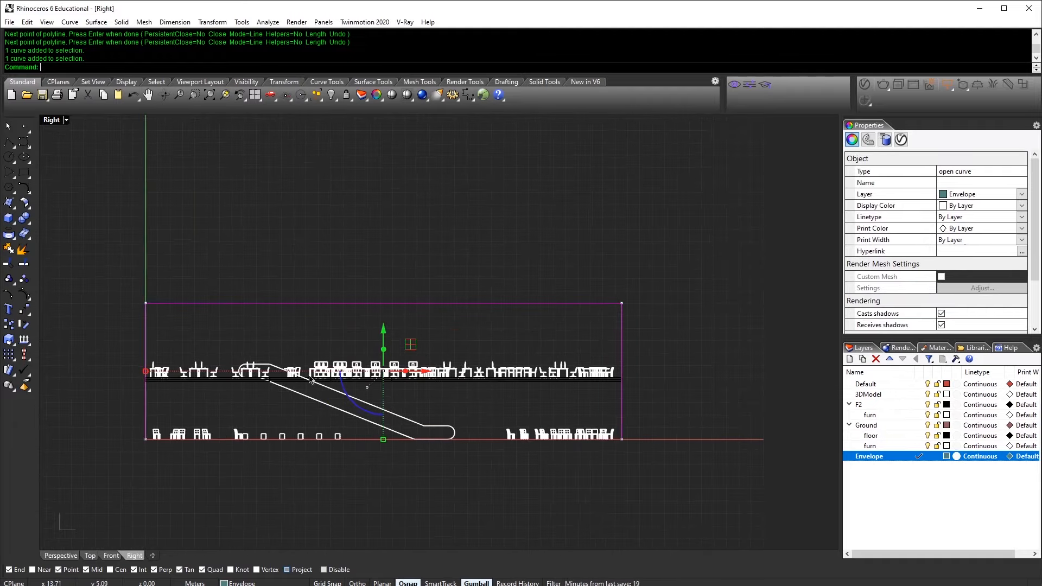
left_click_drag(140, 370, 135, 371)
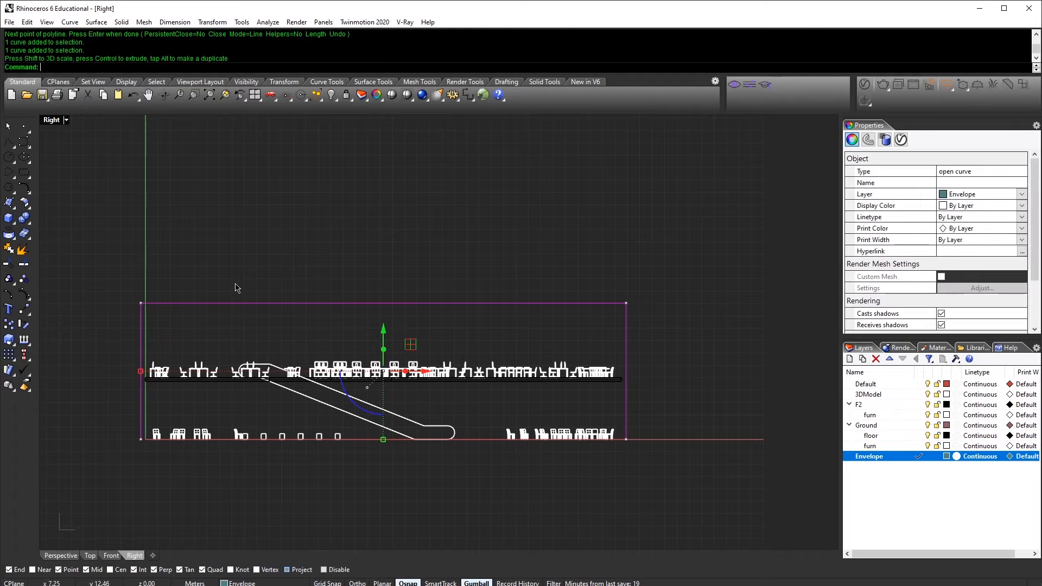
scroll(622, 385, "up", 5)
scroll(621, 385, "down", 5)
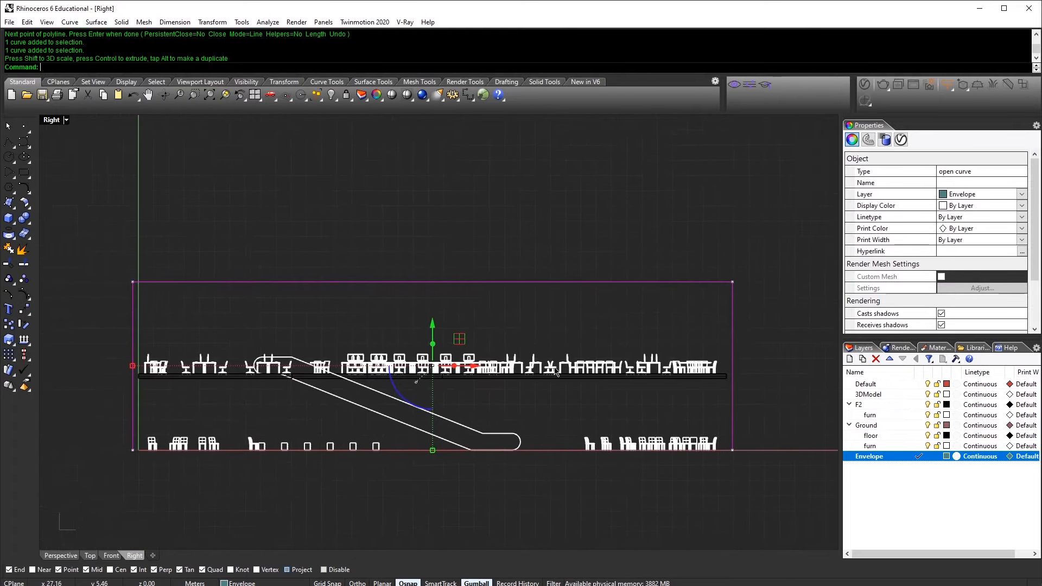
type("P")
key("Return")
scroll(649, 303, "up", 2)
left_click(739, 277)
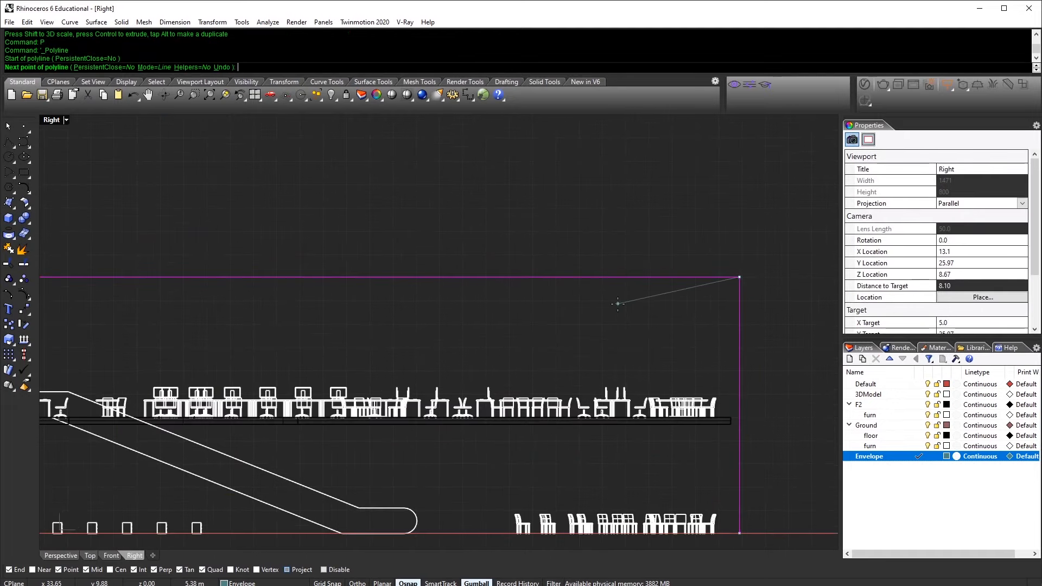
left_click(635, 326)
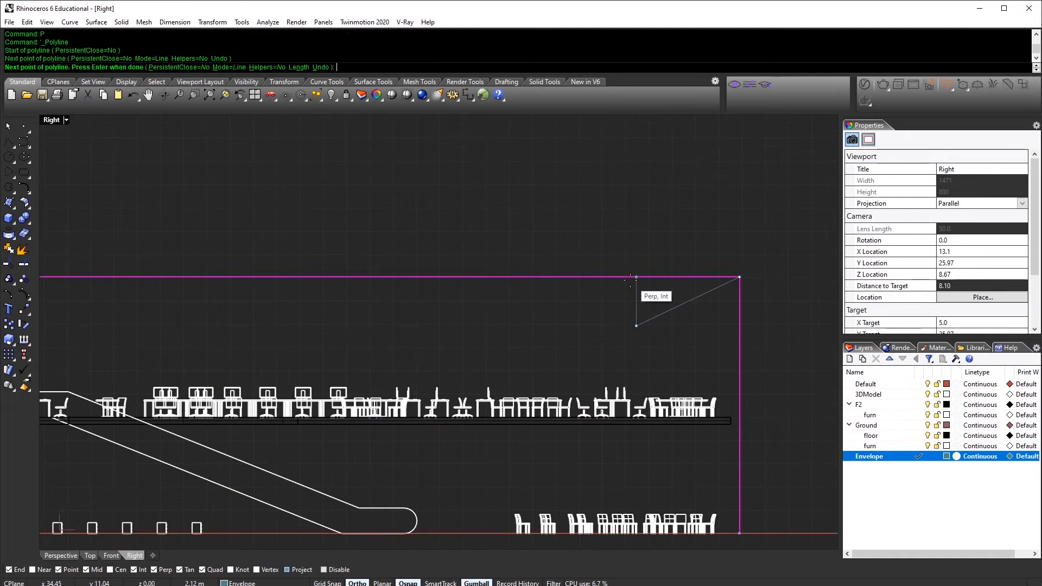
type("near")
key("Return")
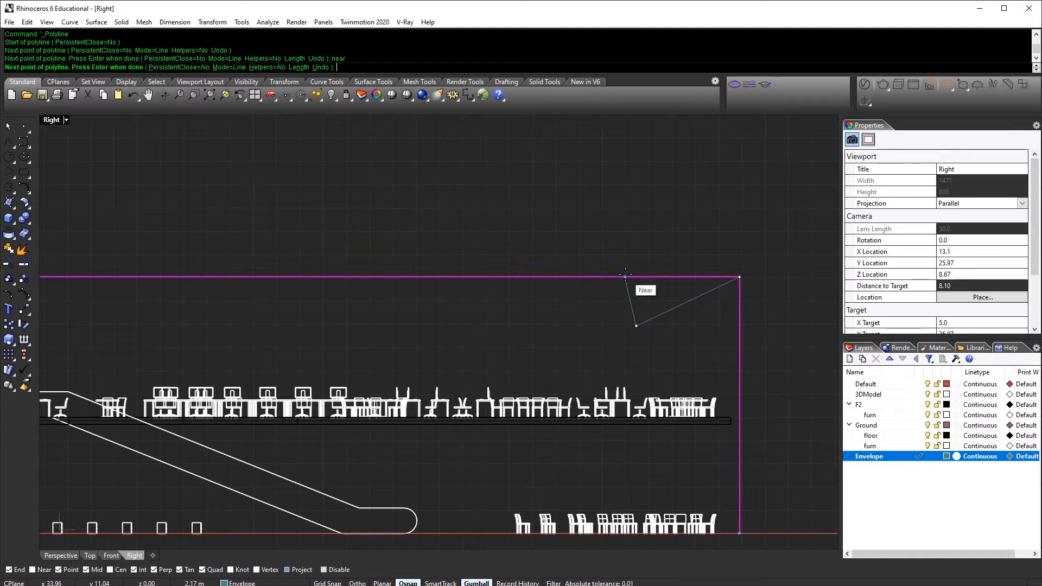
key("Escape")
Step: Draw a sawtooth polyline from the outline's far upper corner, sloping inward about 5.2 m and 2.6 m down, closing vertically to the roof line
type("p")
key("Return")
left_click(739, 277)
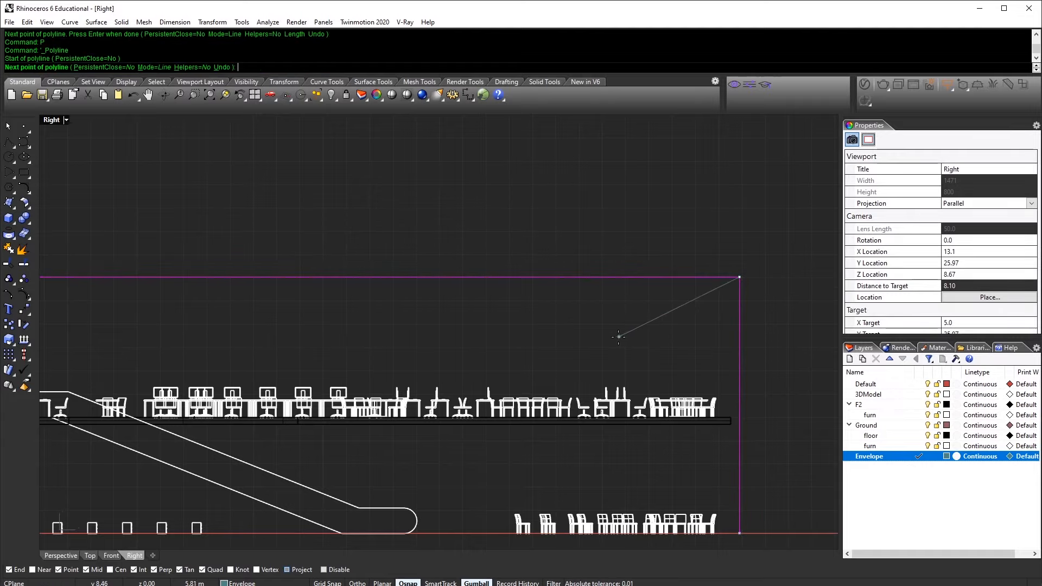
left_click(618, 336)
left_click(618, 277)
key("Return")
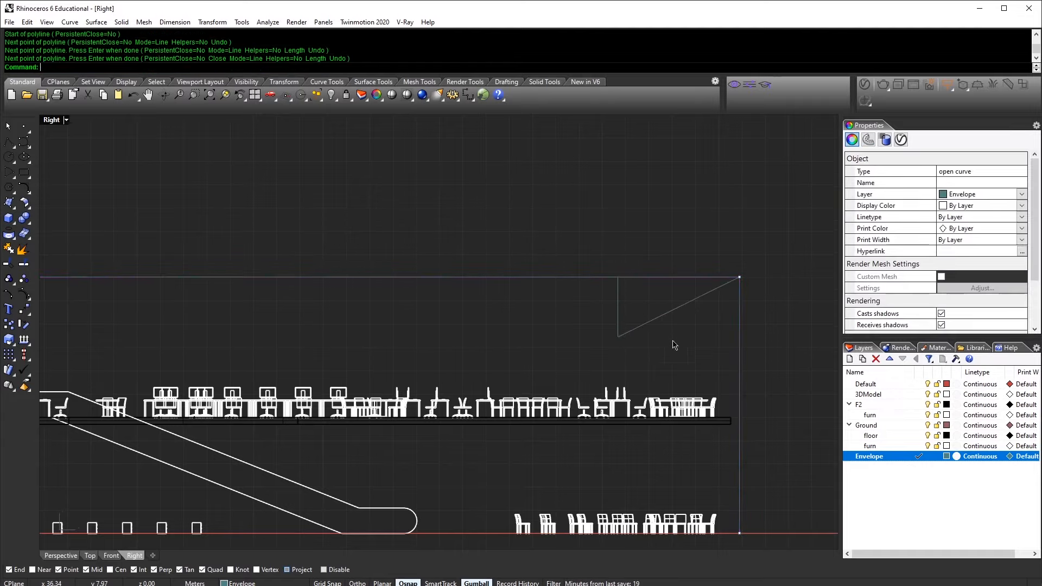
Step: Scale the sawtooth polyline vertically from the roof line to a depth of about 2 m with Scale1D
type("S")
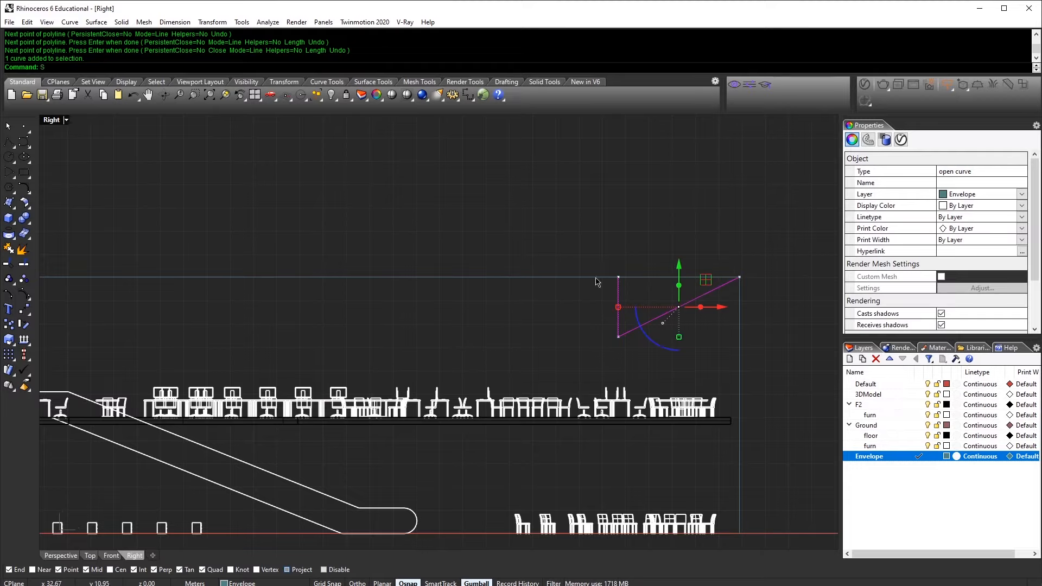
type("1")
key("Return")
left_click(618, 276)
left_click(617, 336)
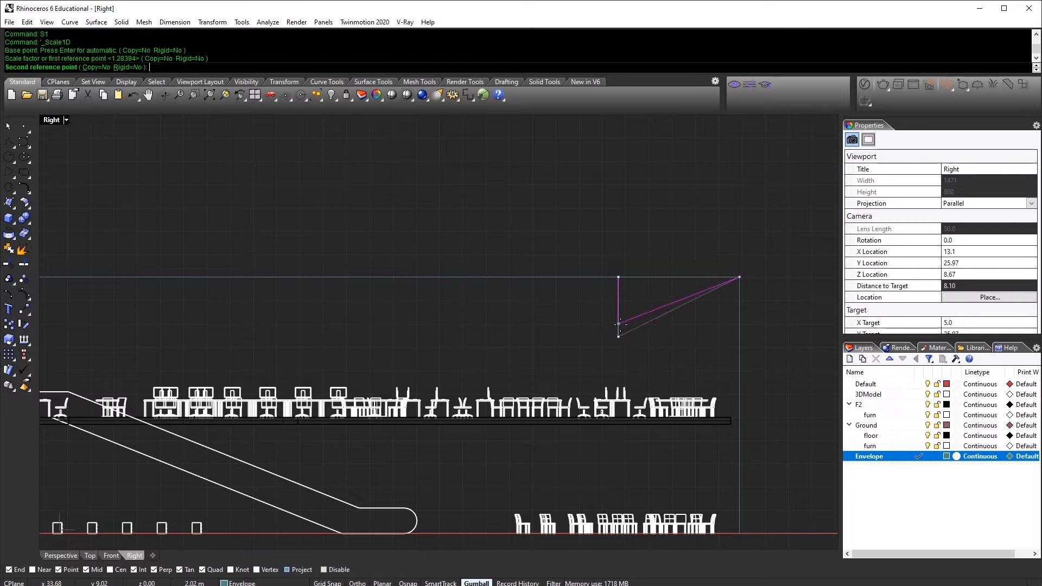
left_click(618, 324)
scroll(678, 358, "down", 2)
scroll(597, 363, "up", 1)
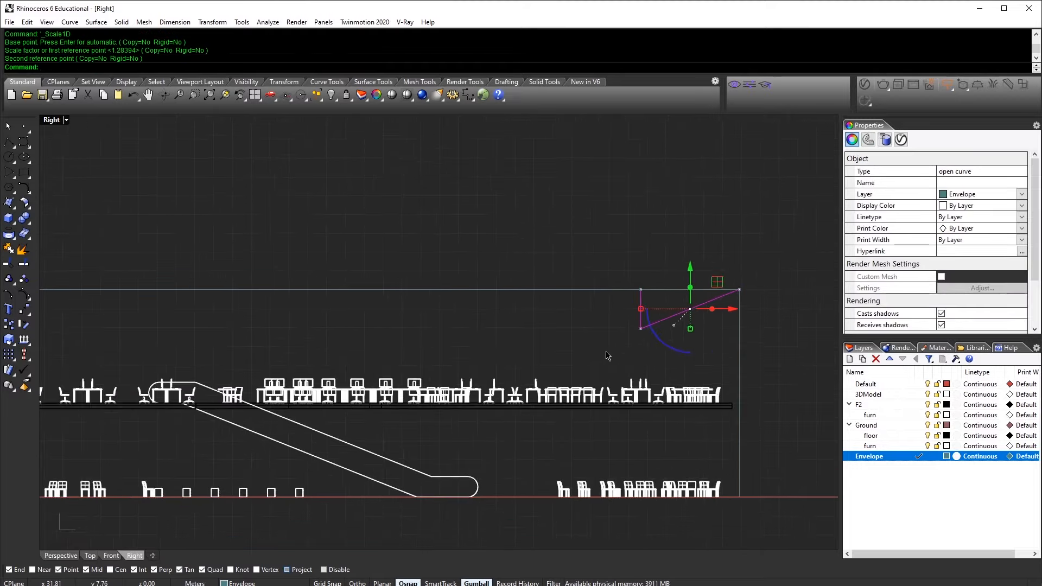
Step: Array the sawtooth 11 times along X and once in Y and Z, spacing the copies one tooth width toward the opposite wall
scroll(607, 355, "down", 1)
type("Array")
key("Return")
scroll(640, 320, "down", 3)
type("11")
key("Return")
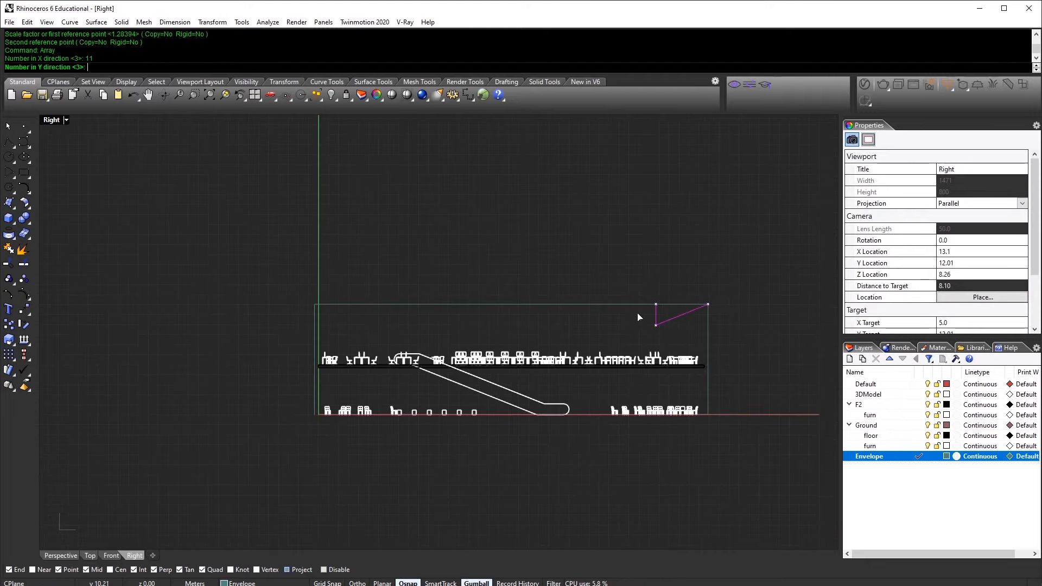
type("1")
key("Return")
type("1")
key("Return")
left_click(707, 304)
left_click(656, 304)
key("Return")
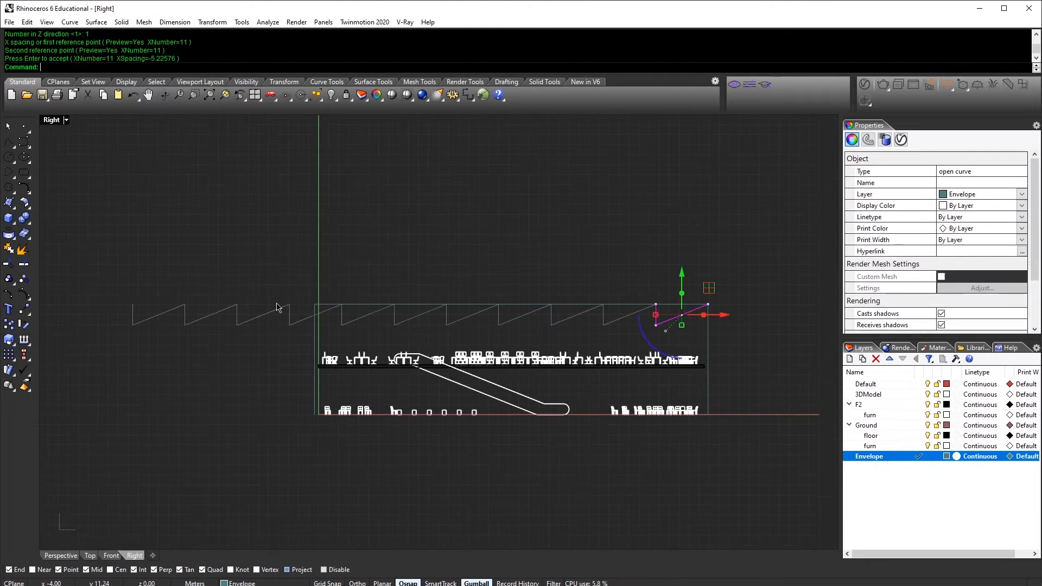
Step: Delete the surplus sawtooth copies lying beyond the outline's origin-side wall
key("Escape")
left_click_drag(261, 282, 41, 386)
type("D")
key("Return")
Step: Scale the eight remaining teeth horizontally with Scale1D so the row spans exactly from wall to wall of the envelope outline
right_click_drag(252, 345, 181, 377)
left_click_drag(172, 282, 668, 366)
scroll(559, 351, "up", 1)
type("S1")
key("Return")
left_click(657, 331)
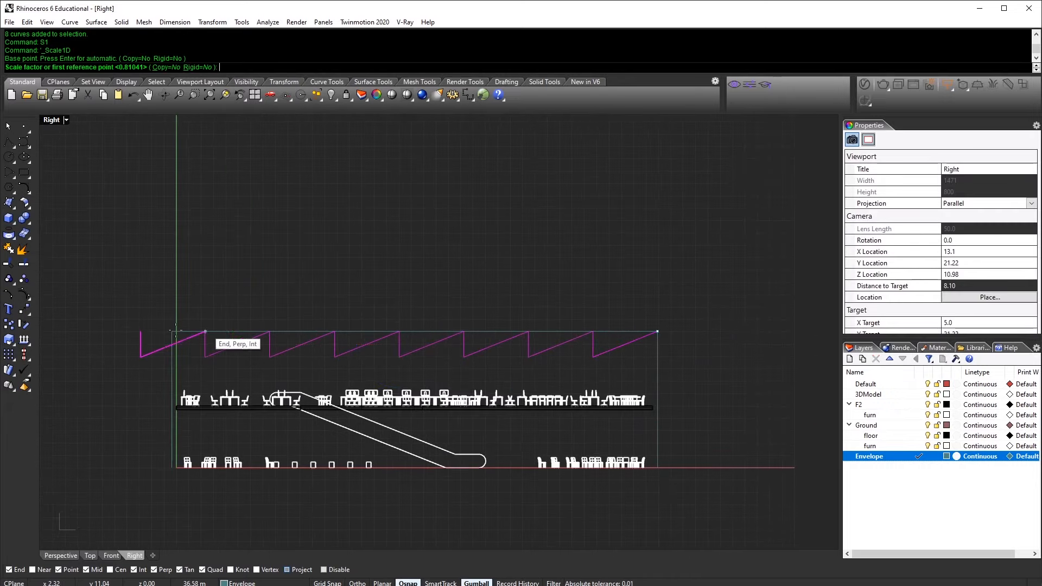
left_click(140, 331)
left_click(172, 331)
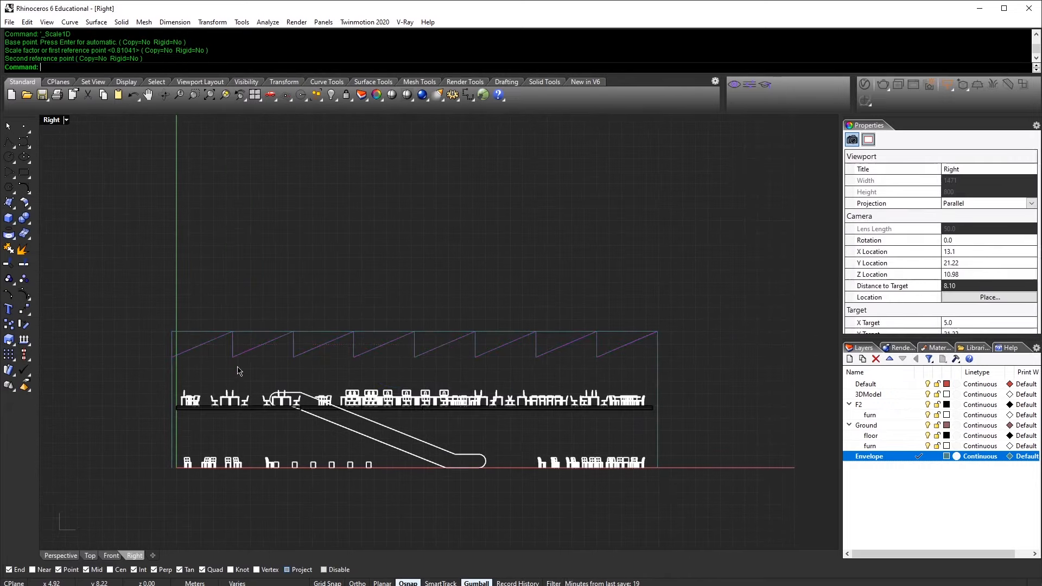
Step: Explode the envelope outline and delete its horizontal roof line
right_click_drag(516, 339, 539, 309)
left_click(630, 303)
type("E")
key("Return")
left_click(577, 302)
type("D")
key("Return")
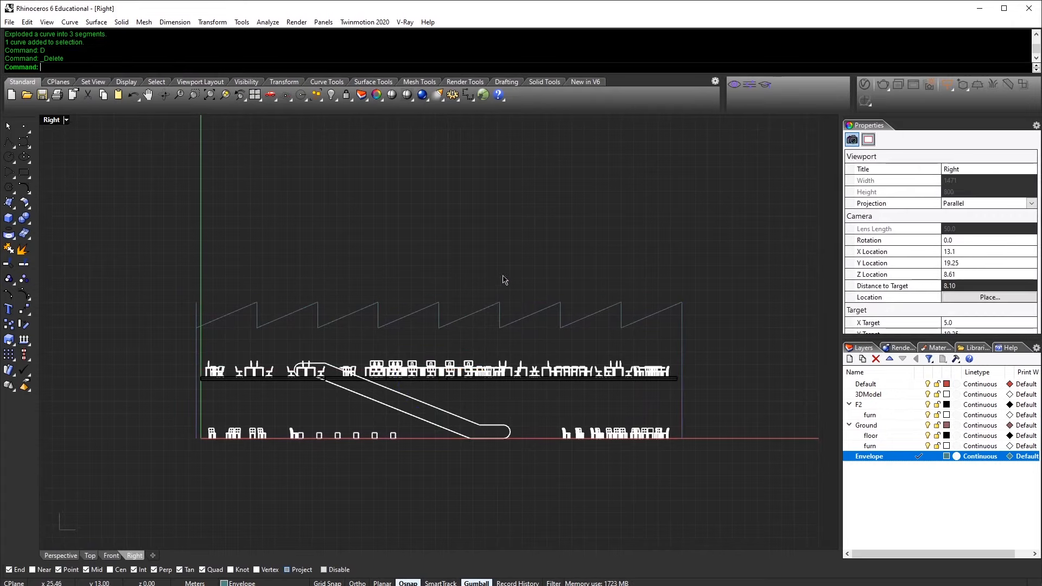
key("Return")
left_click(195, 343)
left_click(203, 326)
key("Return")
Step: Try to fillet the origin-side wall line with the adjoining roof slope at radius 3, and undo the fillet
type("F")
key("Return")
left_click(197, 346)
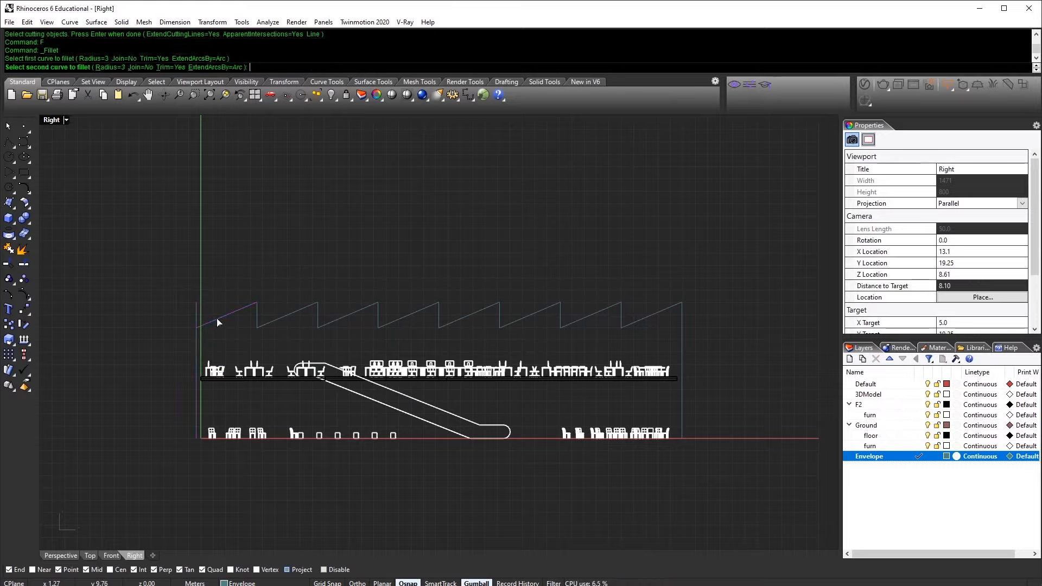
left_click(217, 320)
key("ctrl+z")
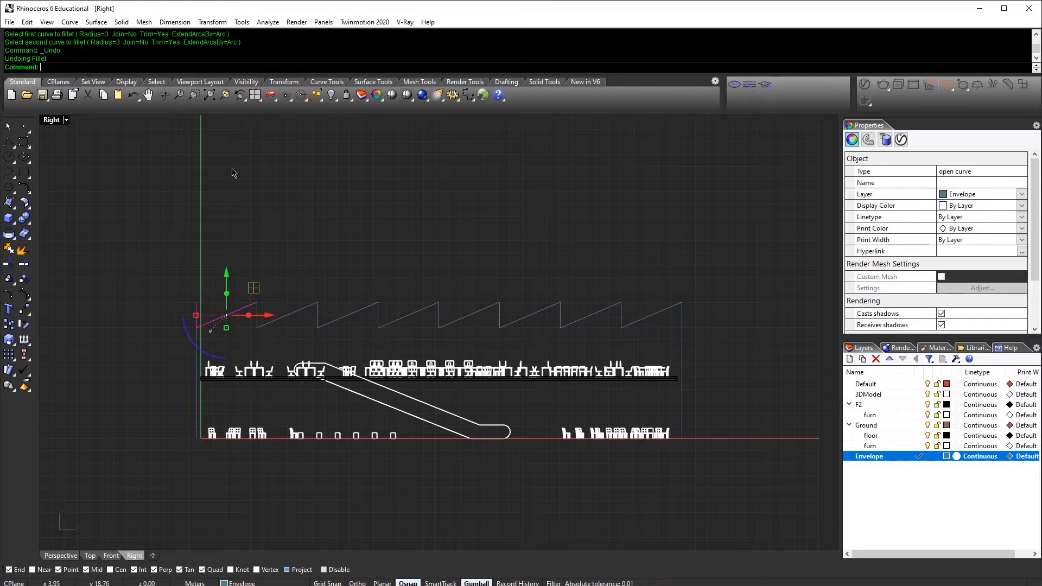
key("Escape")
Step: Fillet the origin-side wall line with the adjoining roof slope at radius 0 to form a sharp corner
type("F")
key("Return")
left_click(93, 68)
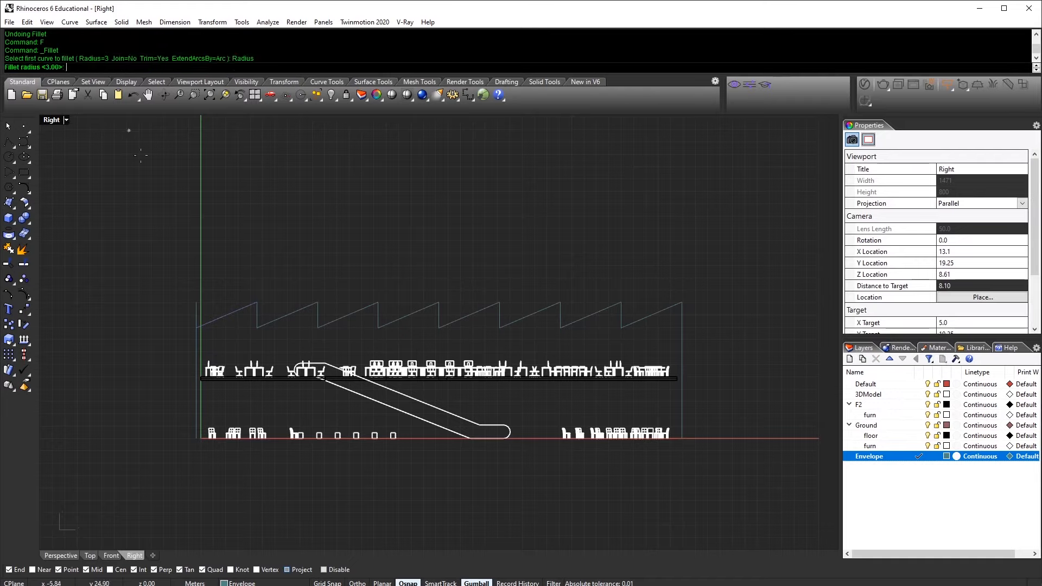
type("0")
key("Return")
left_click(197, 346)
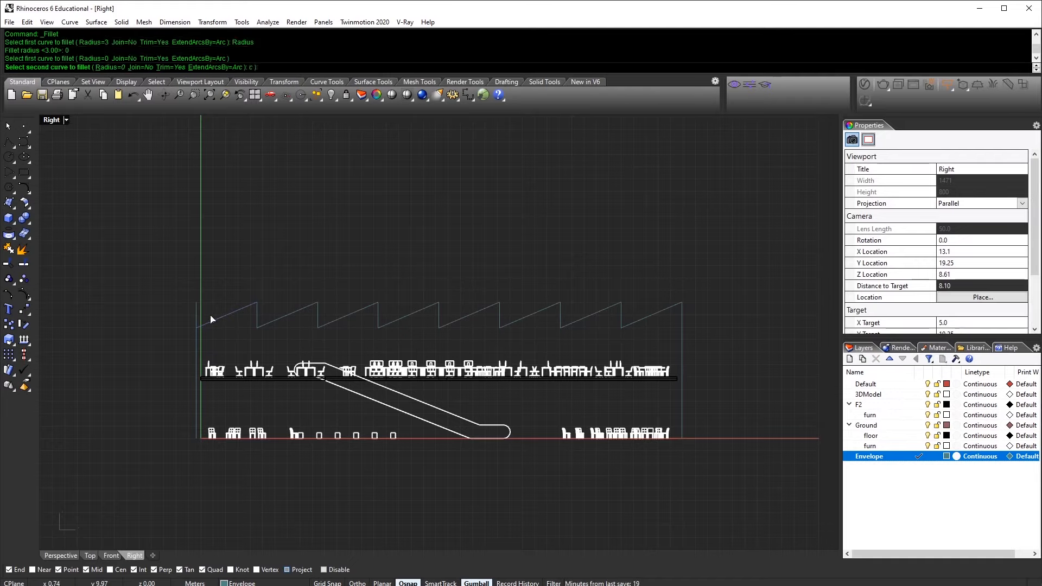
left_click(213, 320)
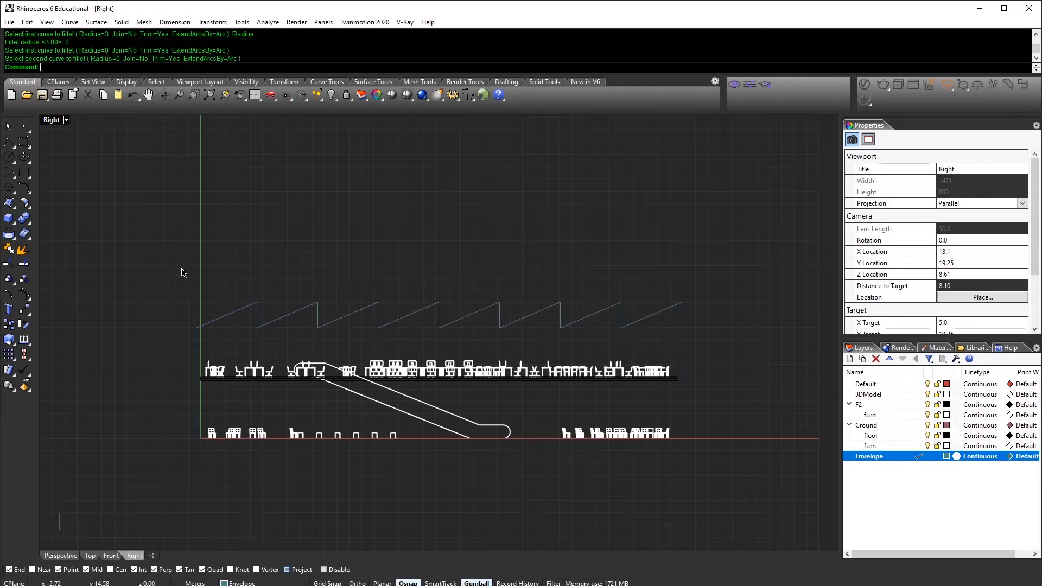
Step: Join the wall lines and all the sawtooth roof segments into one envelope outline
left_click_drag(729, 269, 168, 347)
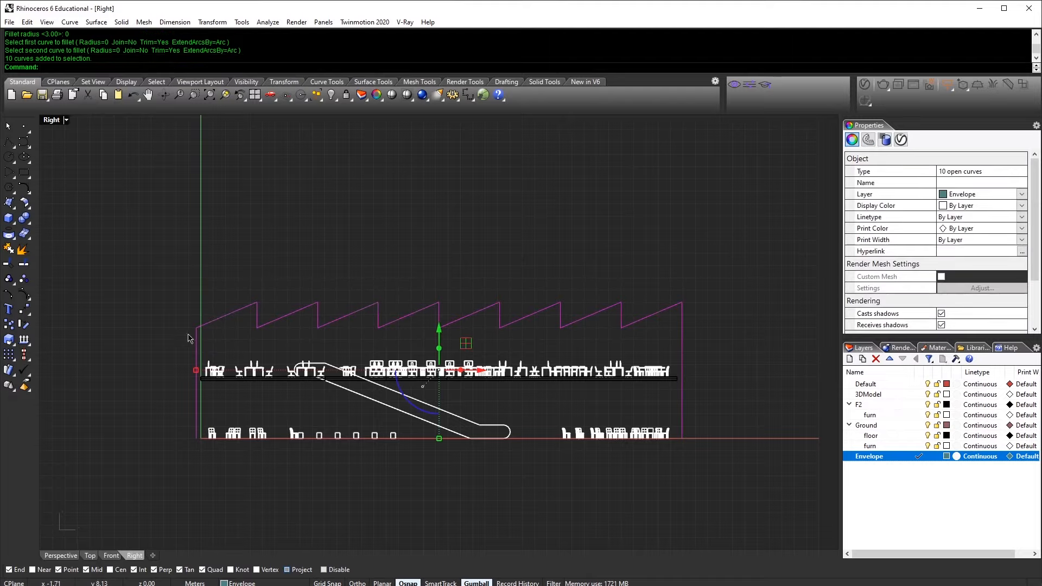
type("J")
key("Return")
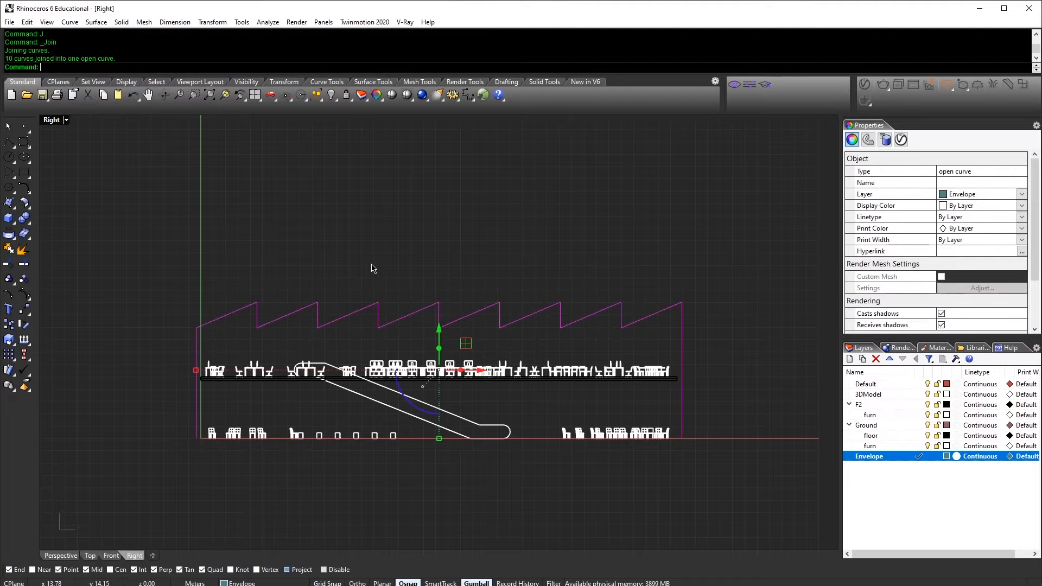
Step: Extrude the envelope outline 10 m across the building's width to the floor rectangle's opposite corner, in the perspective view
left_click_drag(509, 316, 452, 276)
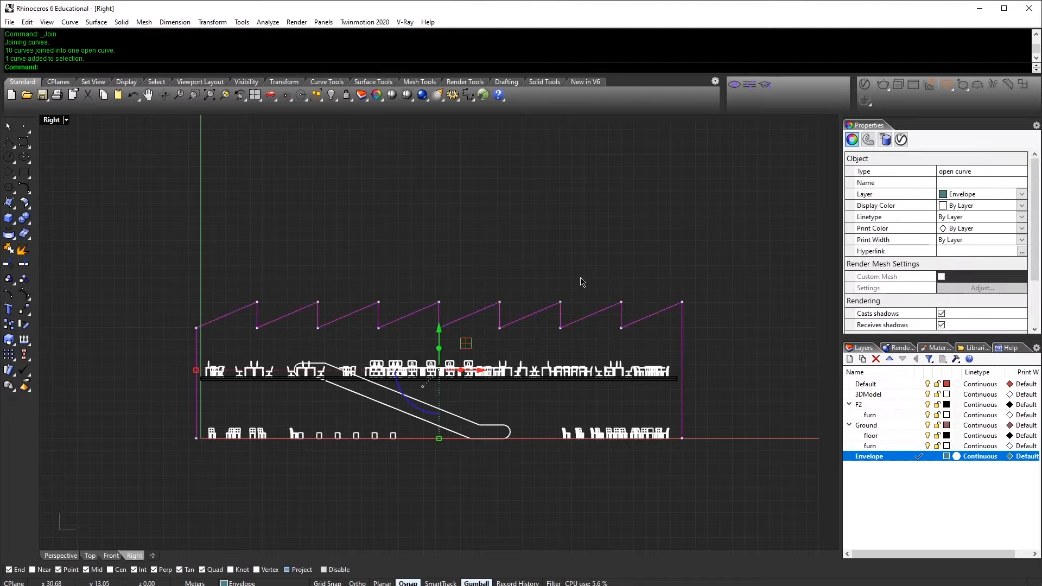
key("ctrl+m")
right_click_drag(693, 211, 637, 284)
key("ctrl+m")
scroll(569, 368, "down", 2)
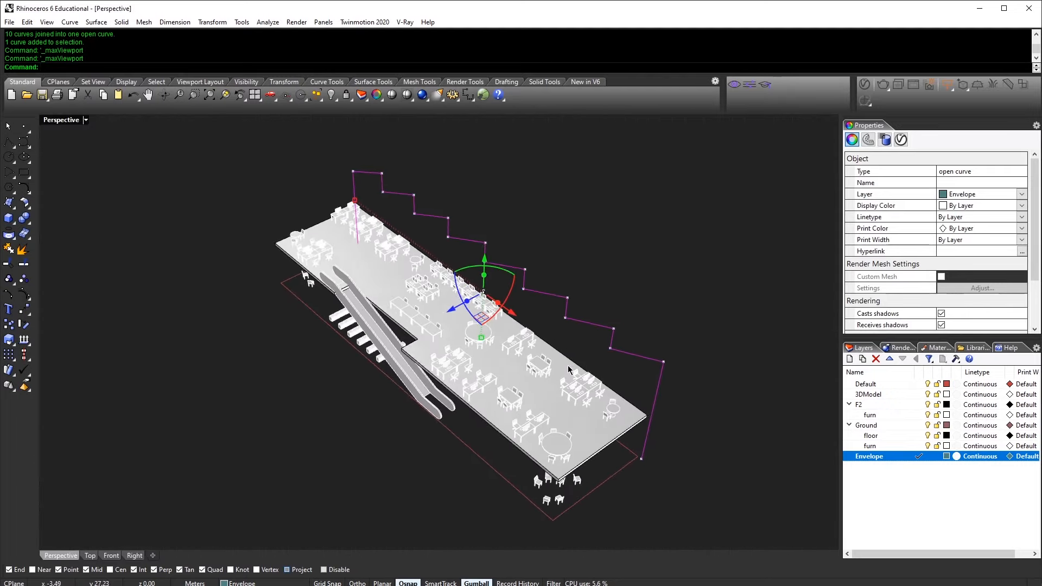
right_click_drag(489, 426, 515, 384, "shift")
right_click_drag(582, 408, 629, 433)
type("tr")
key("Return")
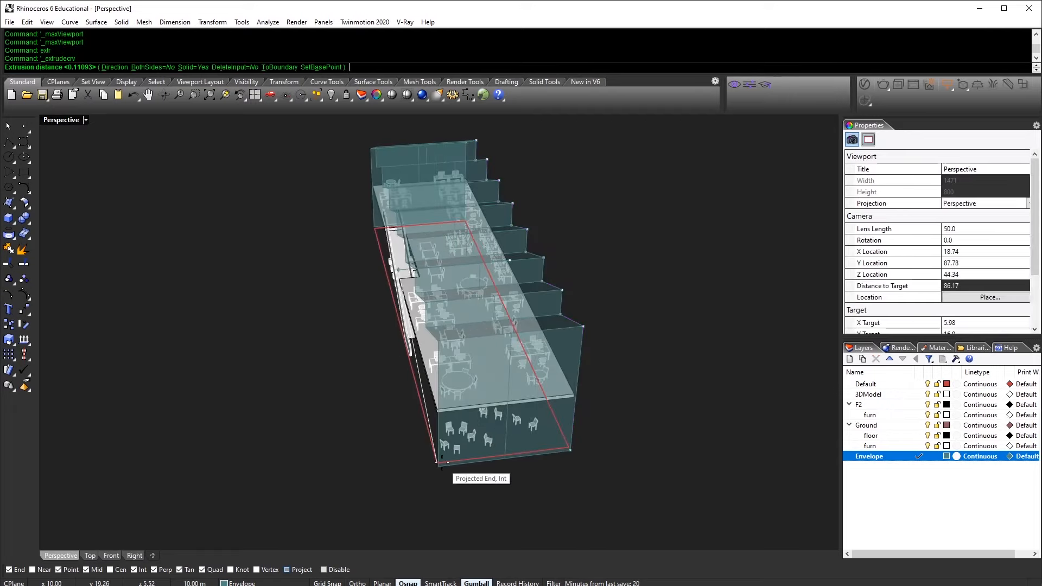
left_click(444, 488)
right_click_drag(444, 487, 486, 445)
key("Escape")
Step: Close the open envelope outline along the ground with CloseCrv
right_click_drag(468, 295, 453, 326)
left_click(312, 364)
left_click(359, 392)
right_click_drag(409, 374, 487, 369)
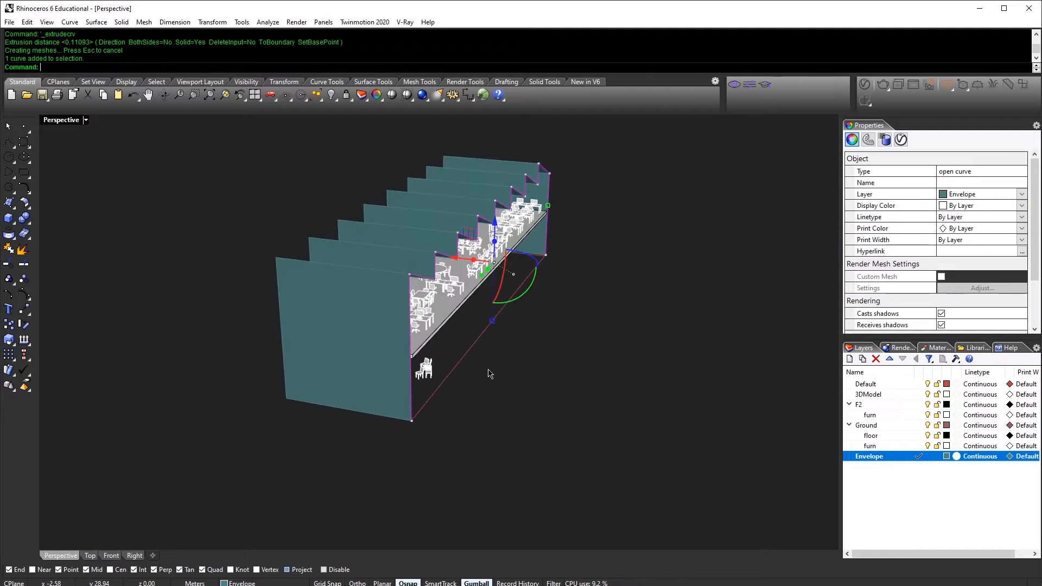
key("Return")
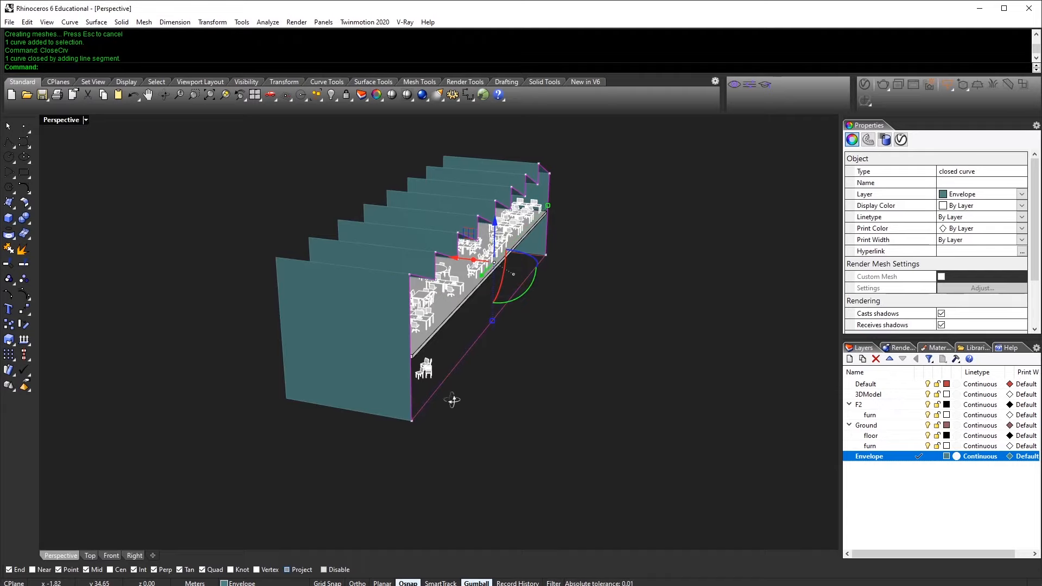
Step: Fill the closed envelope outline with a planar surface as the long side wall, and delete the outline curve
right_click_drag(452, 400, 327, 448)
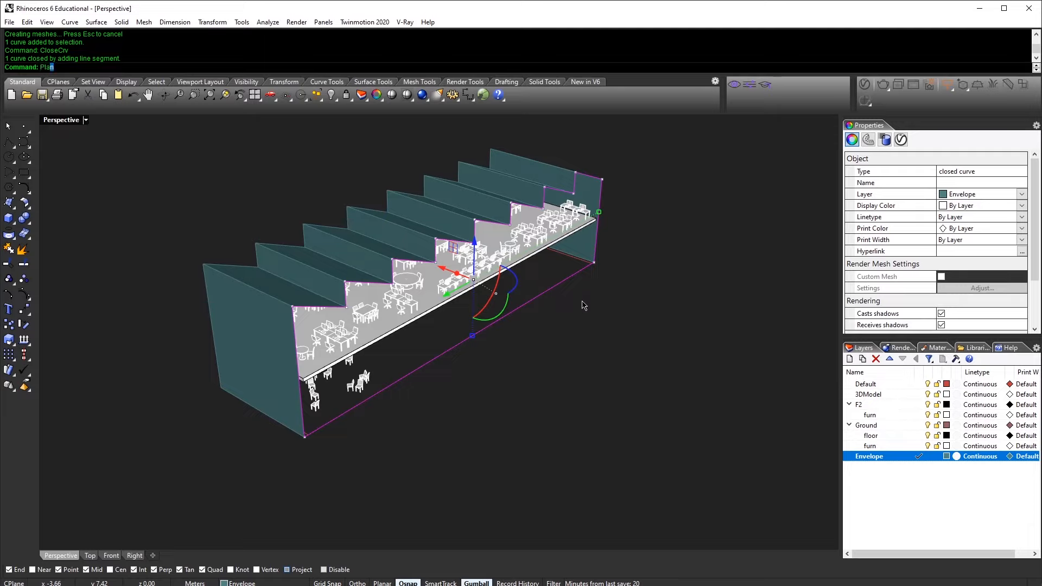
type("PlanarSrf")
key("Return")
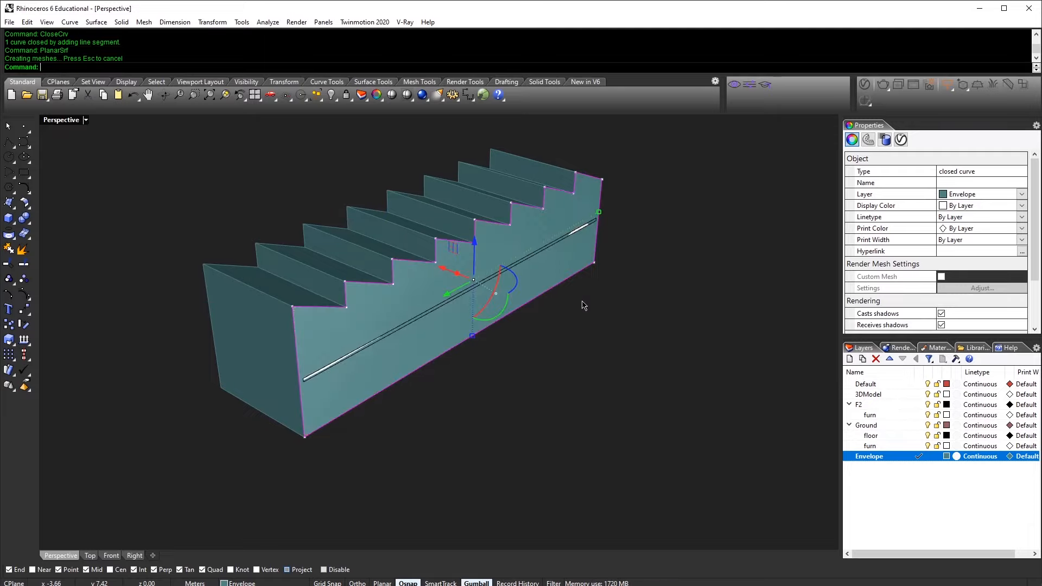
type("d")
key("Return")
scroll(354, 413, "up", 5)
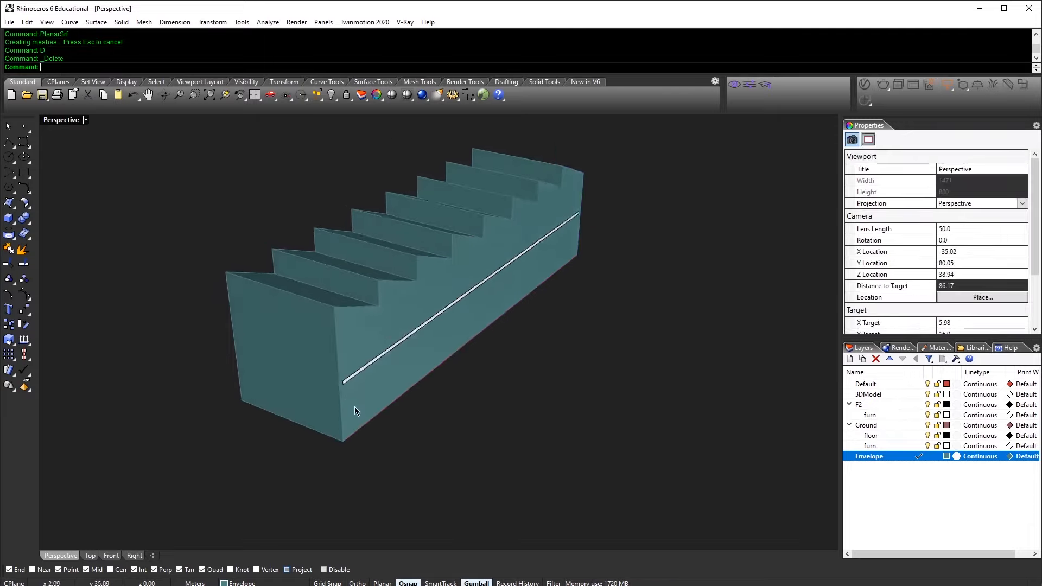
Step: Mirror the long side wall surface to the opposite side about the midpoint of the end wall's base edge, keeping the original
left_click(354, 409)
left_click(327, 316, "shift")
left_click_drag(557, 203, 561, 204)
left_click(390, 413)
scroll(380, 417, "down", 3)
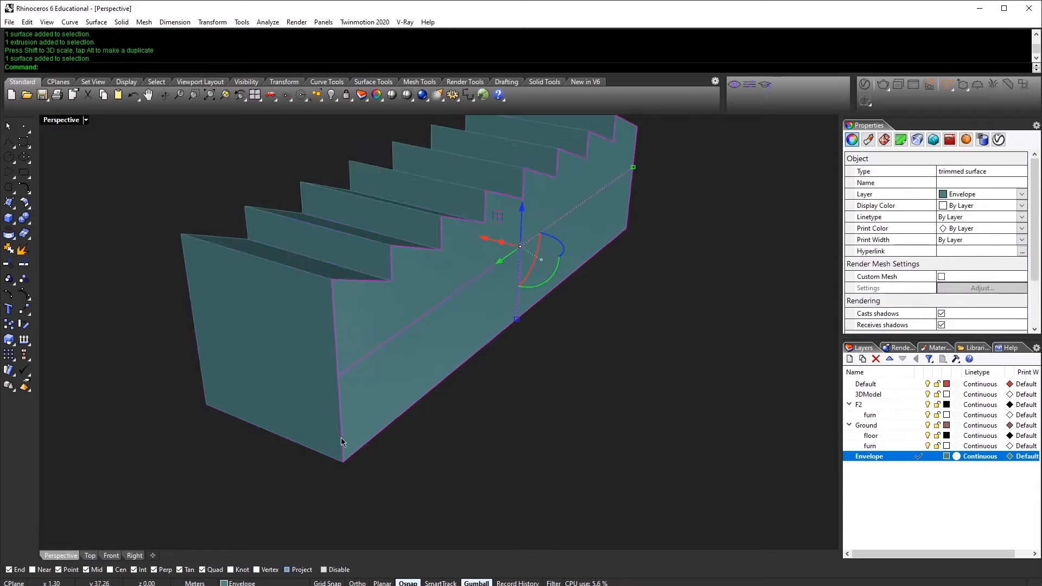
right_click_drag(340, 438, 378, 412, "shift")
type("MI")
key("Return")
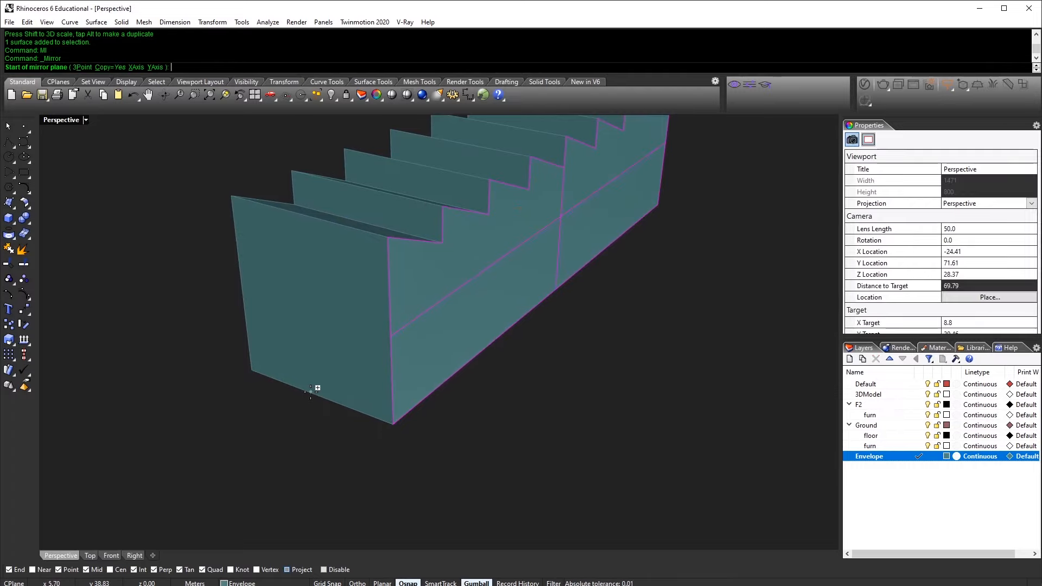
left_click(316, 395)
key("Escape")
key("Return")
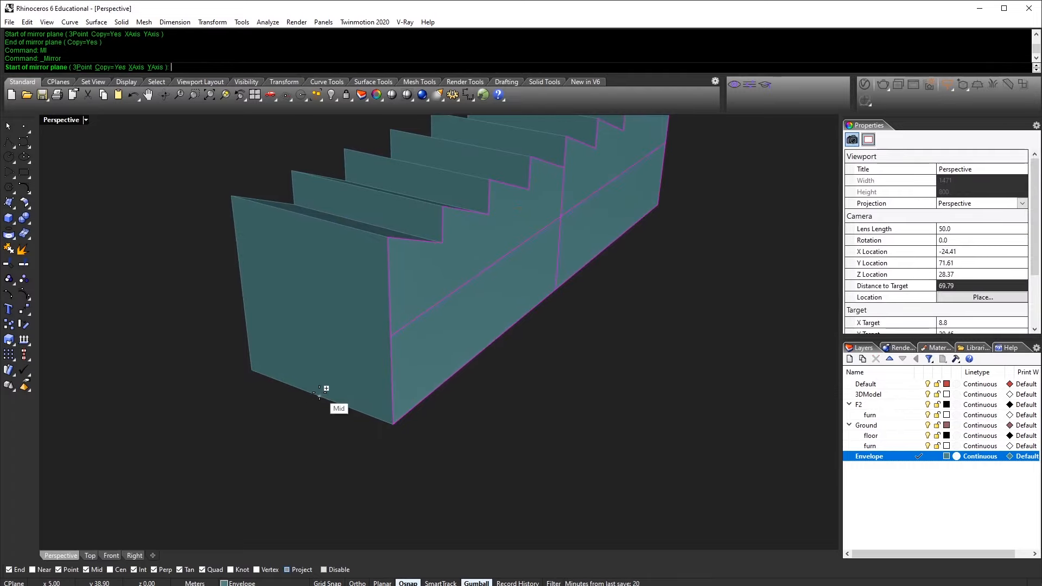
left_click(319, 392)
left_click(241, 455)
key("Escape")
Step: Explode the extruded roof-and-end-wall shell into separate surfaces and add both long side walls to the selection
right_click_drag(272, 431, 525, 344)
left_click(535, 343)
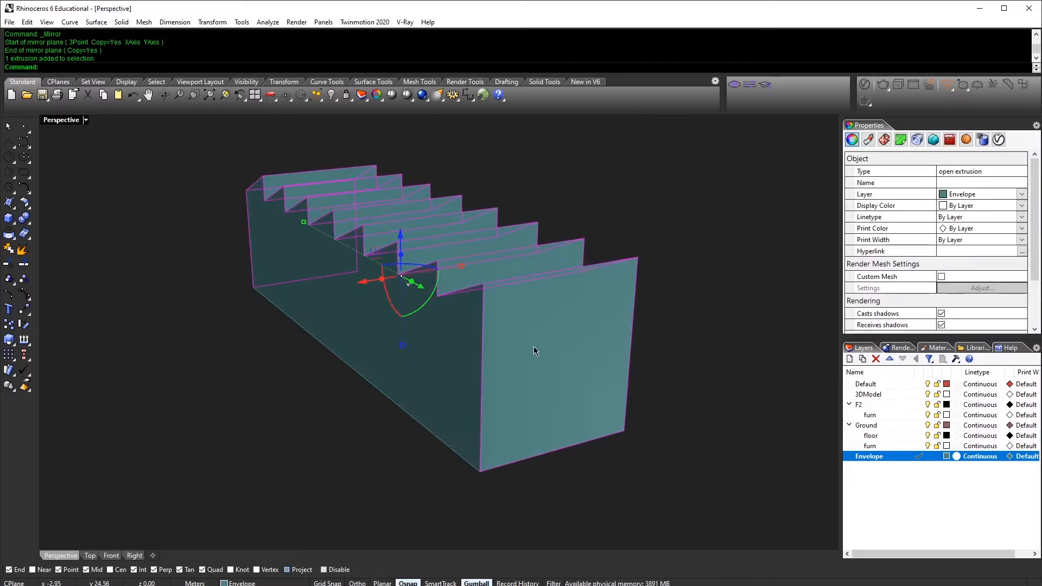
type("EX")
key("Return")
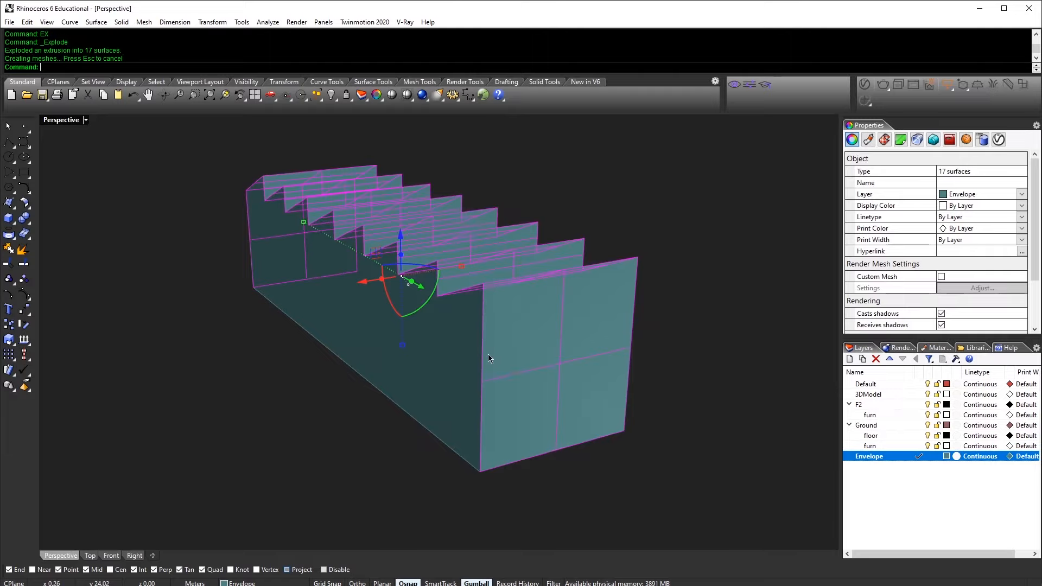
right_click_drag(456, 338, 470, 337)
left_click(469, 336, "shift")
right_click_drag(644, 314, 666, 404)
left_click(483, 305, "shift")
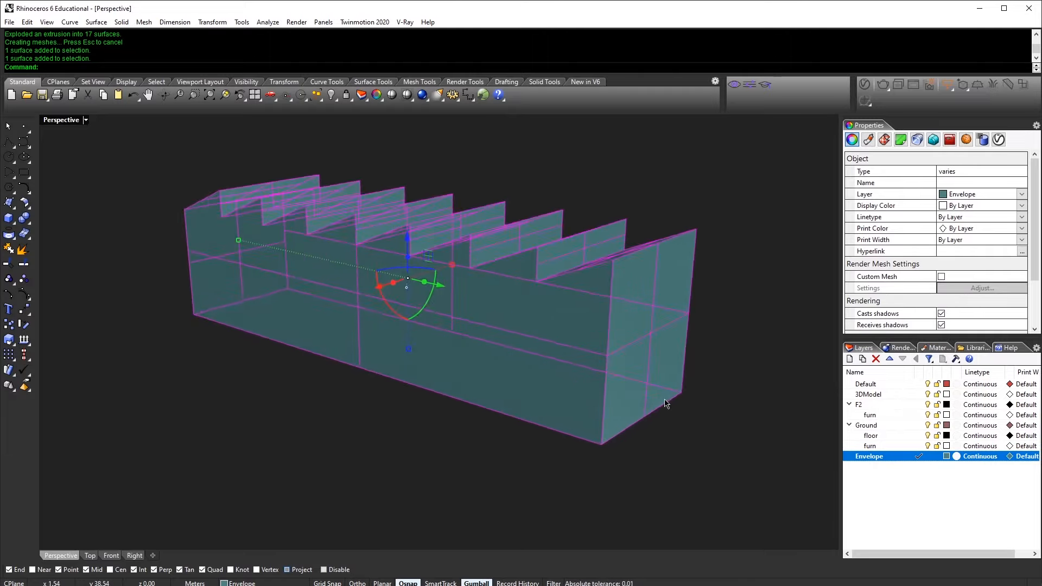
type("EXTrudeSrf")
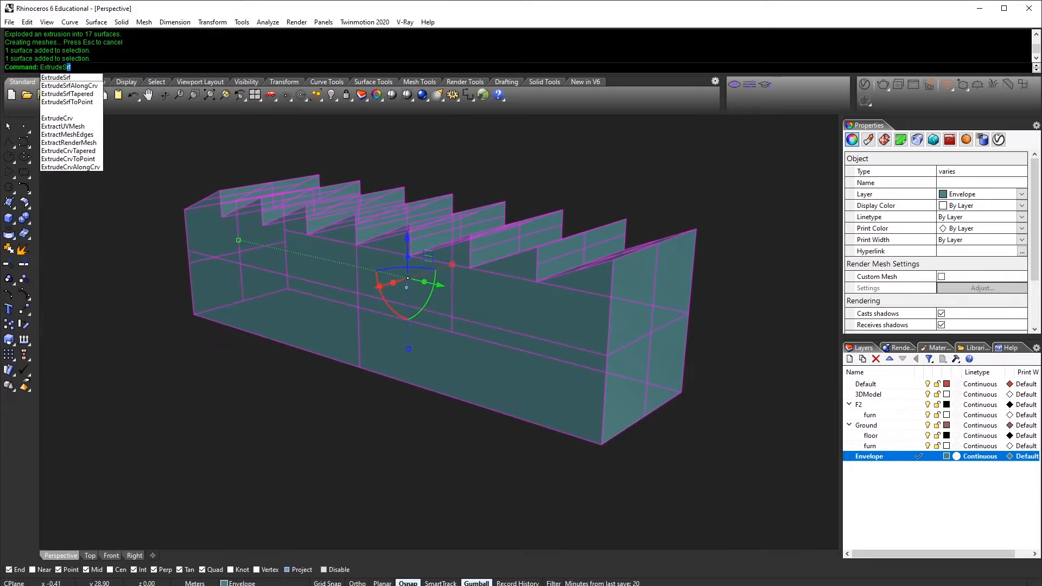
key("Return")
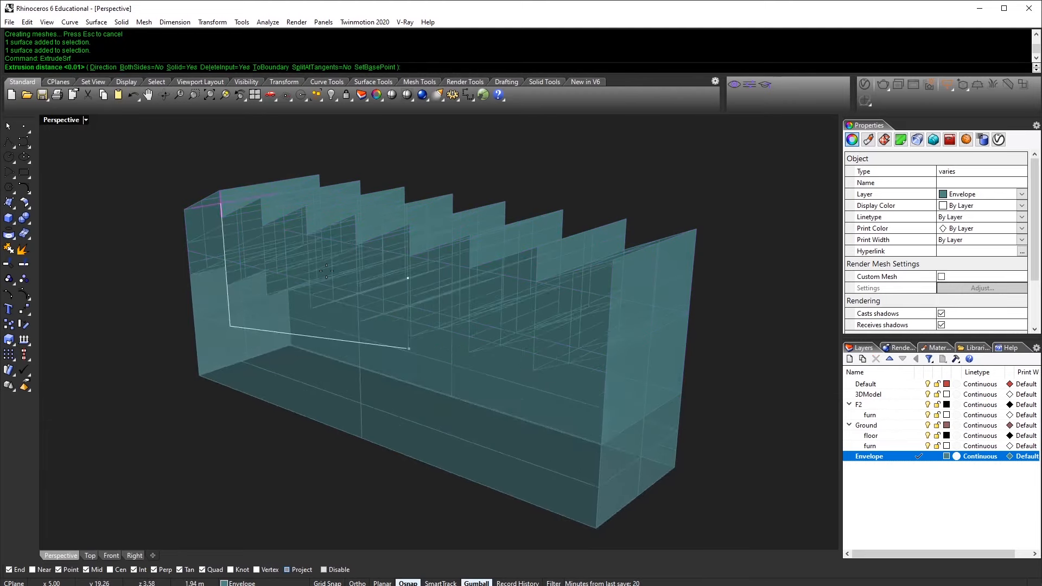
left_click(296, 310)
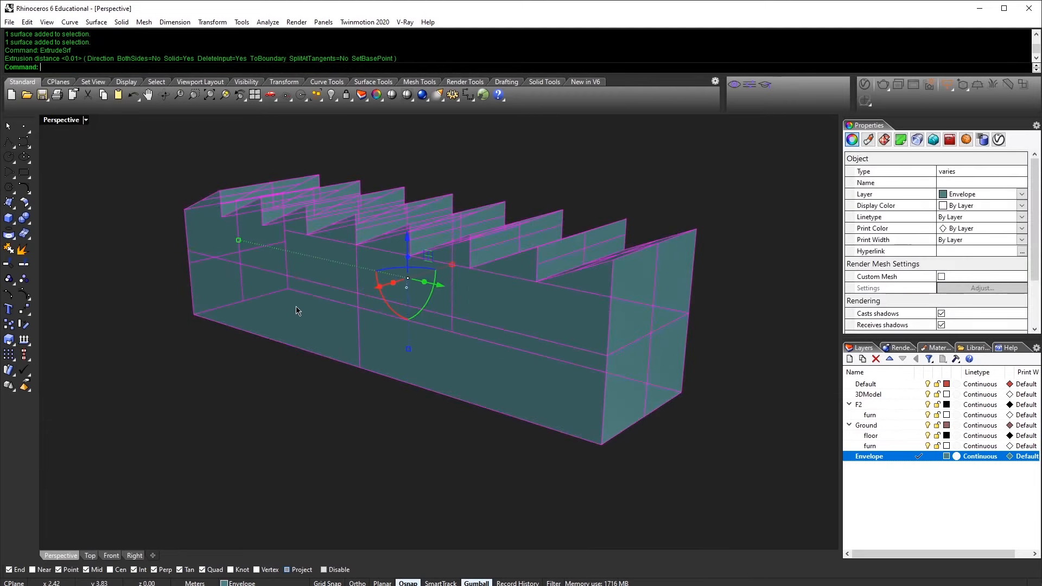
Step: Offset all selected envelope surfaces into solids with OffsetSrf at a distance of 20 cm
type("E")
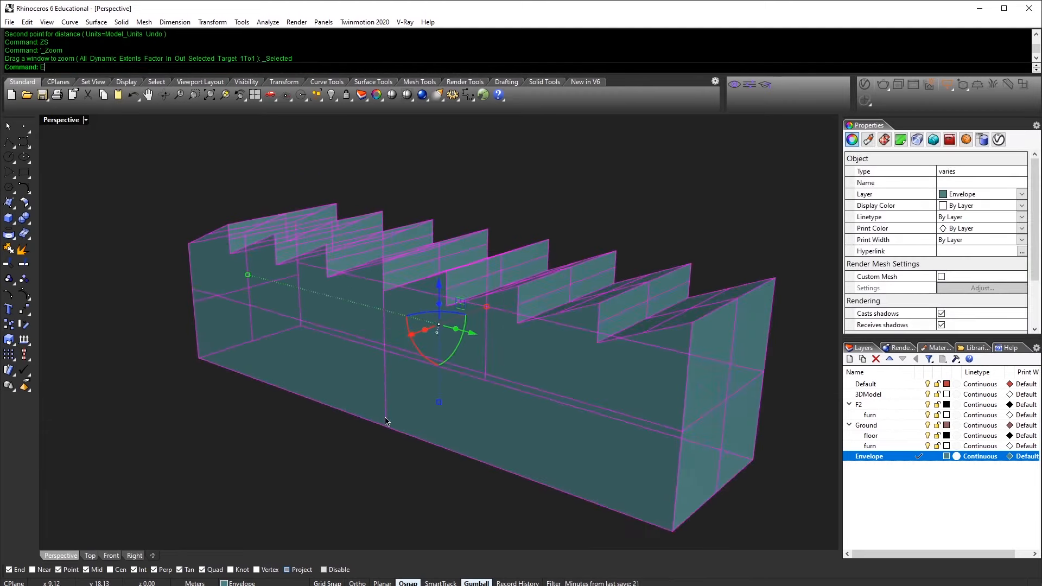
type("ffsetSrf")
key("Return")
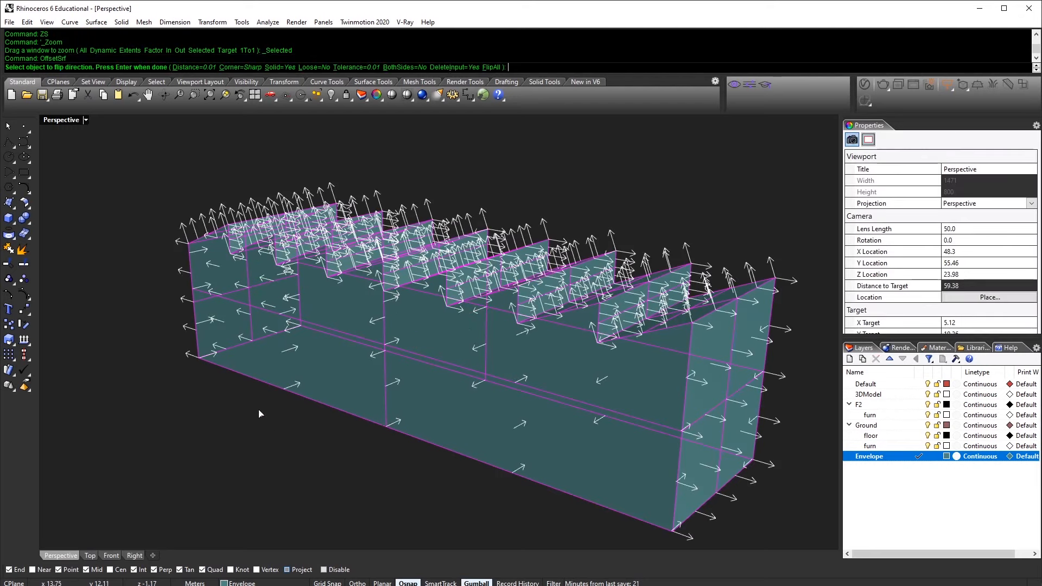
left_click(194, 68)
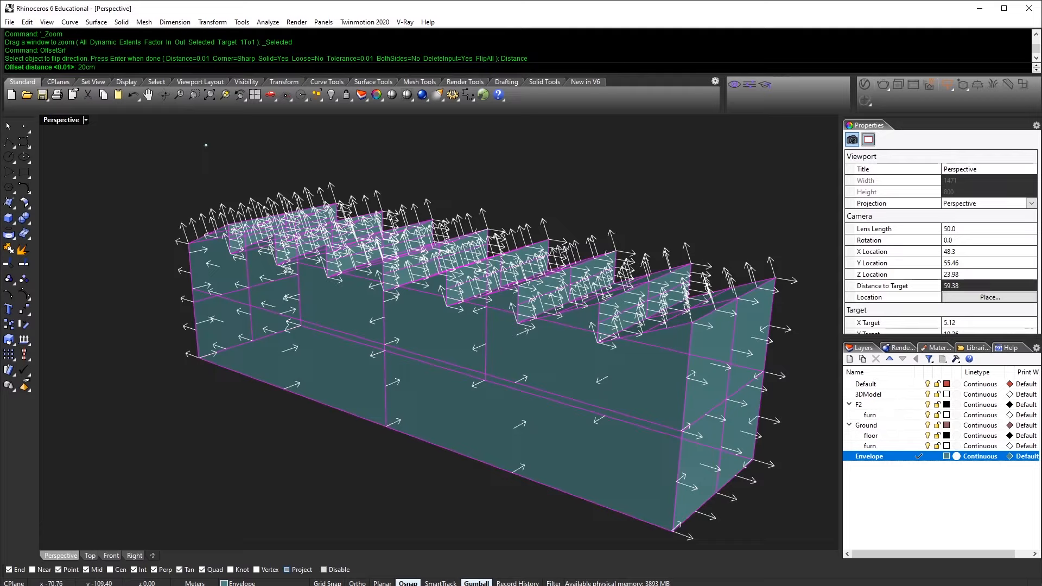
key("Return")
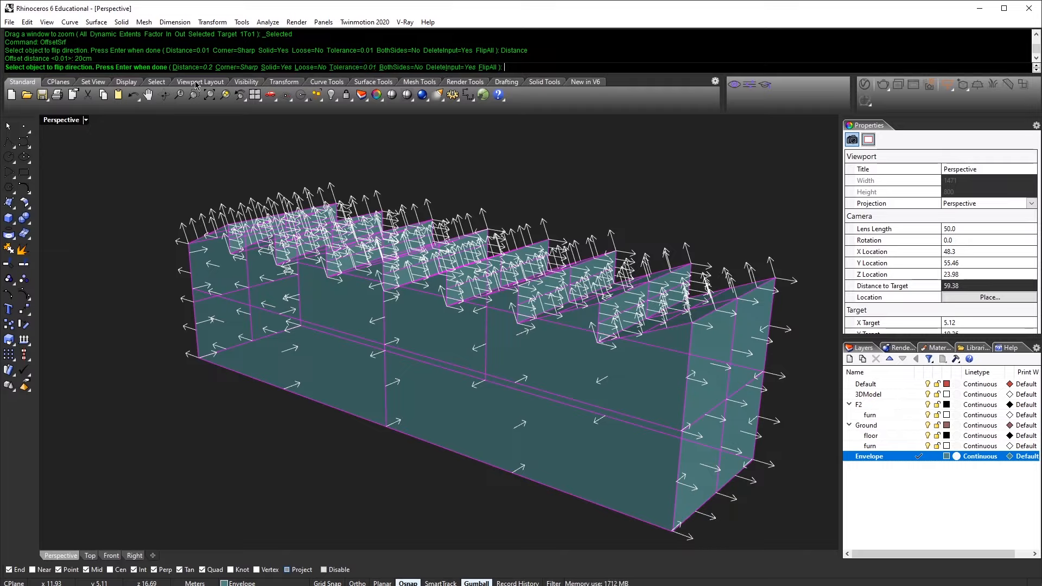
key("Return")
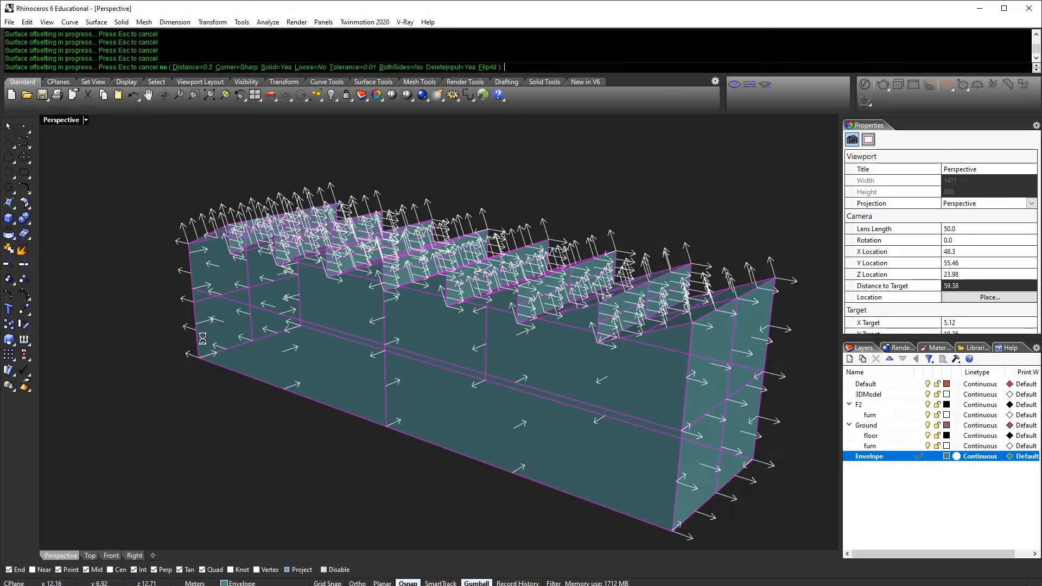
key("Escape")
Step: Move the long side wall solid on the lower-X side outward by -0.2 m along the X axis
scroll(613, 330, "up", 5)
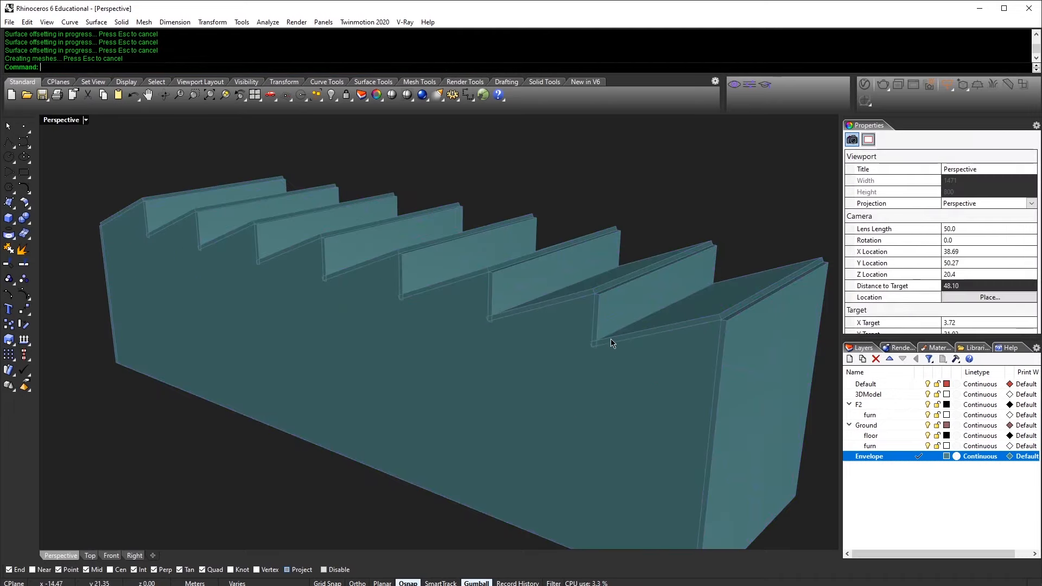
left_click(634, 328)
right_click_drag(635, 327, 432, 346)
key("Escape")
left_click(432, 347)
scroll(428, 345, "down", 5)
right_click_drag(328, 355, 344, 333, "shift")
scroll(524, 331, "up", 5)
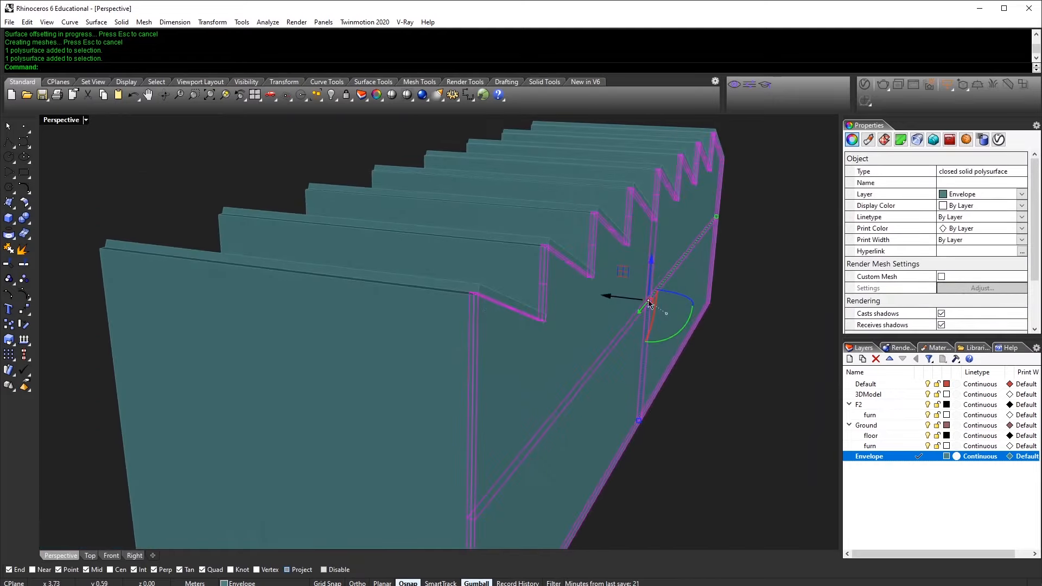
left_click(623, 301)
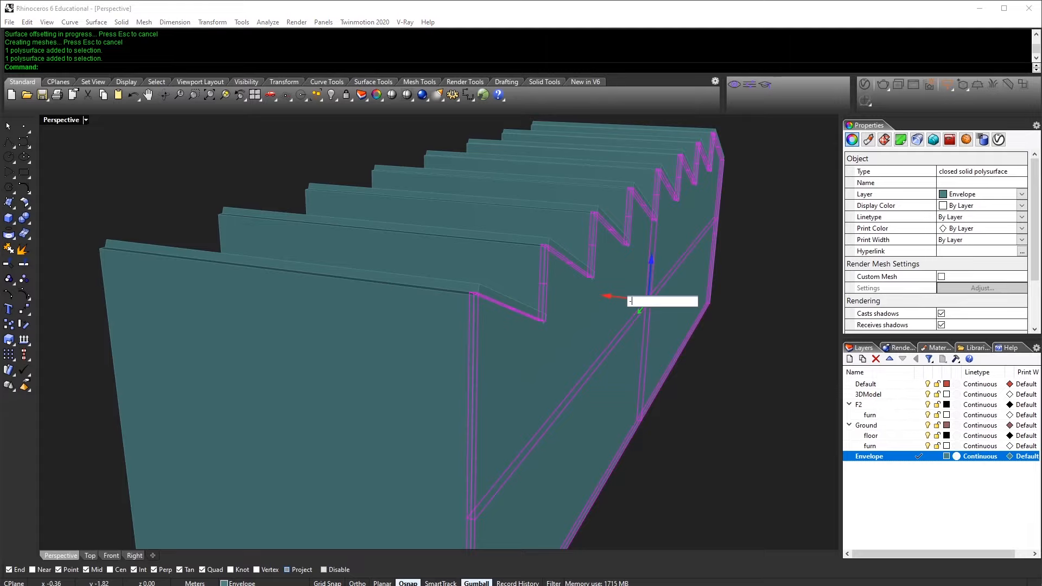
type("-.2")
key("Return")
key("Escape")
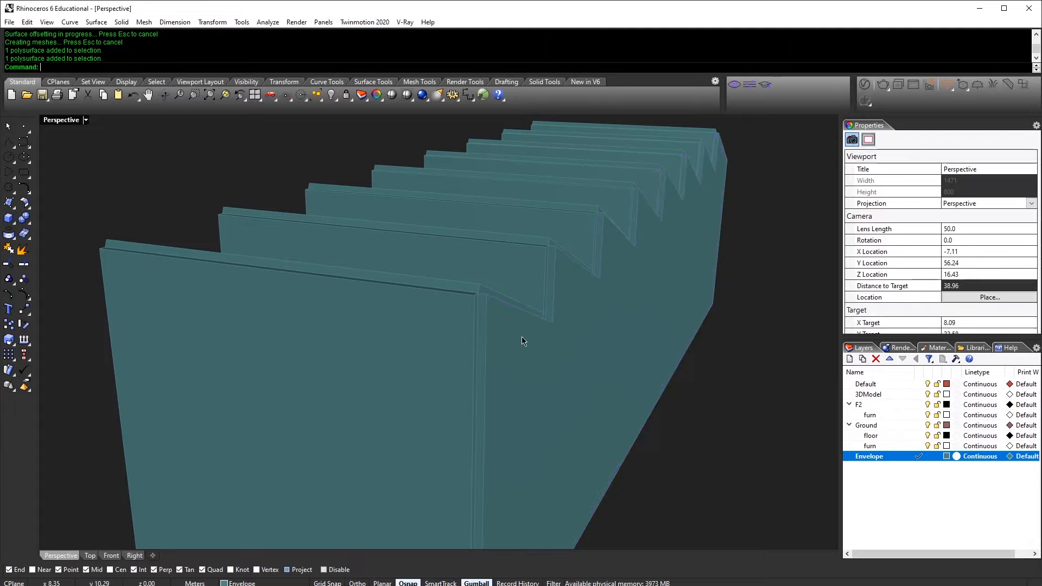
Step: Move the opposite long side wall solid outward by 0.2 m along the X axis
right_click_drag(500, 322, 488, 340)
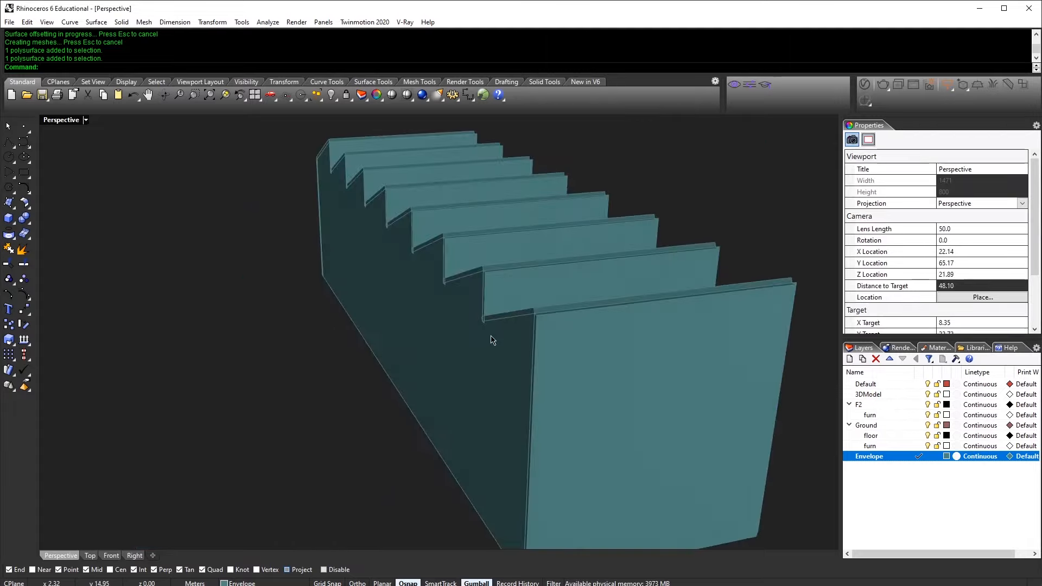
left_click(483, 343)
left_click(356, 292)
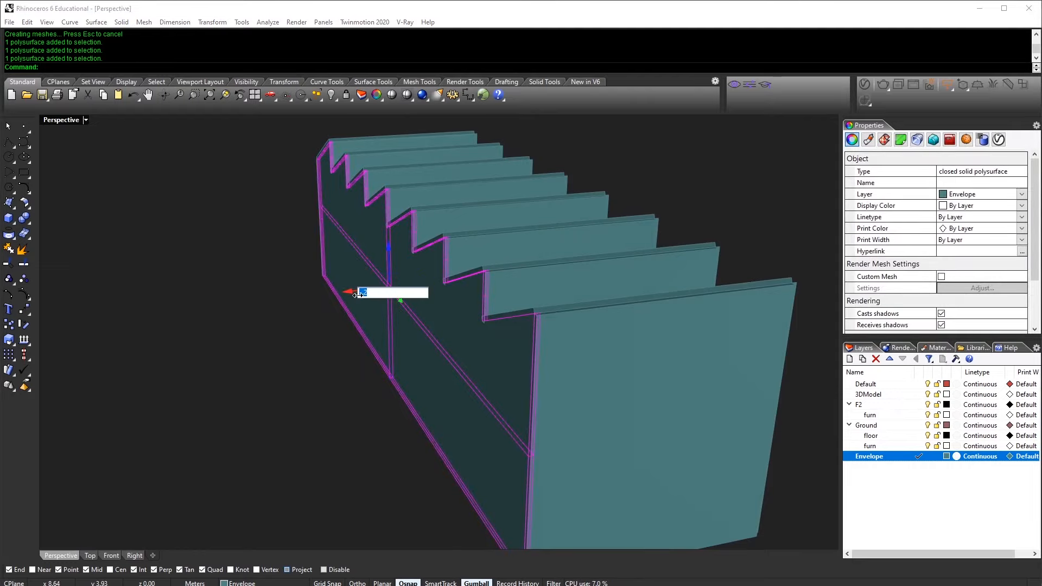
type(".2")
key("Return")
left_click(279, 339)
right_click_drag(302, 281, 496, 361)
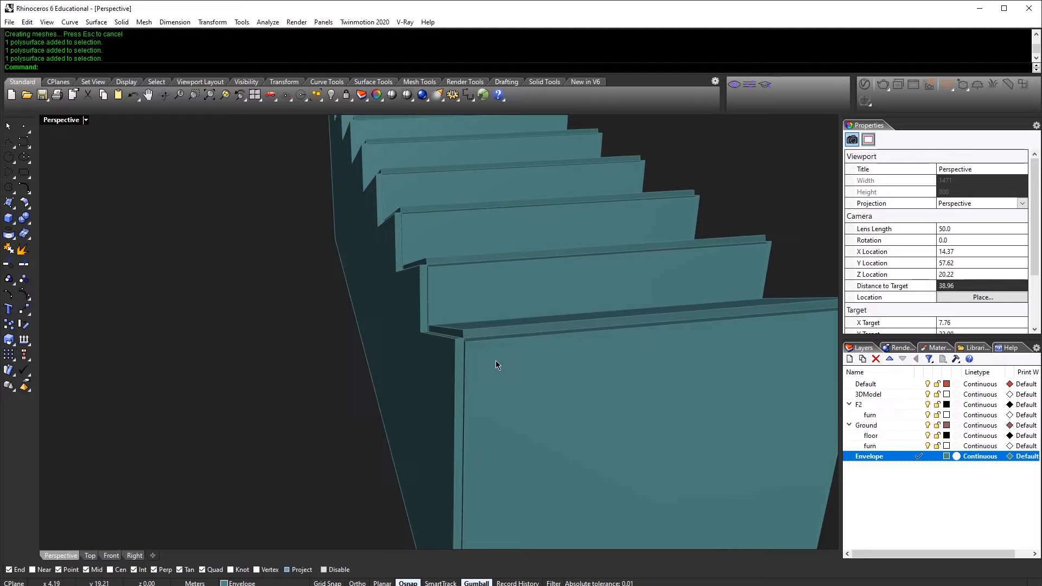
left_click(466, 331)
left_click(466, 297)
left_click(464, 252)
scroll(465, 248, "down", 8)
right_click_drag(465, 249, 460, 293)
key("Escape")
Step: Select everything, remove the walls, floors and furniture from the selection, and move the sawtooth roof panels down flush with the side walls' upper edges
key("ctrl+a")
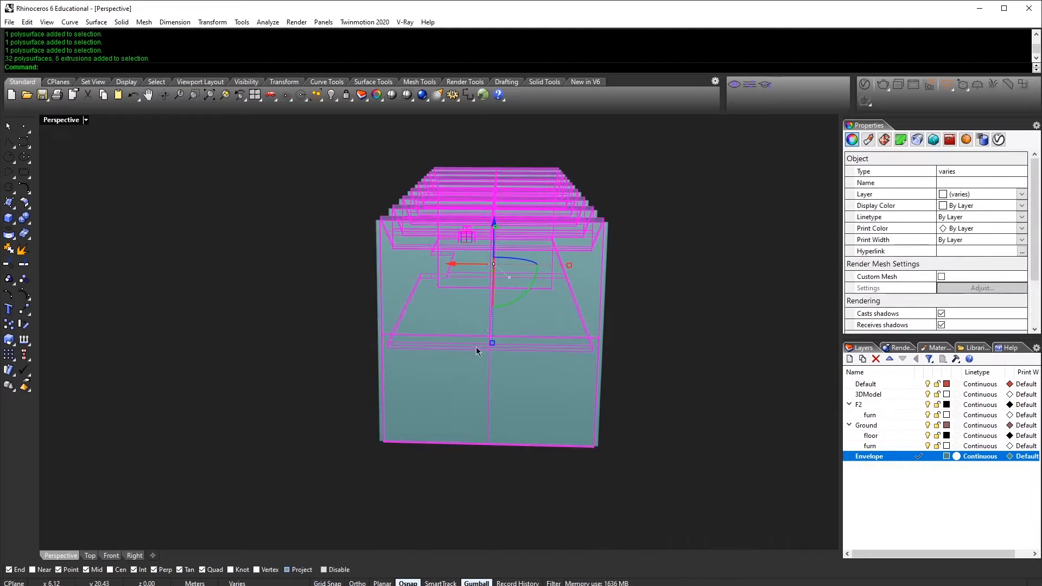
left_click(476, 347, "ctrl")
right_click_drag(476, 347, 268, 302)
left_click(230, 266, "ctrl")
left_click(414, 280, "ctrl")
left_click(247, 242, "ctrl")
left_click(245, 243, "ctrl")
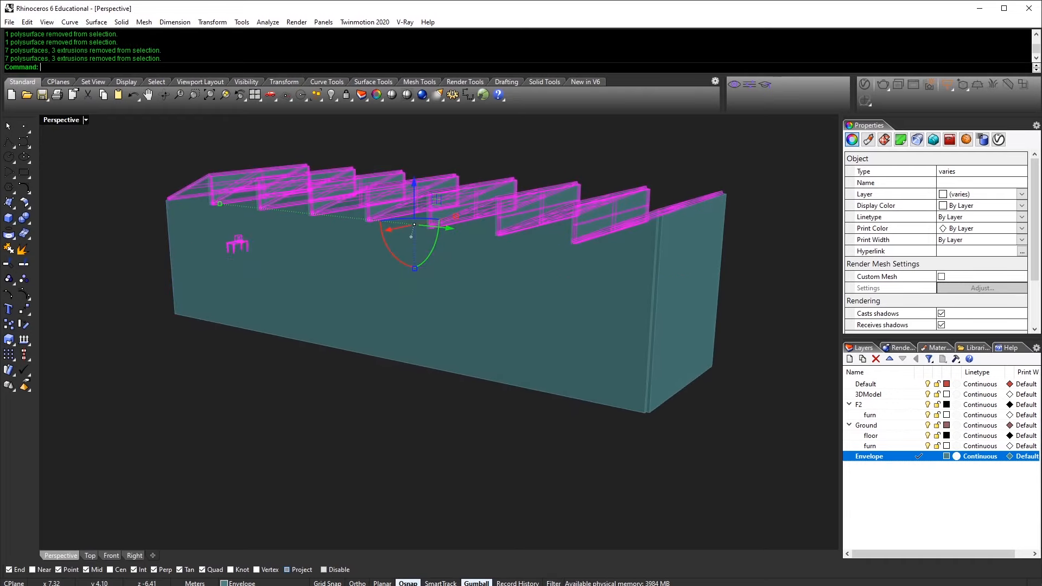
right_click_drag(455, 198, 402, 188)
scroll(405, 190, "up", 4)
left_click_drag(471, 160, 472, 165)
left_click(561, 168)
scroll(456, 226, "up", 2)
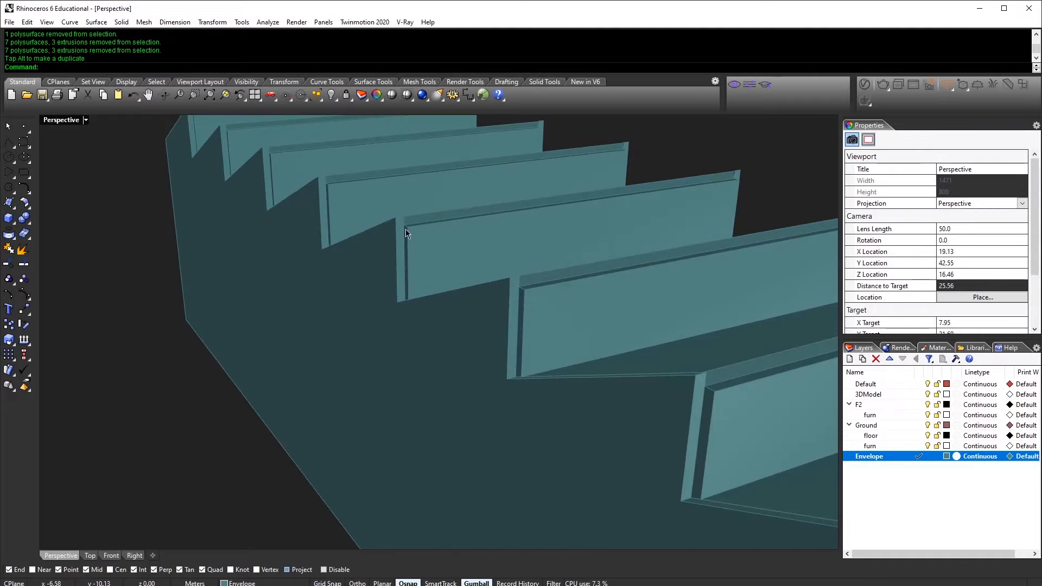
Step: Check the lowered roof panels against the side walls and set the perspective view's display mode to Ghosted
right_click_drag(405, 229, 562, 301)
scroll(521, 296, "down", 5)
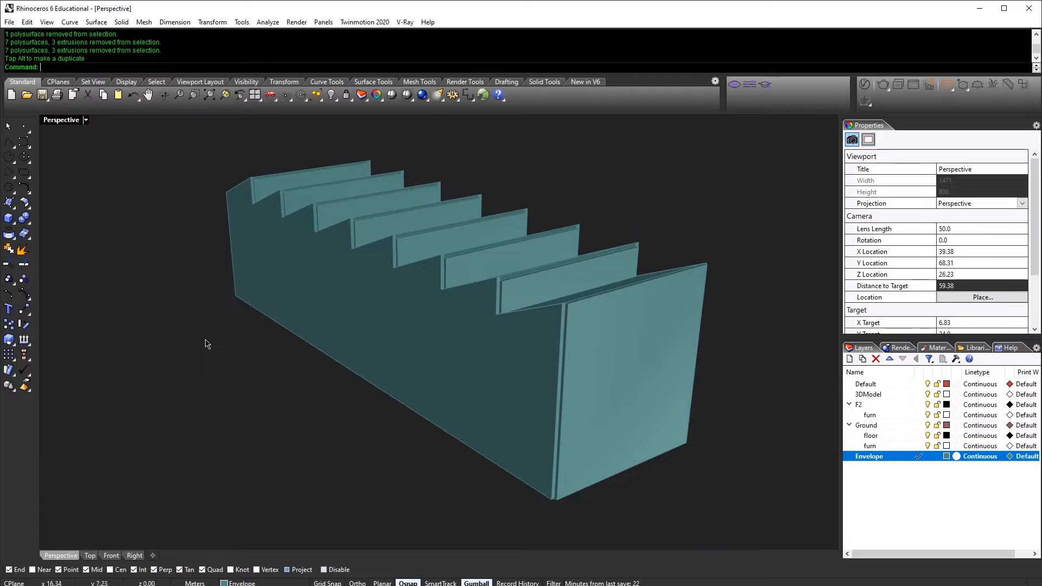
scroll(360, 330, "up", 6)
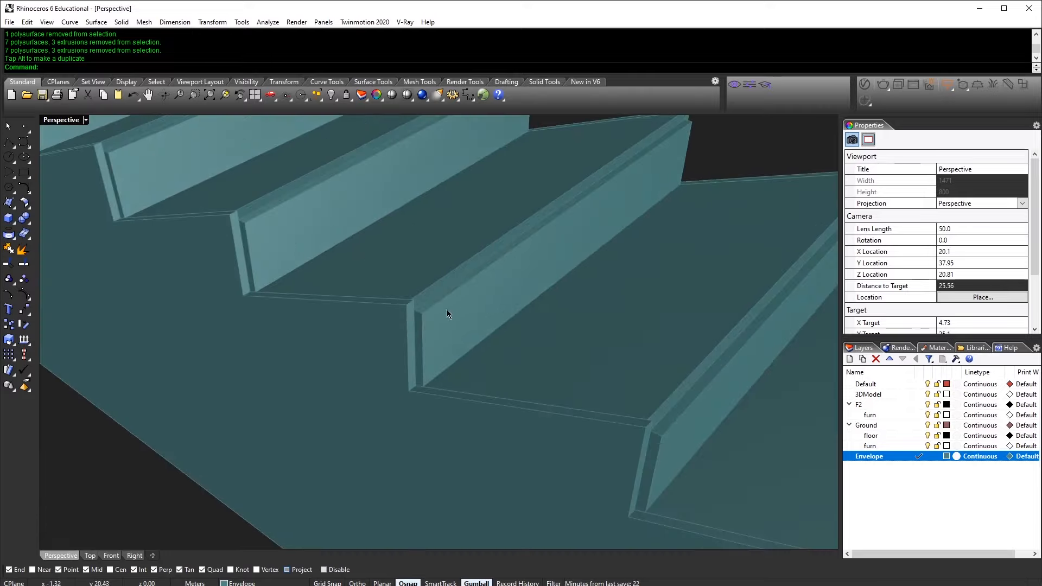
scroll(430, 304, "down", 8)
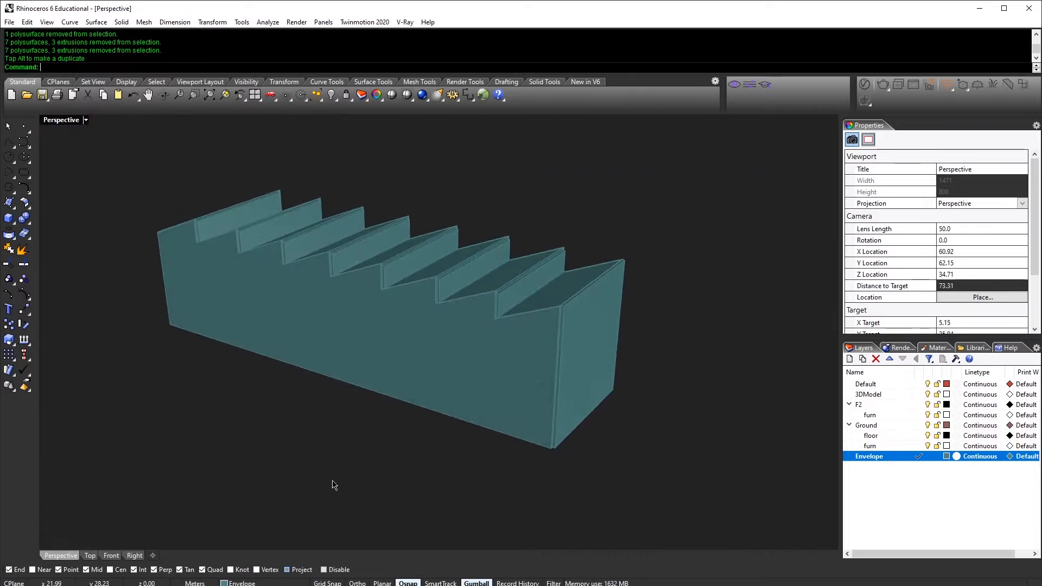
key("ctrl+alt+s")
key("ctrl+alt+w")
key("ctrl+alt+g")
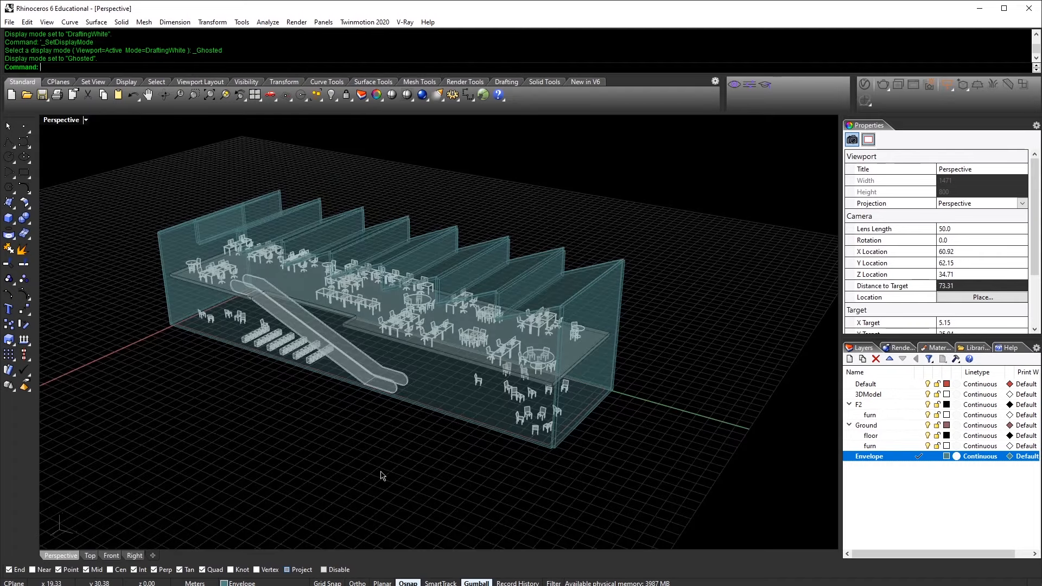
right_click_drag(417, 324, 379, 319)
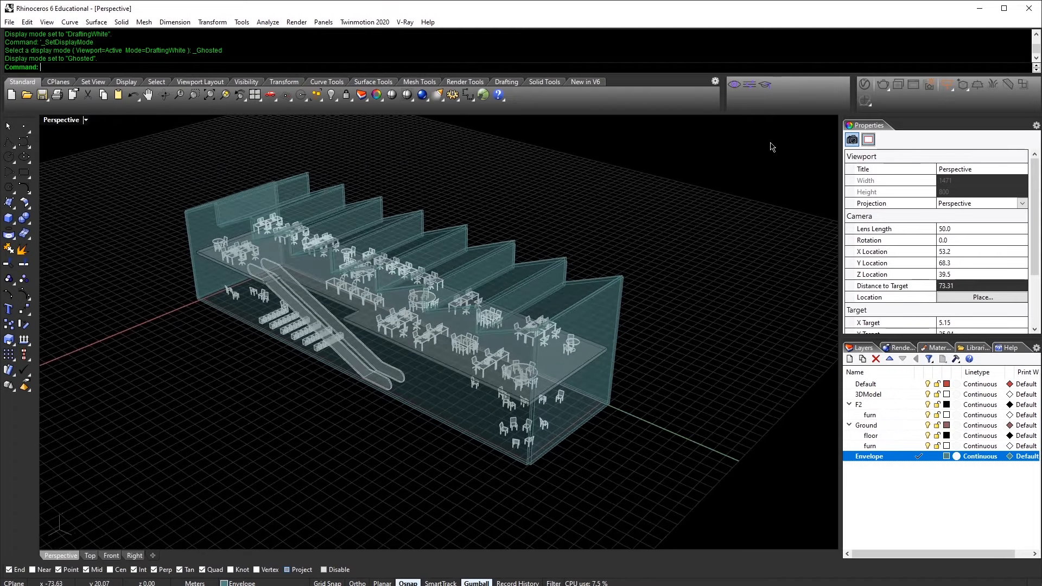
Step: Create a generic V-Ray material named Floor in the V-Ray Asset Editor and lighten its diffuse color to light grey
left_click(864, 85)
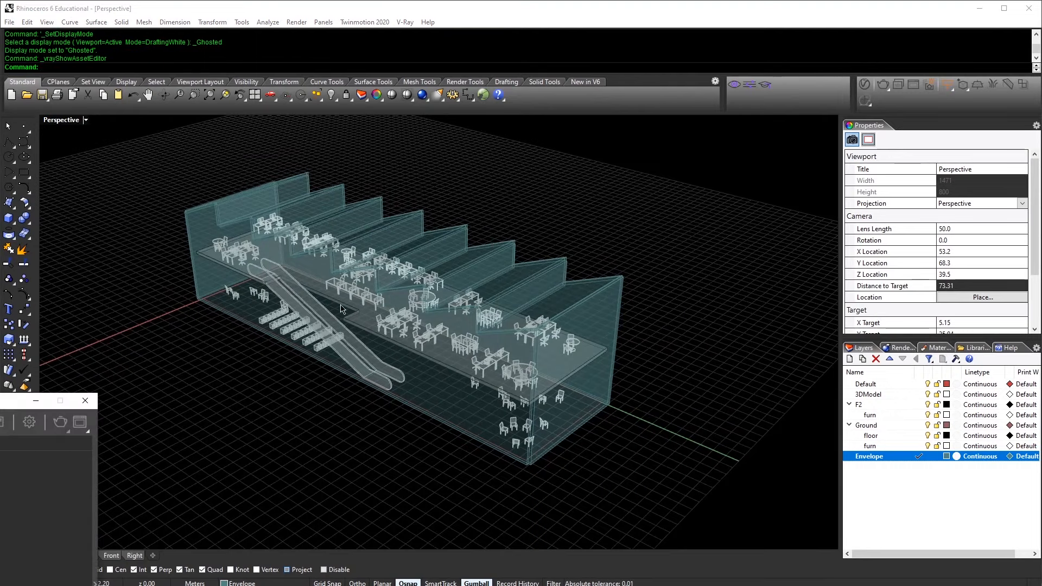
left_click_drag(11, 404, 200, 176)
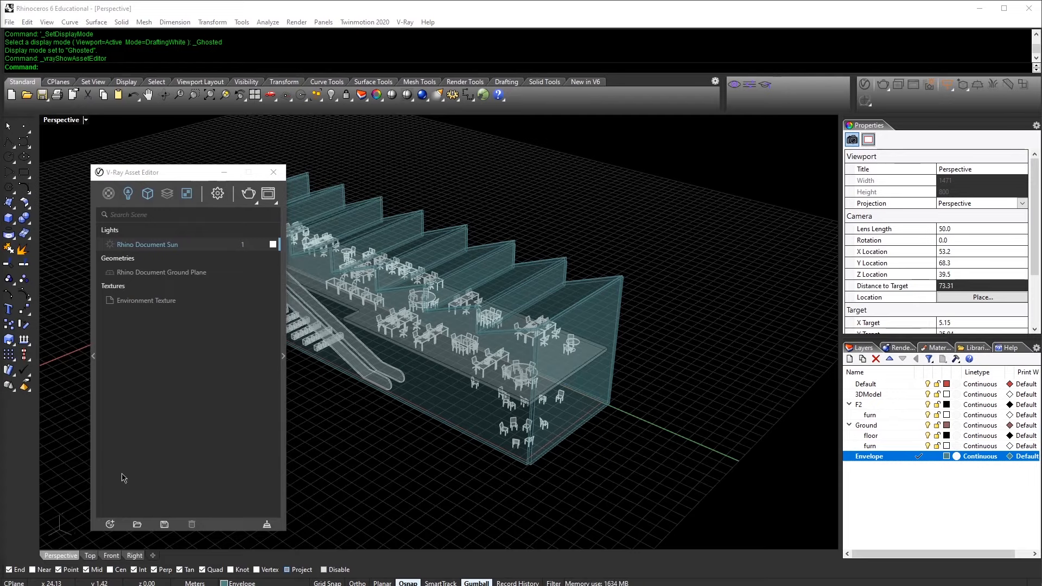
left_click(109, 524)
mouse_move(139, 511)
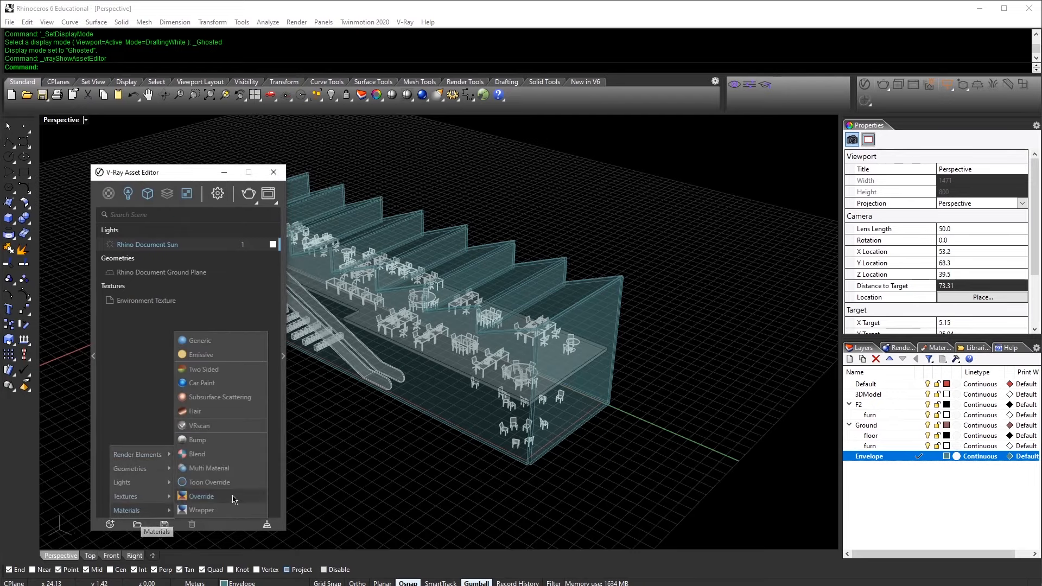
left_click(200, 340)
double_click(189, 248)
type("Floor")
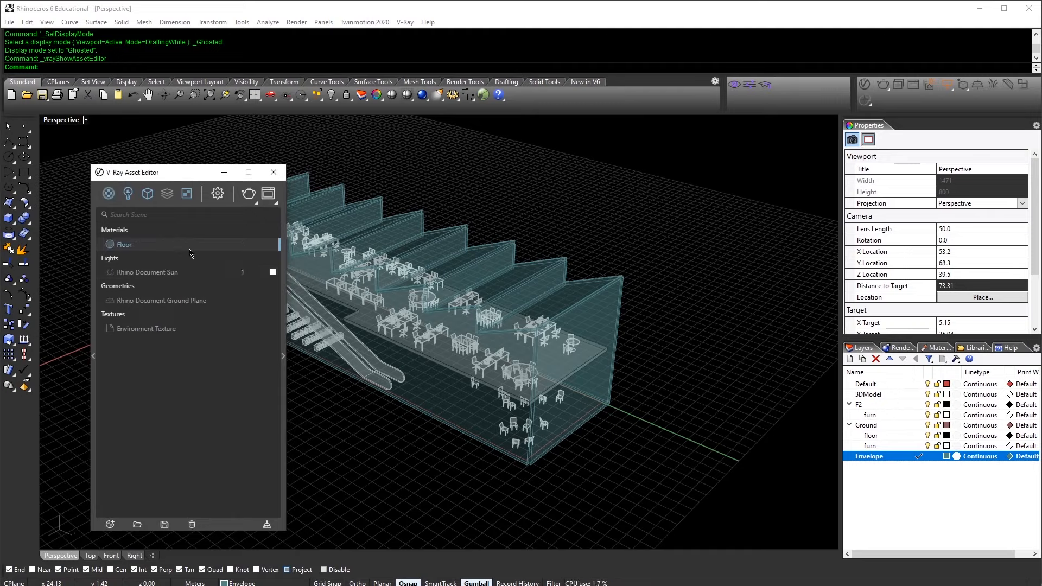
left_click(284, 281)
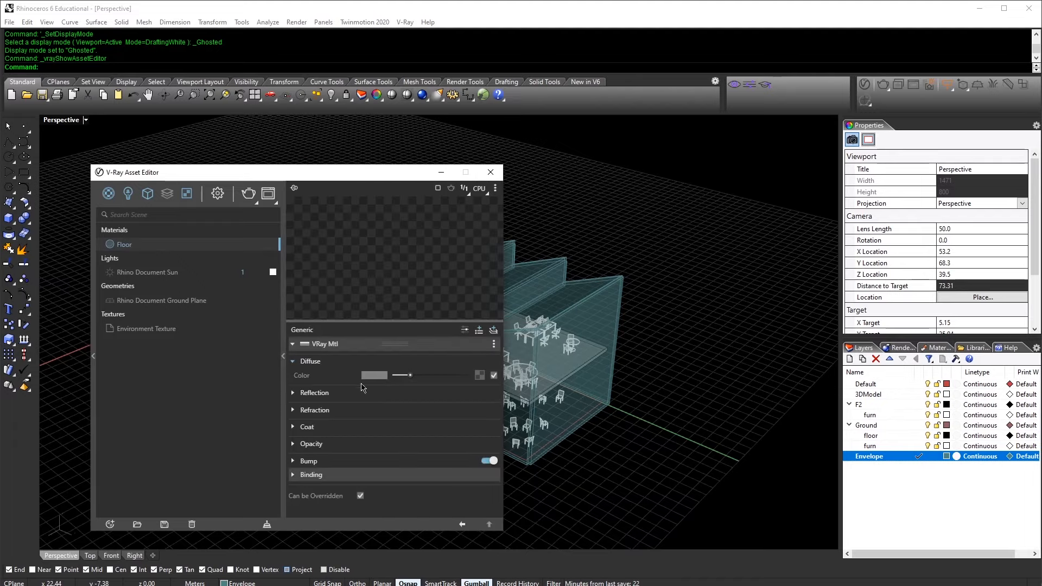
left_click_drag(409, 375, 432, 378)
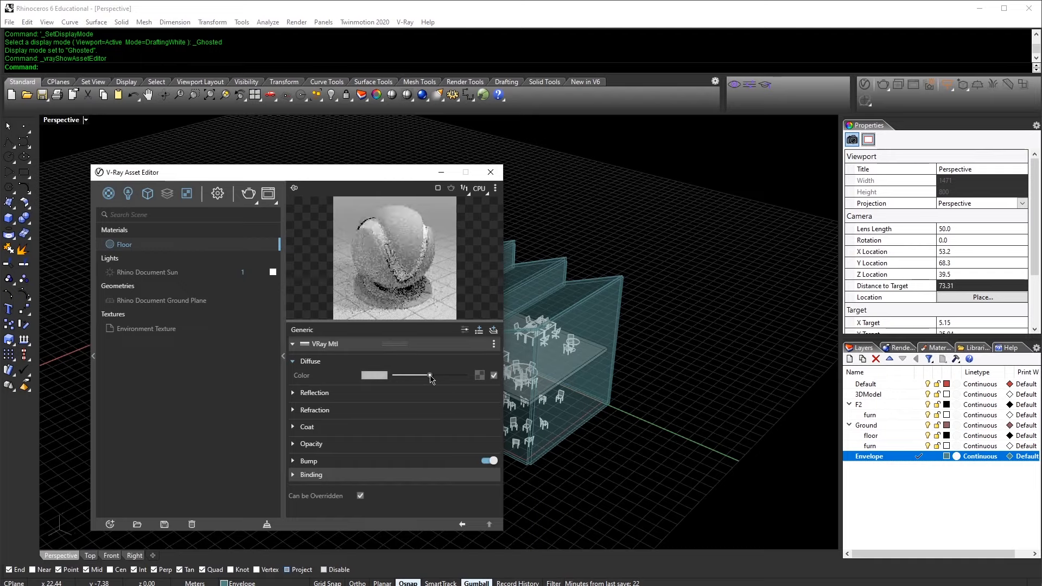
Step: Create a second generic V-Ray material named Ground and darken its diffuse color to dark grey
left_click(111, 524)
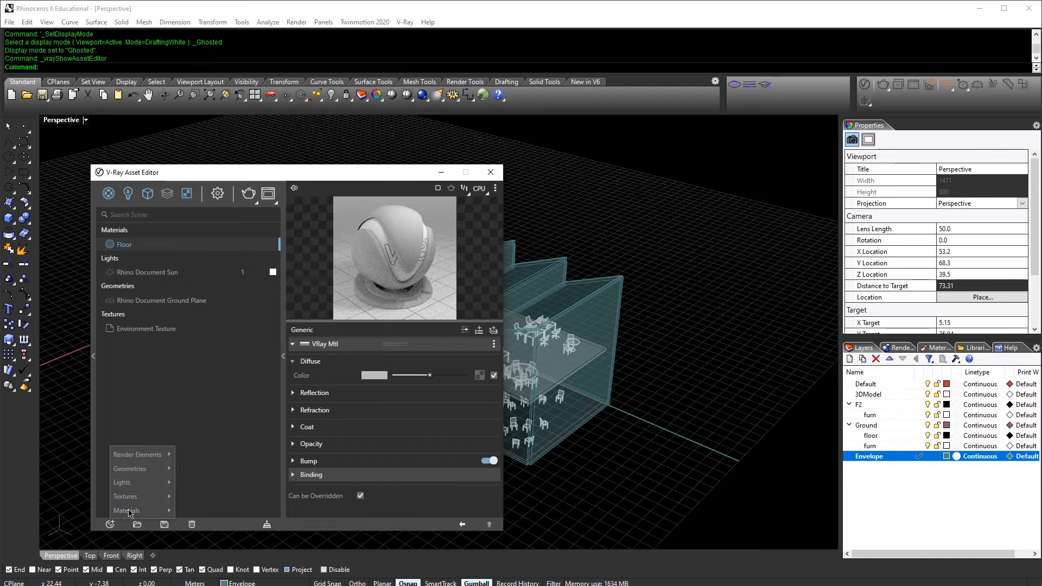
mouse_move(148, 509)
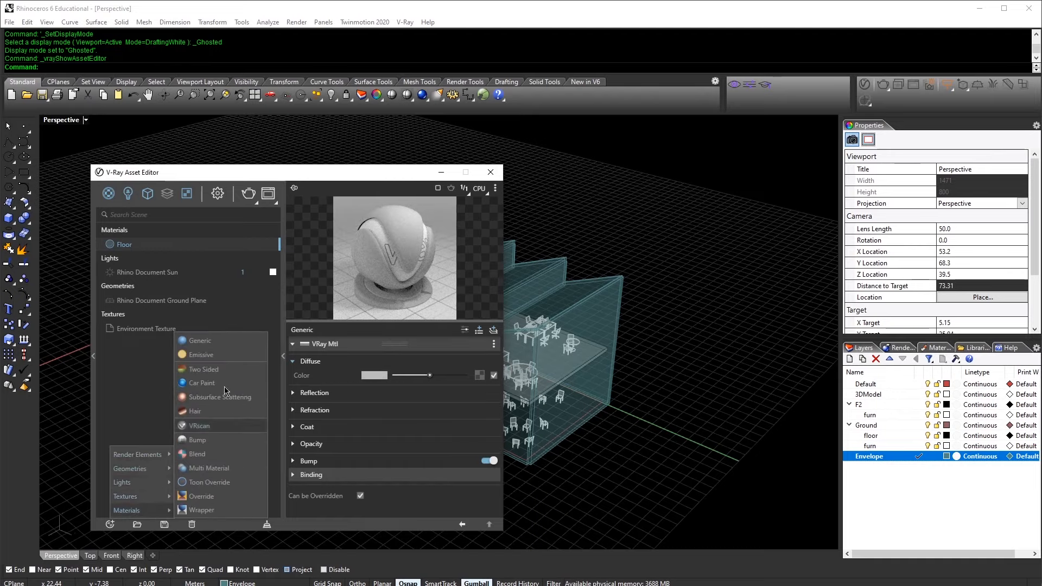
left_click(200, 340)
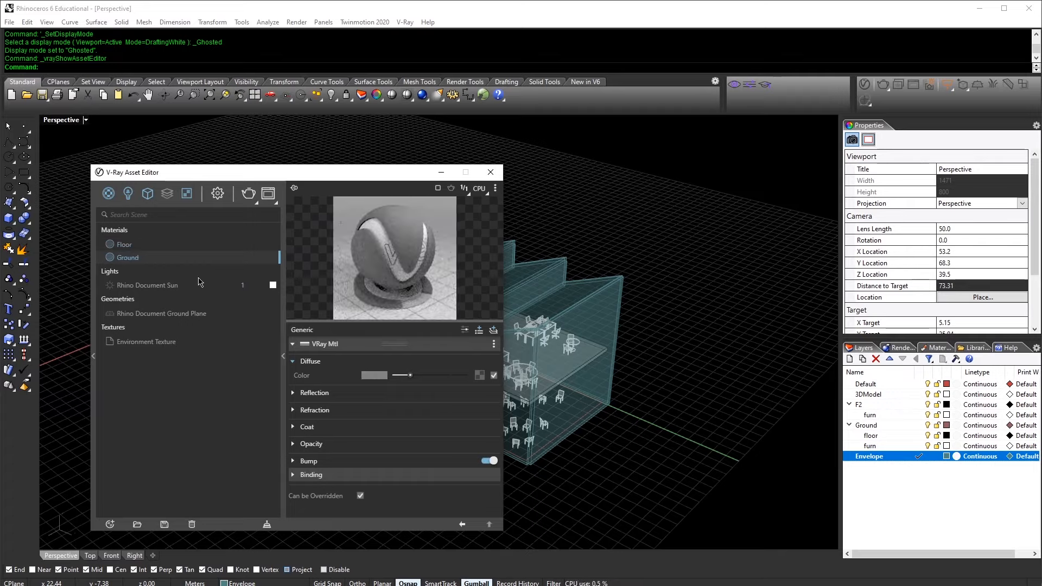
left_click_drag(410, 375, 403, 378)
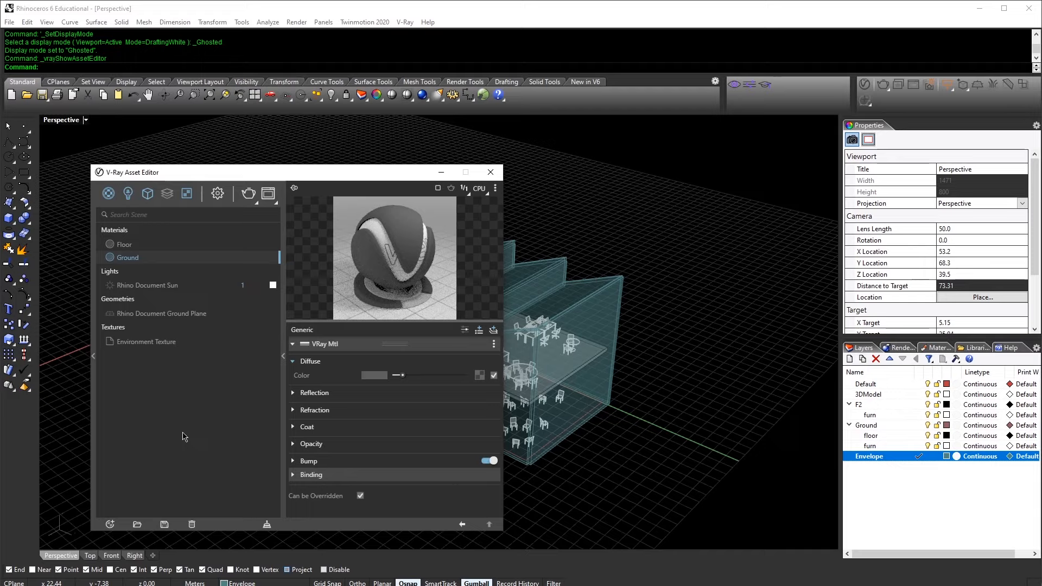
Step: Create a third generic V-Ray material named Plexi and set its diffuse color to white
right_click(184, 436)
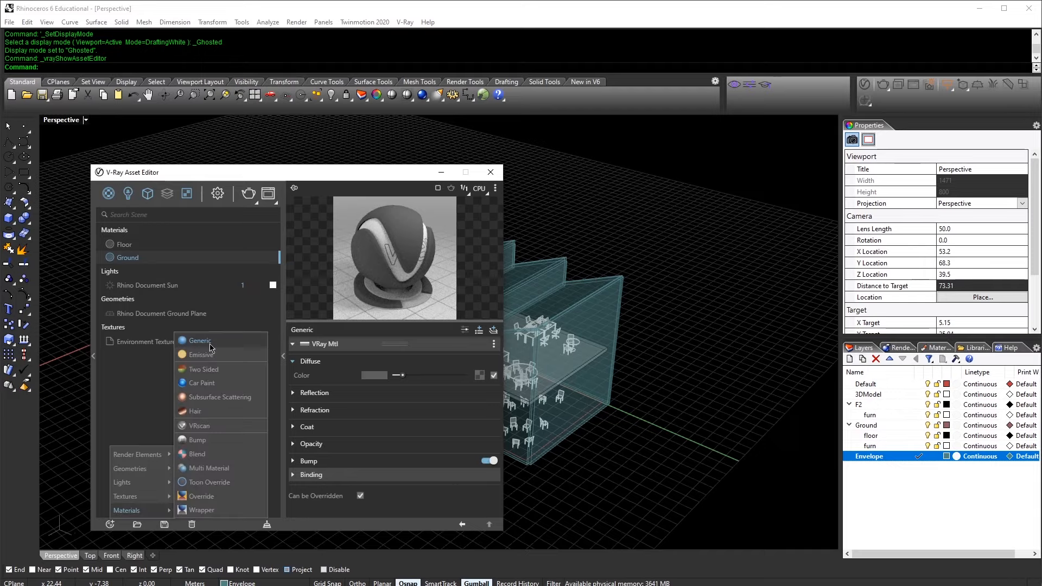
left_click(210, 345)
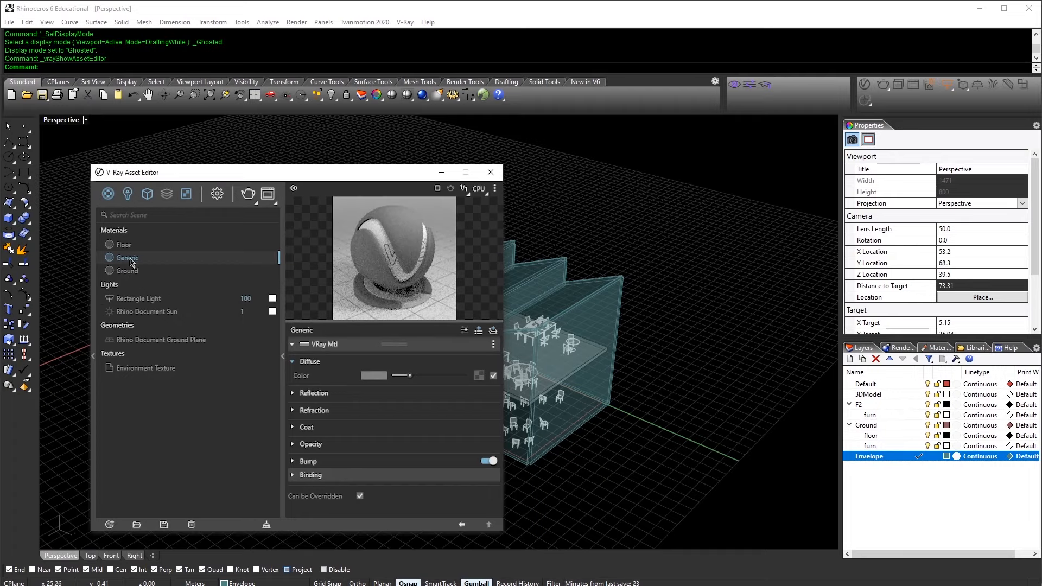
double_click(129, 257)
type("Plexi")
key("Return")
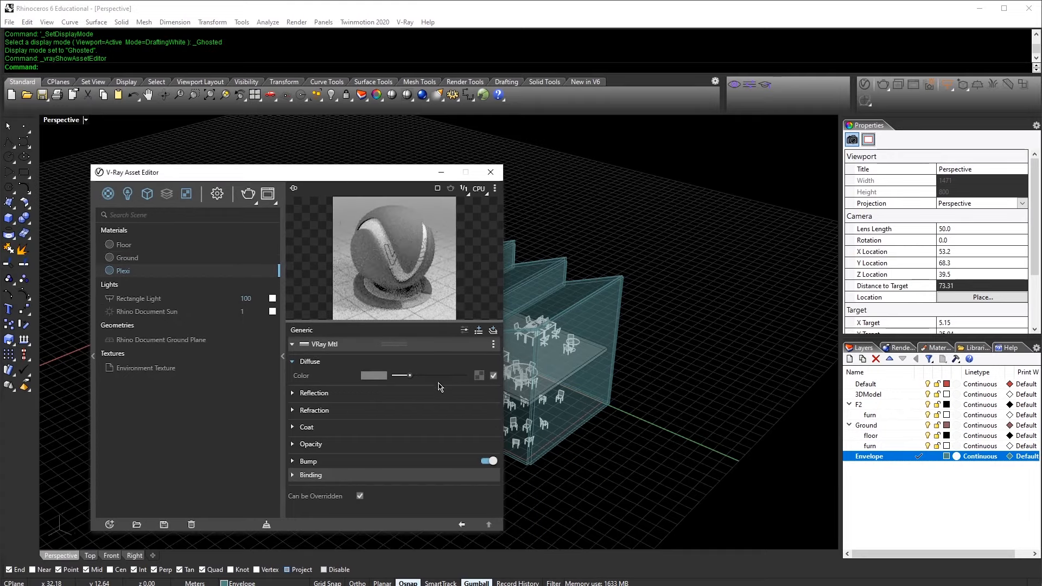
left_click_drag(410, 375, 475, 376)
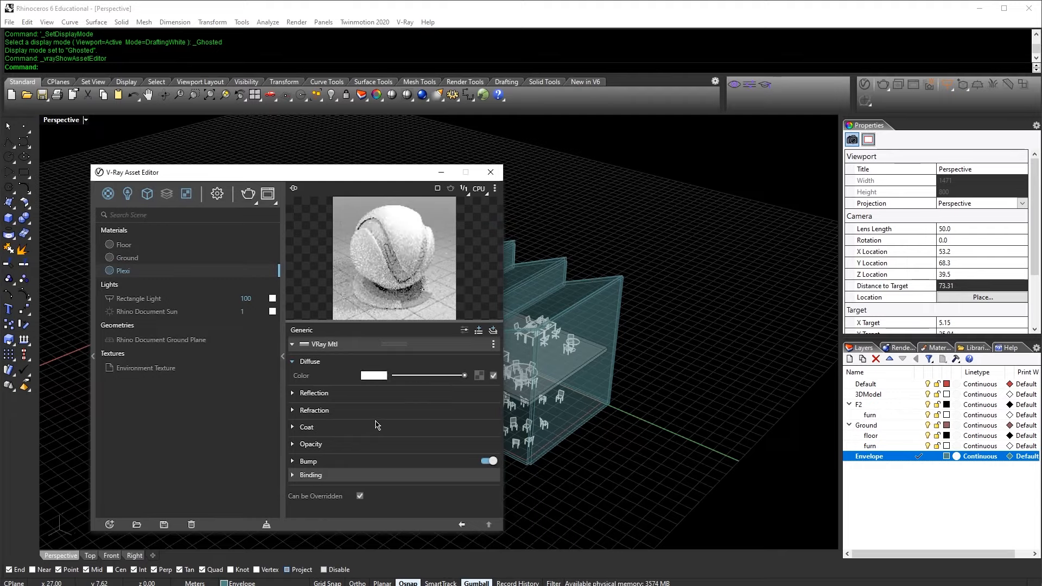
Step: Set the Plexi material's reflection color to white and enable its Reflection IOR with a value of 5
left_click(310, 394)
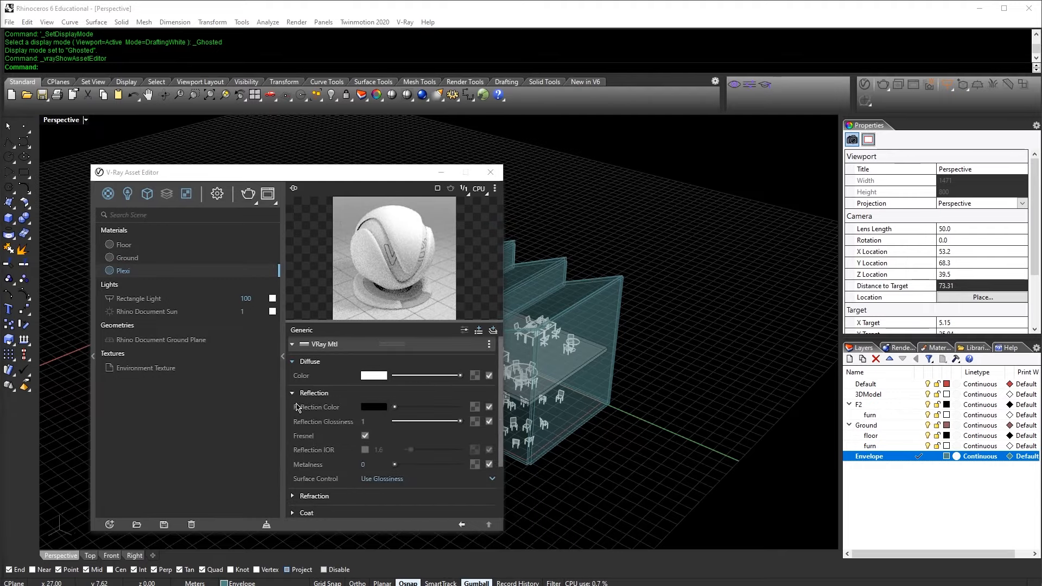
left_click_drag(395, 407, 477, 414)
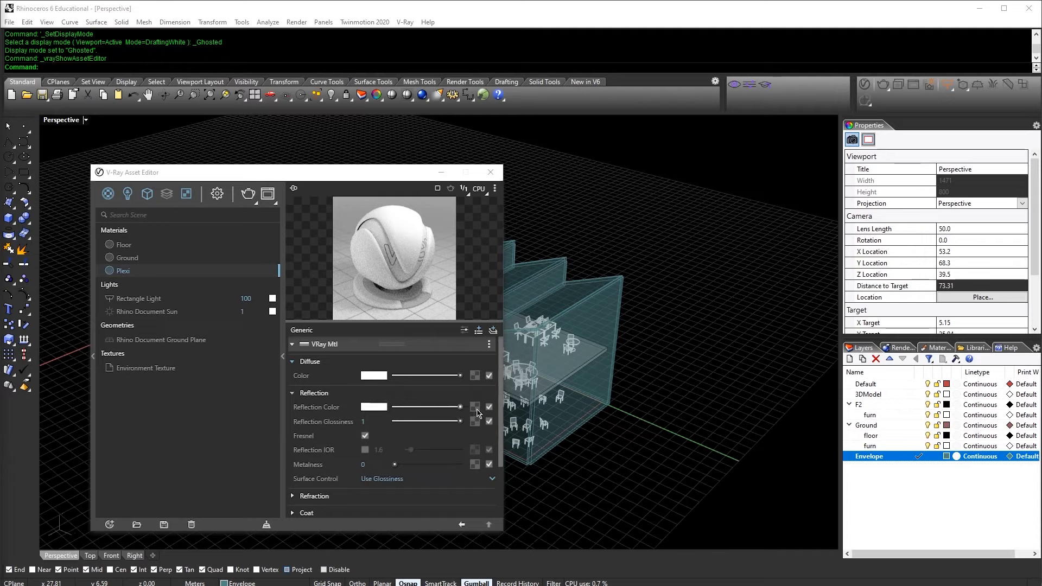
left_click(364, 450)
left_click(379, 449)
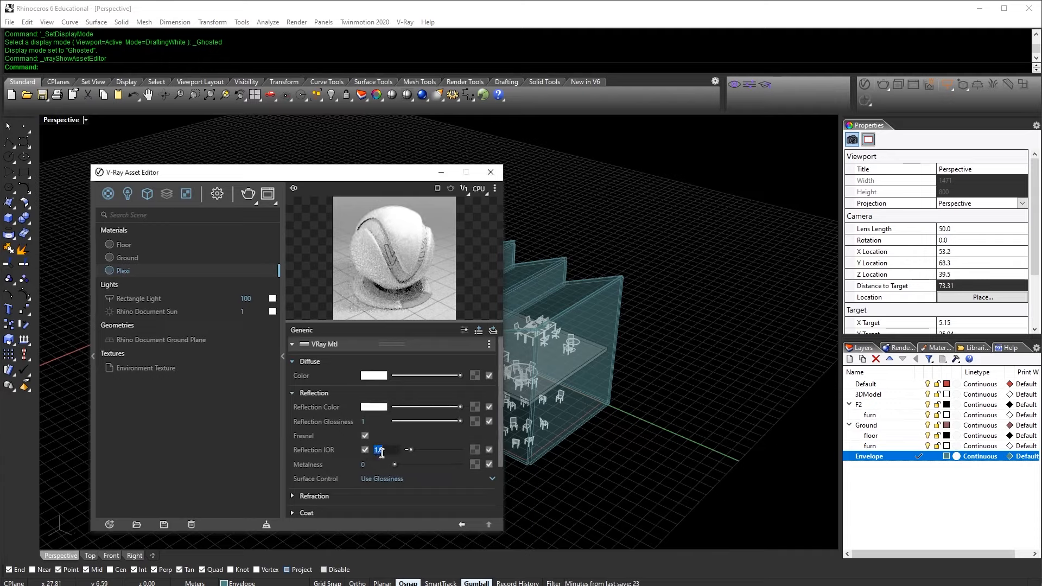
type("5")
key("Return")
scroll(310, 460, "down", 2)
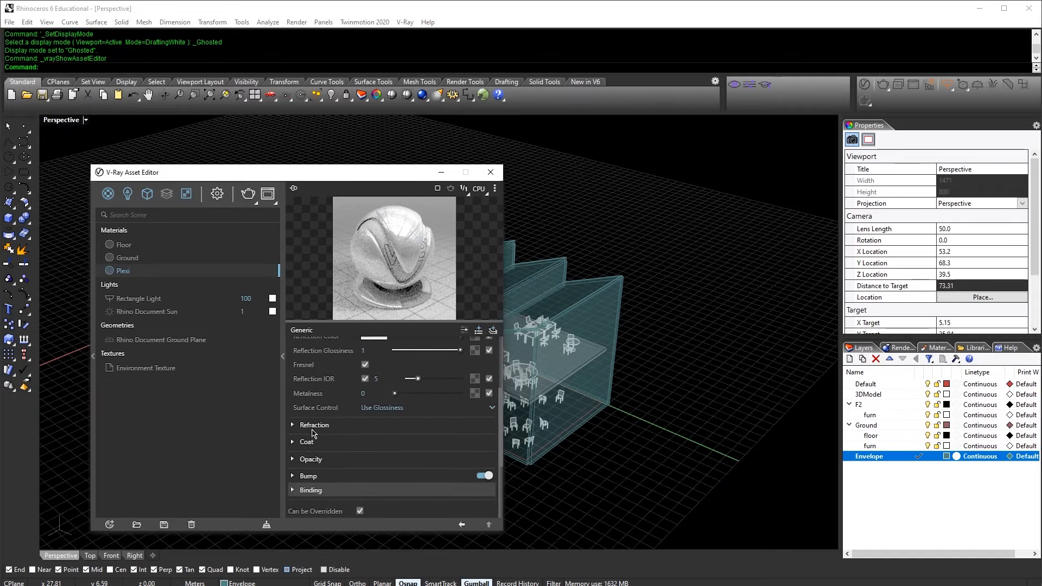
Step: Set the Plexi material's refraction color to white and its refraction IOR to 1.01
left_click(313, 427)
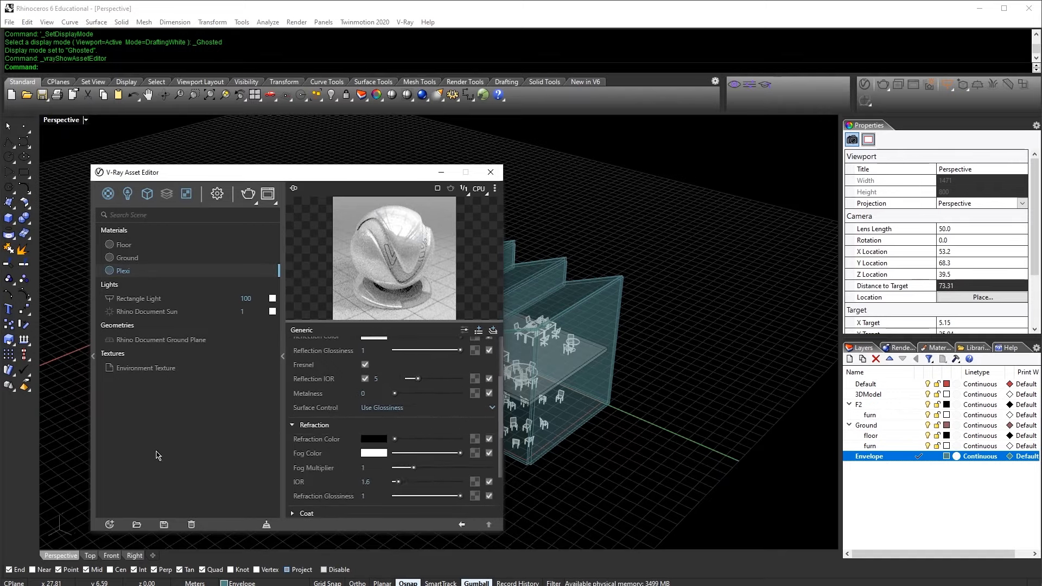
left_click_drag(395, 440, 468, 441)
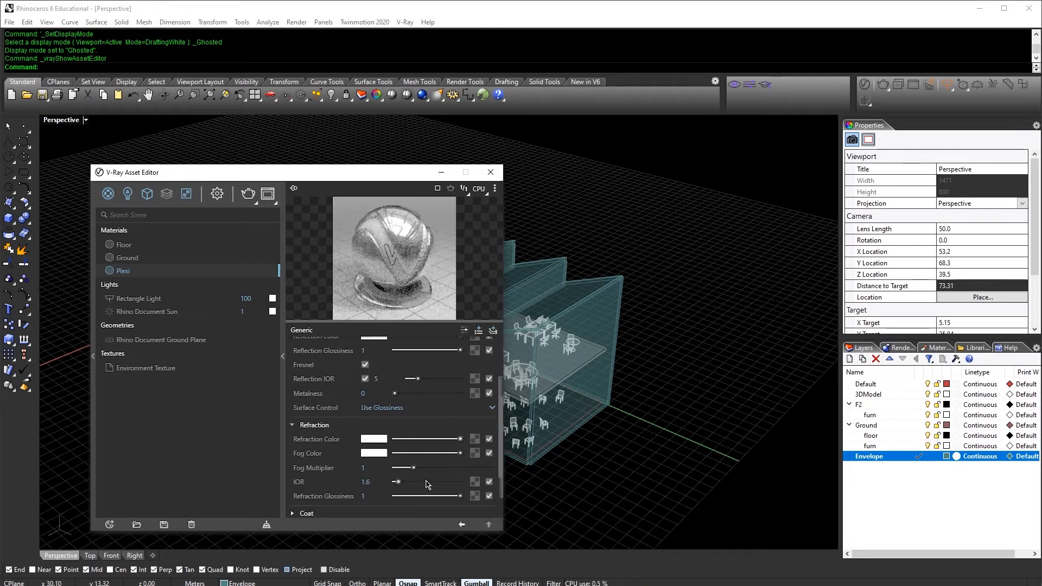
type("1.01")
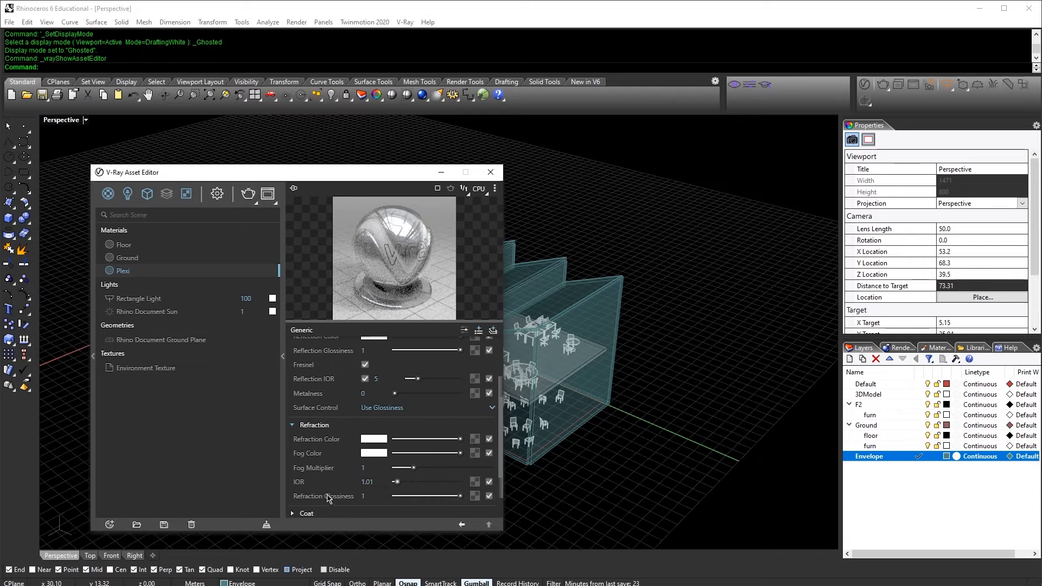
left_click(371, 484)
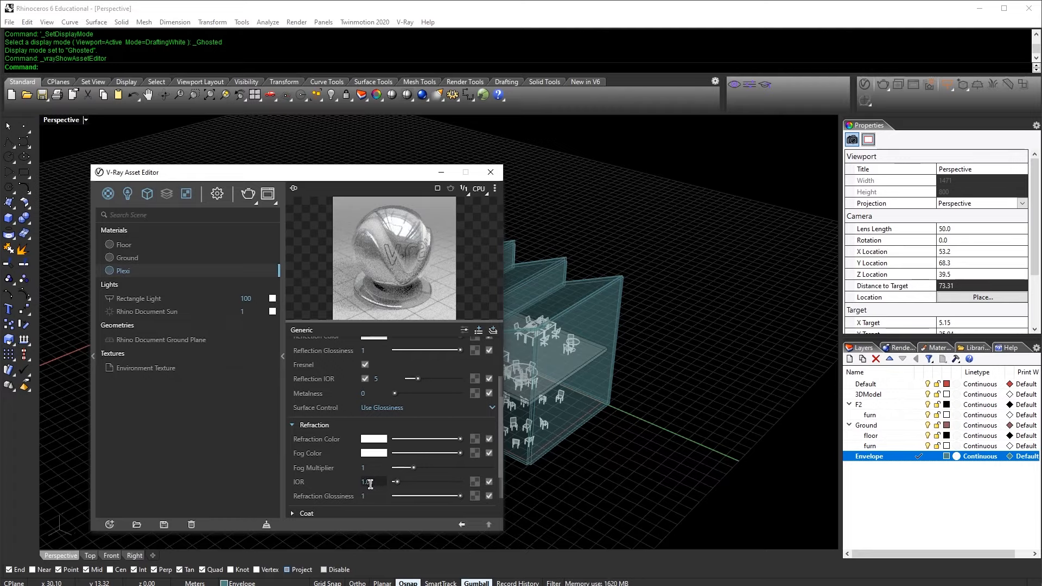
key("Return")
scroll(301, 483, "down", 2)
scroll(304, 483, "up", 2)
Step: Try to apply the Plexi material to the current selection and minimize the V-Ray Asset Editor to clear the view of the building
right_click(126, 272)
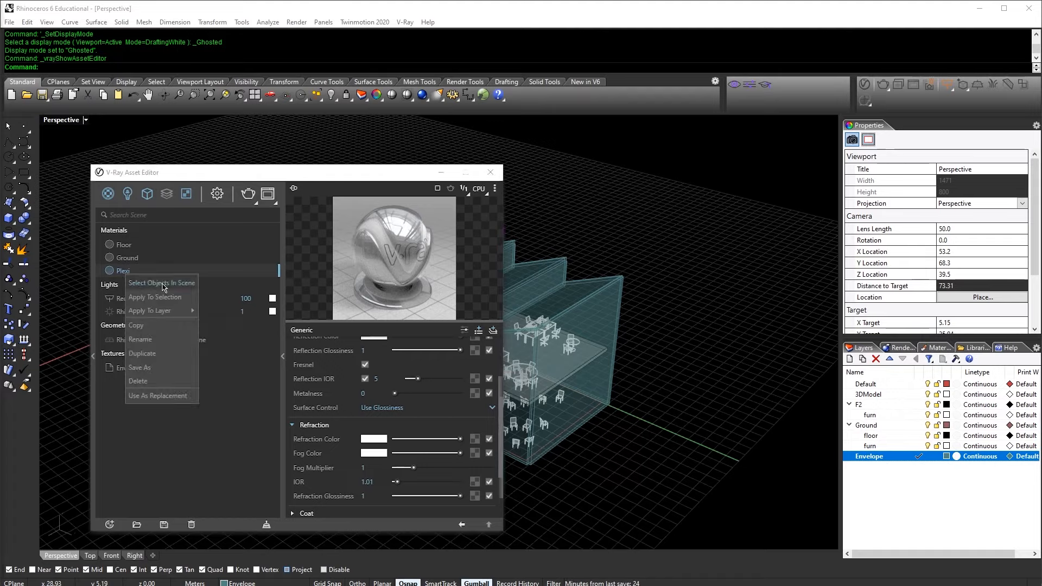
left_click(140, 296)
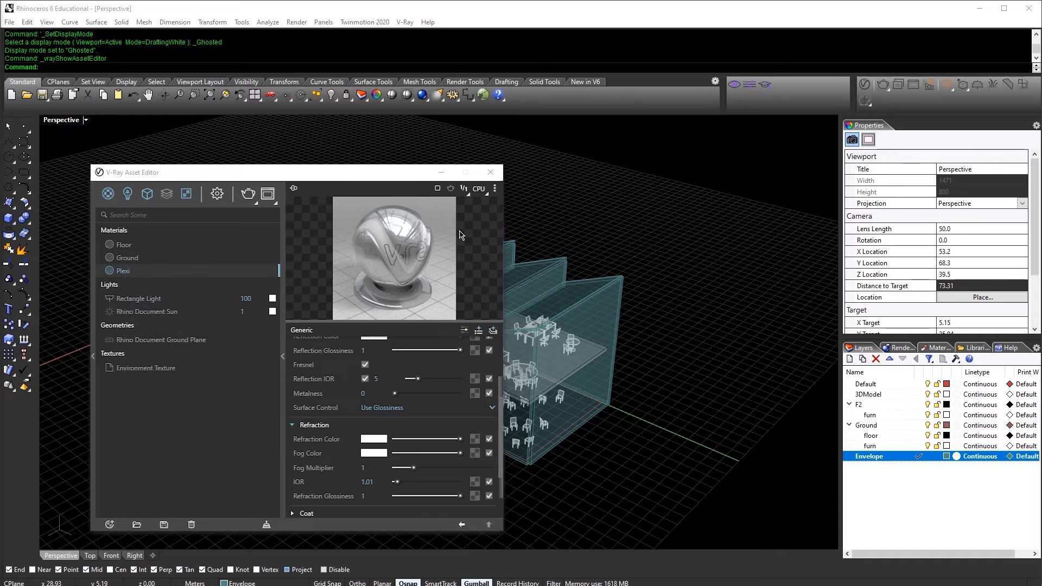
right_click_drag(663, 244, 532, 200)
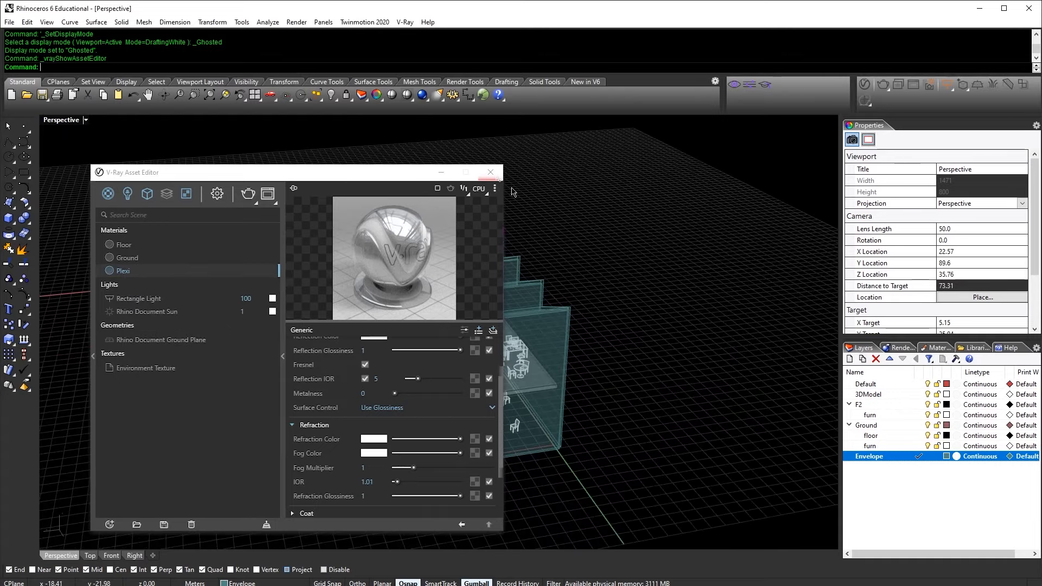
left_click(440, 172)
right_click_drag(489, 326, 542, 304)
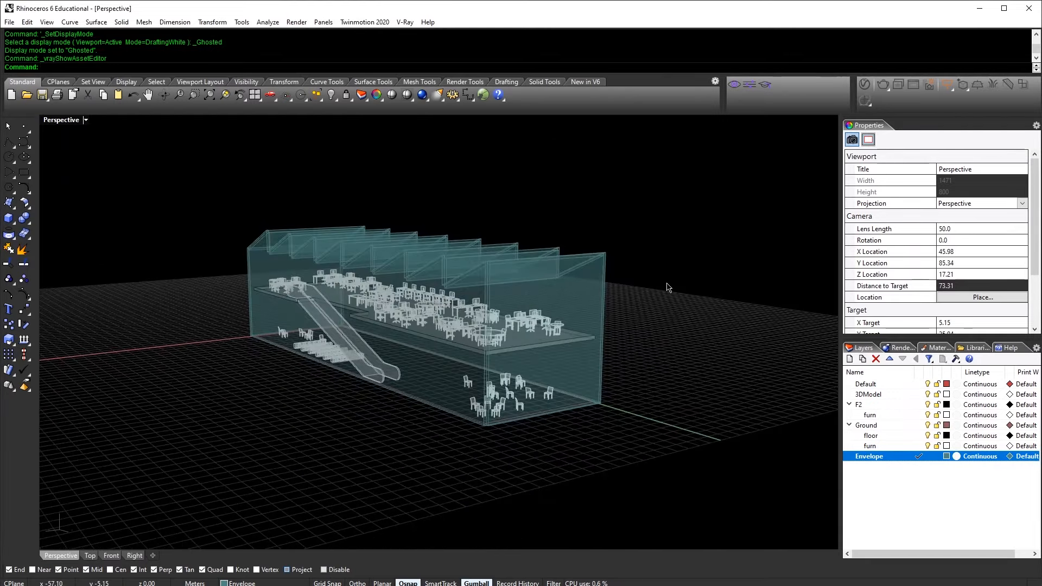
Step: Select all objects on the Envelope layer and apply the Plexi material to them
right_click(880, 456)
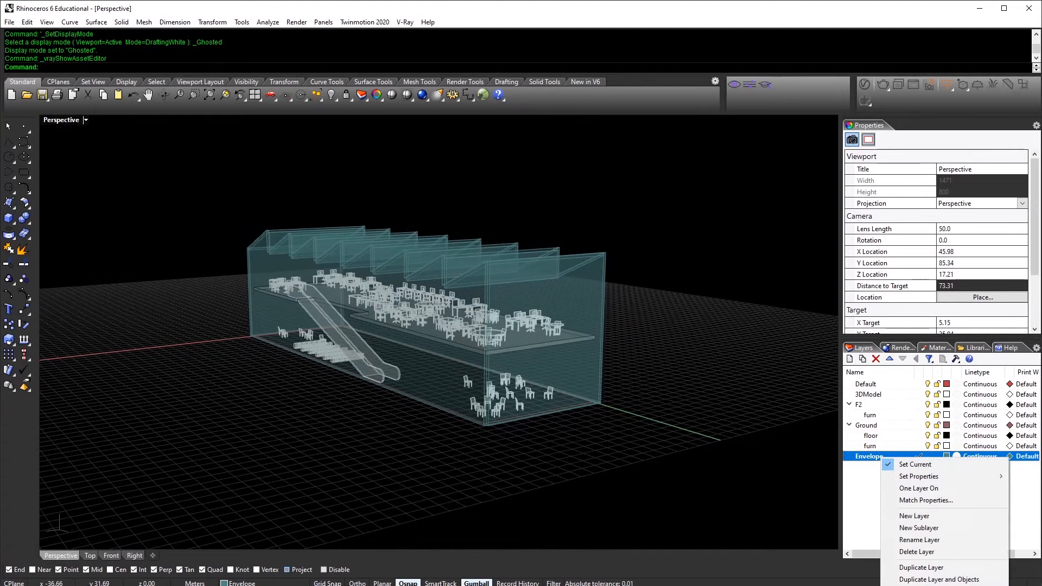
left_click(921, 585)
right_click_drag(488, 304, 548, 361)
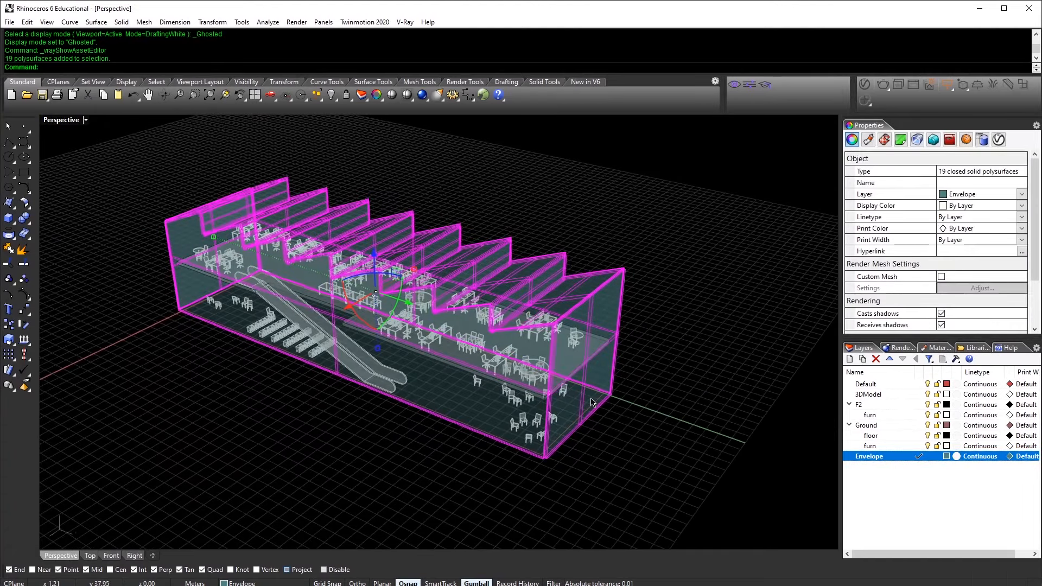
left_click(864, 84)
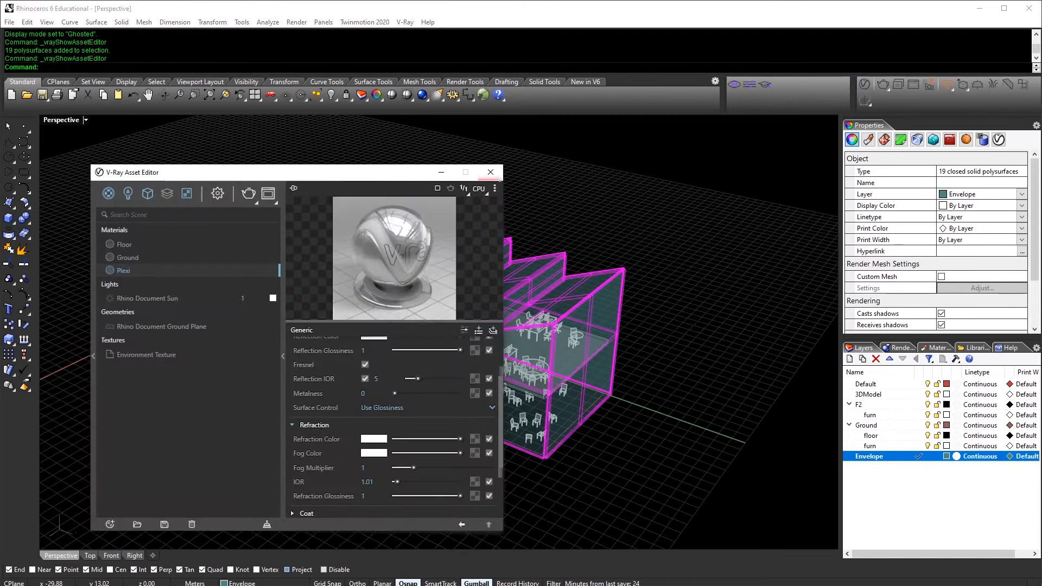
right_click(131, 274)
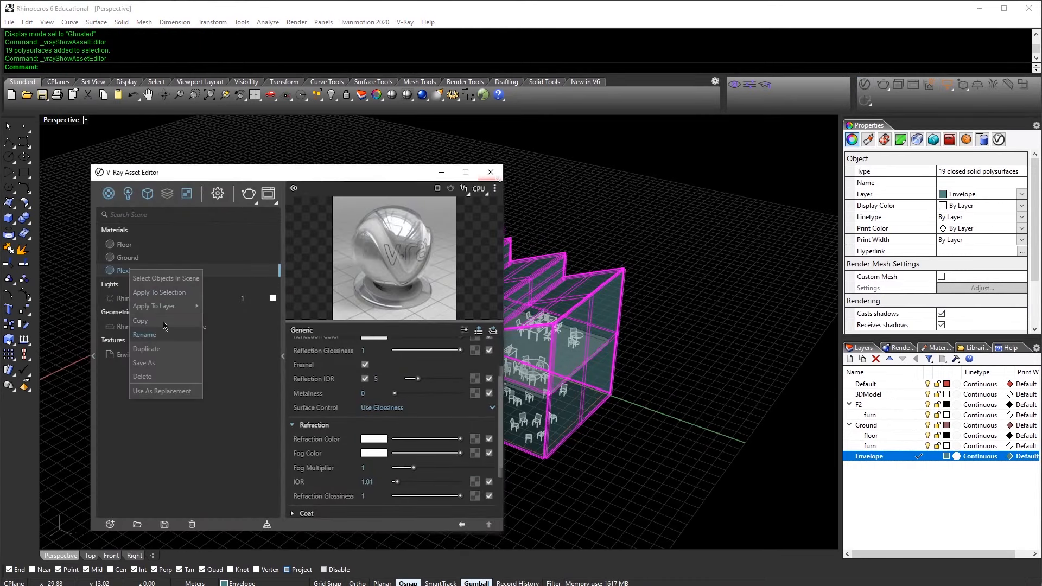
left_click(157, 288)
left_click_drag(339, 180, 310, 381)
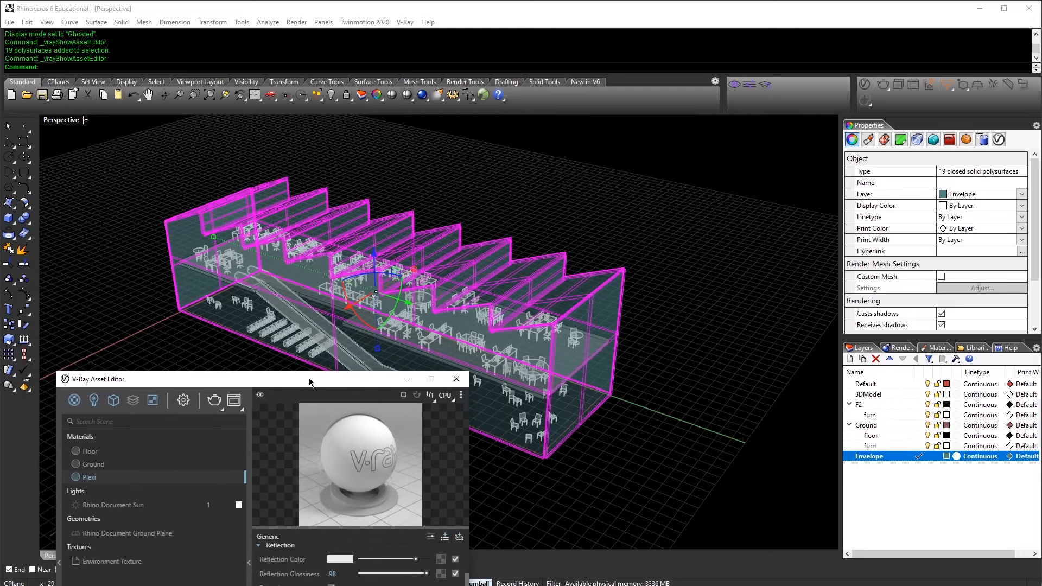
Step: Apply the Floor material to the upper floor slab inside the building
left_click(581, 363)
left_click(91, 455)
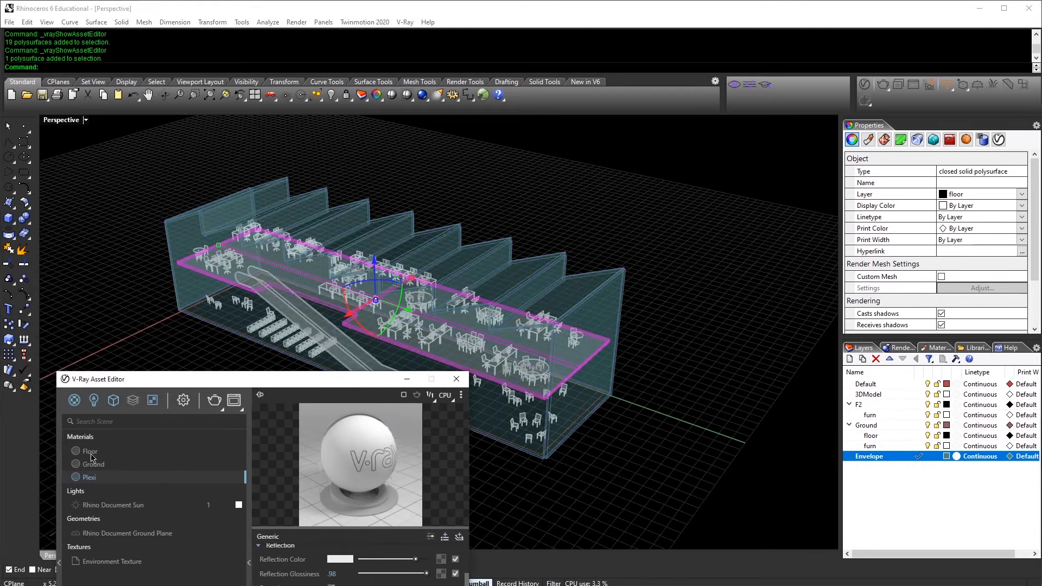
right_click(91, 455)
left_click(145, 478)
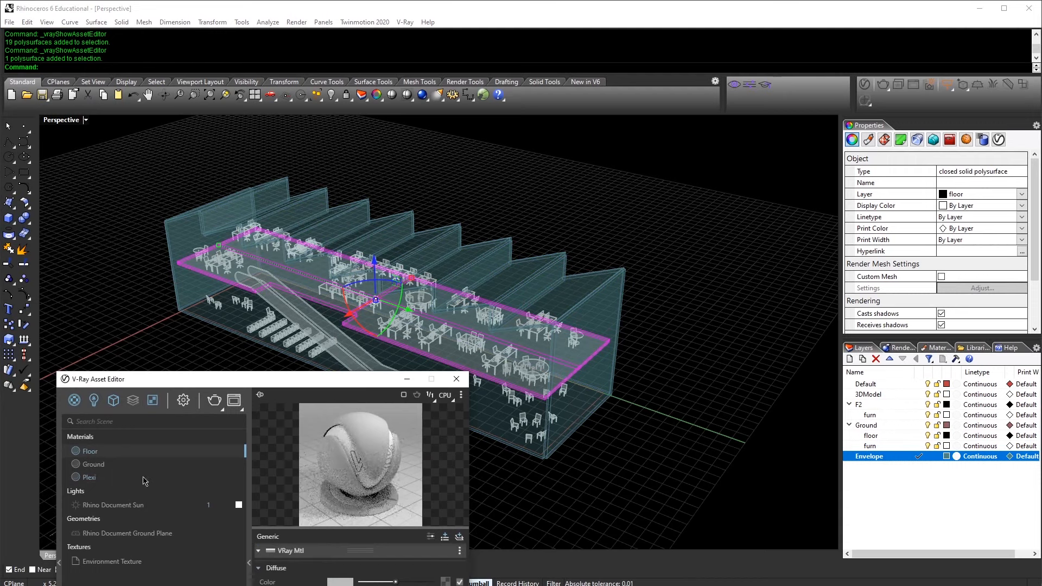
left_click(156, 338)
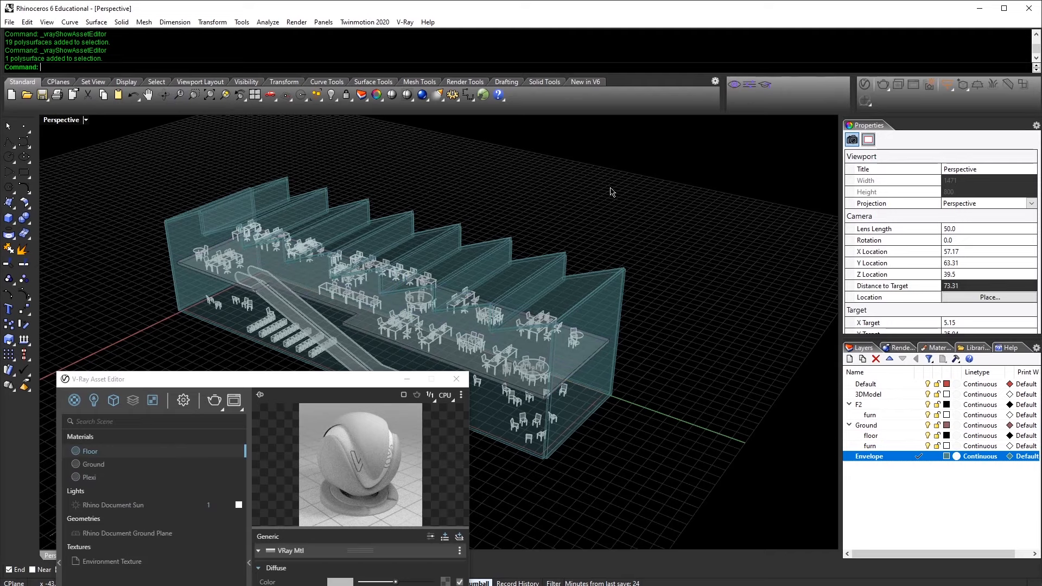
Step: Draw a large rectangular ground plane that extends well beyond the building on all sides
type("Plane")
key("Return")
scroll(515, 217, "down", 5)
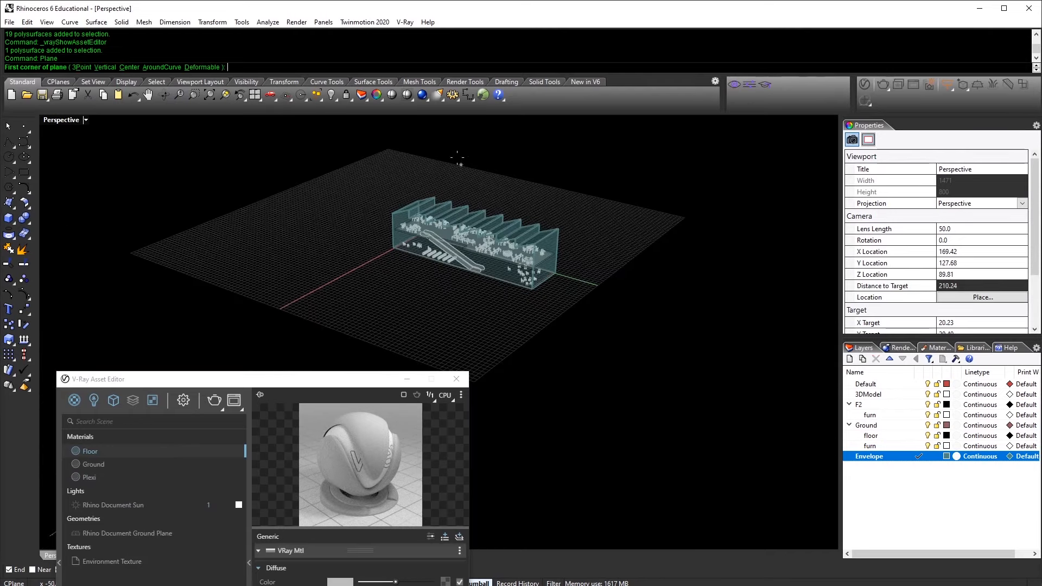
left_click(439, 130)
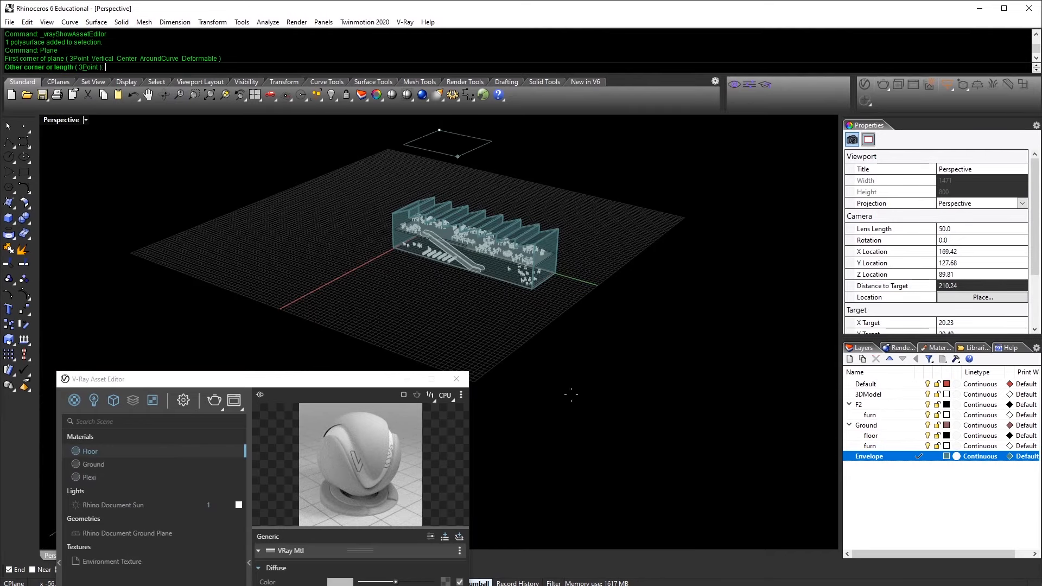
left_click(564, 502)
Step: Move the new ground plane to the floor sublayer of the Ground layer
left_click_drag(613, 451, 686, 385)
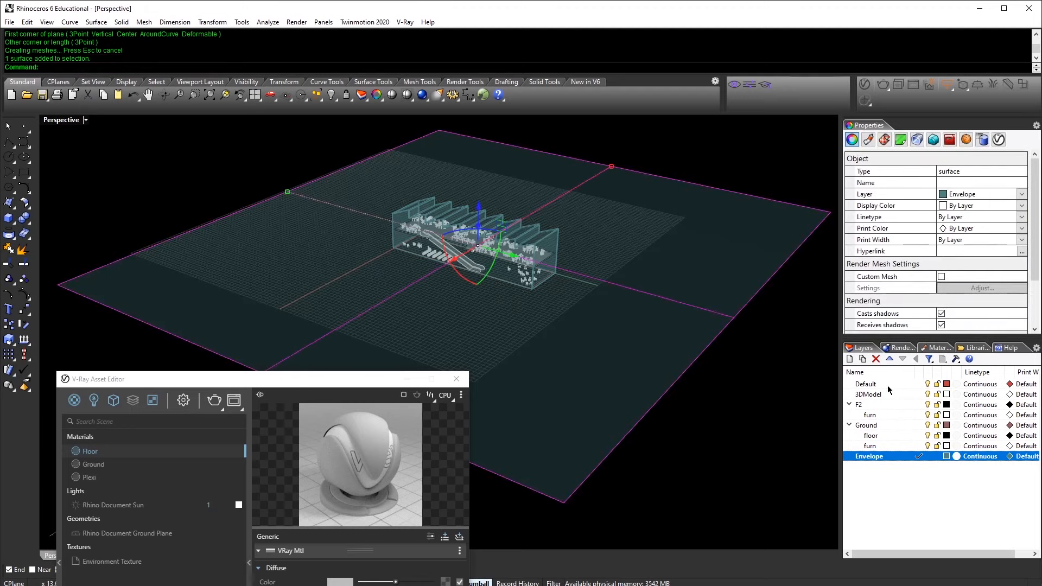
left_click(879, 436)
right_click(877, 438)
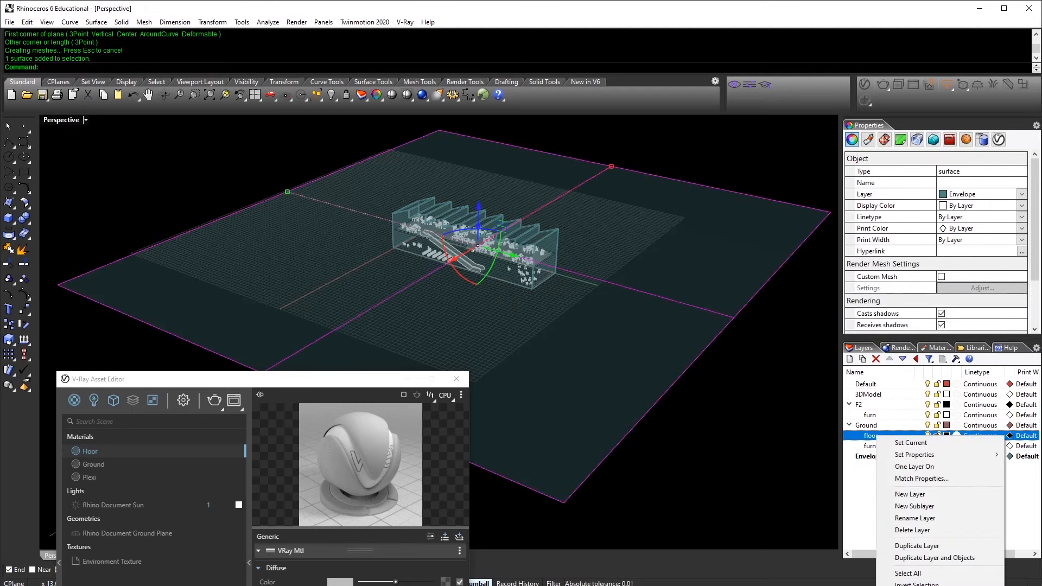
left_click(922, 585)
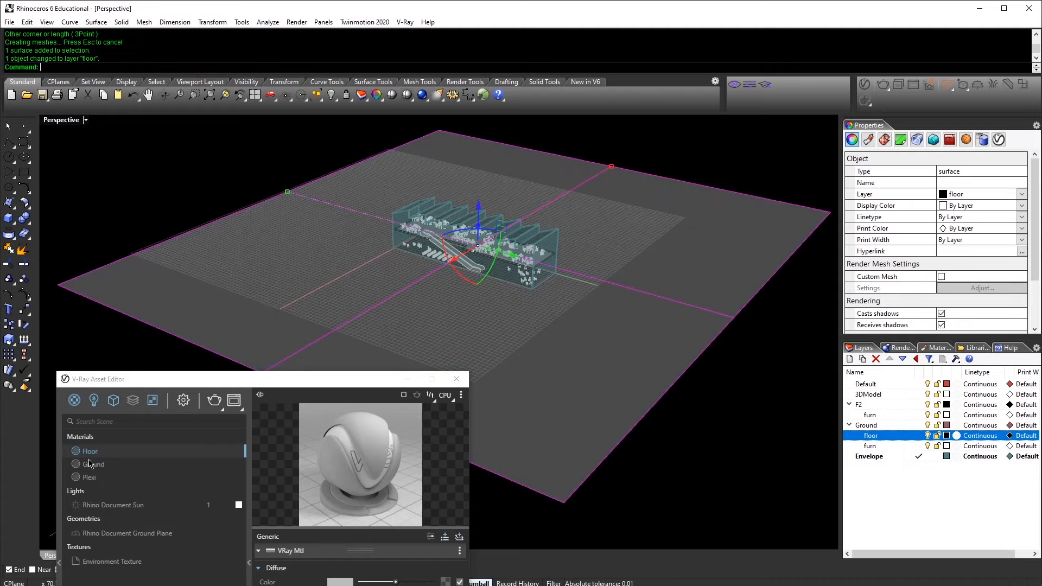
Step: Apply the Ground material to the selected ground plane and close the V-Ray Asset Editor
left_click(90, 464)
right_click(93, 469)
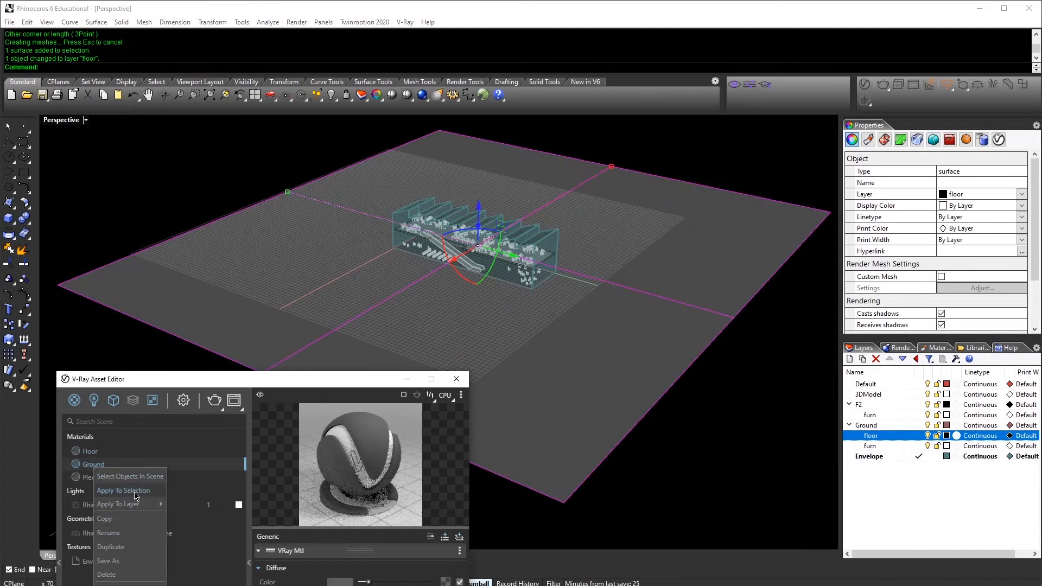
left_click(135, 490)
left_click_drag(225, 381, 209, 315)
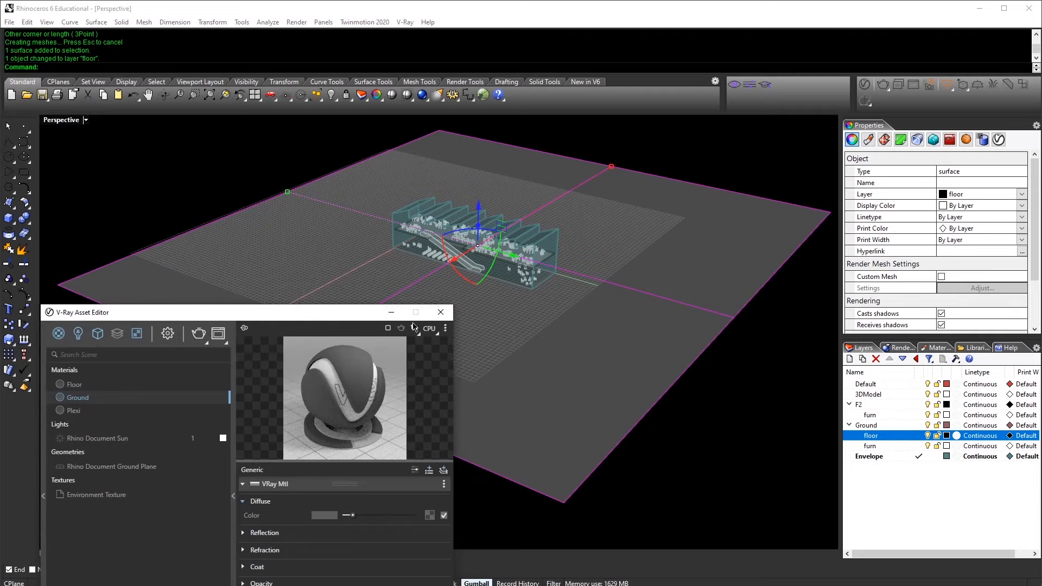
left_click(440, 312)
Step: Switch the perspective view to the rendered display mode and examine the building's materials up close
key("Escape")
key("ctrl+alt+r")
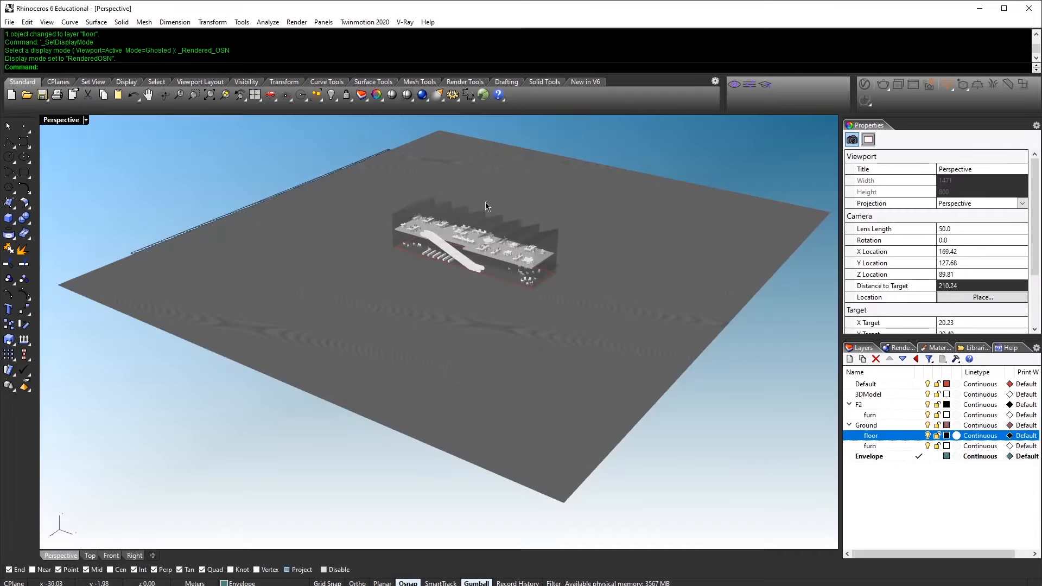
scroll(494, 254, "up", 5)
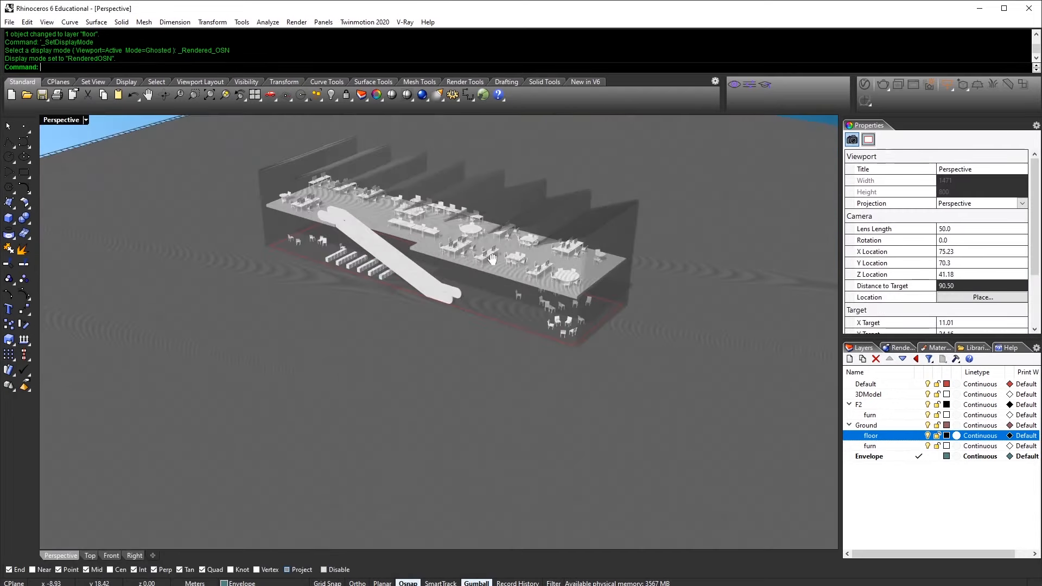
right_click_drag(492, 258, 490, 340, "shift")
scroll(491, 340, "up", 4)
right_click_drag(476, 430, 478, 372, "shift")
scroll(465, 362, "down", 2)
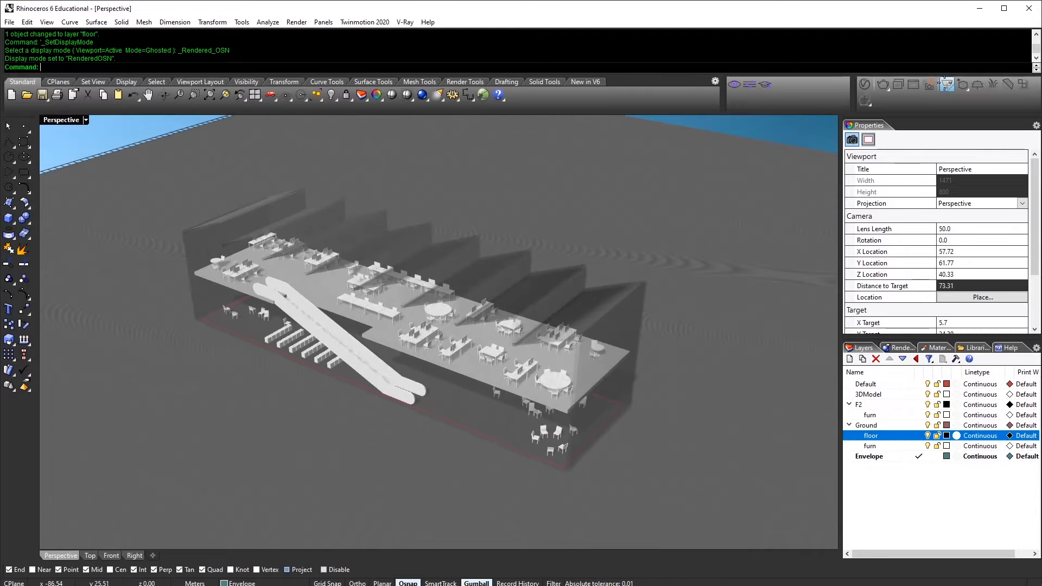
Step: Create a V-Ray rectangular light on the ground plane along the long side of the building with the escalator
left_click(945, 87)
left_click(148, 374)
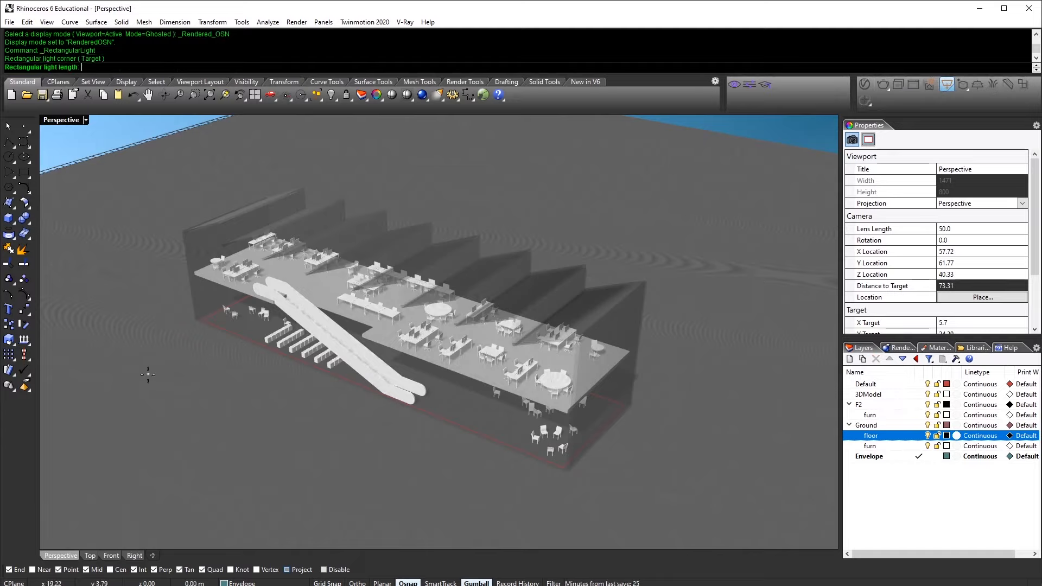
left_click(466, 525)
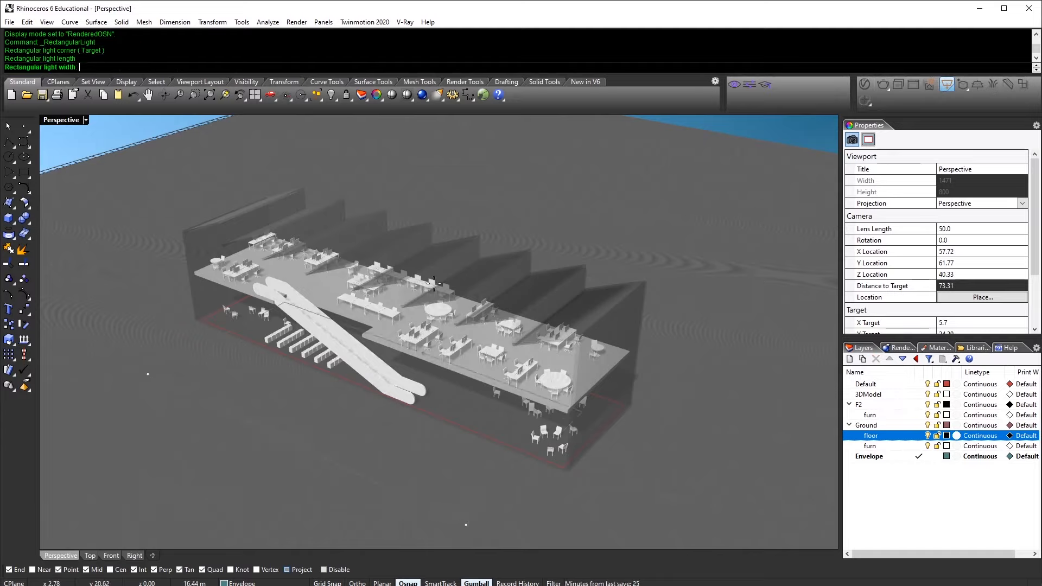
key("alt")
left_click(506, 496)
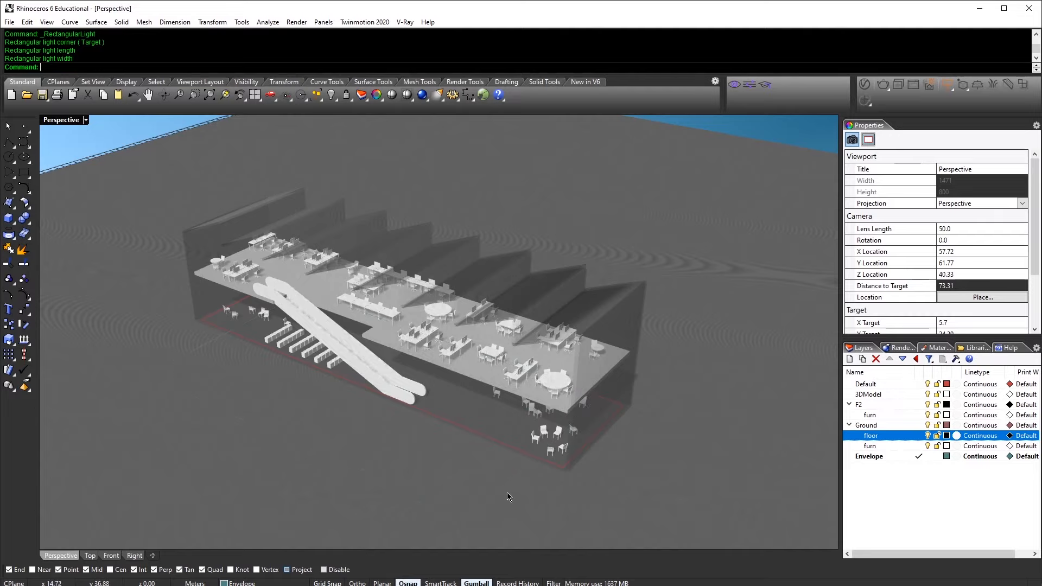
Step: Switch to the Modeling display mode and move the rectangular light to the Default layer
key("ctrl+alt+m")
left_click(502, 489)
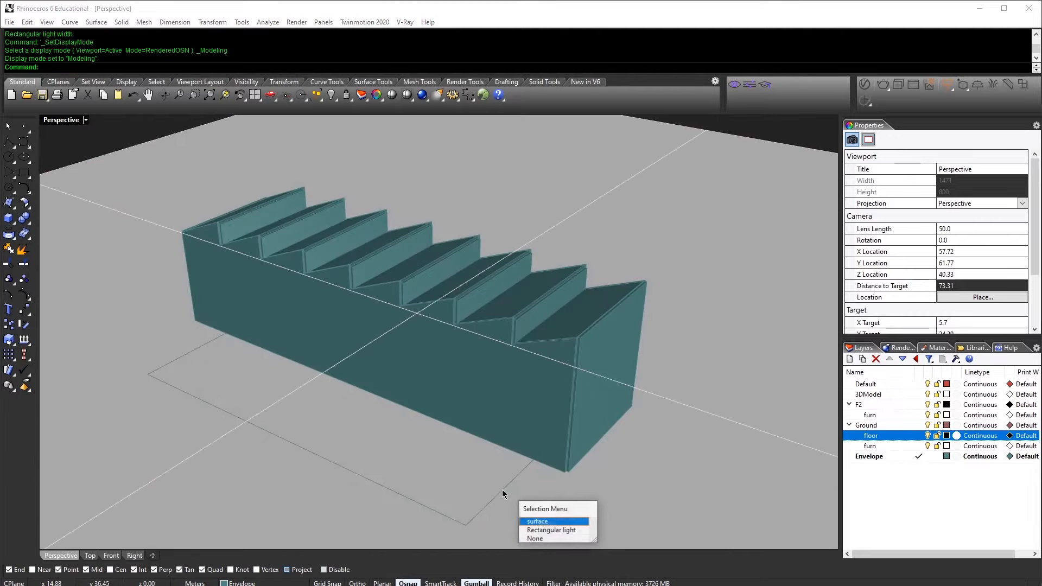
left_click(538, 531)
right_click_drag(642, 490, 421, 458)
left_click(874, 385)
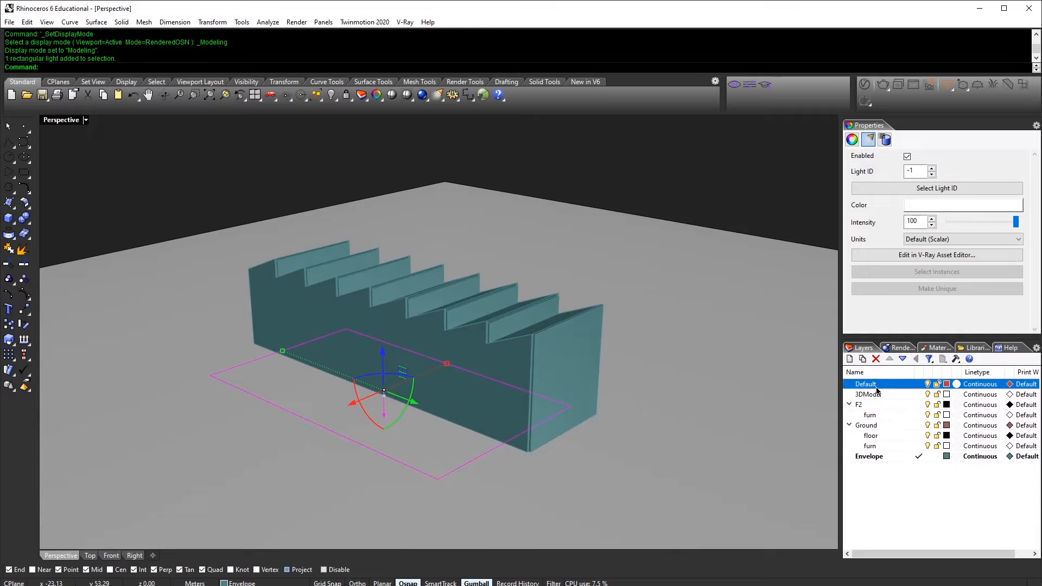
right_click(877, 389)
left_click(923, 575)
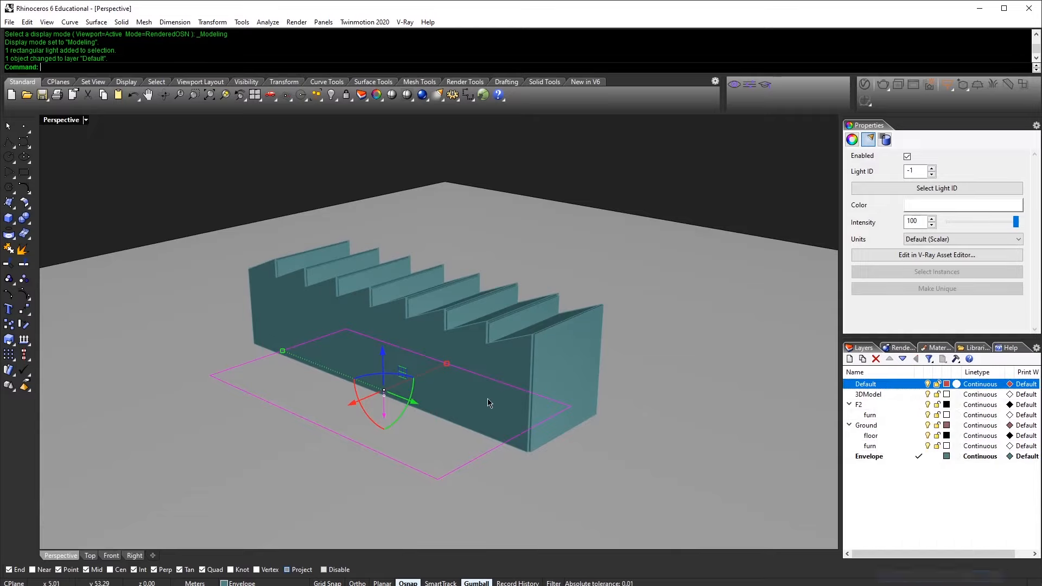
Step: Lock everything except the rectangular light and rotate the light upright by 90 degrees
key("ctrl+i")
key("ctrl+l")
left_click(446, 439)
scroll(446, 437, "down", 5)
right_click_drag(447, 437, 404, 399)
left_click(423, 431)
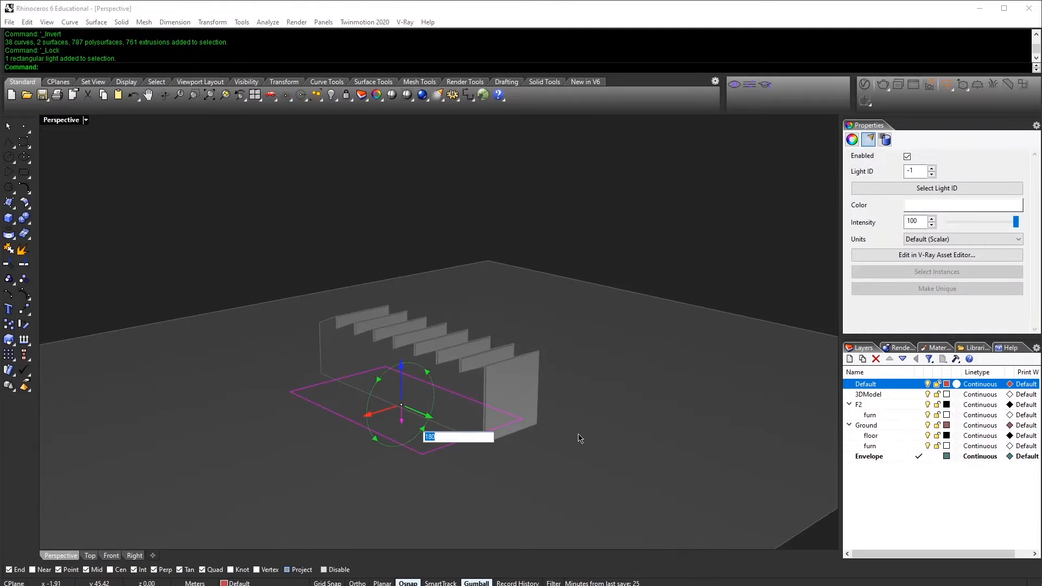
type("90")
key("Return")
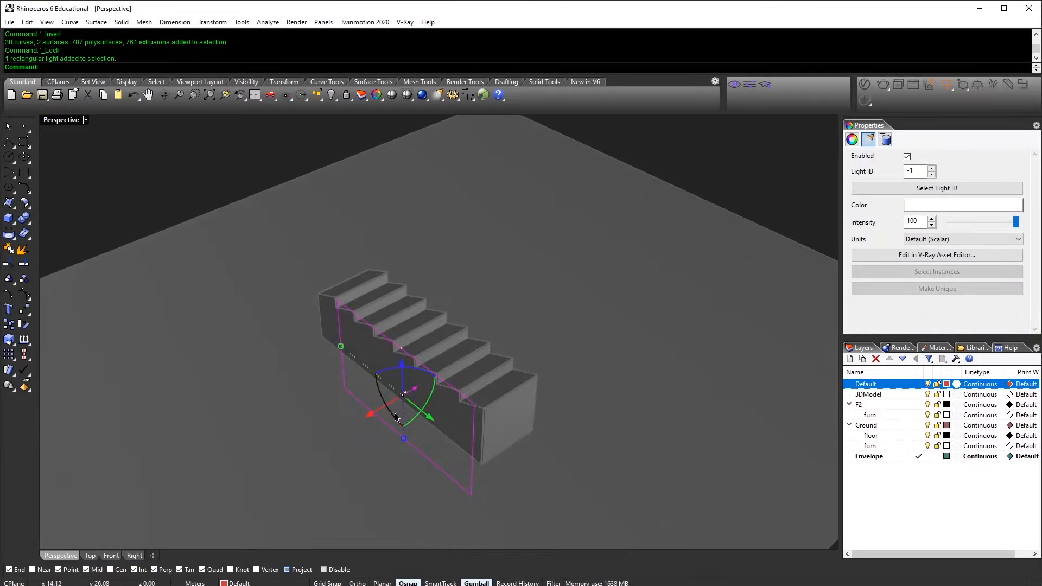
Step: Turn the upright light about its vertical axis and move it well away from the building
left_click_drag(396, 417, 356, 405)
scroll(356, 407, "down", 4)
right_click_drag(356, 407, 402, 455)
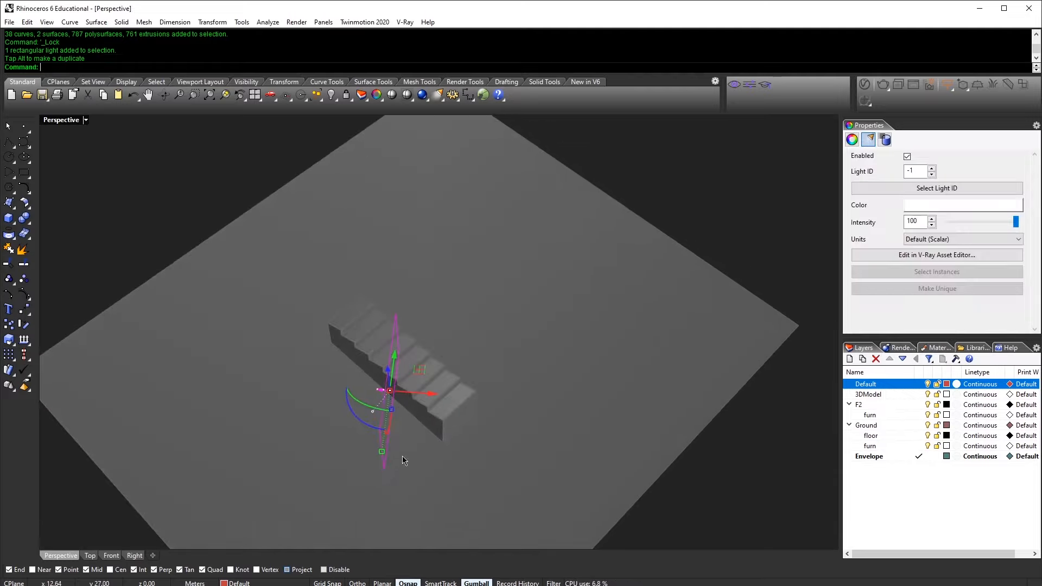
left_click_drag(403, 383, 645, 379)
Step: Scale the rectangular light, raise it above the ground plane and shift it slightly farther from the building
left_click_drag(626, 462, 629, 428)
right_click_drag(624, 468, 633, 372)
left_click_drag(638, 361, 638, 278)
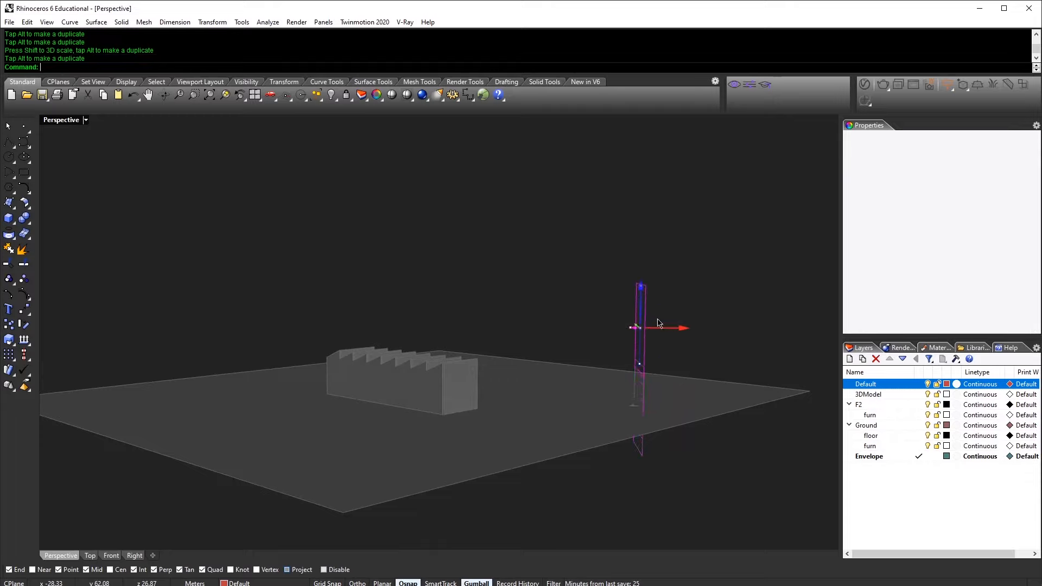
left_click_drag(676, 328, 704, 328)
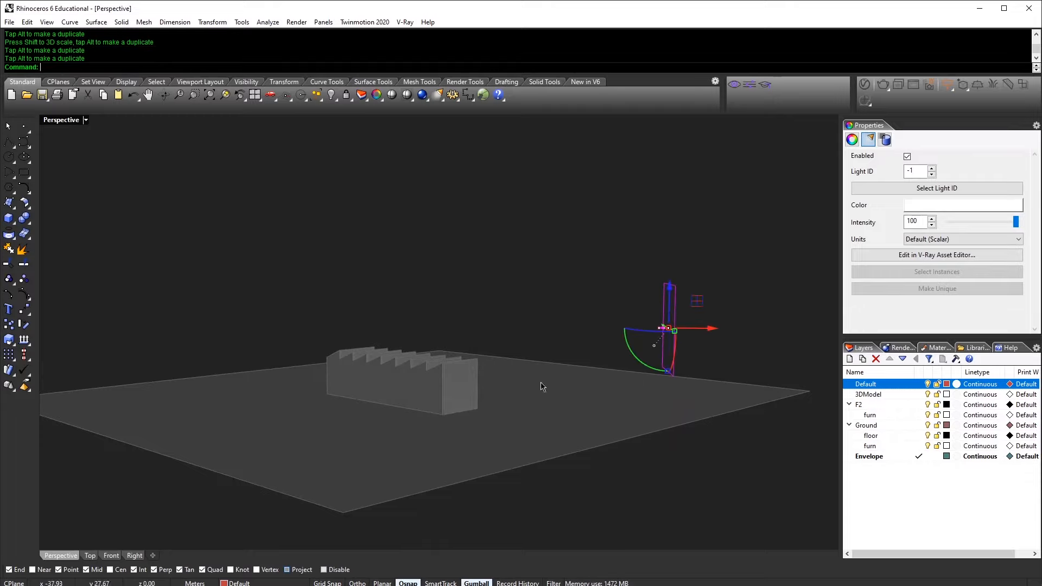
Step: Return the perspective view to the rendered display mode and unlock all locked objects
key("ctrl+shift+l")
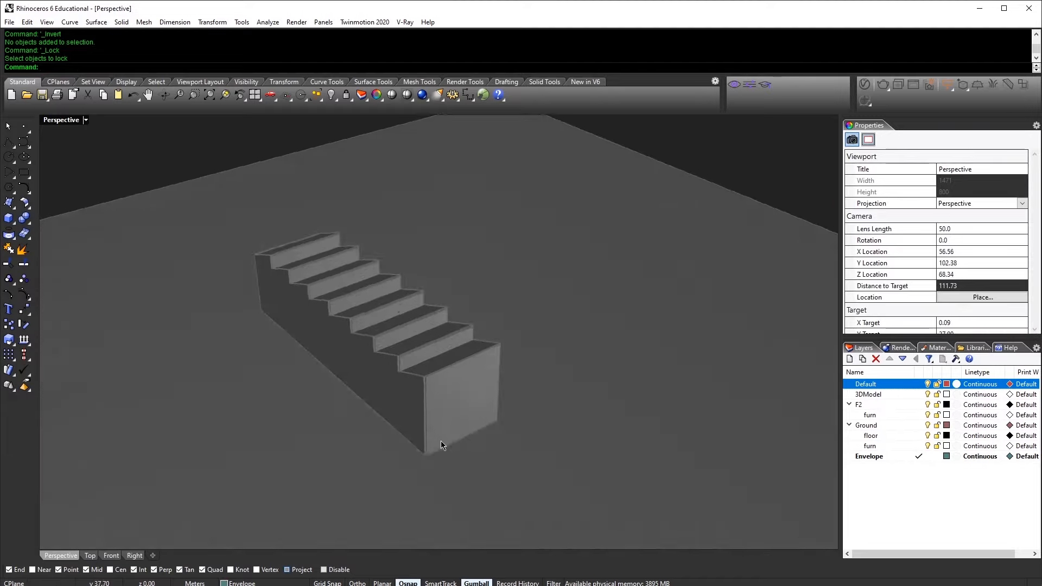
key("ctrl+alt+r")
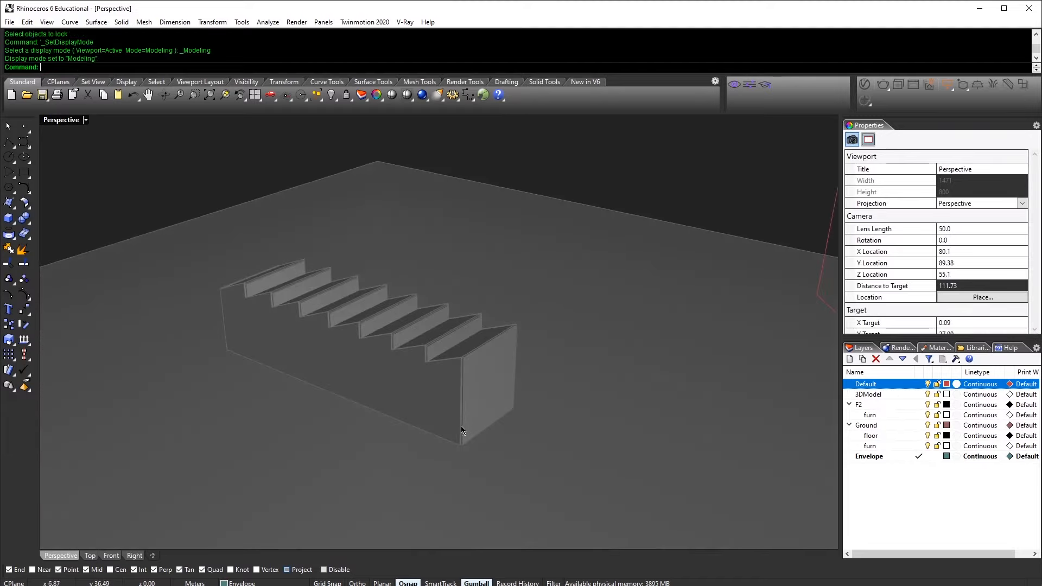
scroll(390, 412, "up", 5)
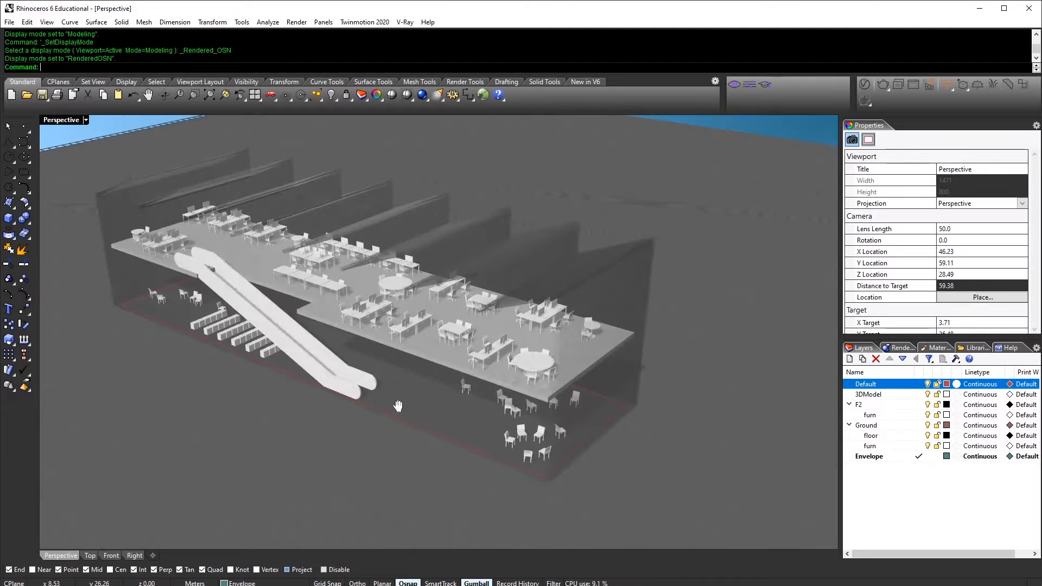
right_click_drag(412, 422, 451, 419, "shift")
type("UNlock")
key("Return")
Step: Enlarge the ground plane with Scale, using reference points picked in front of the building
left_click(412, 423)
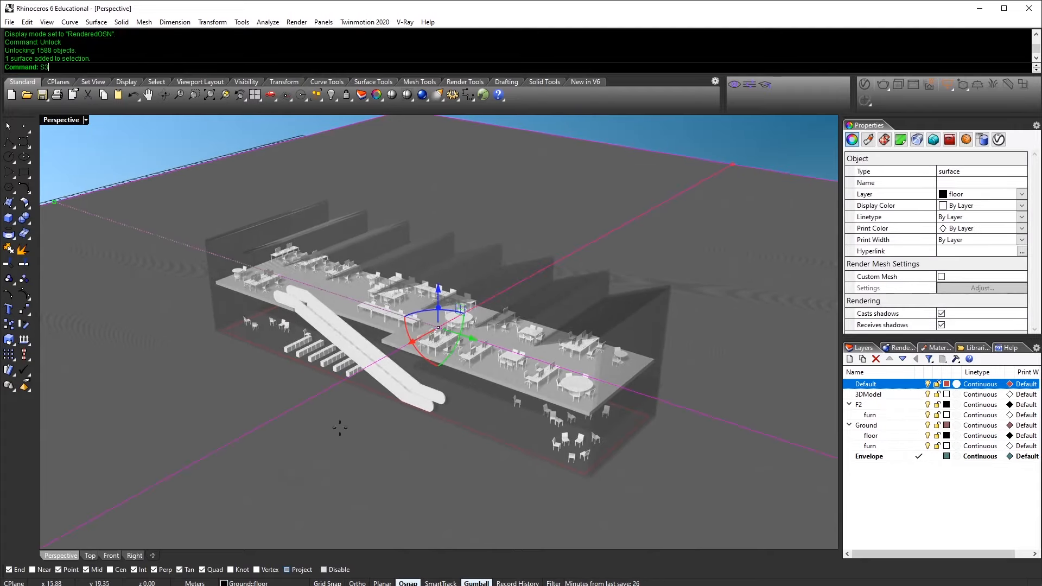
key("Return")
left_click(387, 421)
left_click(355, 431)
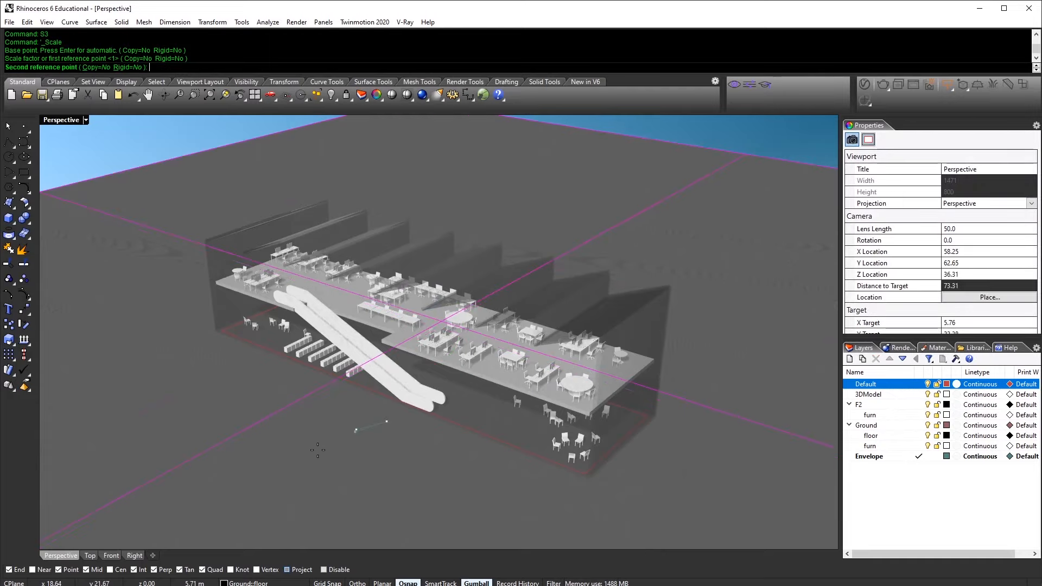
left_click(306, 301)
type("L")
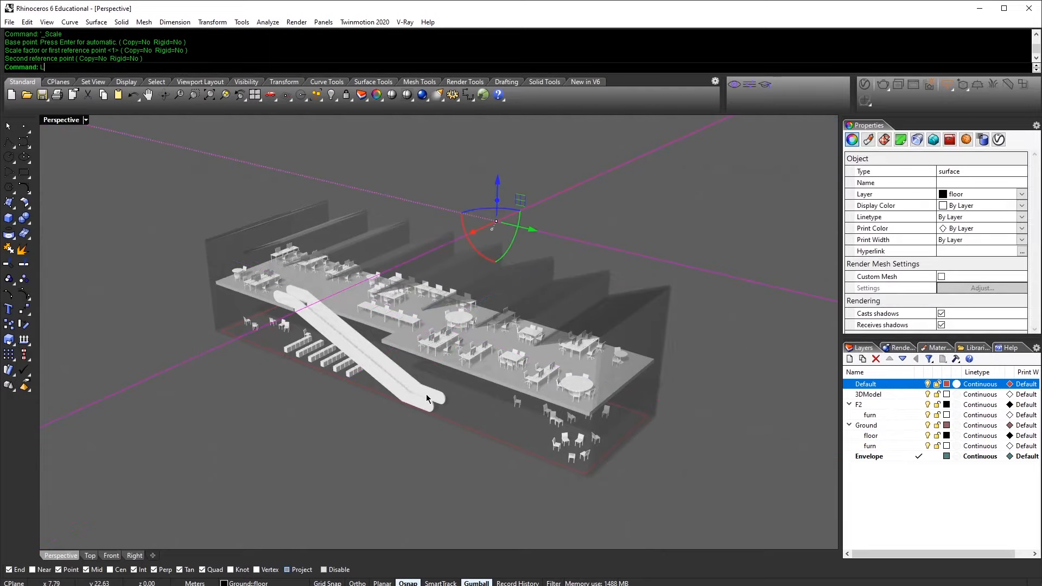
Step: Lock the enlarged ground plane and set the perspective camera's lens length to 100, reframing the whole building
type("O")
key("Return")
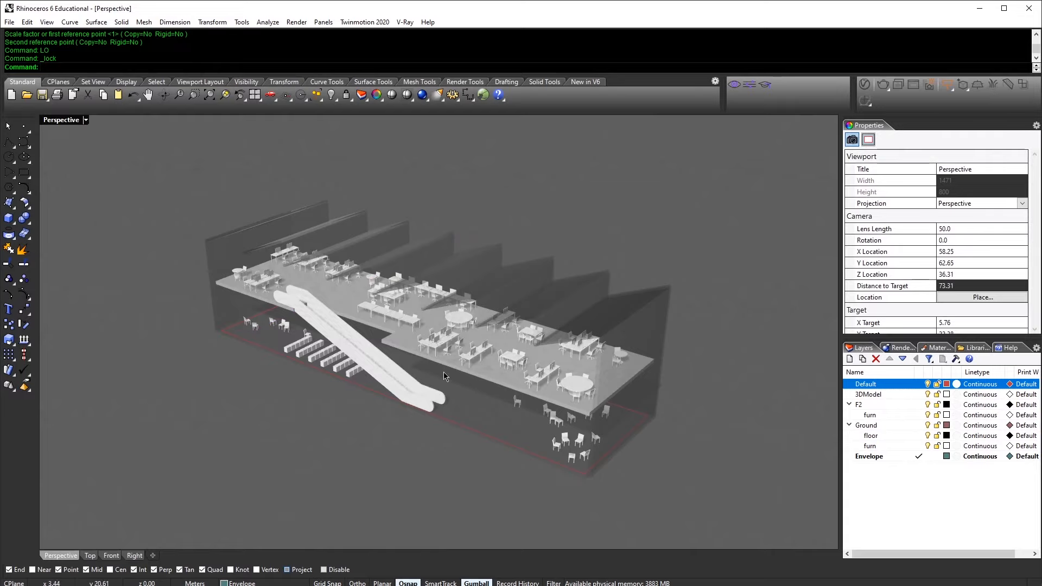
right_click_drag(555, 259, 541, 255, "shift")
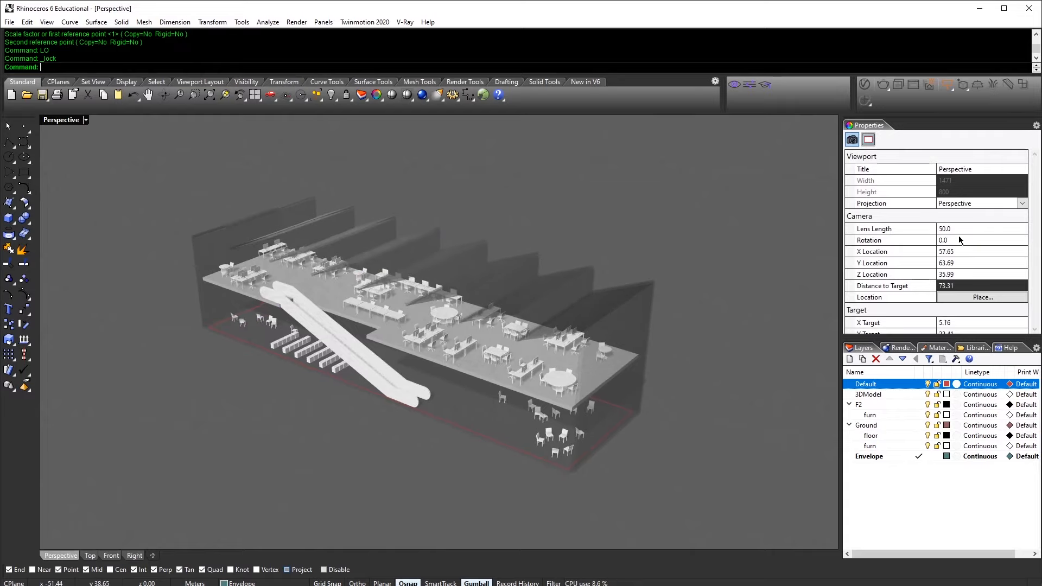
type("100")
key("Return")
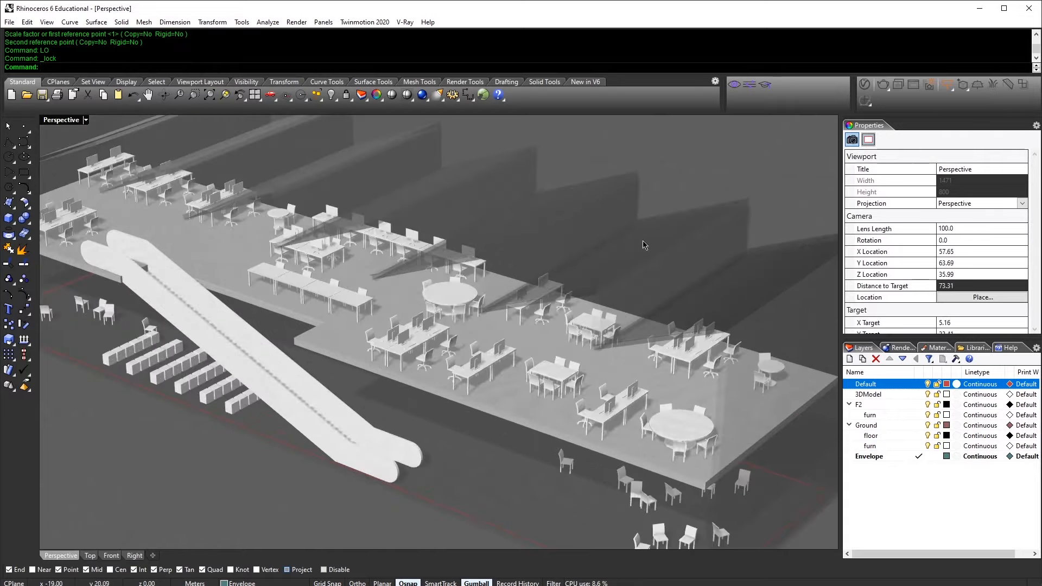
scroll(386, 316, "down", 4)
right_click_drag(335, 360, 382, 377, "shift")
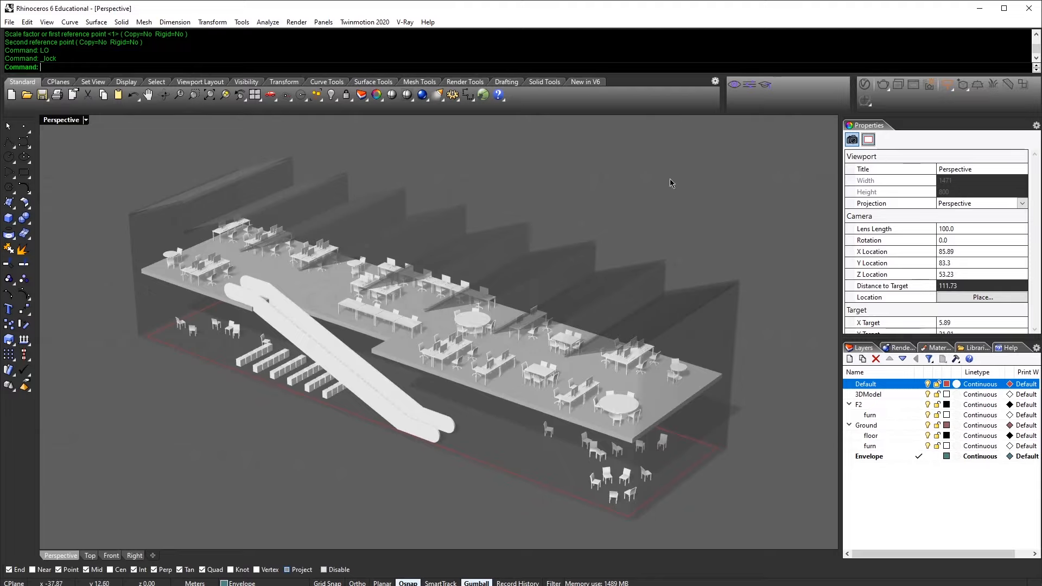
Step: Save the current perspective camera as a named view called Perspective
type("V")
key("Return")
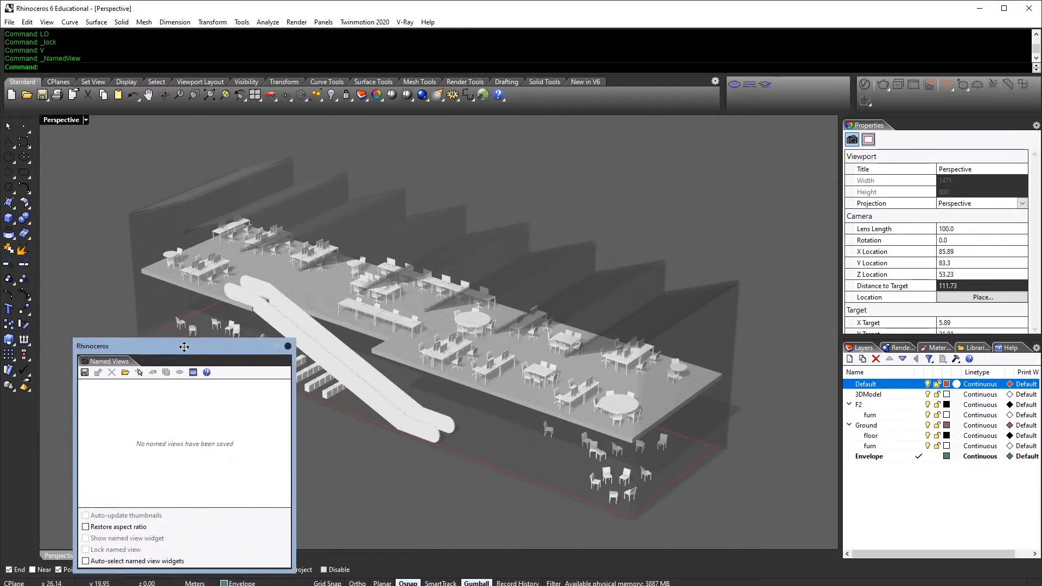
left_click_drag(91, 346, 71, 310)
left_click(75, 335)
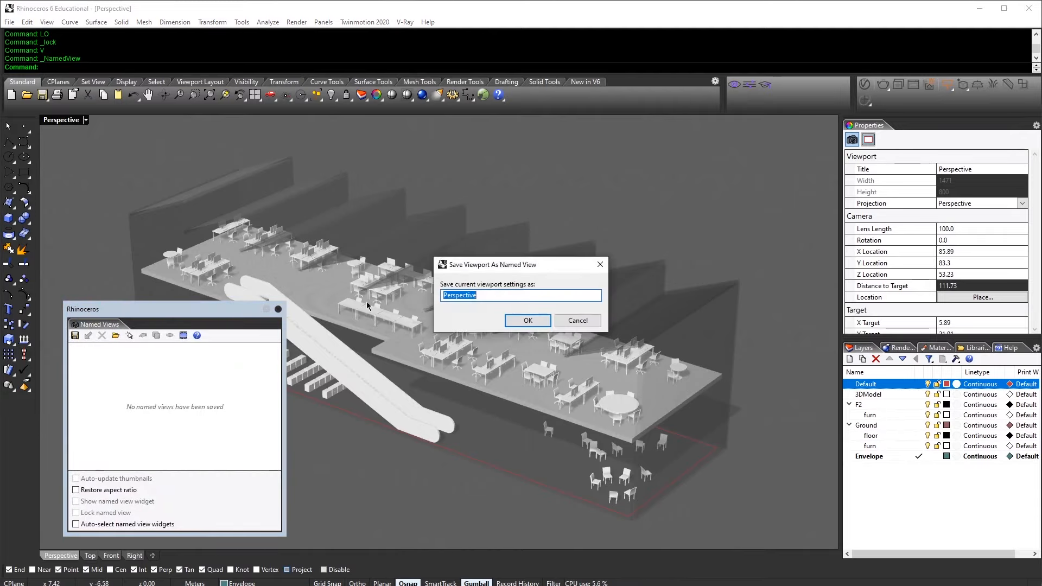
left_click(530, 324)
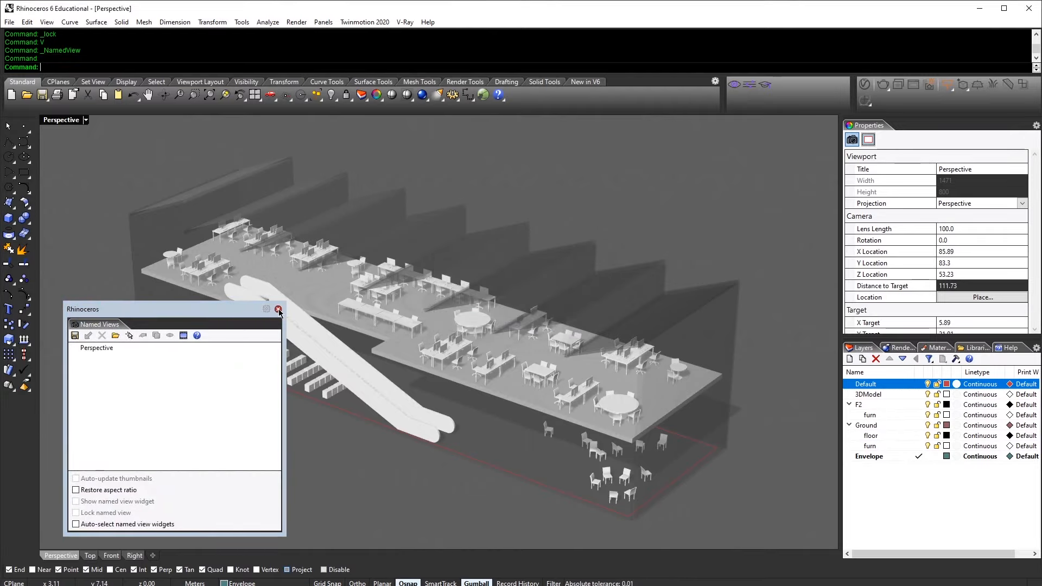
left_click(278, 309)
Step: Run a V-Ray production render, examine the roof and interior in the frame buffer, and stop the render
left_click(882, 84)
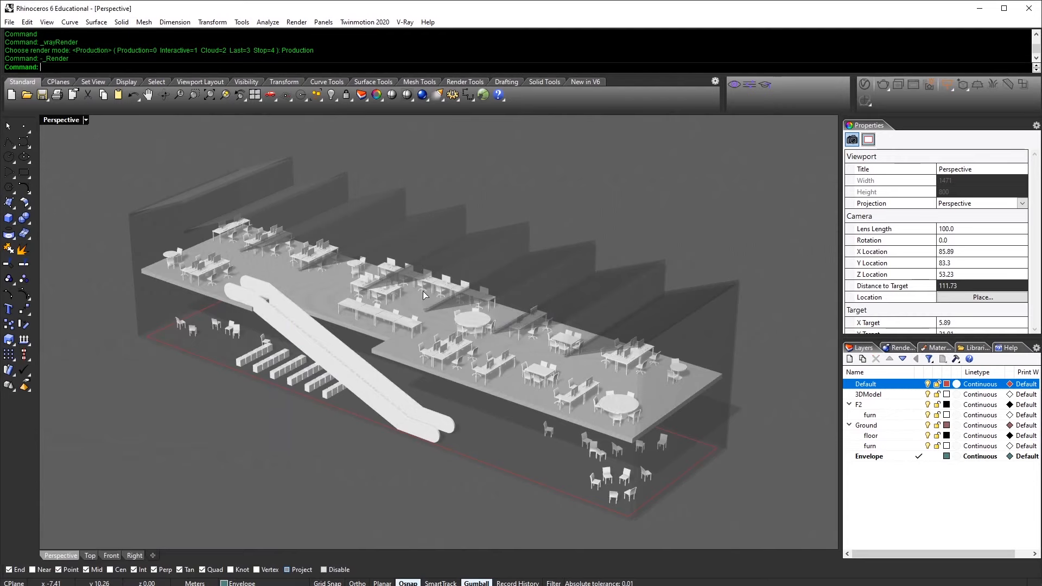
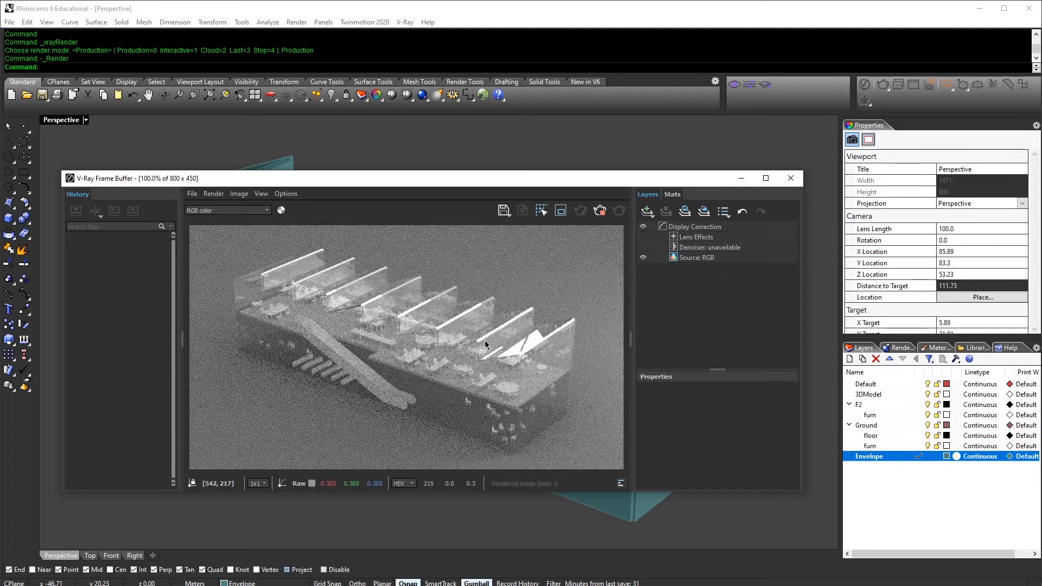
scroll(483, 340, "up", 1)
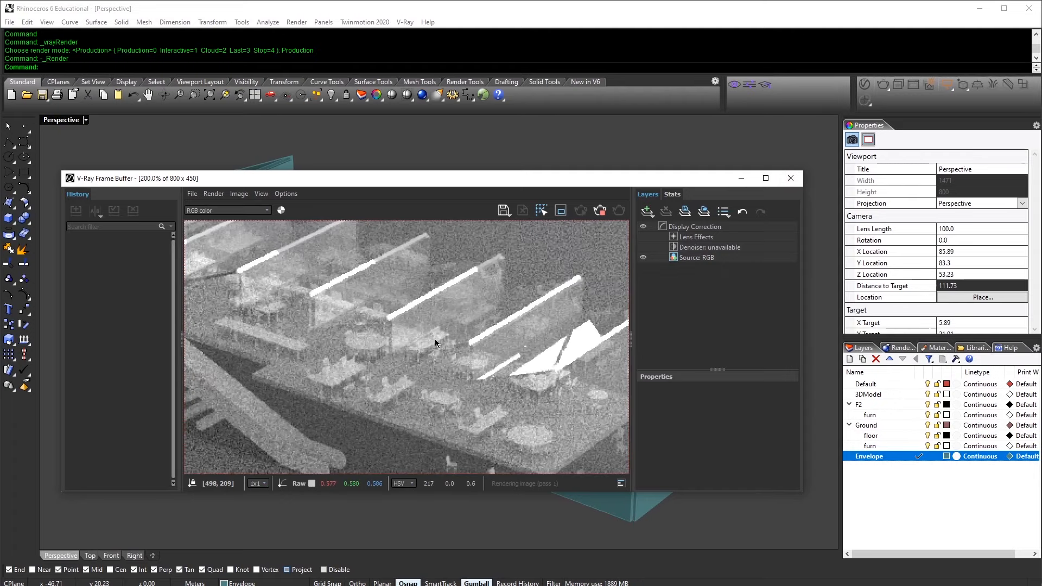
scroll(434, 338, "down", 1)
scroll(289, 270, "up", 1)
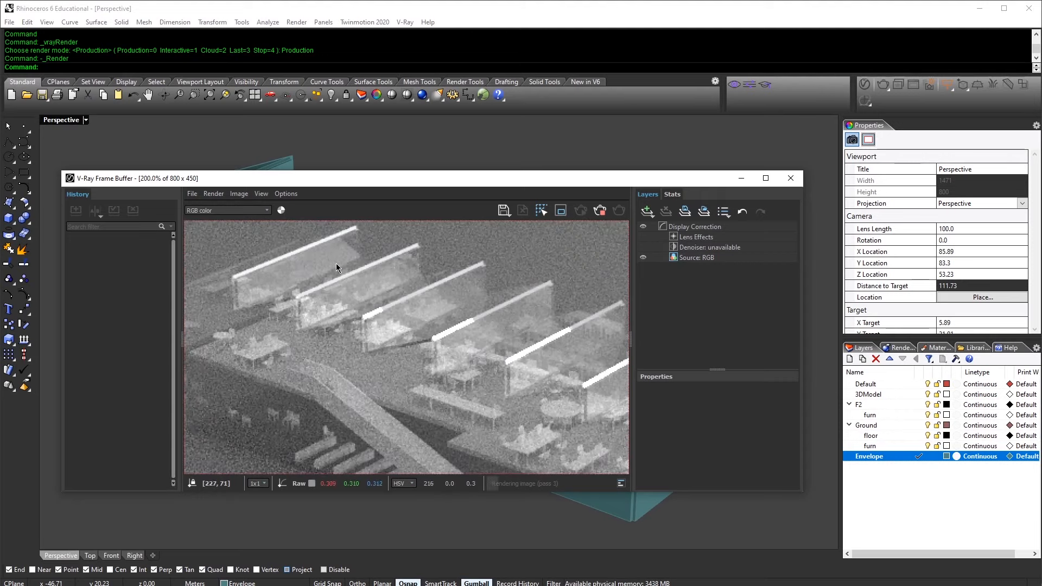
scroll(336, 263, "down", 1)
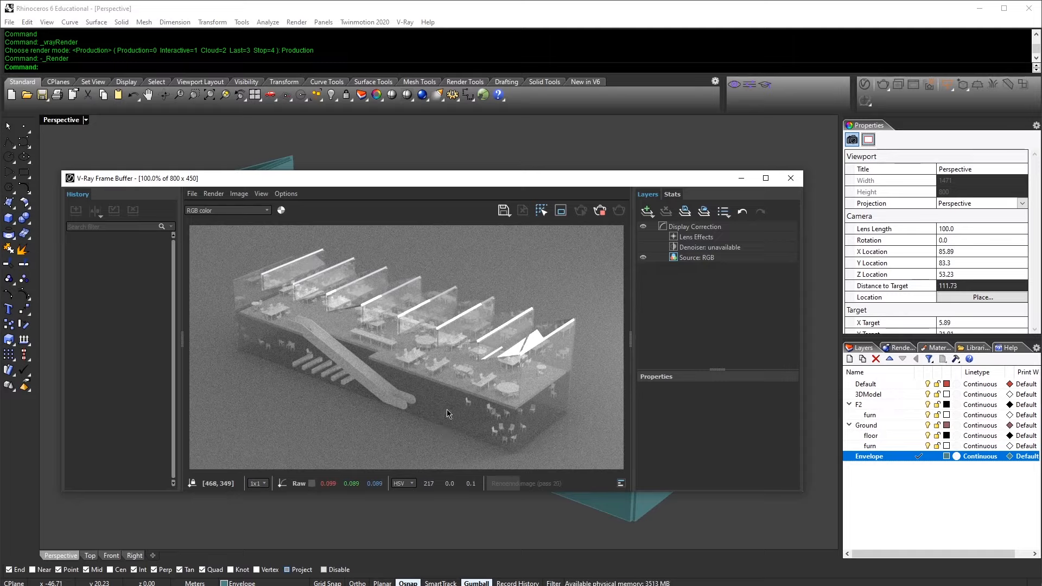
left_click(599, 210)
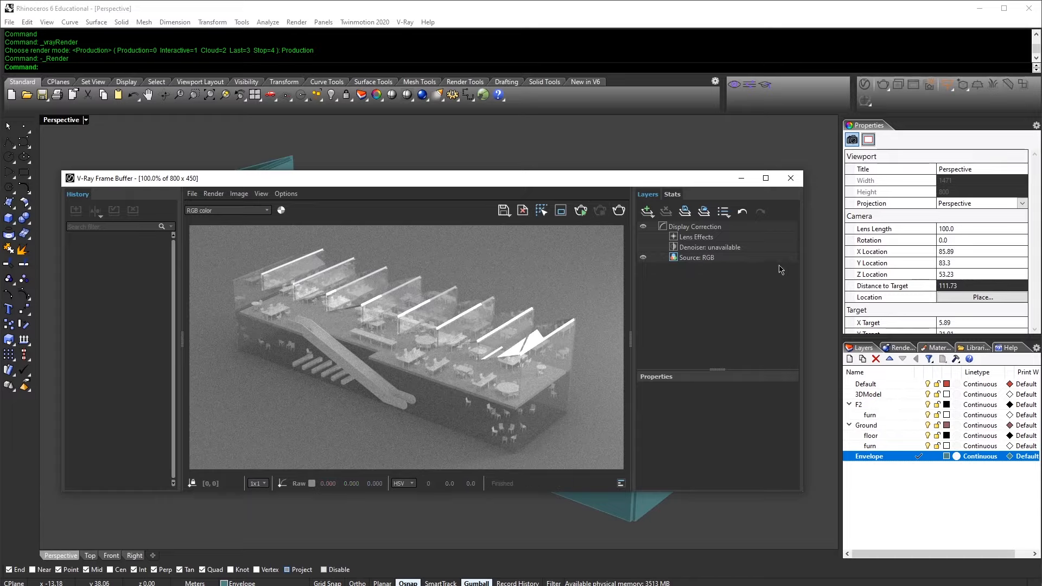
left_click(791, 179)
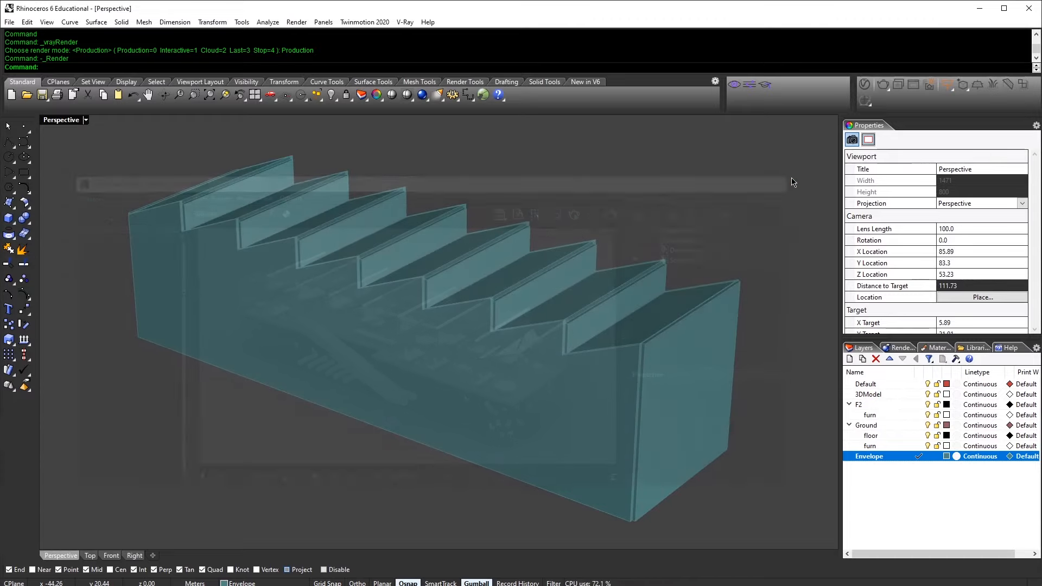
Step: Start a V-Ray interactive render of the perspective view
left_click(883, 86)
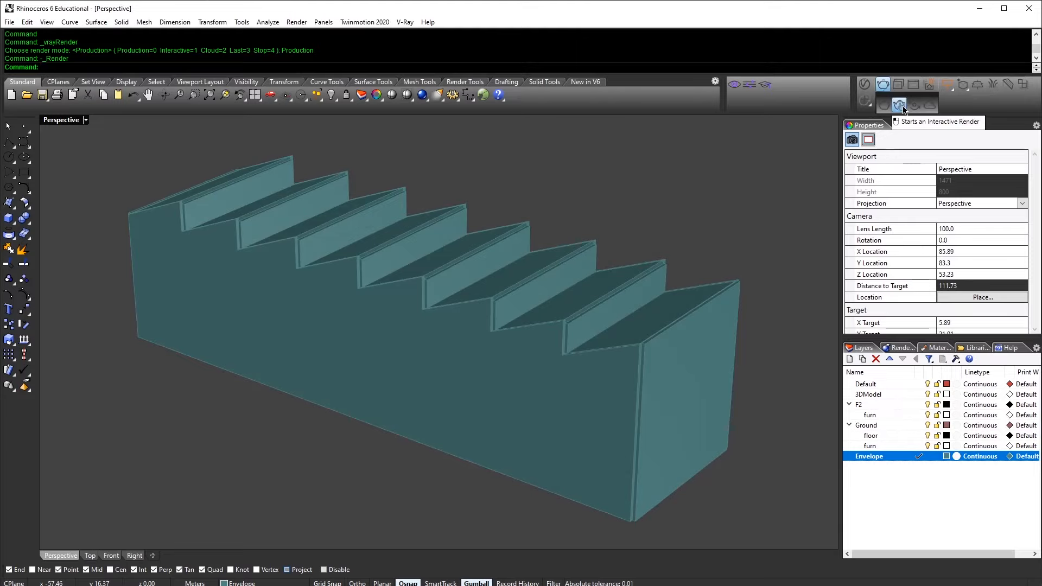
left_click(899, 105)
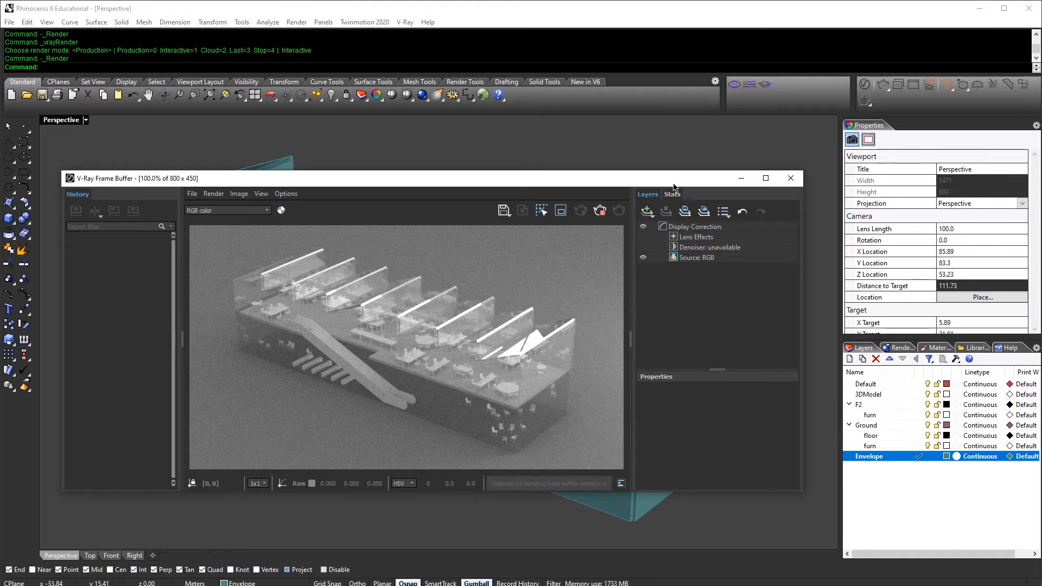
left_click_drag(672, 180, 666, 200)
left_click(588, 148)
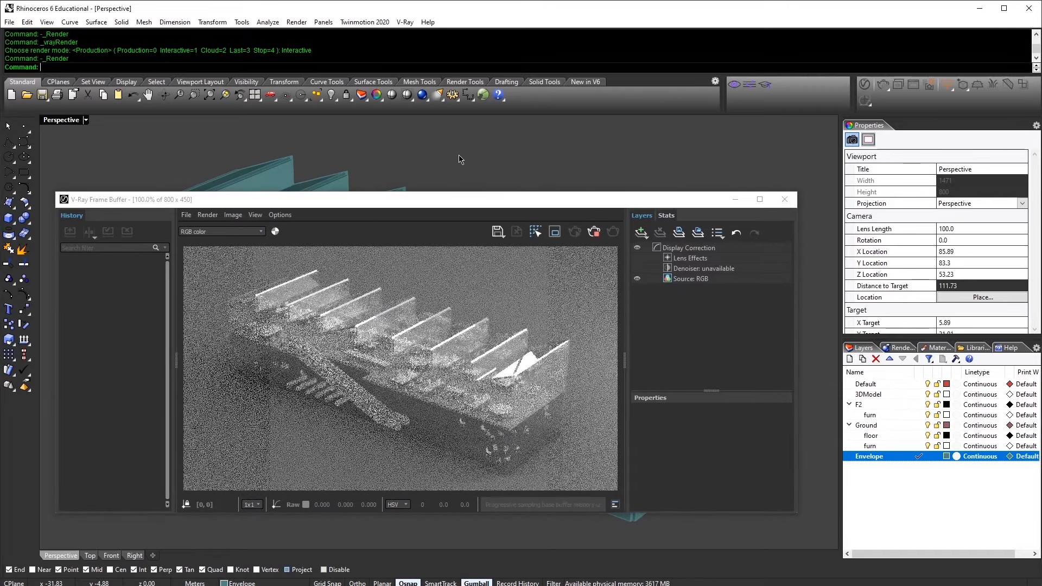
Step: Restore the four-viewport layout and move the V-Ray Frame Buffer clear of the Top and Front views
key("ctrl+m")
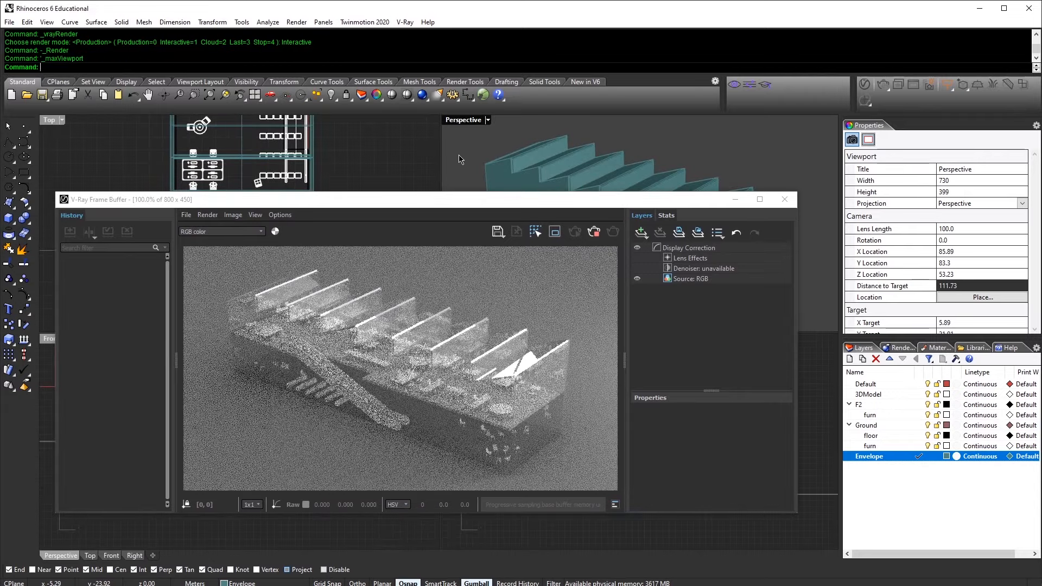
left_click(351, 167)
left_click(412, 205)
left_click_drag(358, 205, 712, 164)
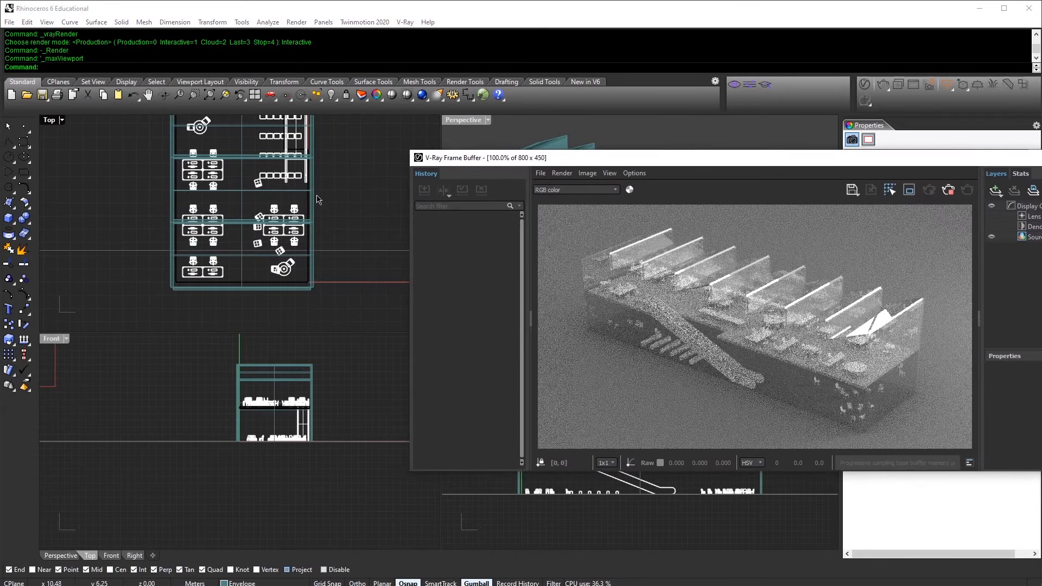
Step: Move the rectangular light diagonally closer to the building in the Top view
right_click_drag(331, 175, 295, 251)
scroll(295, 251, "down", 7)
scroll(297, 229, "down", 7)
right_click_drag(249, 173, 254, 279)
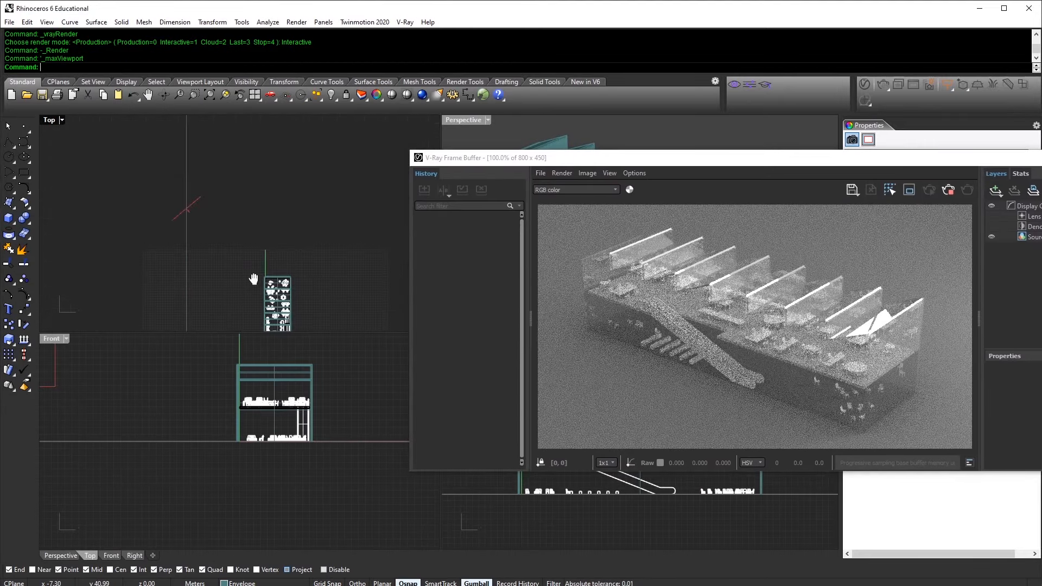
scroll(238, 255, "down", 1)
left_click(201, 211)
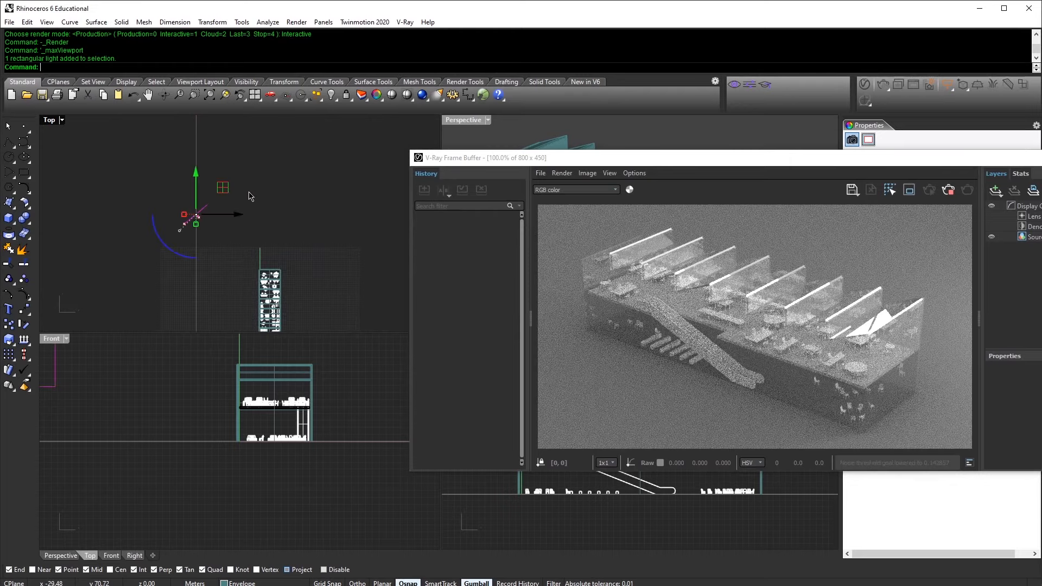
left_click_drag(224, 188, 265, 224)
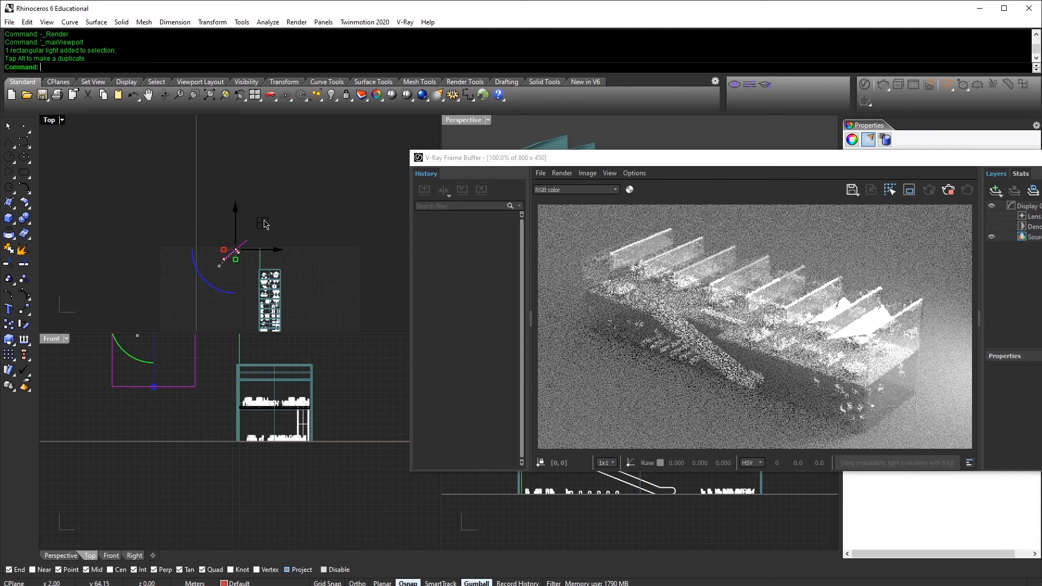
Step: Enlarge the rectangular light with Scale2D in the Top view, using its centre as base point and its end as reference
scroll(257, 247, "up", 1)
type("Sw2")
key("BackSpace")
key("BackSpace")
type("2")
key("Return")
scroll(218, 269, "up", 6)
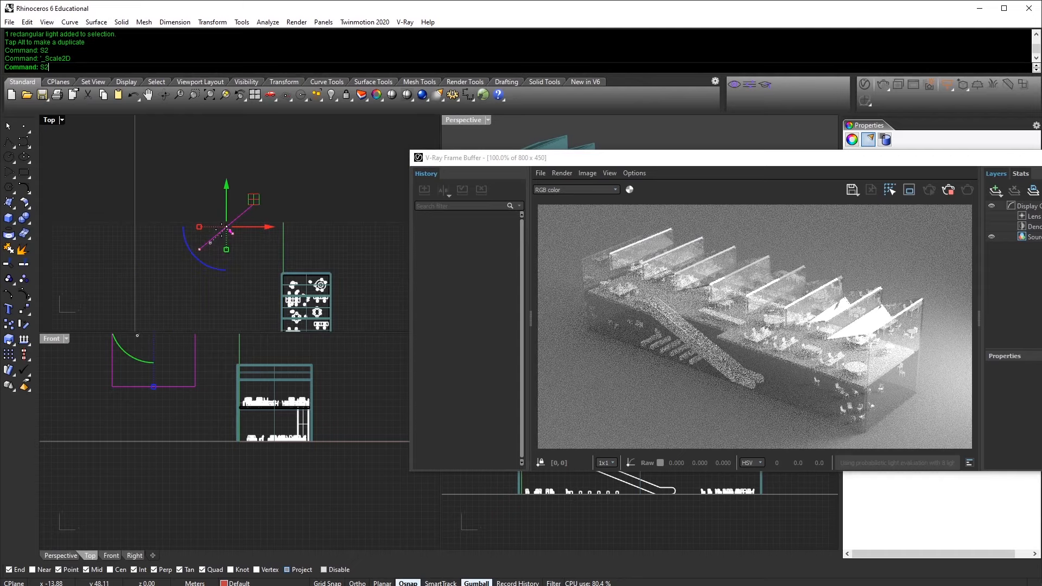
left_click(222, 226)
left_click(194, 256)
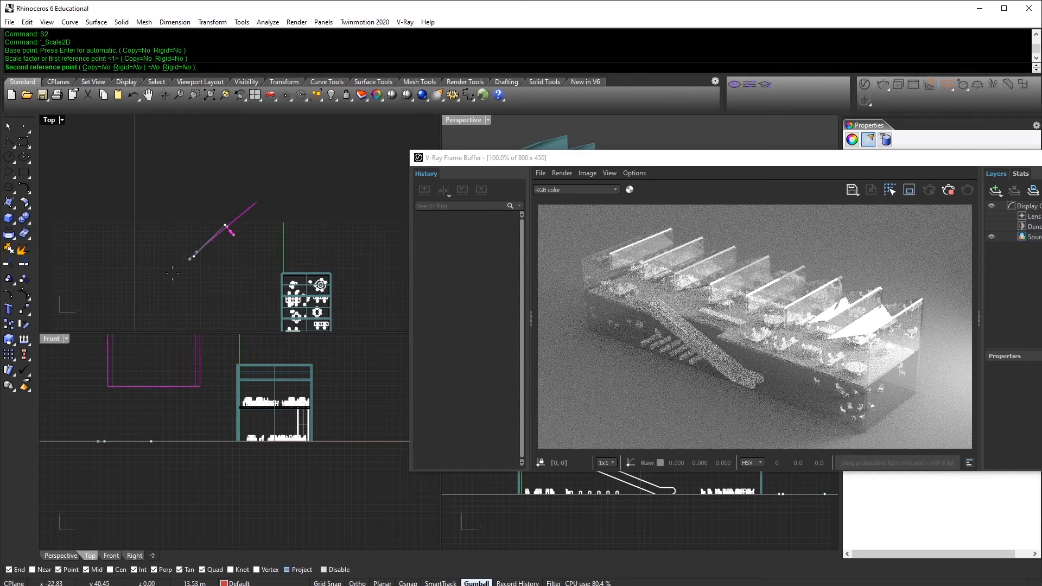
left_click(174, 267)
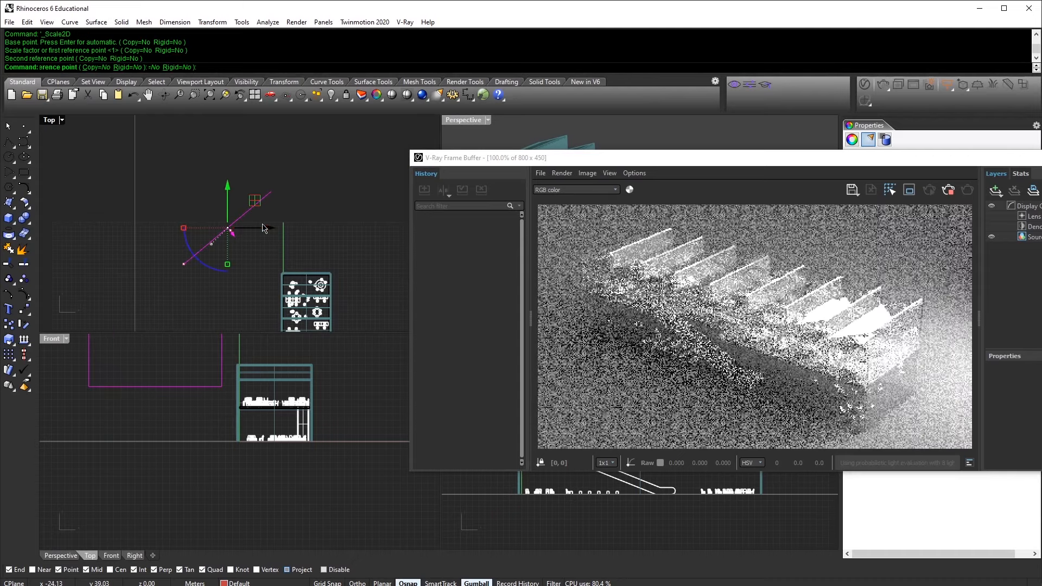
Step: Raise the rectangular light higher above the building in the Front view
right_click_drag(199, 410, 204, 495)
scroll(204, 460, "down", 2)
right_click_drag(204, 456, 259, 469)
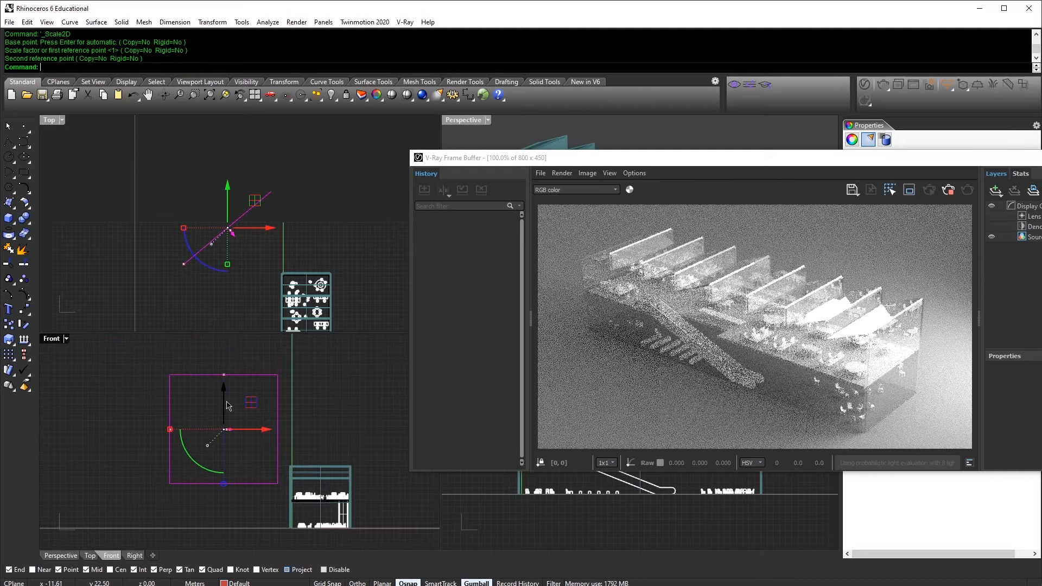
left_click_drag(226, 410, 235, 369)
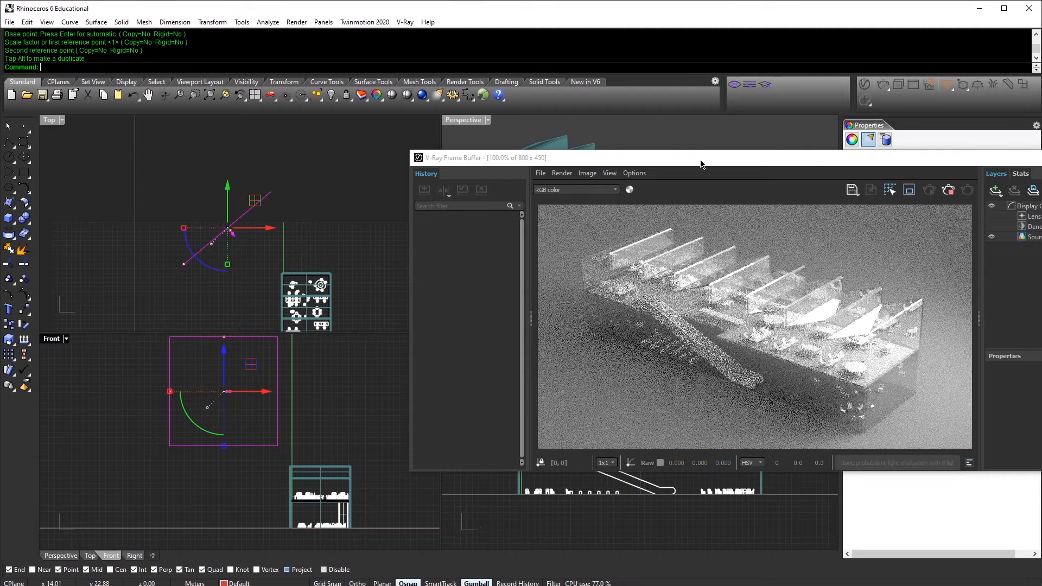
Step: Set the rectangular light's intensity to 300 and reposition the frame buffer beside its properties
left_click_drag(702, 161, 338, 244)
left_click_drag(911, 222, 898, 223)
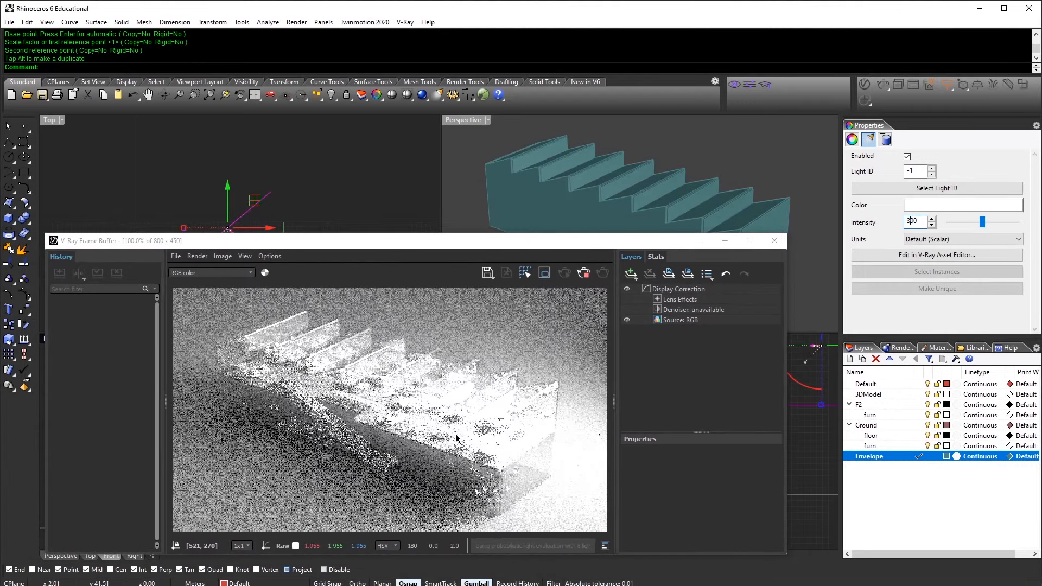
left_click_drag(444, 242, 467, 193)
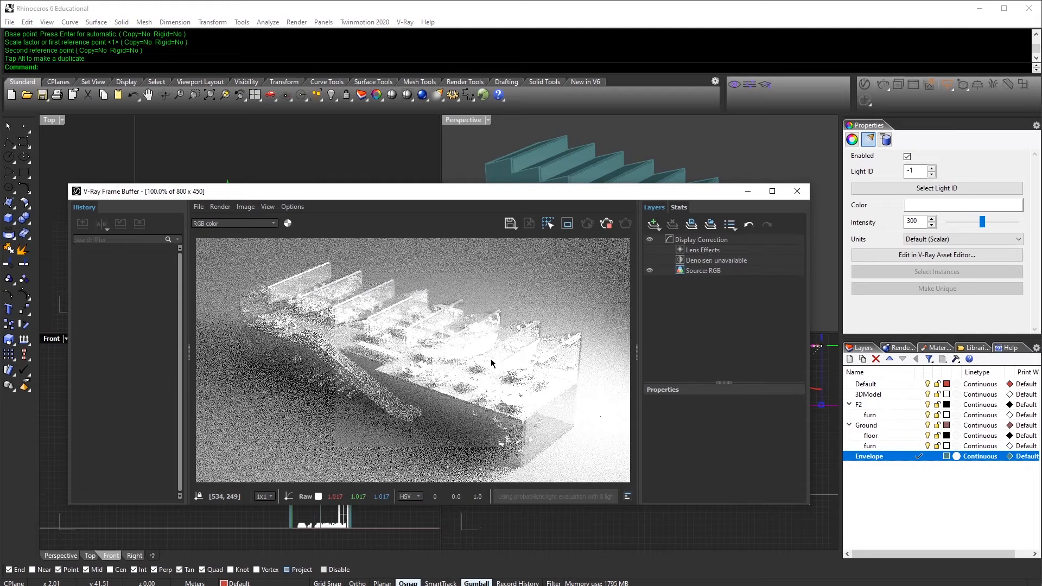
Step: Set the V-Ray camera's Exposure Value (EV) to 11 and move the Asset Editor aside to uncover the render
left_click(936, 255)
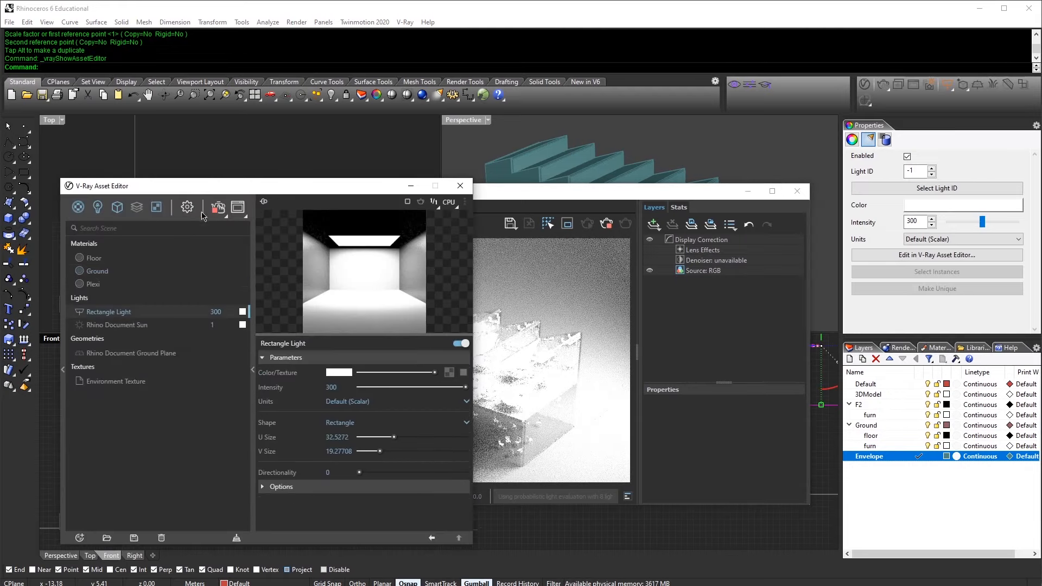
left_click(186, 206)
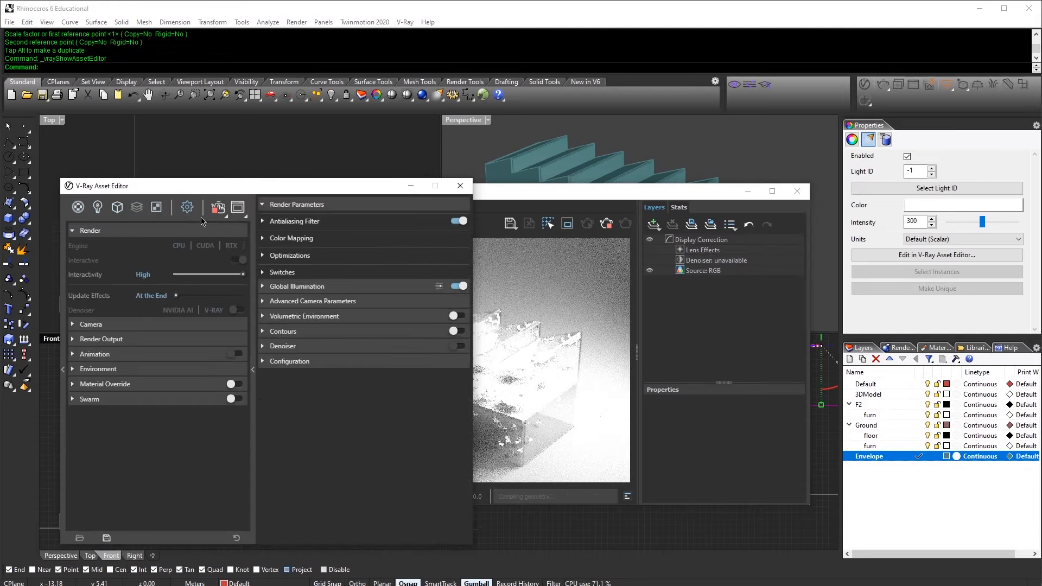
left_click(91, 324)
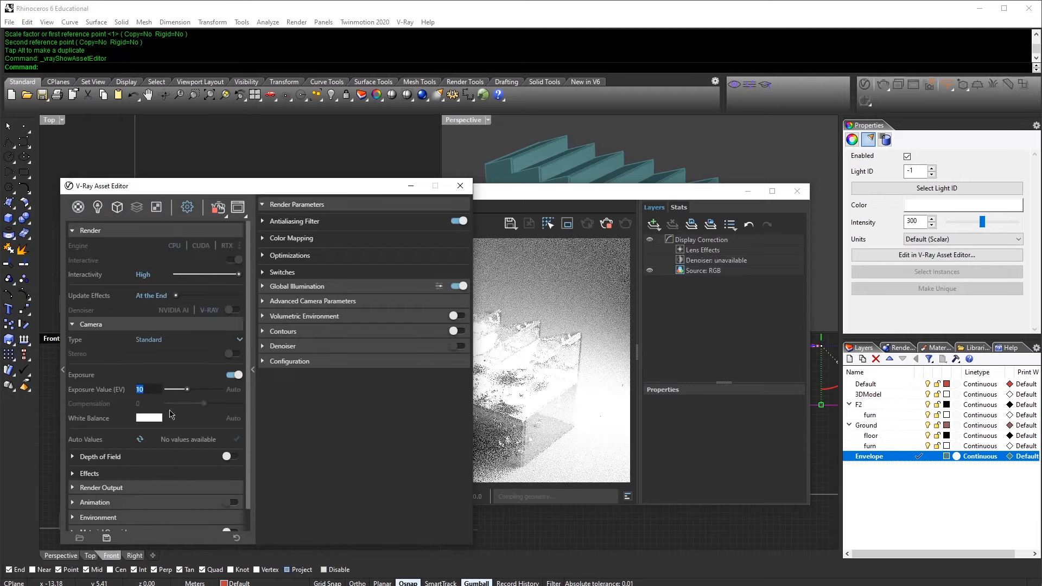
mouse_move(105, 393)
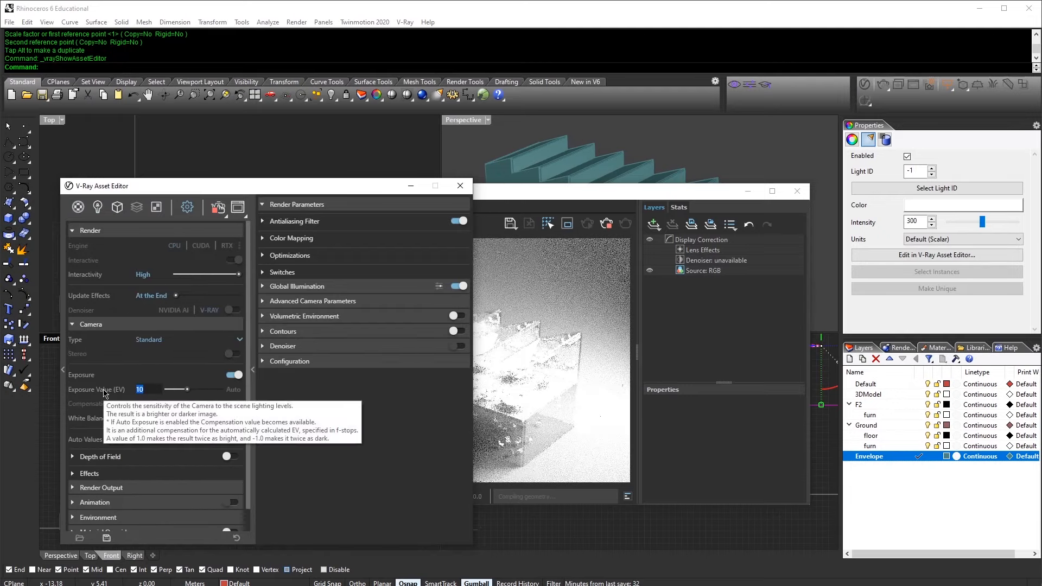
type("11")
key("Return")
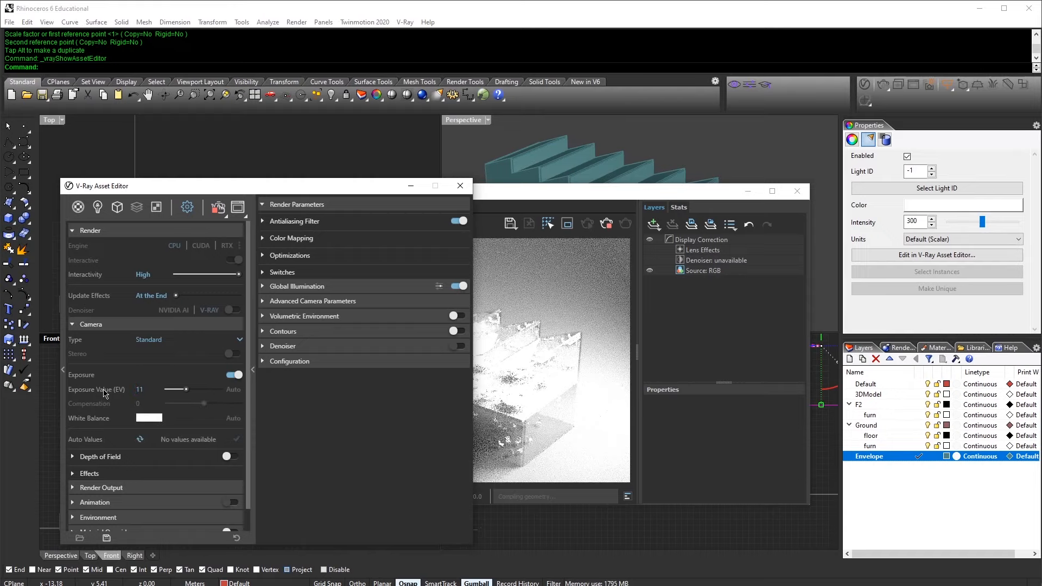
left_click_drag(304, 193, 0, 193)
left_click(502, 378)
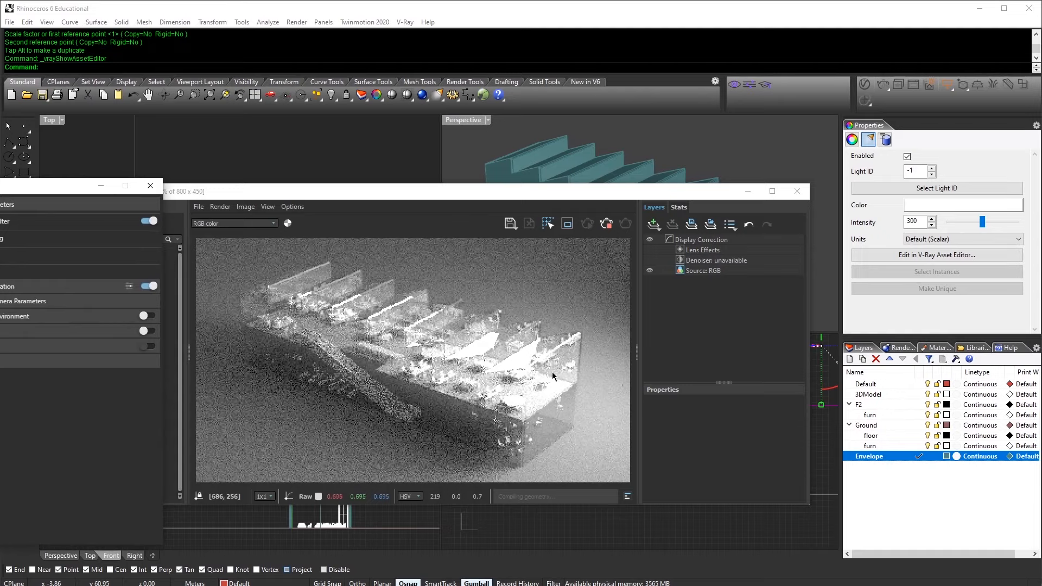
Step: Set the V-Ray camera's Exposure Value (EV) to 11.5 and move the Asset Editor aside to uncover the render
left_click(564, 395)
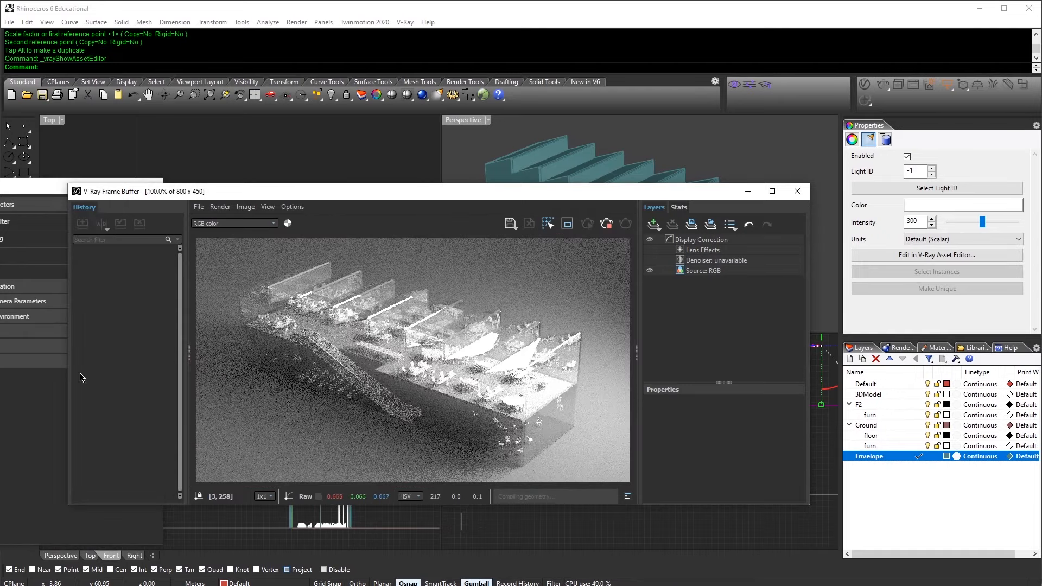
left_click_drag(33, 187, 309, 199)
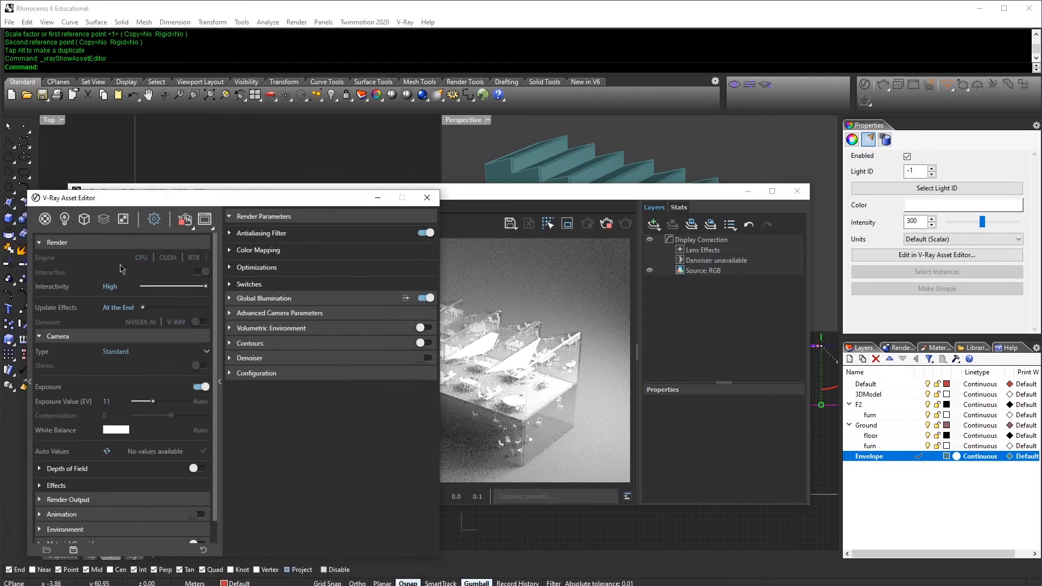
left_click(120, 402)
type("11.5")
key("Return")
left_click_drag(352, 202, 161, 148)
left_click(555, 363)
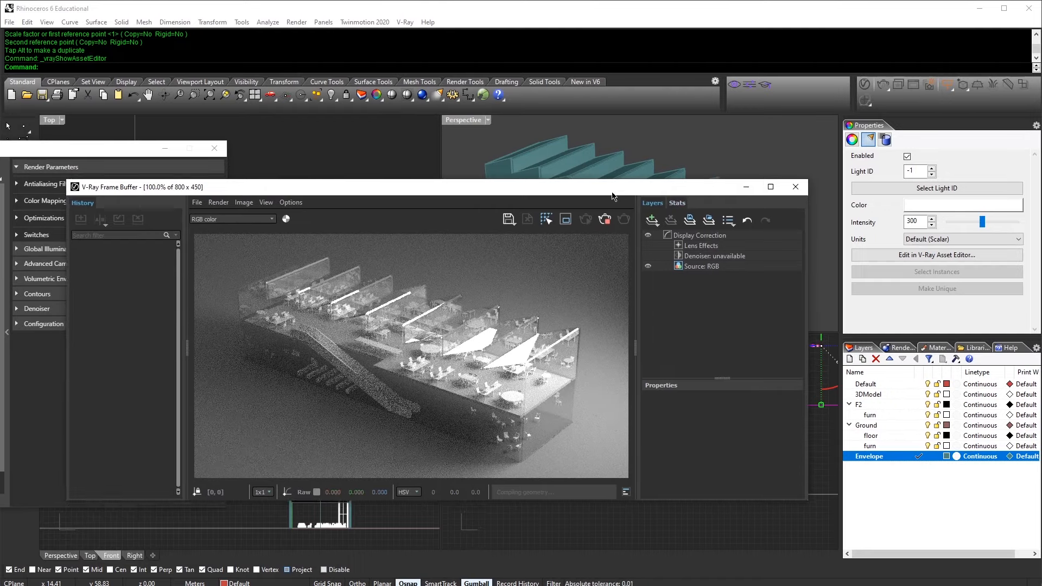
Step: Shrink the rectangular light in the Front view, and rotate it slightly and move it farther from the building in the Top view
left_click_drag(615, 198, 937, 232)
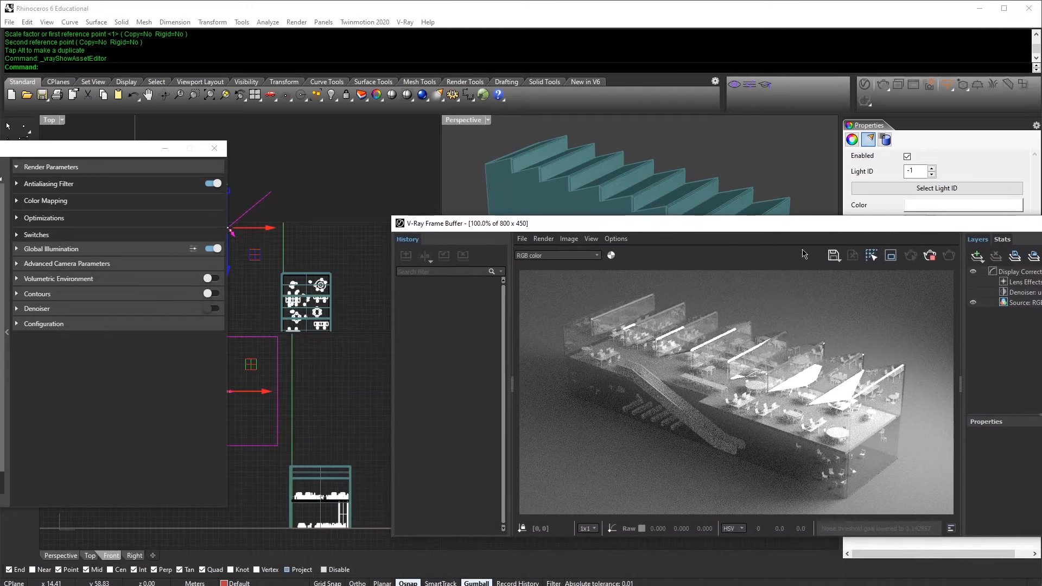
left_click_drag(302, 455, 303, 432)
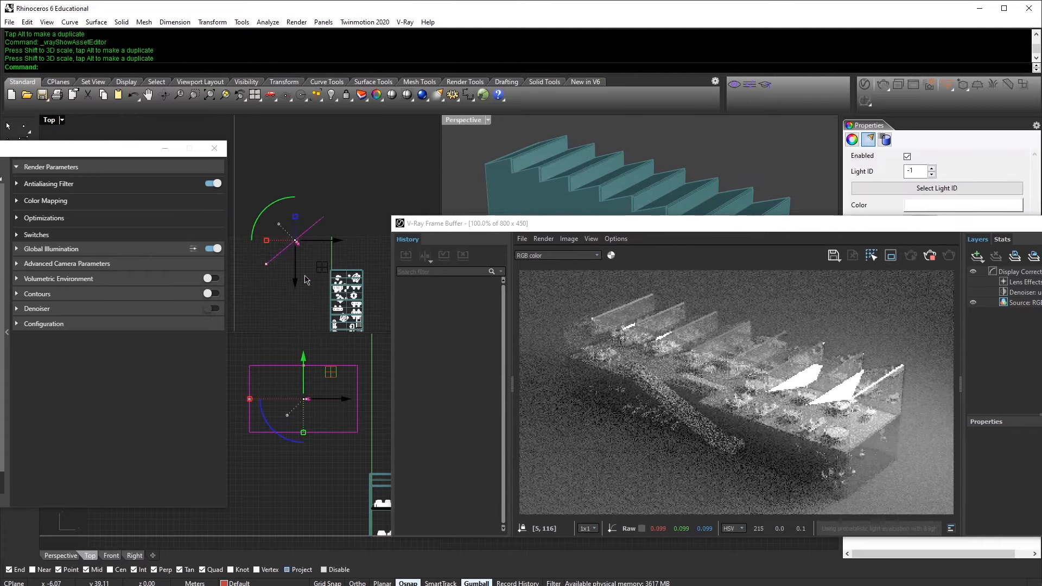
left_click_drag(278, 203, 284, 207)
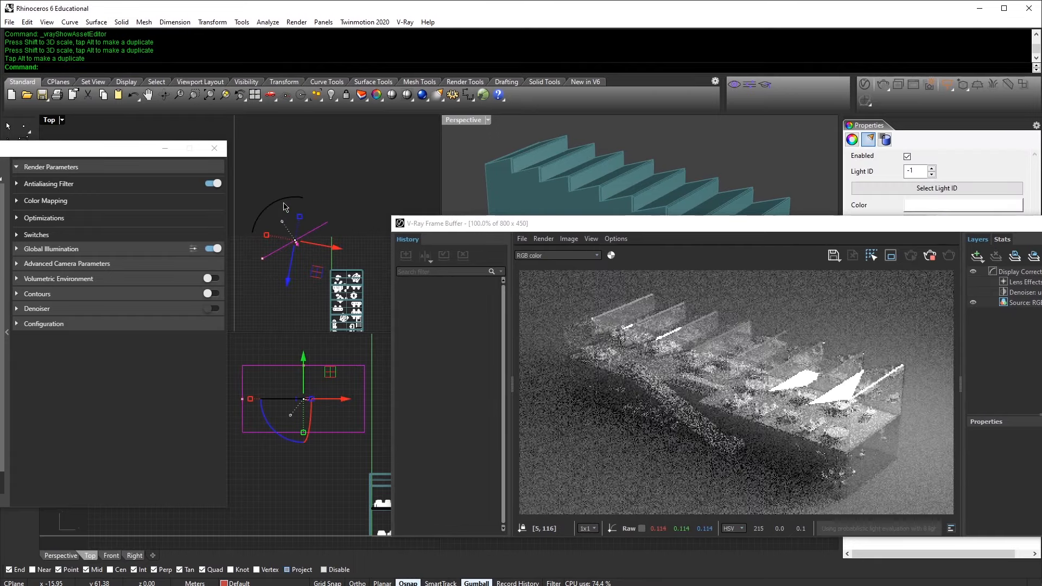
left_click_drag(317, 277, 313, 238)
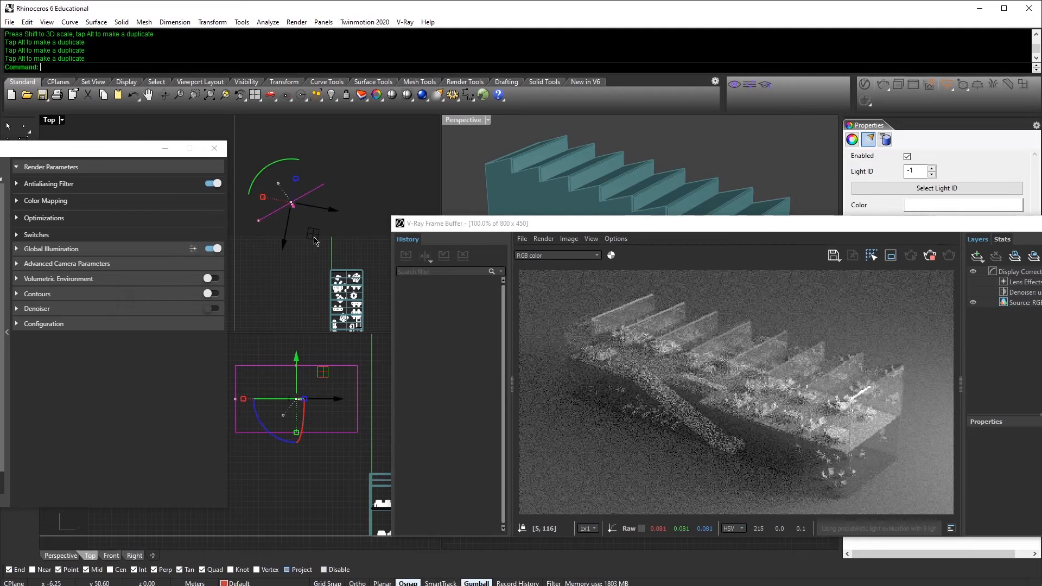
scroll(861, 393, "up", 1)
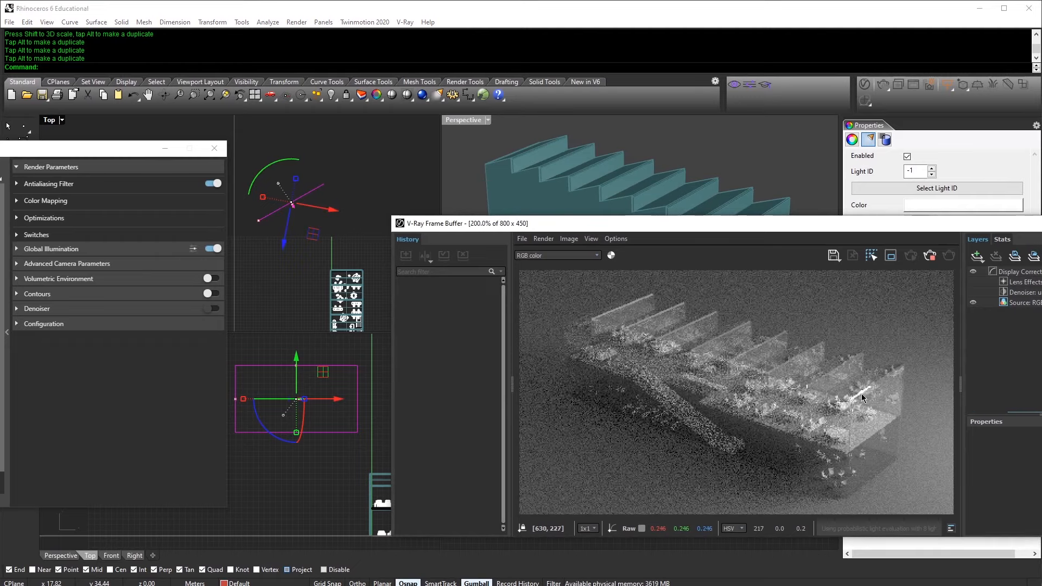
scroll(863, 393, "up", 1)
scroll(822, 402, "down", 1)
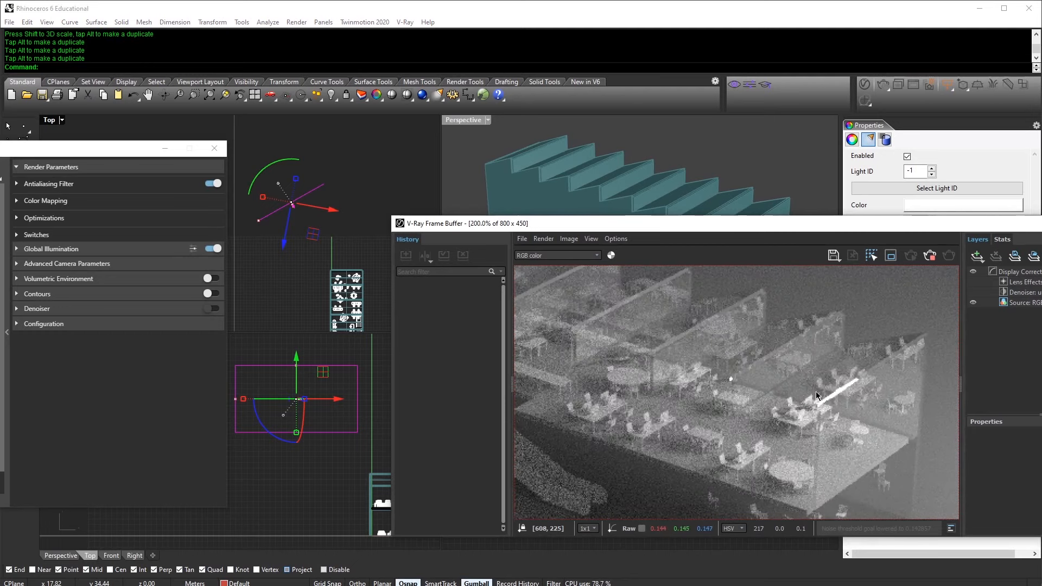
scroll(825, 402, "down", 1)
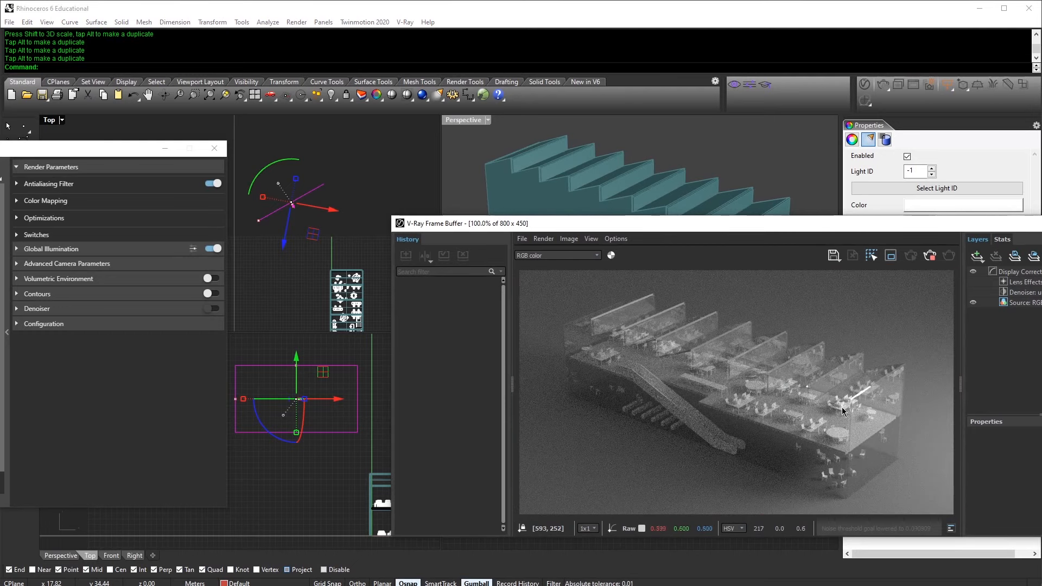
Step: Bring the Asset Editor back beside the frame buffer and set the camera's Exposure Value (EV) to 11
left_click_drag(808, 231, 649, 219)
left_click_drag(130, 153, 323, 154)
left_click_drag(132, 343, 124, 345)
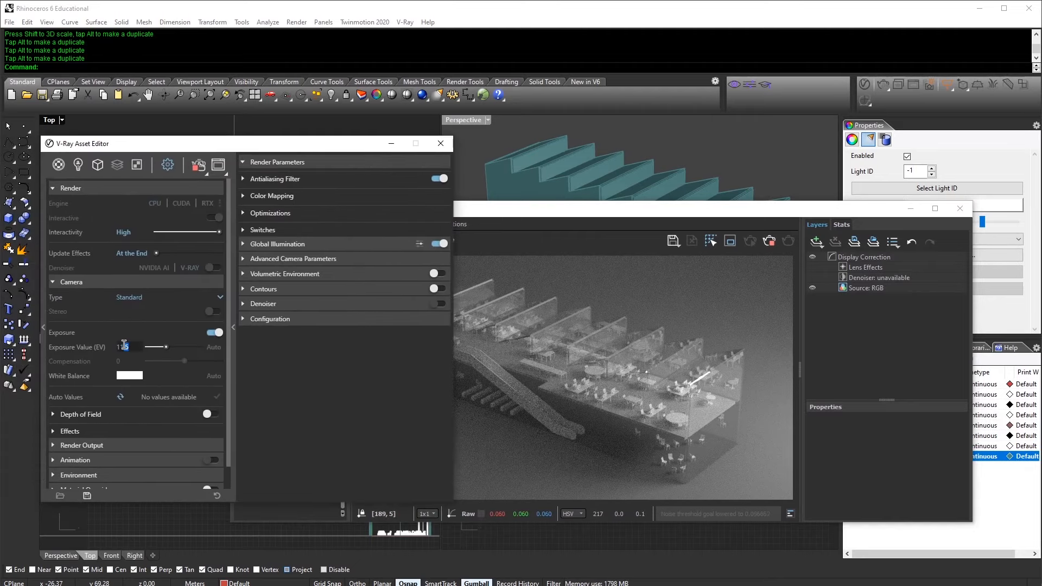
type("1")
key("Return")
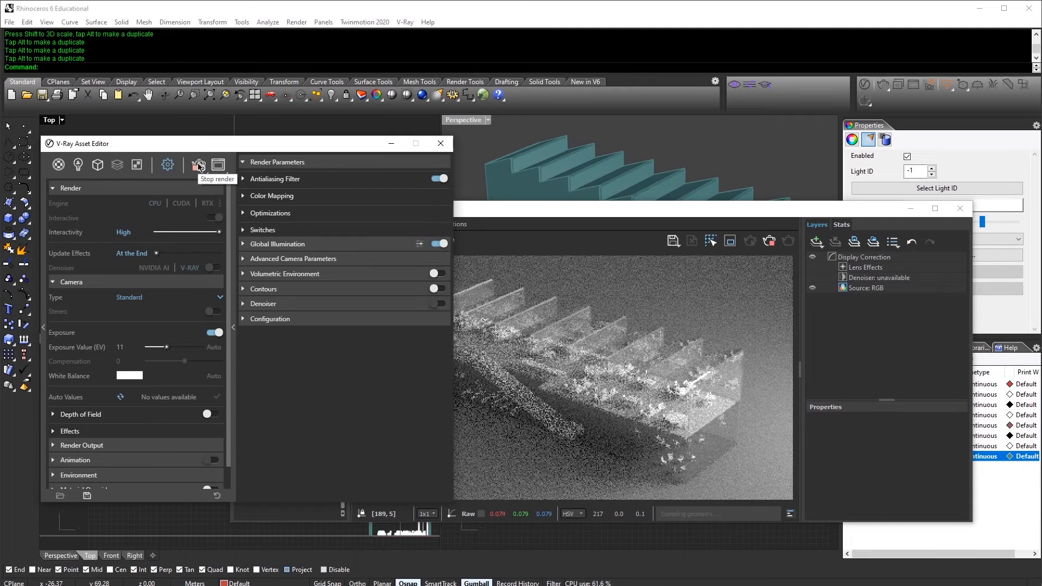
Step: Stop the running interactive render and turn off V-Ray's Interactive mode
left_click(200, 167)
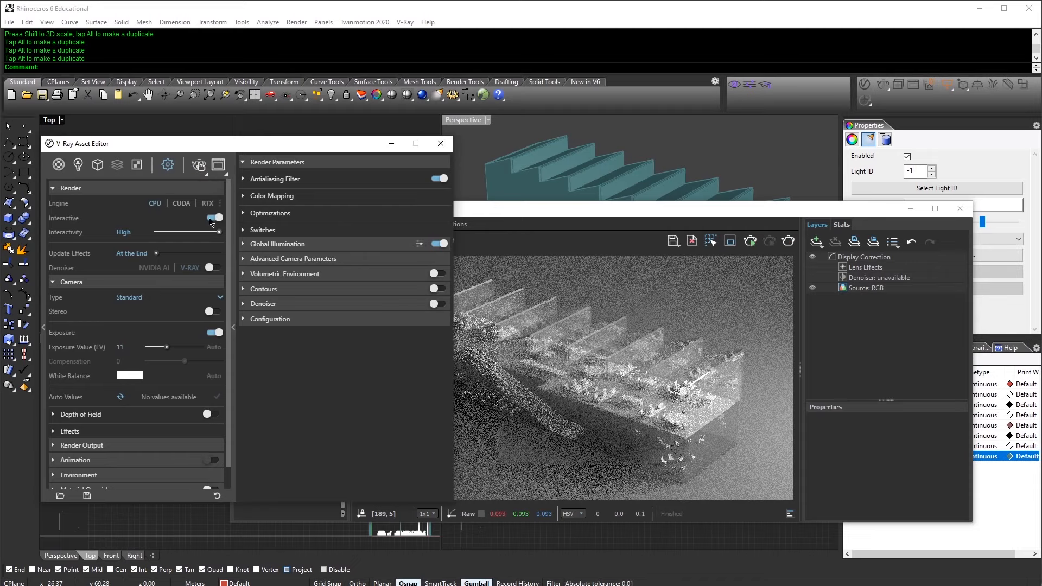
left_click(681, 378)
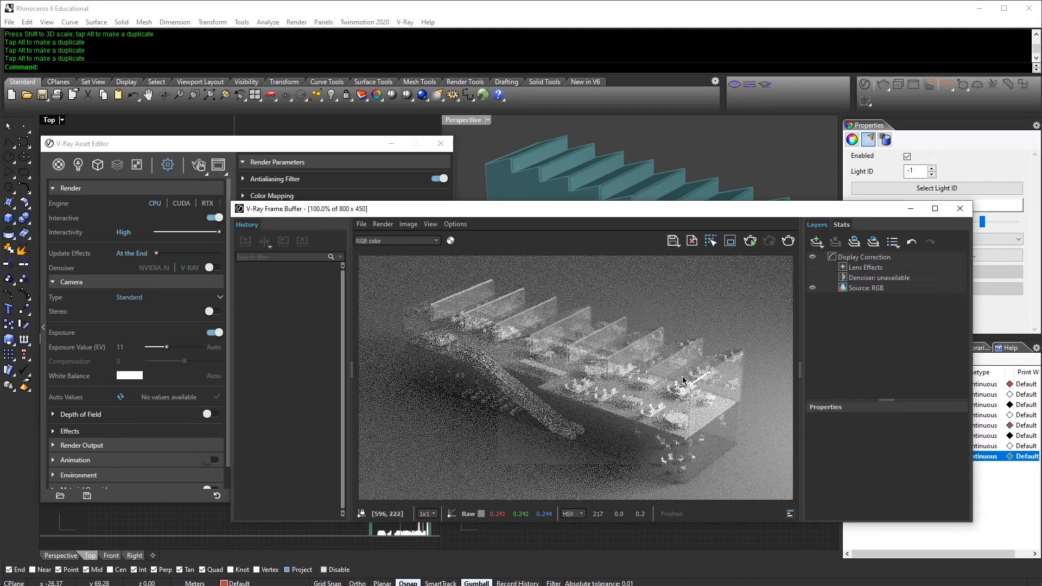
left_click(265, 147)
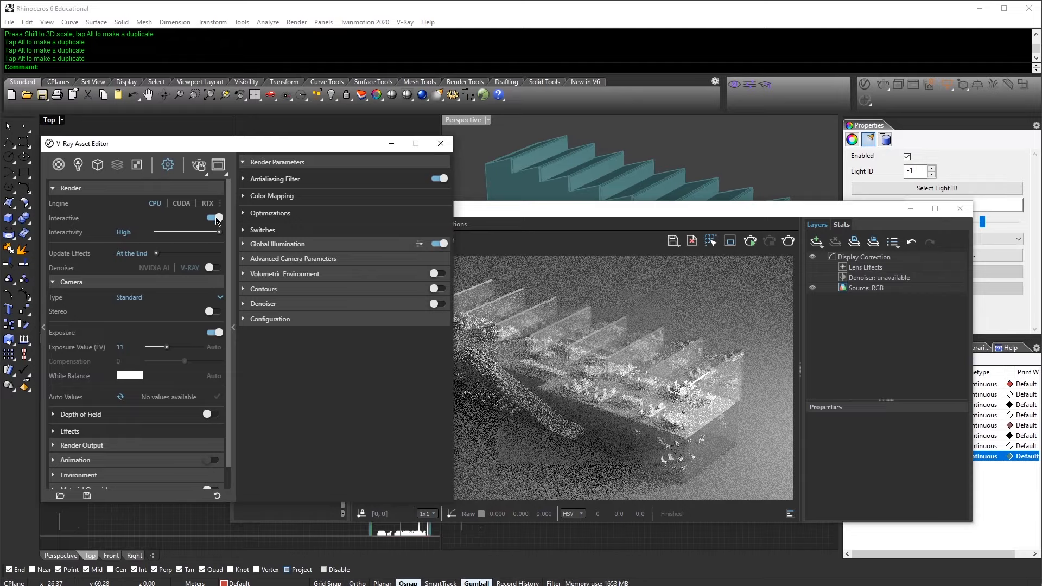
left_click(215, 218)
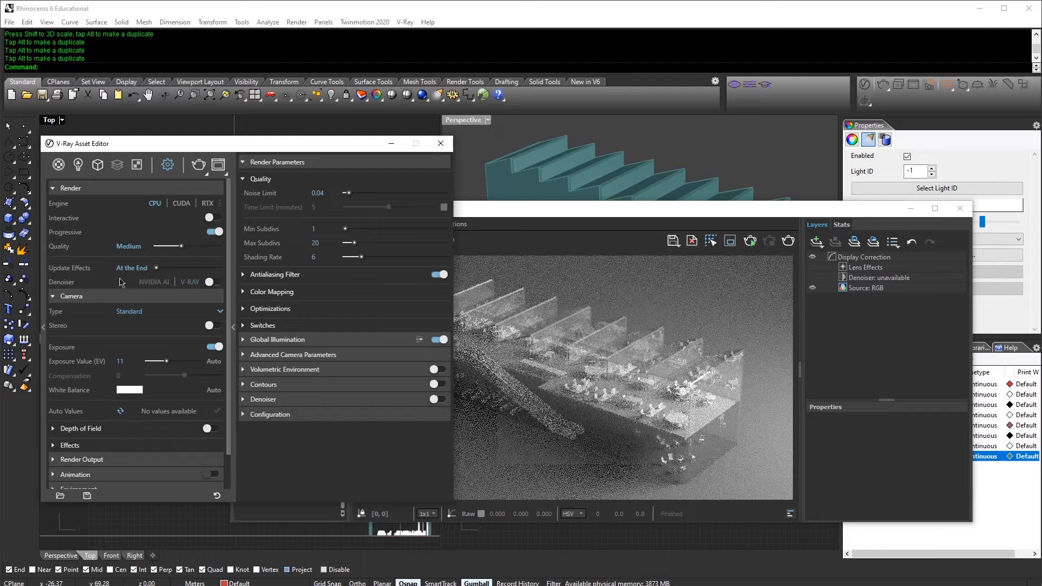
Step: Set the render output size to 1920 x 1080 with the 16:9 - Widescreen aspect ratio
scroll(87, 380, "down", 2)
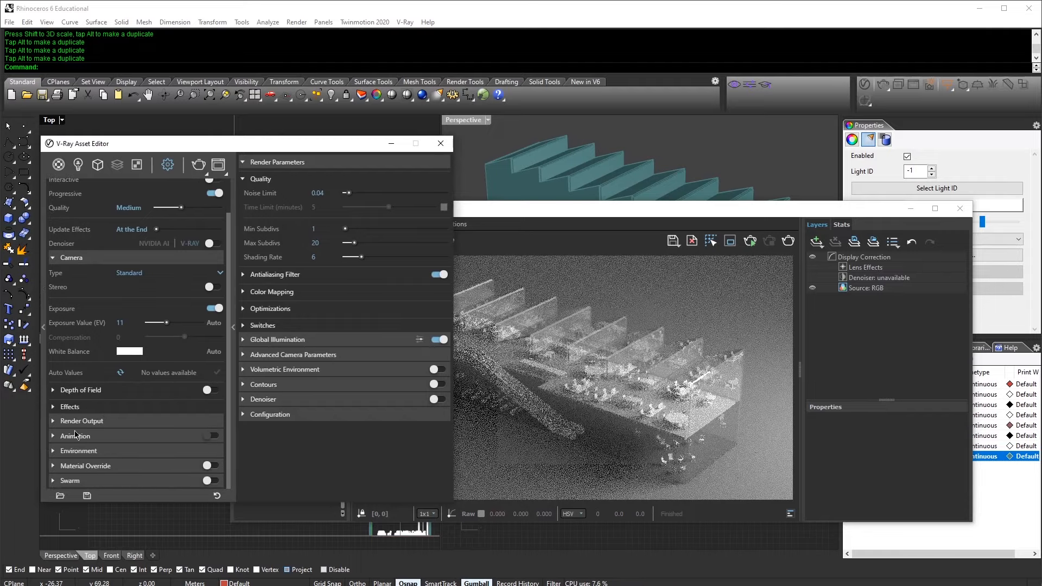
left_click(74, 422)
scroll(112, 400, "down", 1)
left_click_drag(132, 397, 81, 413)
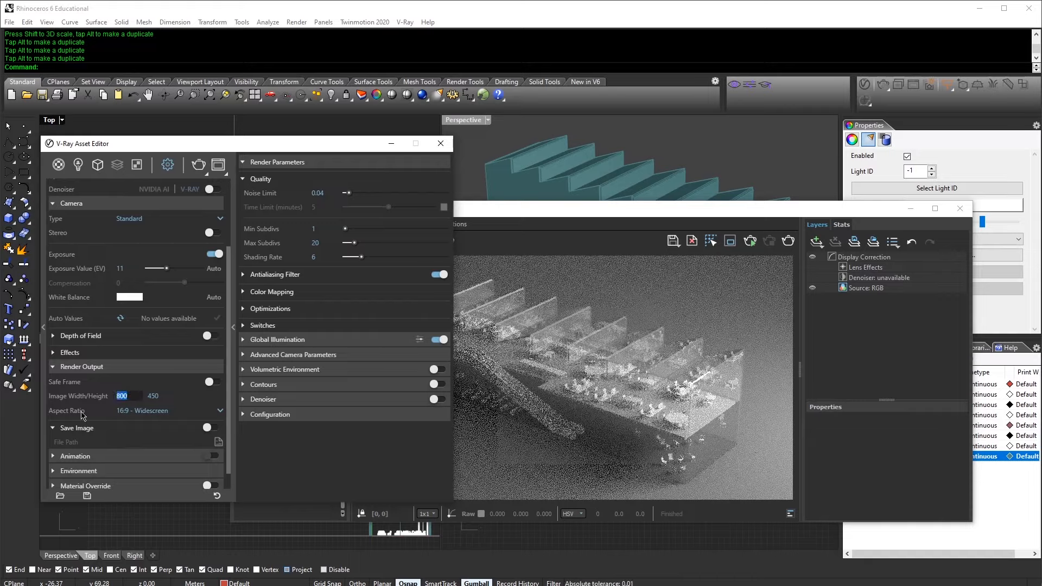
key("Return")
left_click_drag(135, 396, 113, 399)
left_click(164, 387)
Step: Enable the V-Ray denoiser and switch off Progressive rendering
left_click(437, 399)
scroll(181, 295, "up", 3)
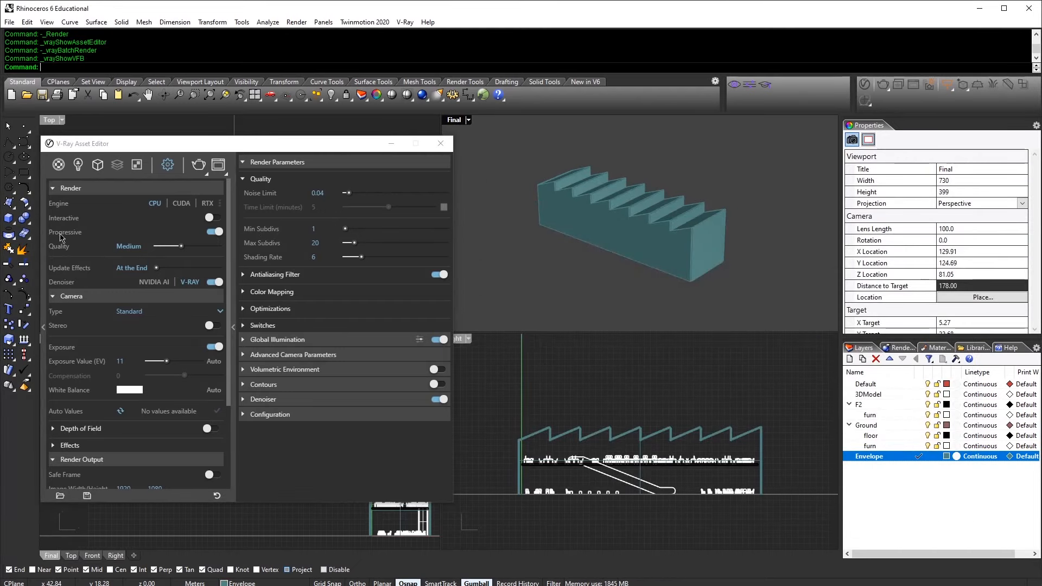
left_click(211, 231)
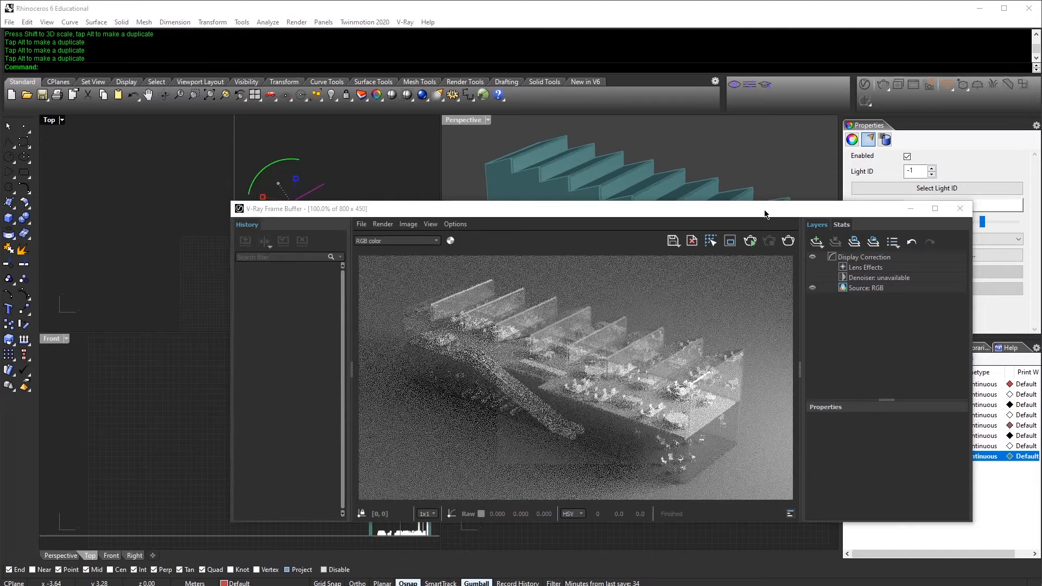
Step: Put away the frame buffer and reframe the Perspective view with more empty space around the whole building
left_click_drag(951, 216, 844, 202)
left_click(849, 198)
left_click(698, 139)
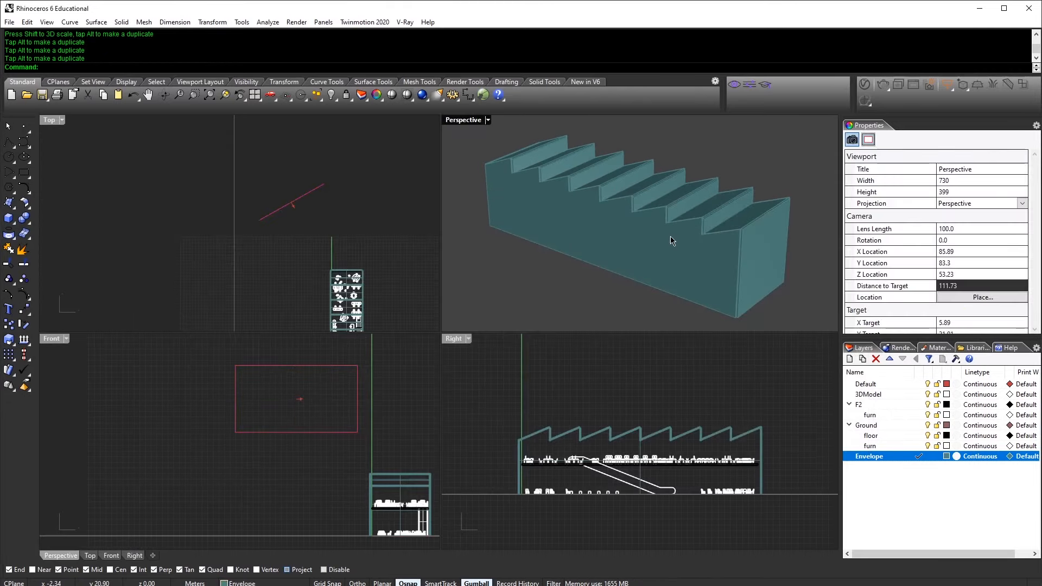
scroll(666, 227, "down", 4)
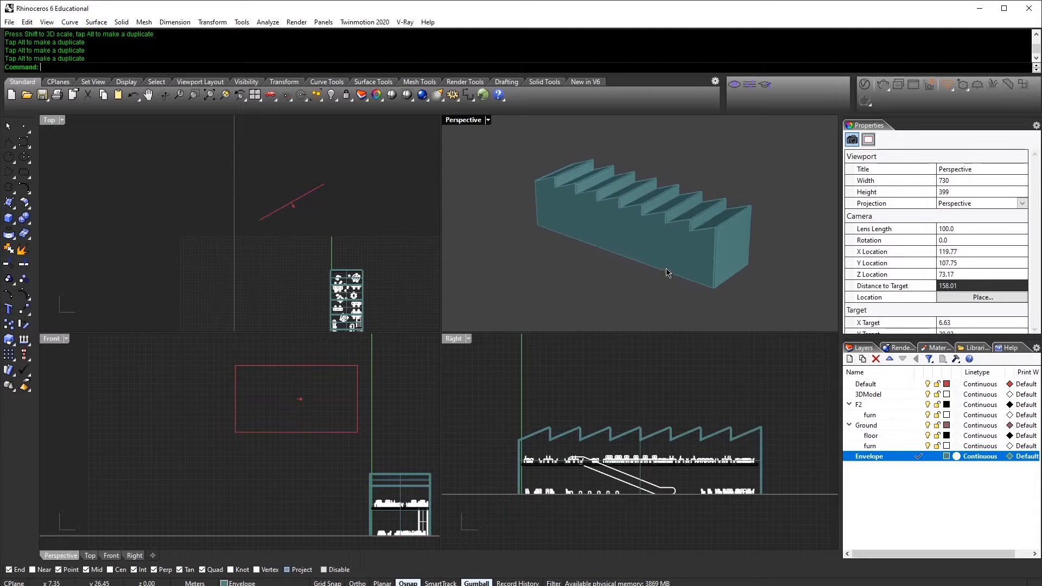
scroll(685, 297, "down", 2)
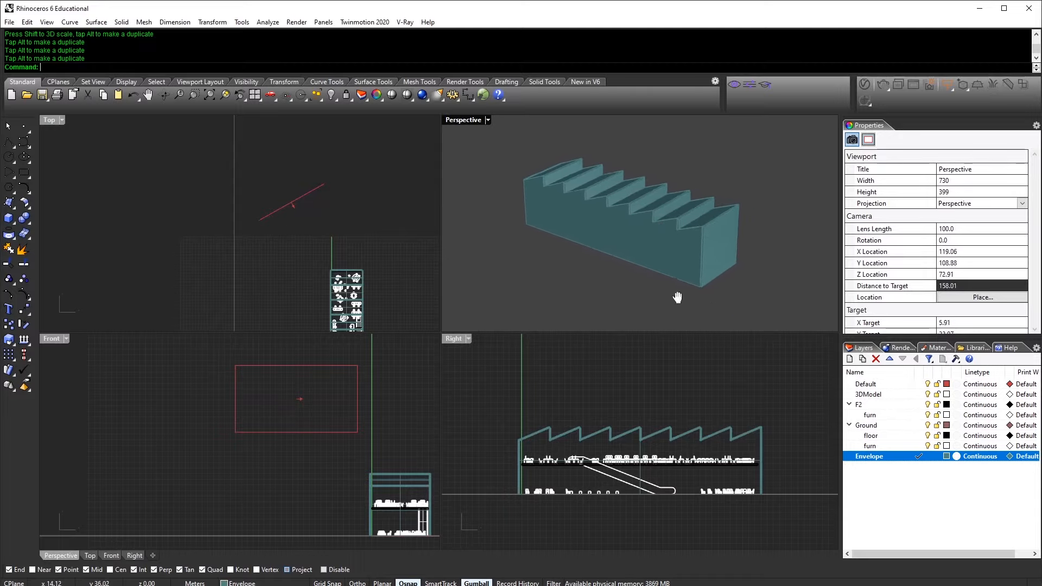
scroll(624, 257, "down", 1)
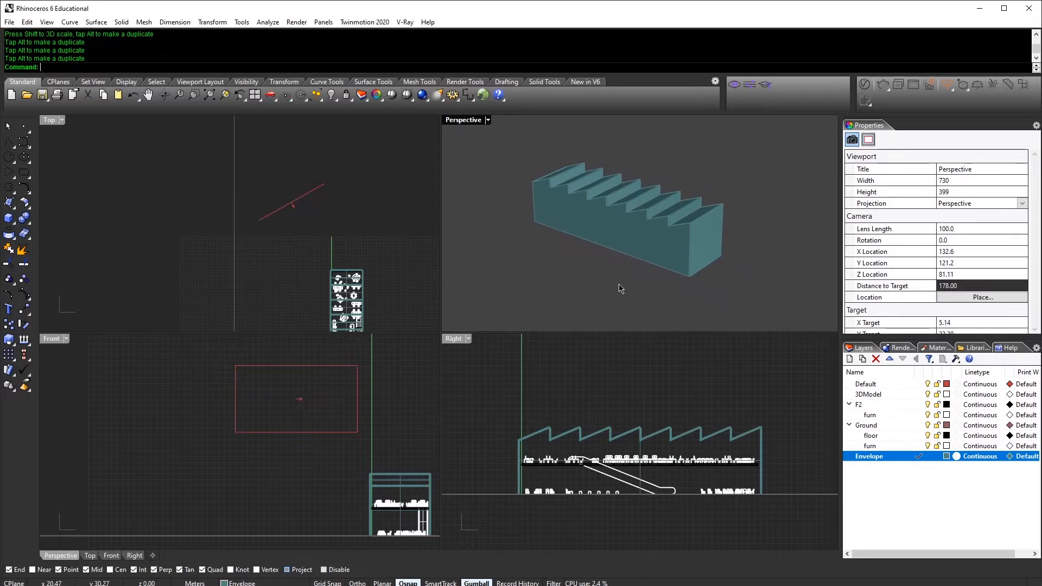
right_click_drag(614, 275, 614, 276, "shift")
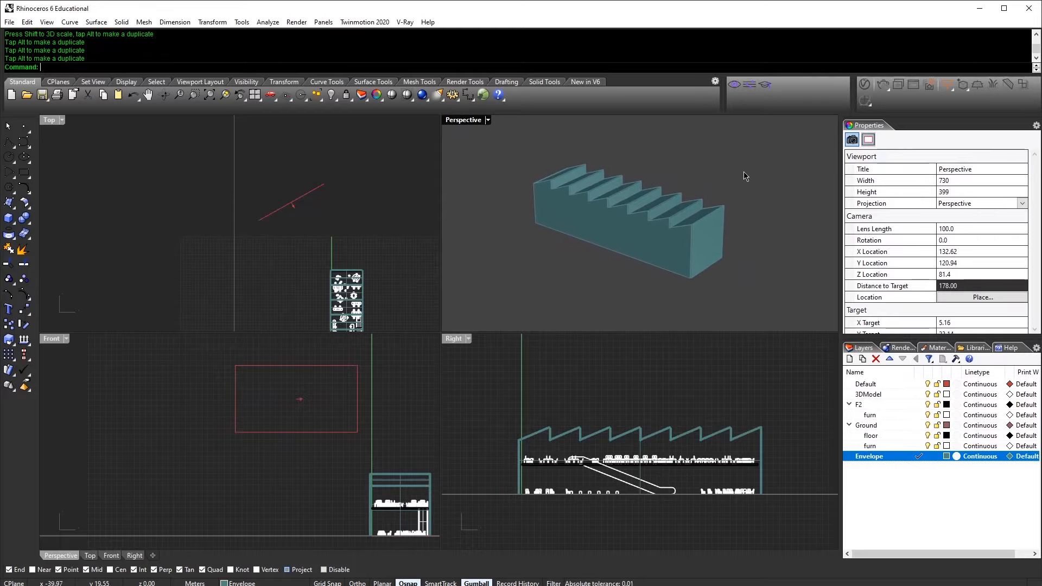
Step: Save the file and fine-tune the Perspective camera angle on the building for the final shot
key("ctrl+s")
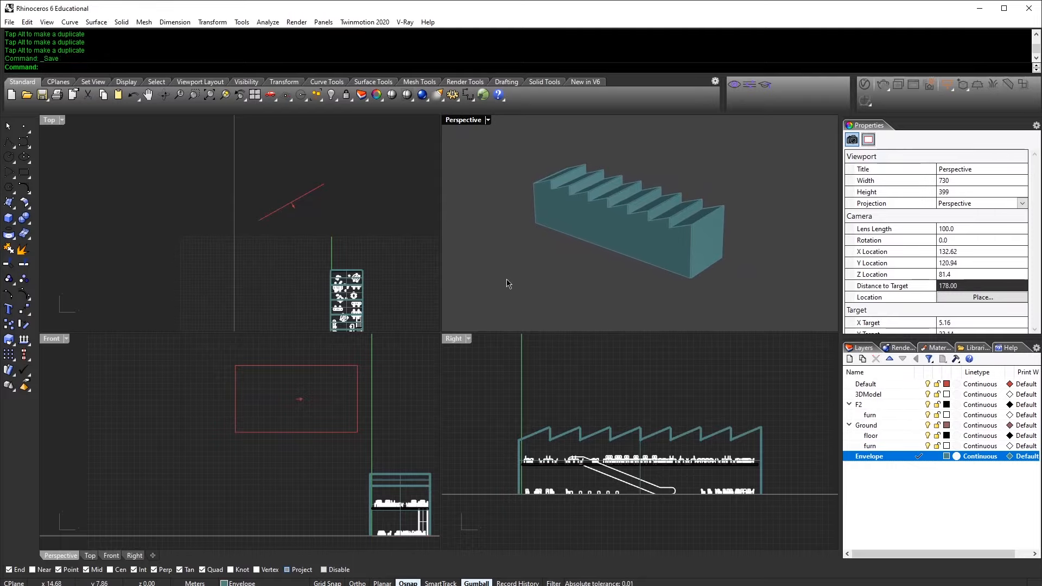
key("Escape")
right_click_drag(654, 223, 644, 213)
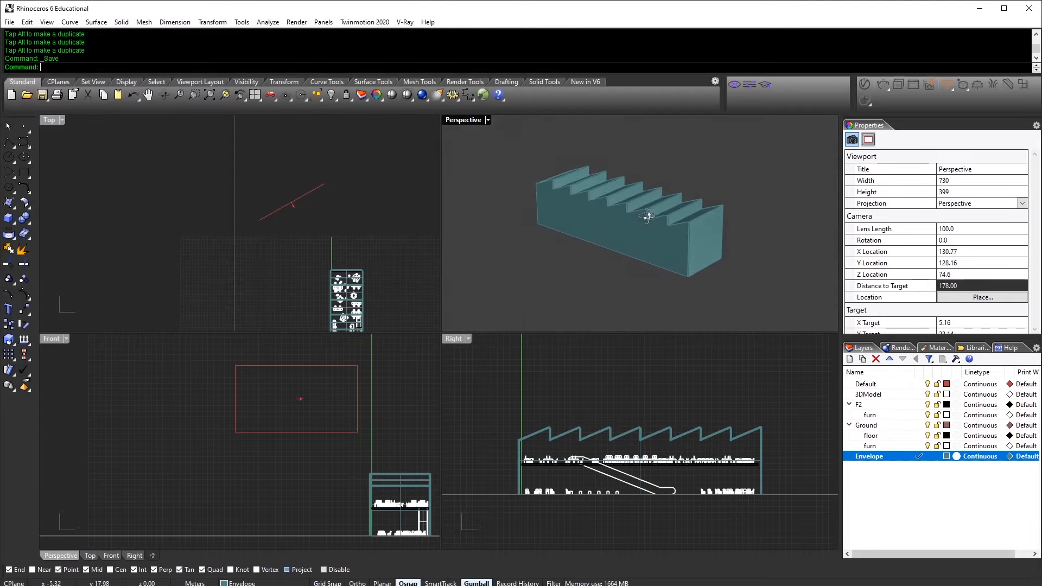
right_click_drag(624, 254, 600, 289)
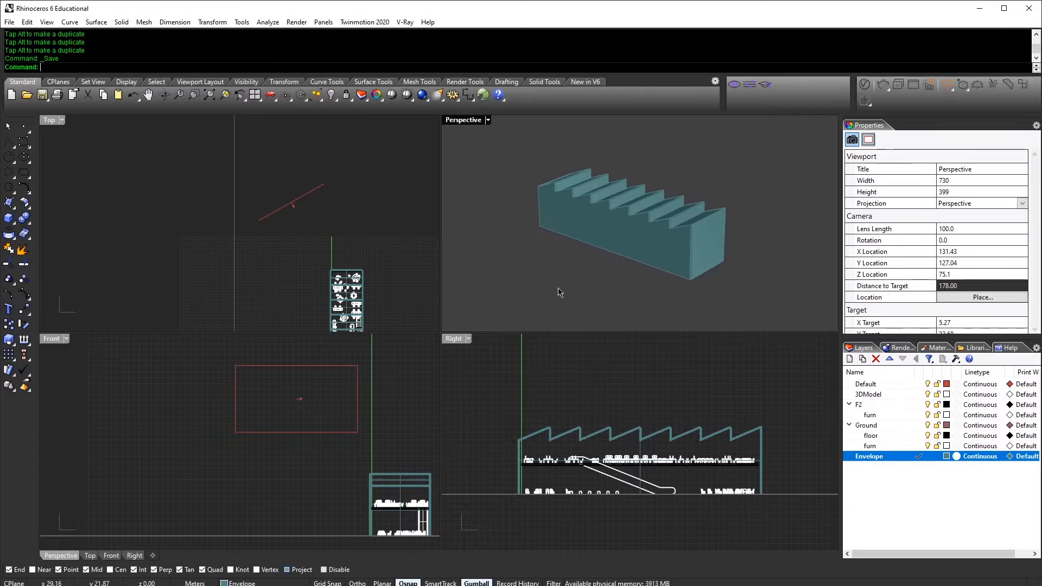
right_click_drag(636, 256, 633, 261)
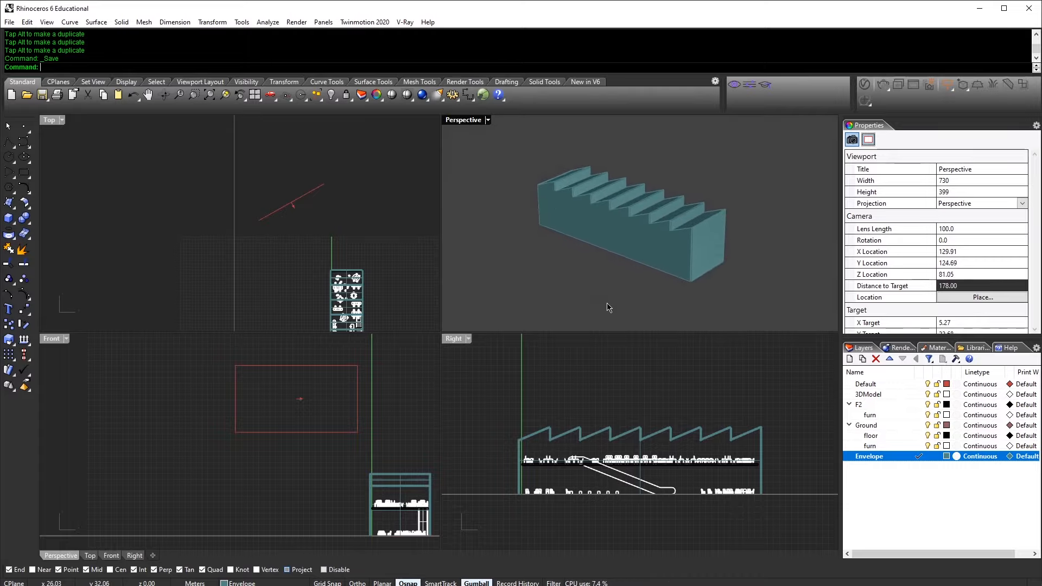
Step: Save the current viewport as a named view called Final and start its non-interactive V-Ray render
type("v")
key("Return")
left_click(75, 336)
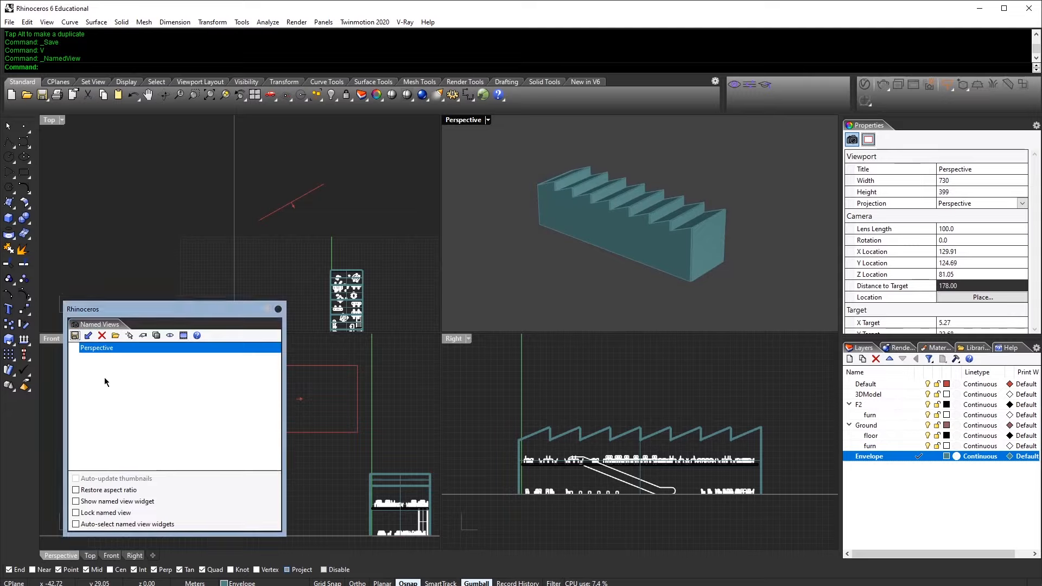
type("Final")
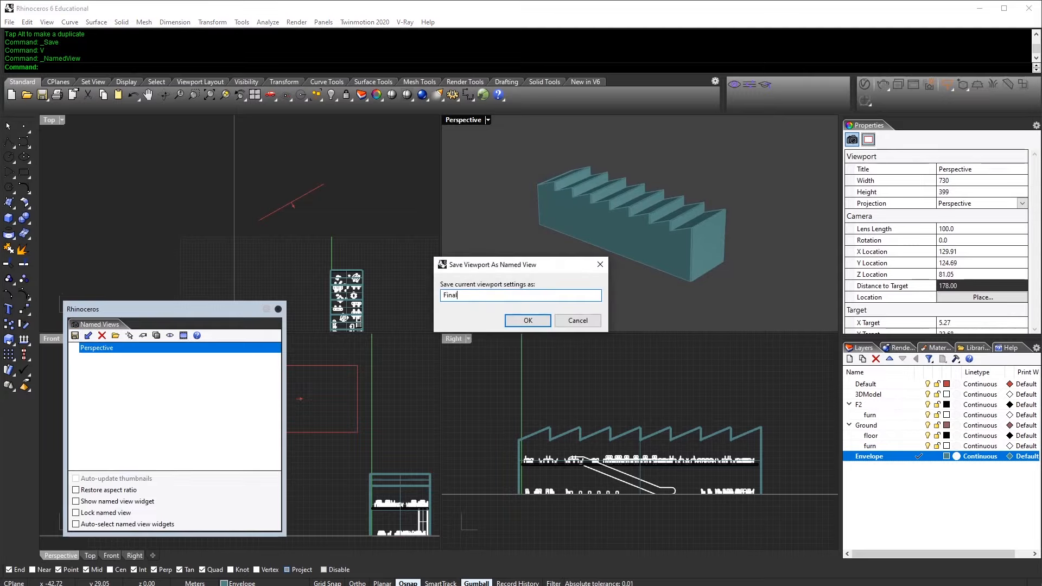
key("Return")
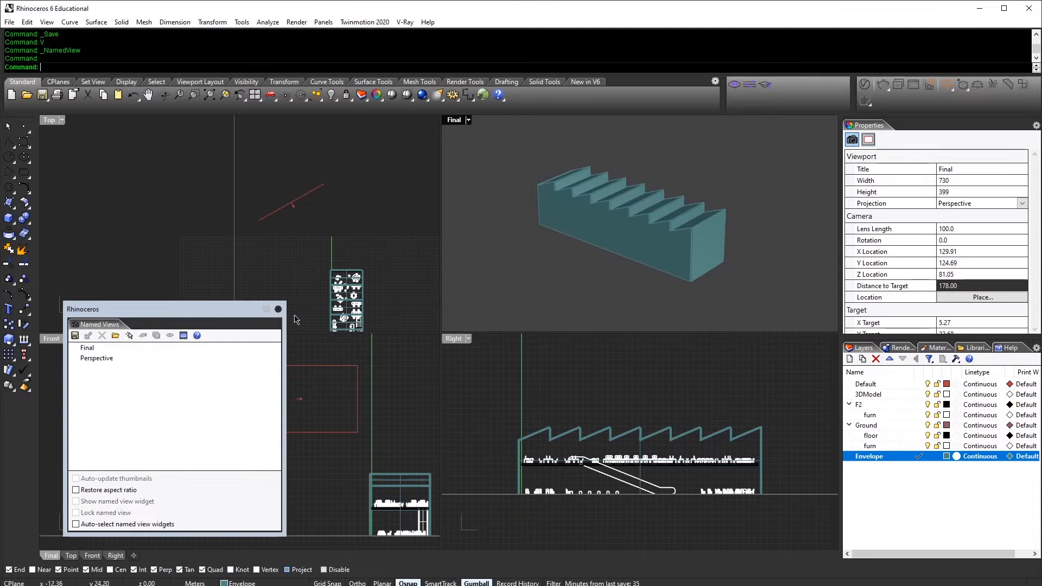
left_click(278, 309)
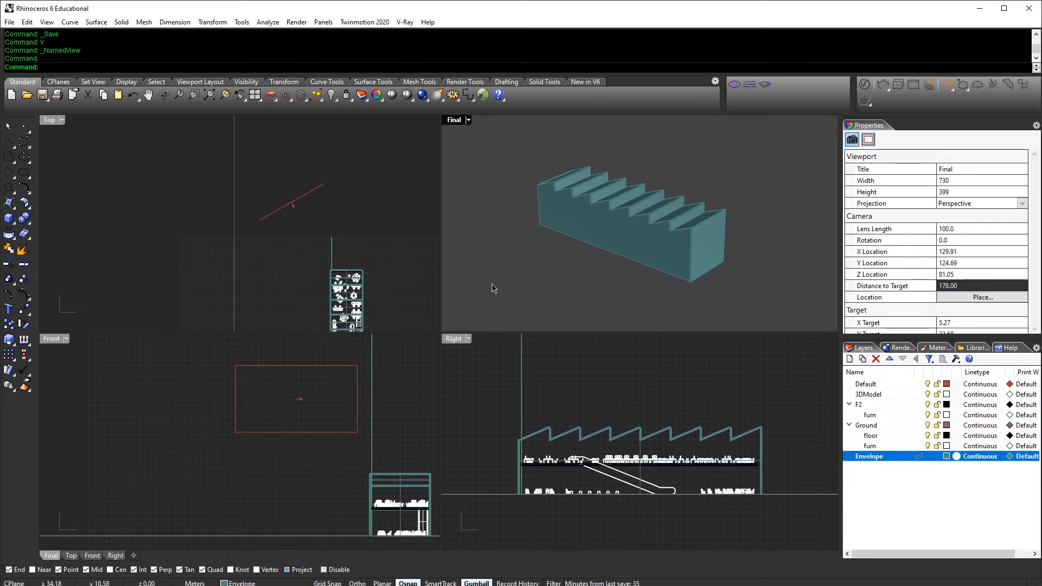
left_click(883, 87)
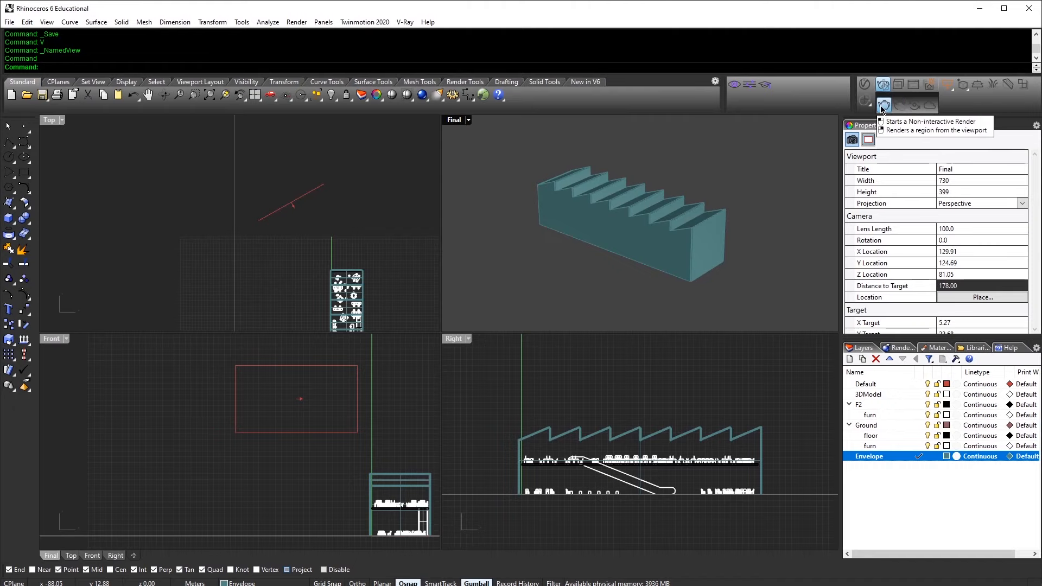
left_click(898, 109)
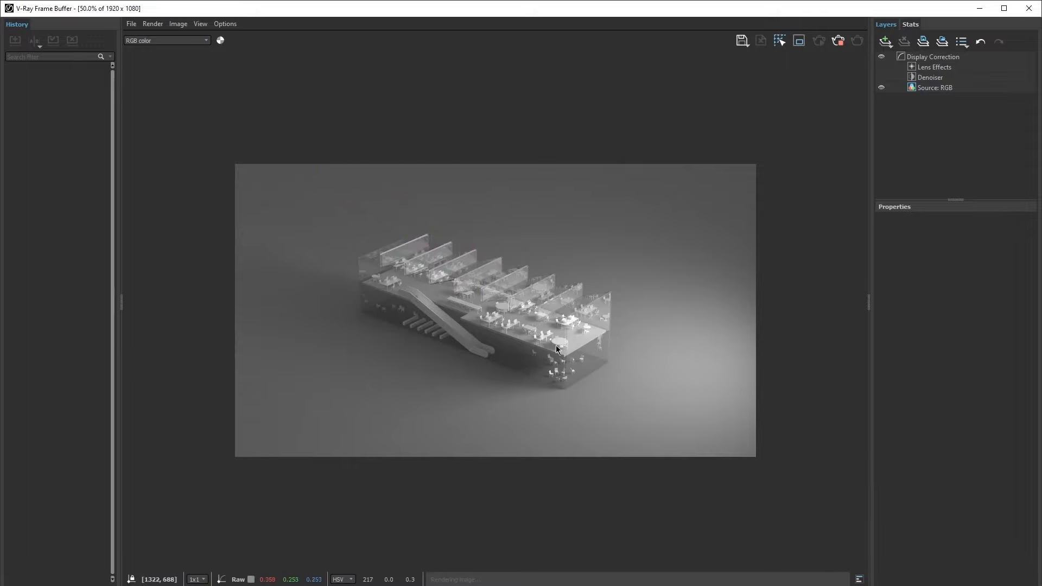
Step: Inspect the final render up close, covering the upper-level furniture, glass roof partitions, sloping stair and lower-level seating
double_click(517, 319)
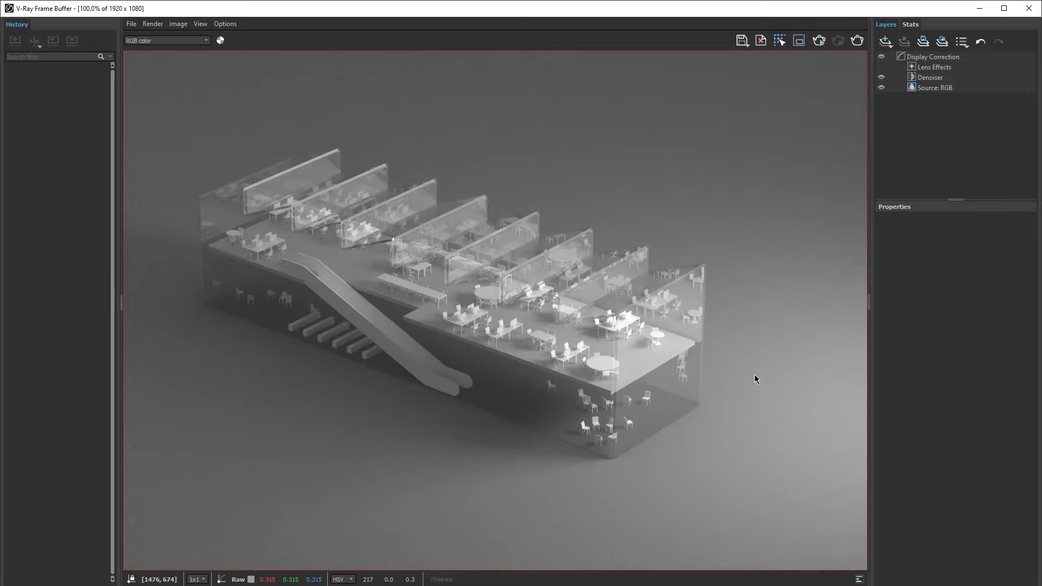
scroll(505, 344, "up", 2)
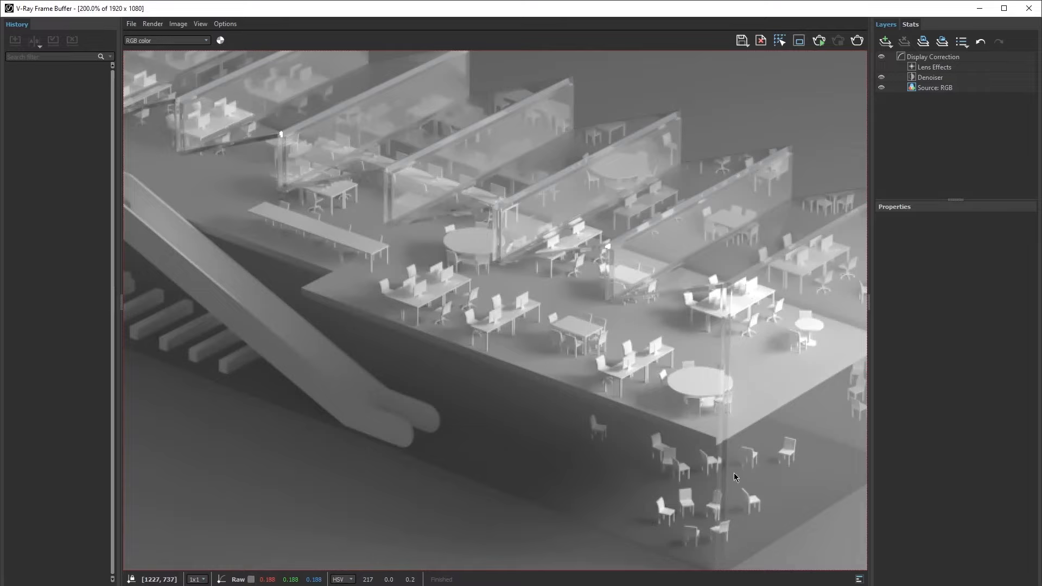
scroll(736, 475, "down", 5)
scroll(493, 310, "up", 5)
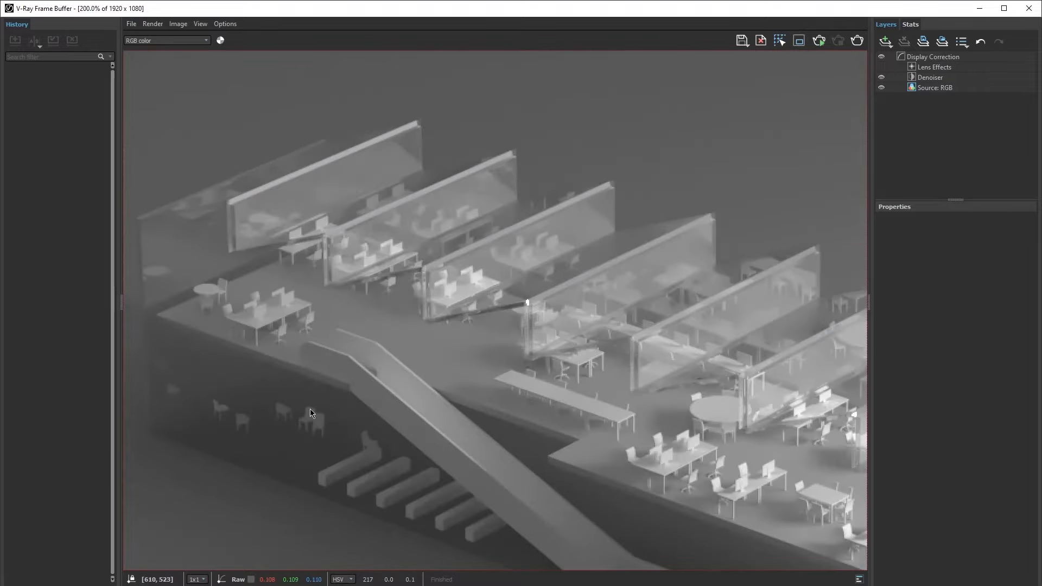
scroll(305, 272, "down", 2)
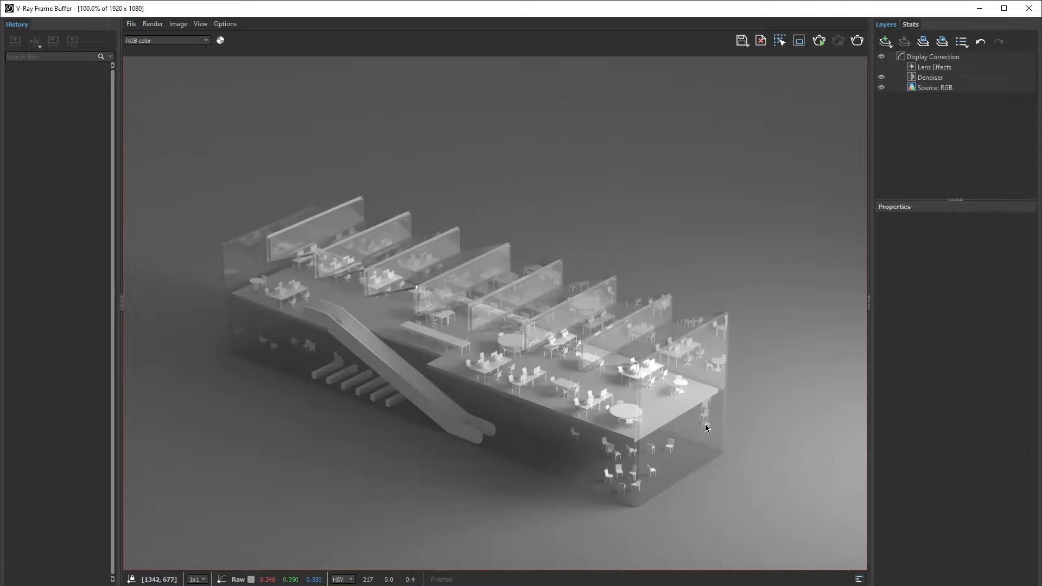
scroll(584, 354, "down", 1)
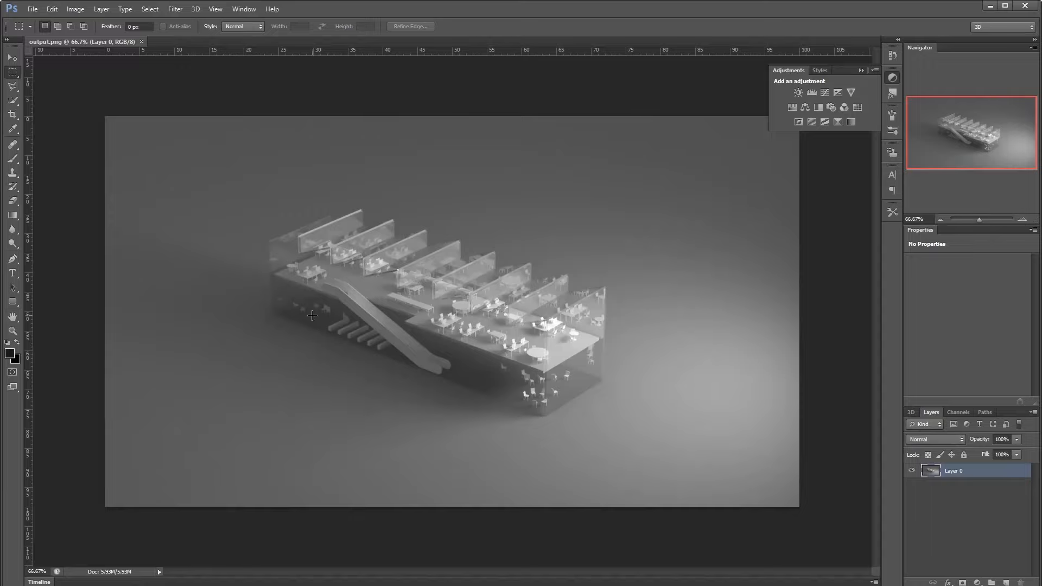
Step: In Photoshop, hide the rulers around output.png, activate the Move tool and add a Curves adjustment layer above the render
key("ctrl+r")
key("v")
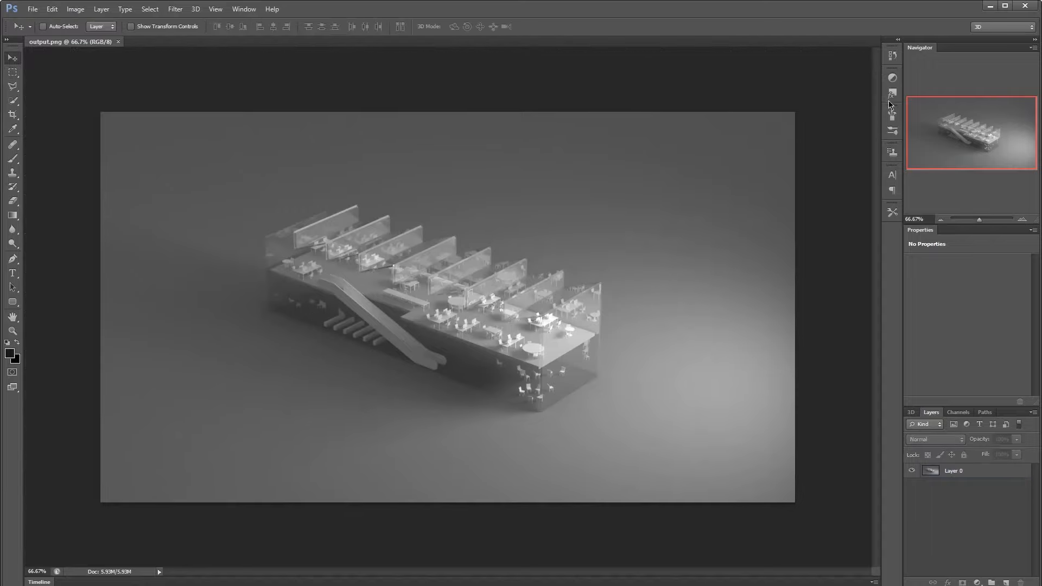
left_click(893, 79)
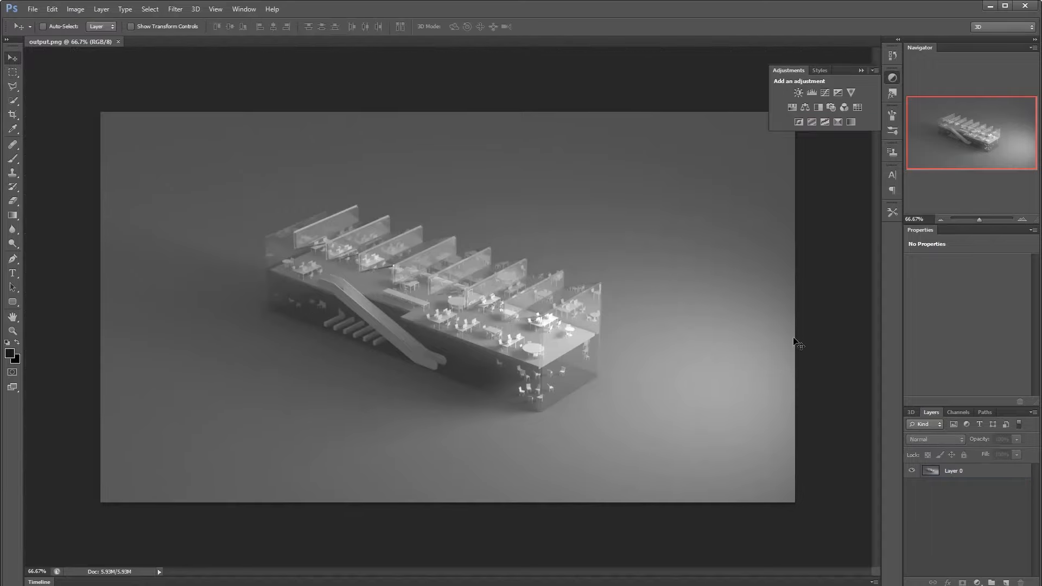
left_click(825, 92)
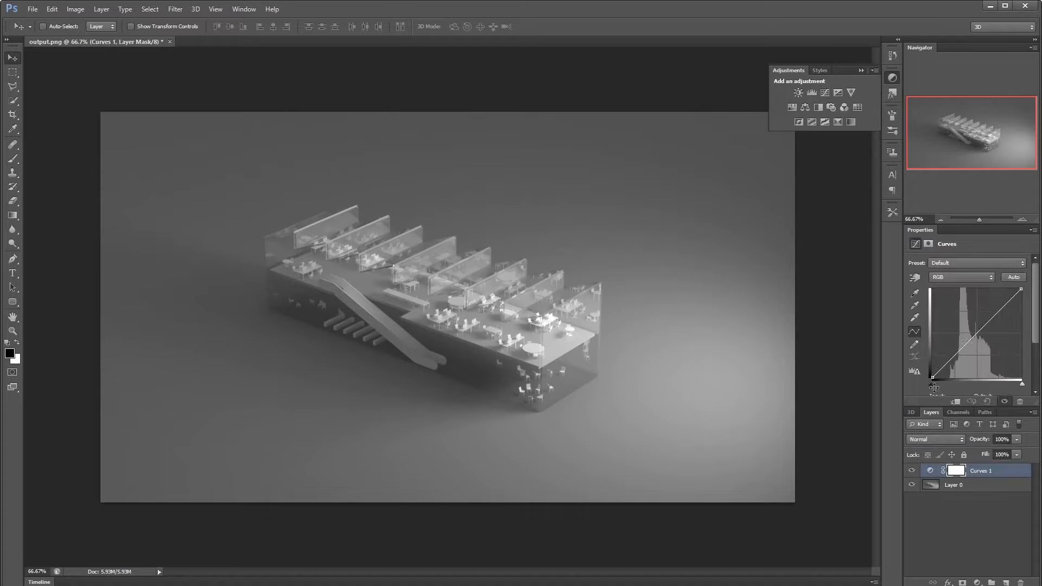